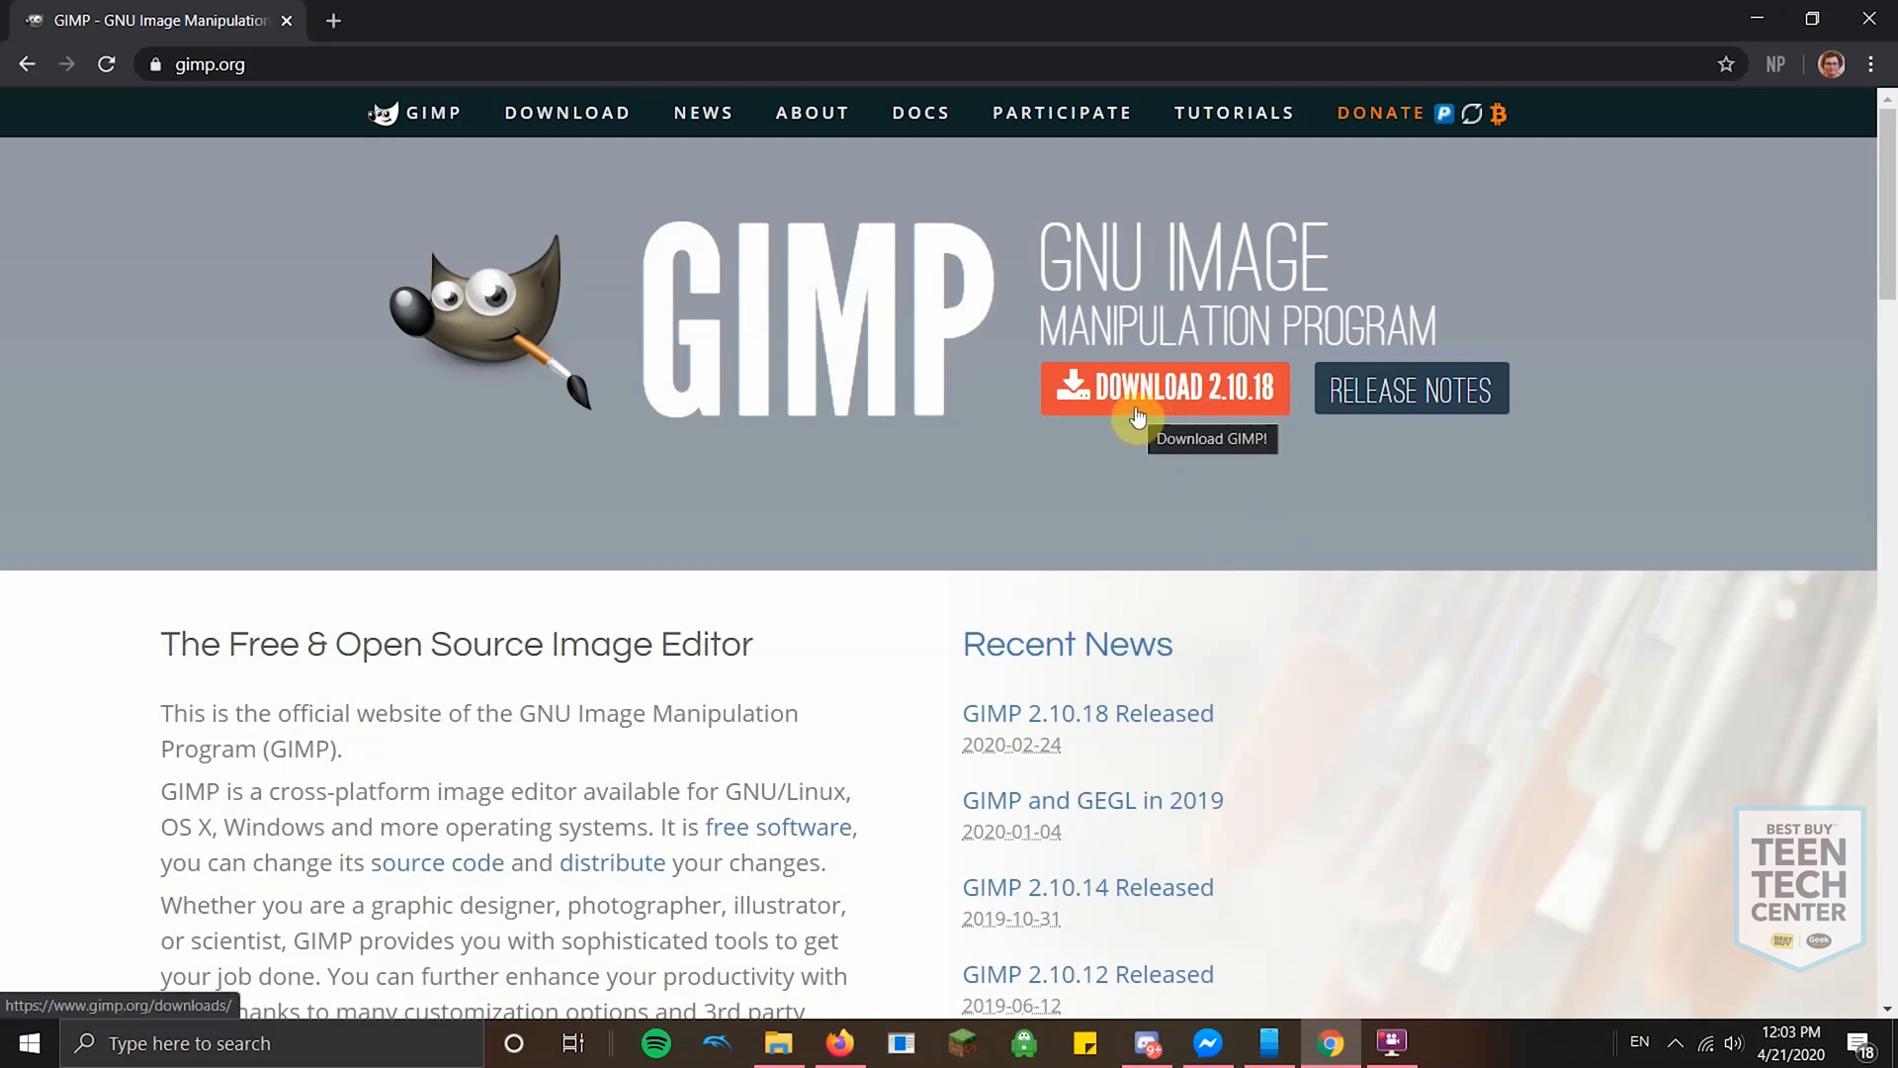
- Open the GIMP downloads page from gimp.org and download the GIMP 2.10.18 installer for Windows directly
click(293, 67)
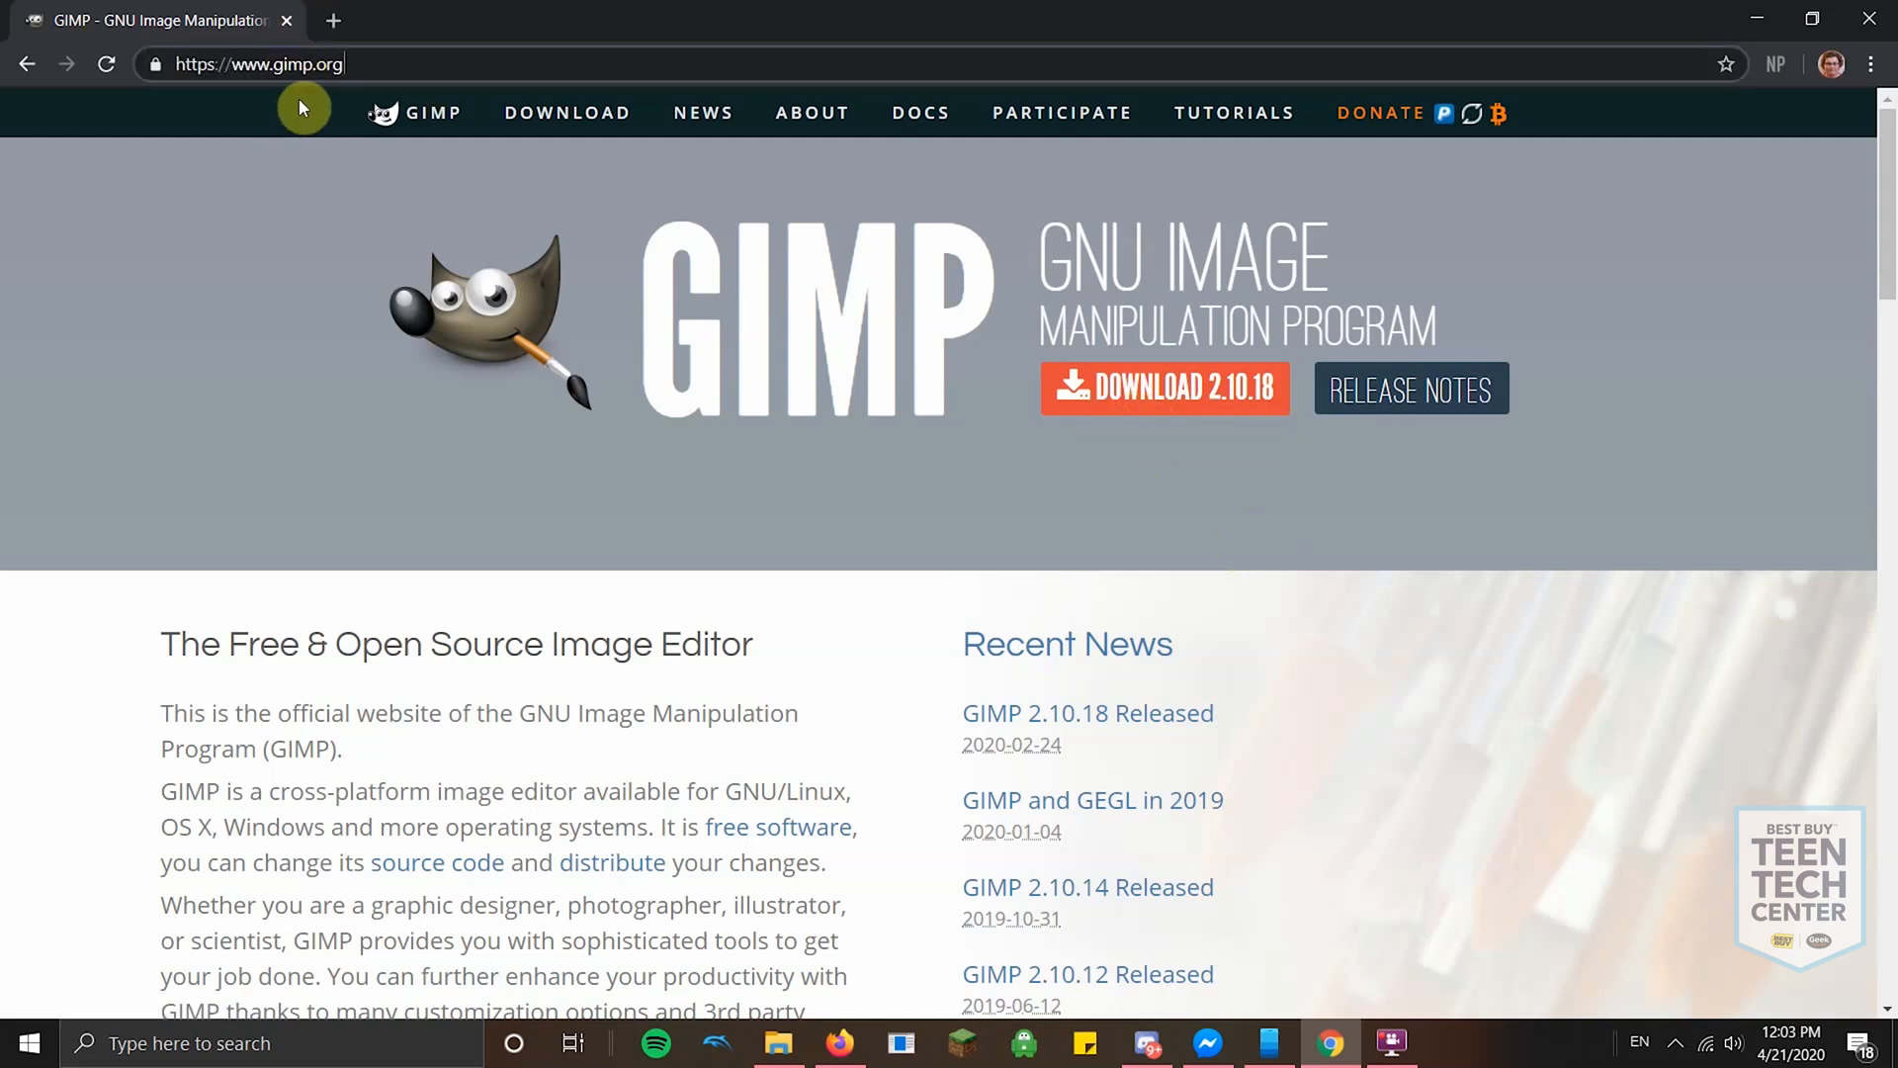
click(1125, 527)
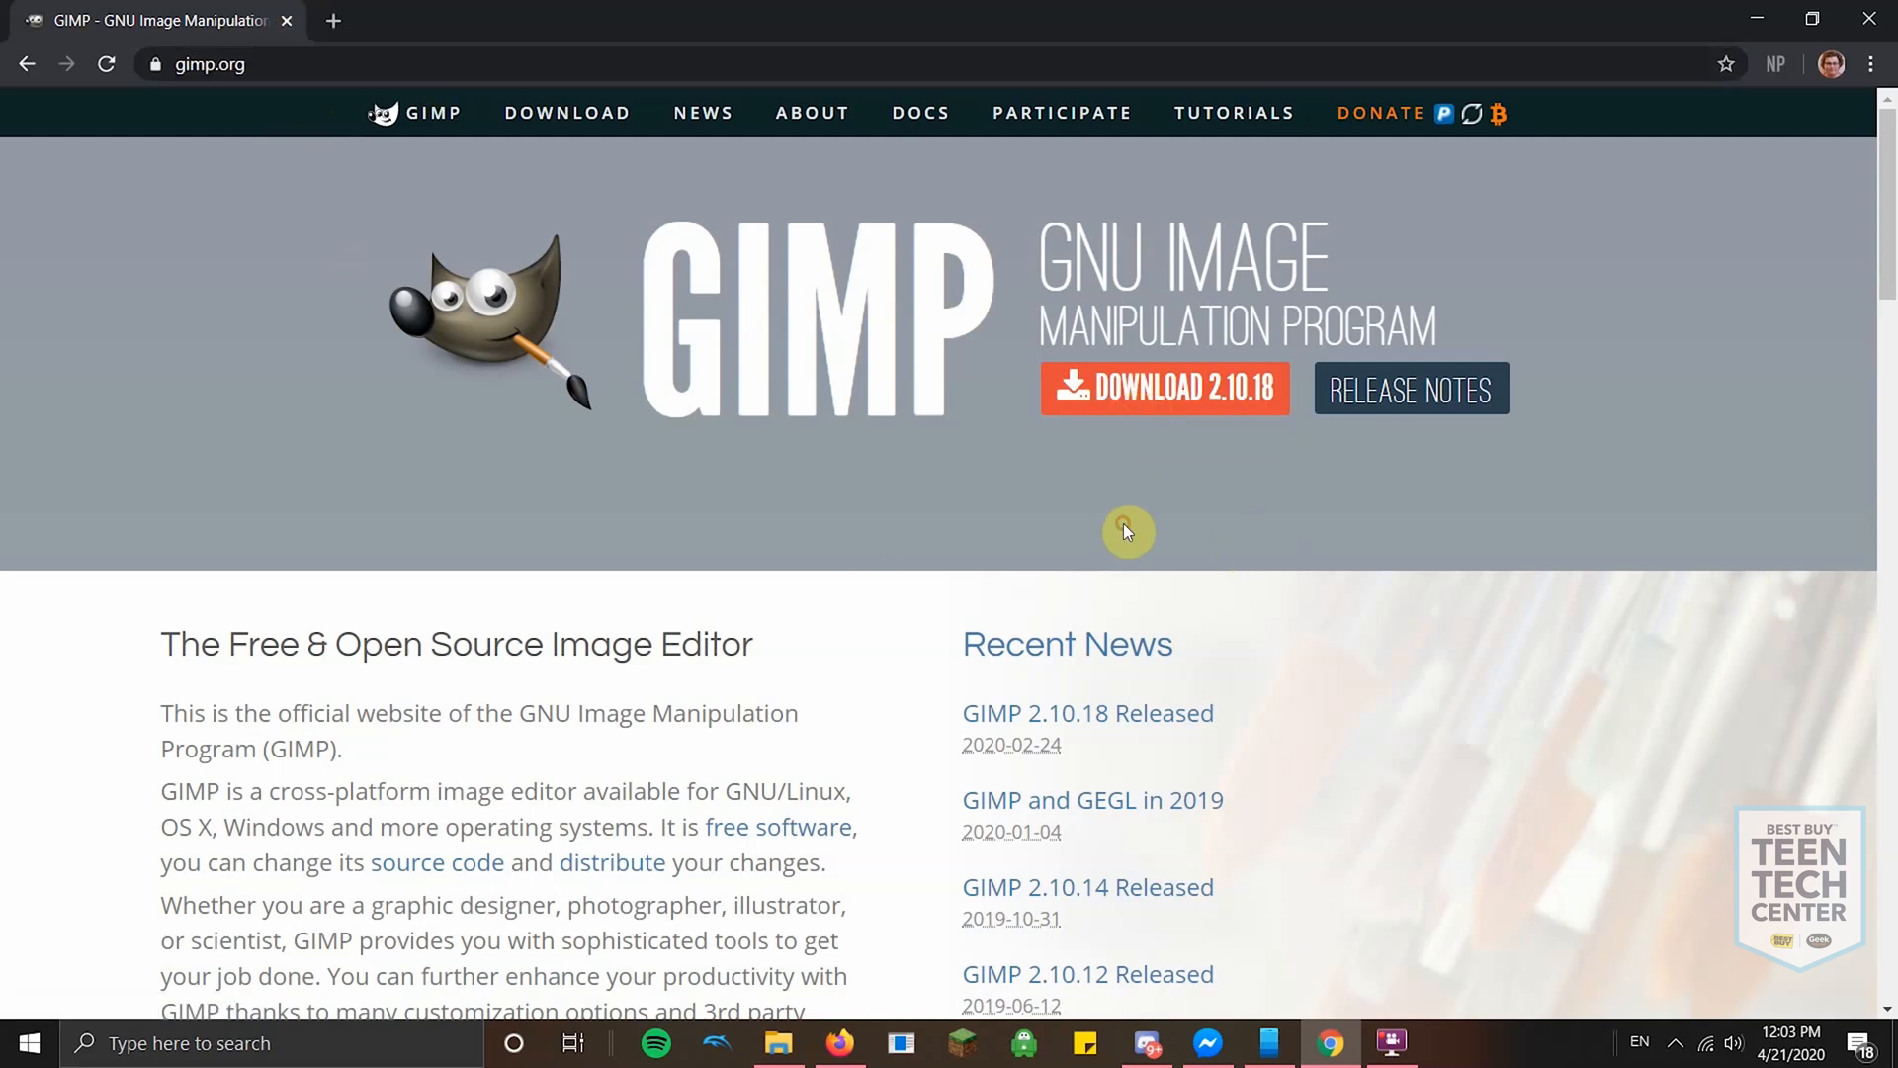
click(1127, 415)
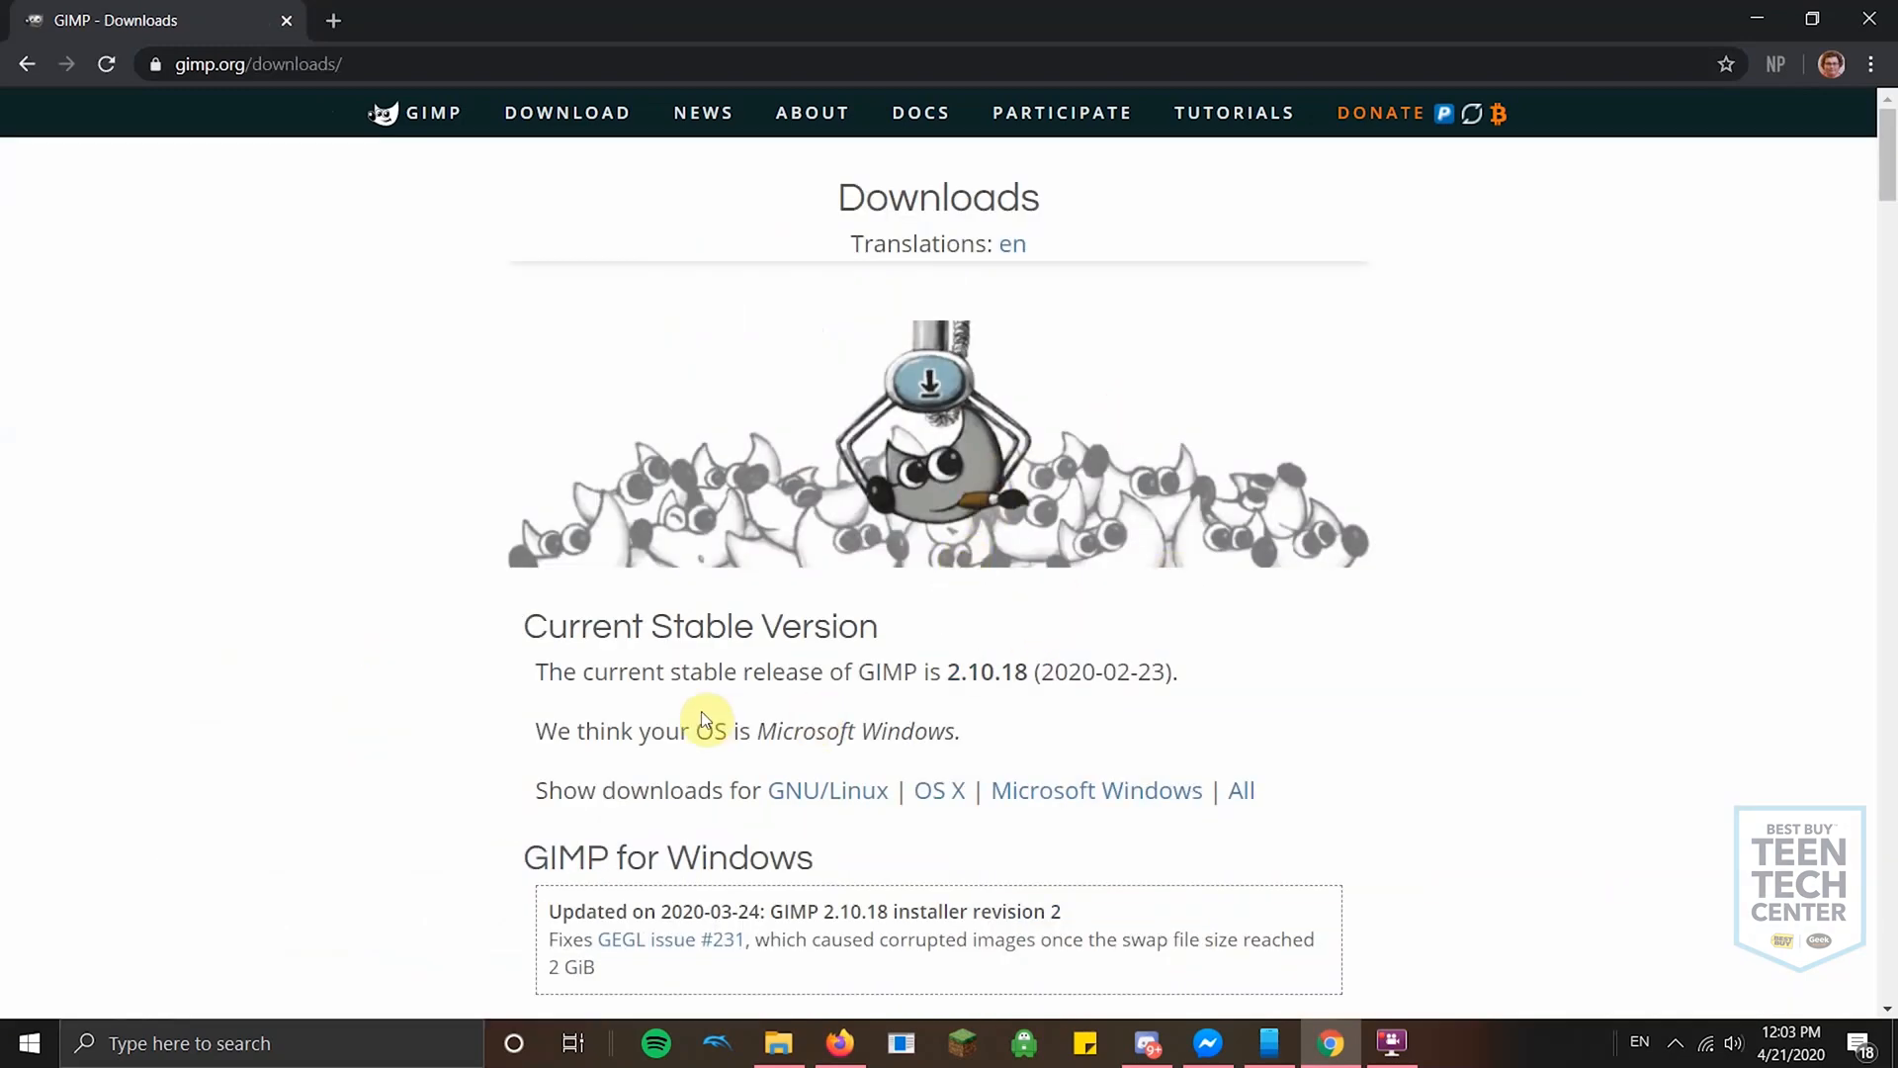
scroll(729, 790, down, 1)
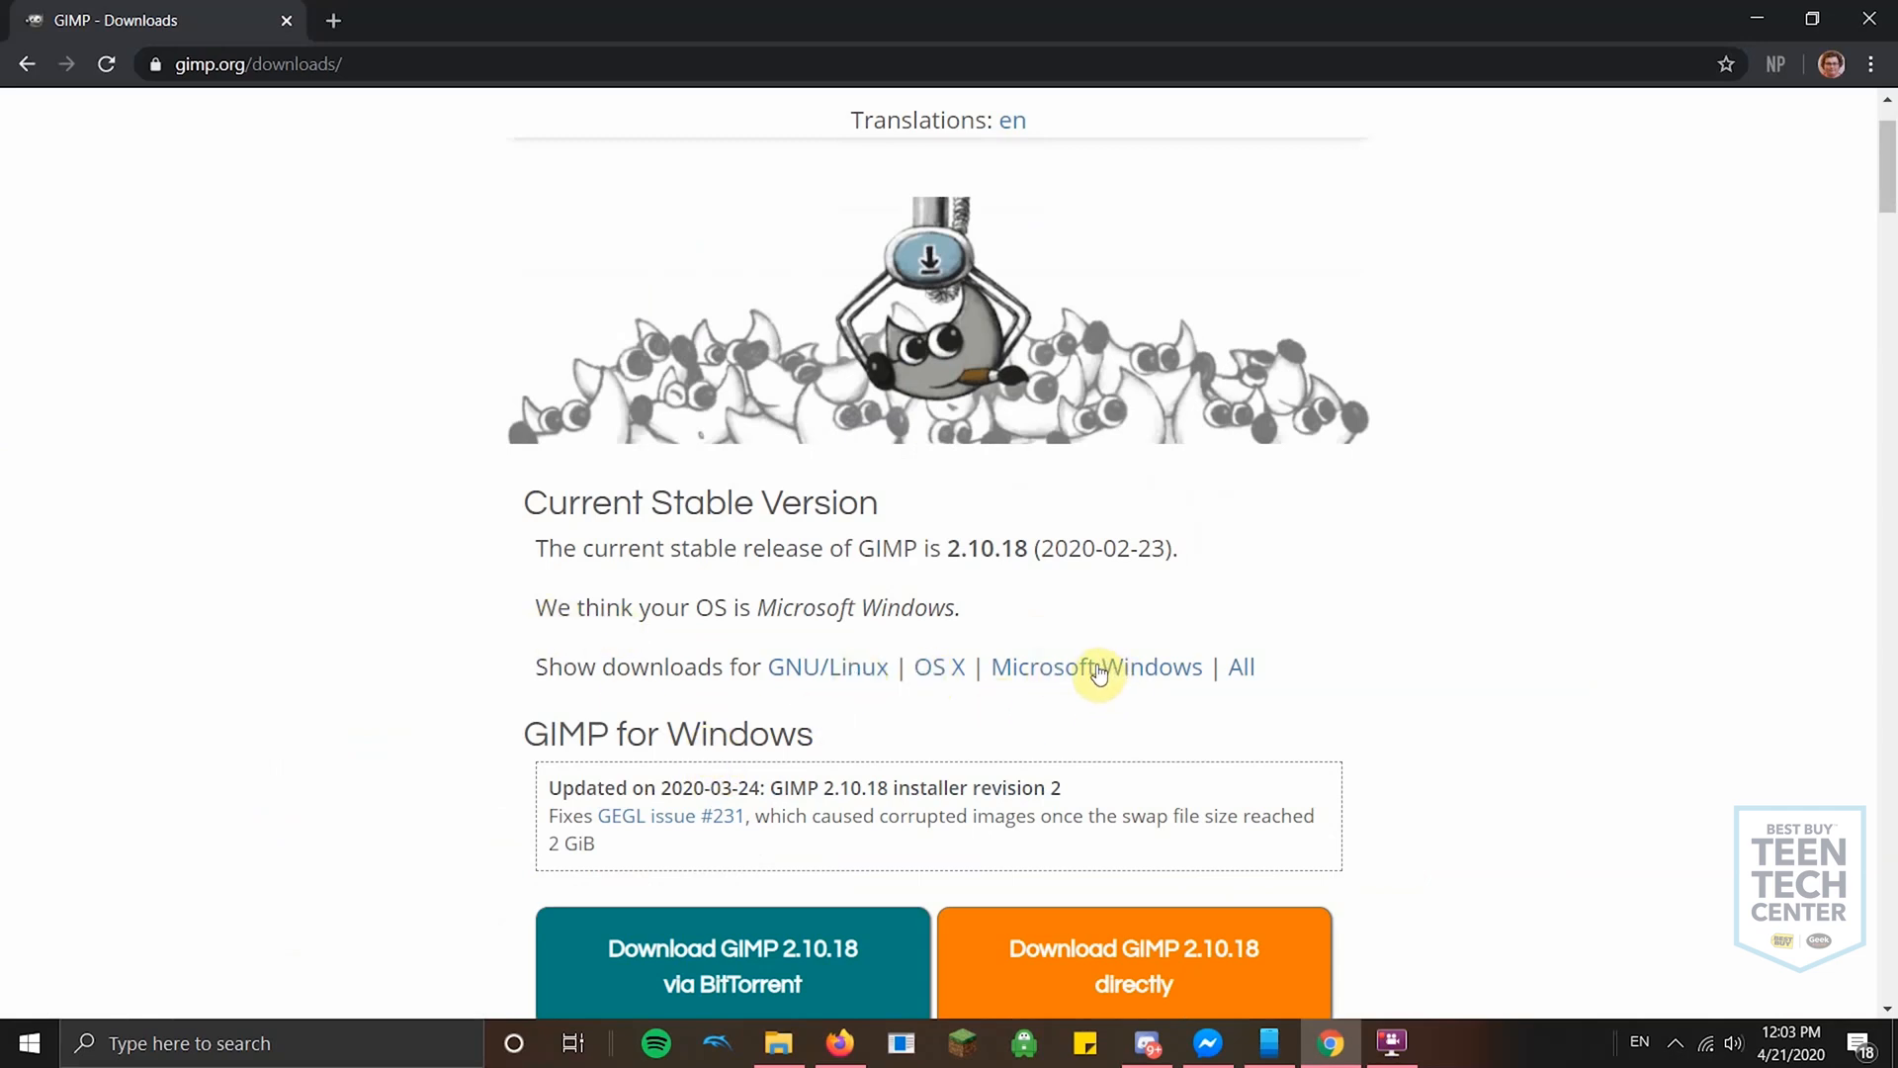
scroll(1090, 677, down, 3)
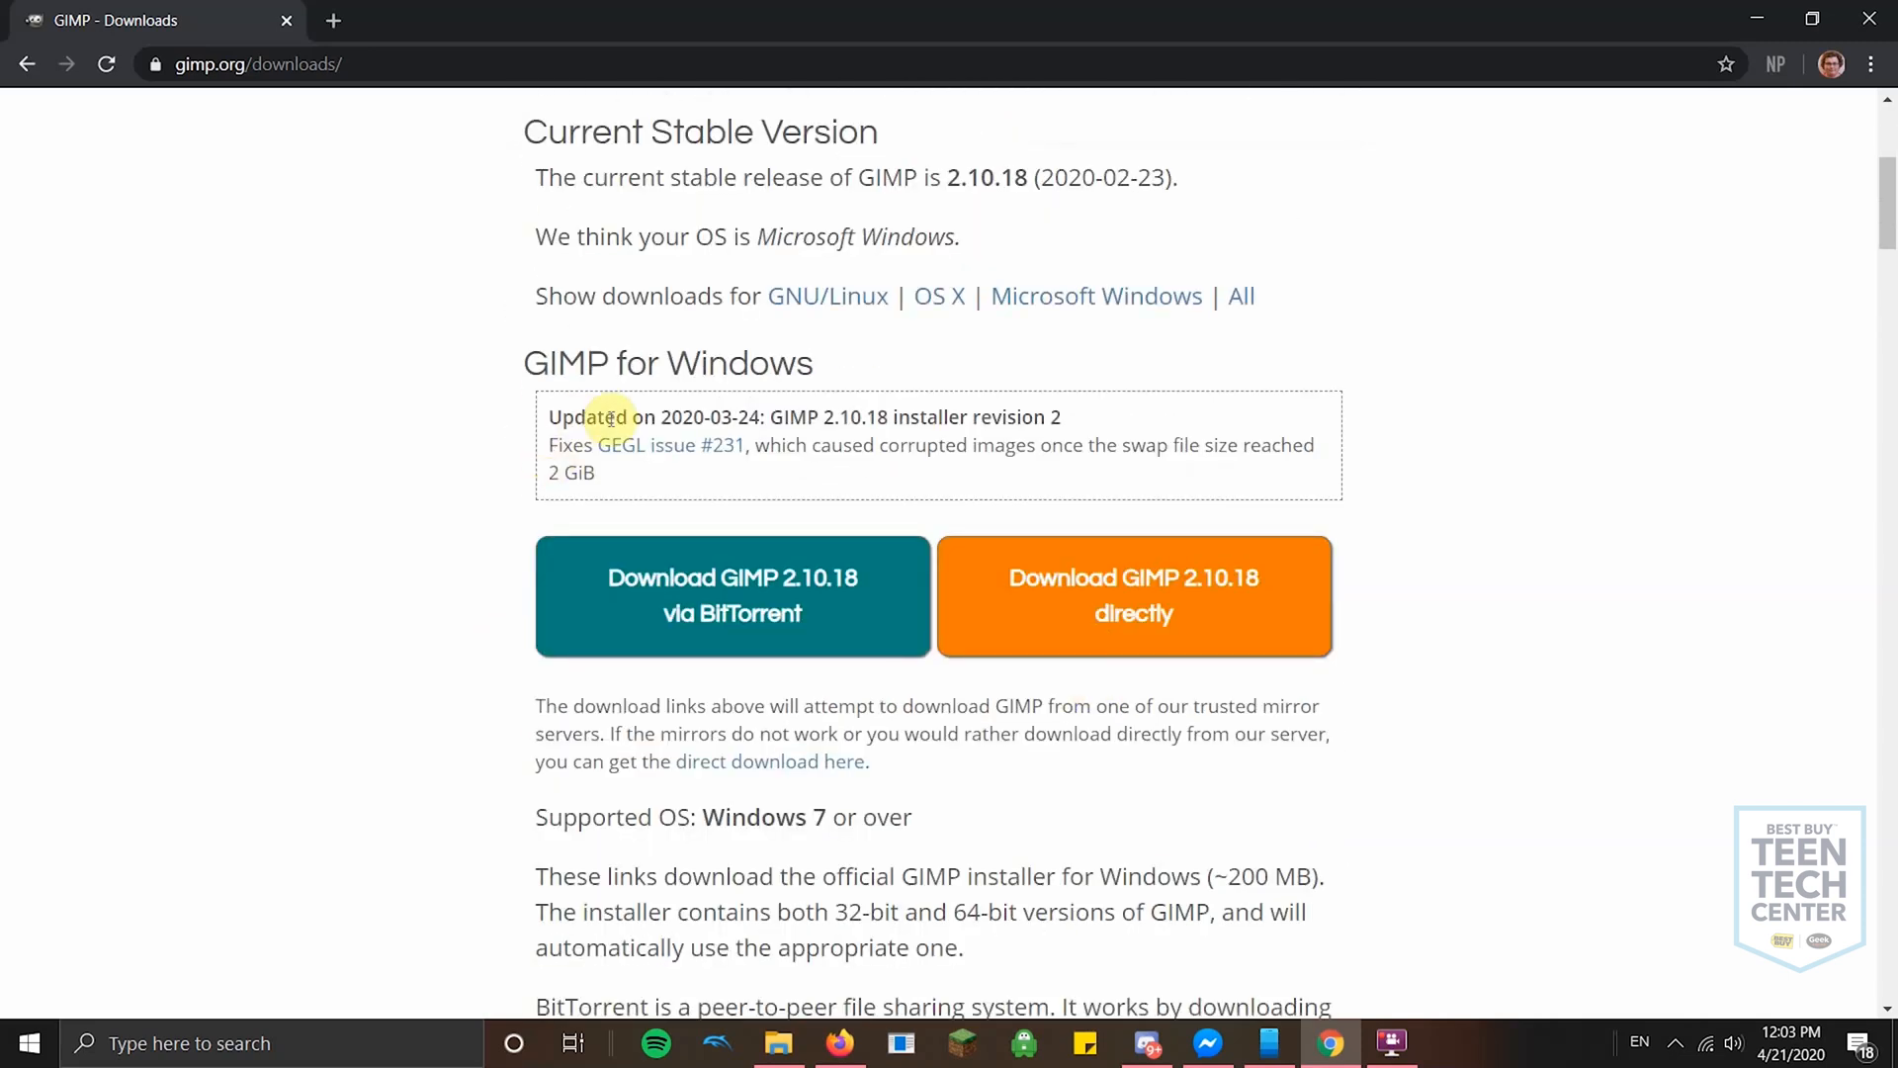
click(1152, 633)
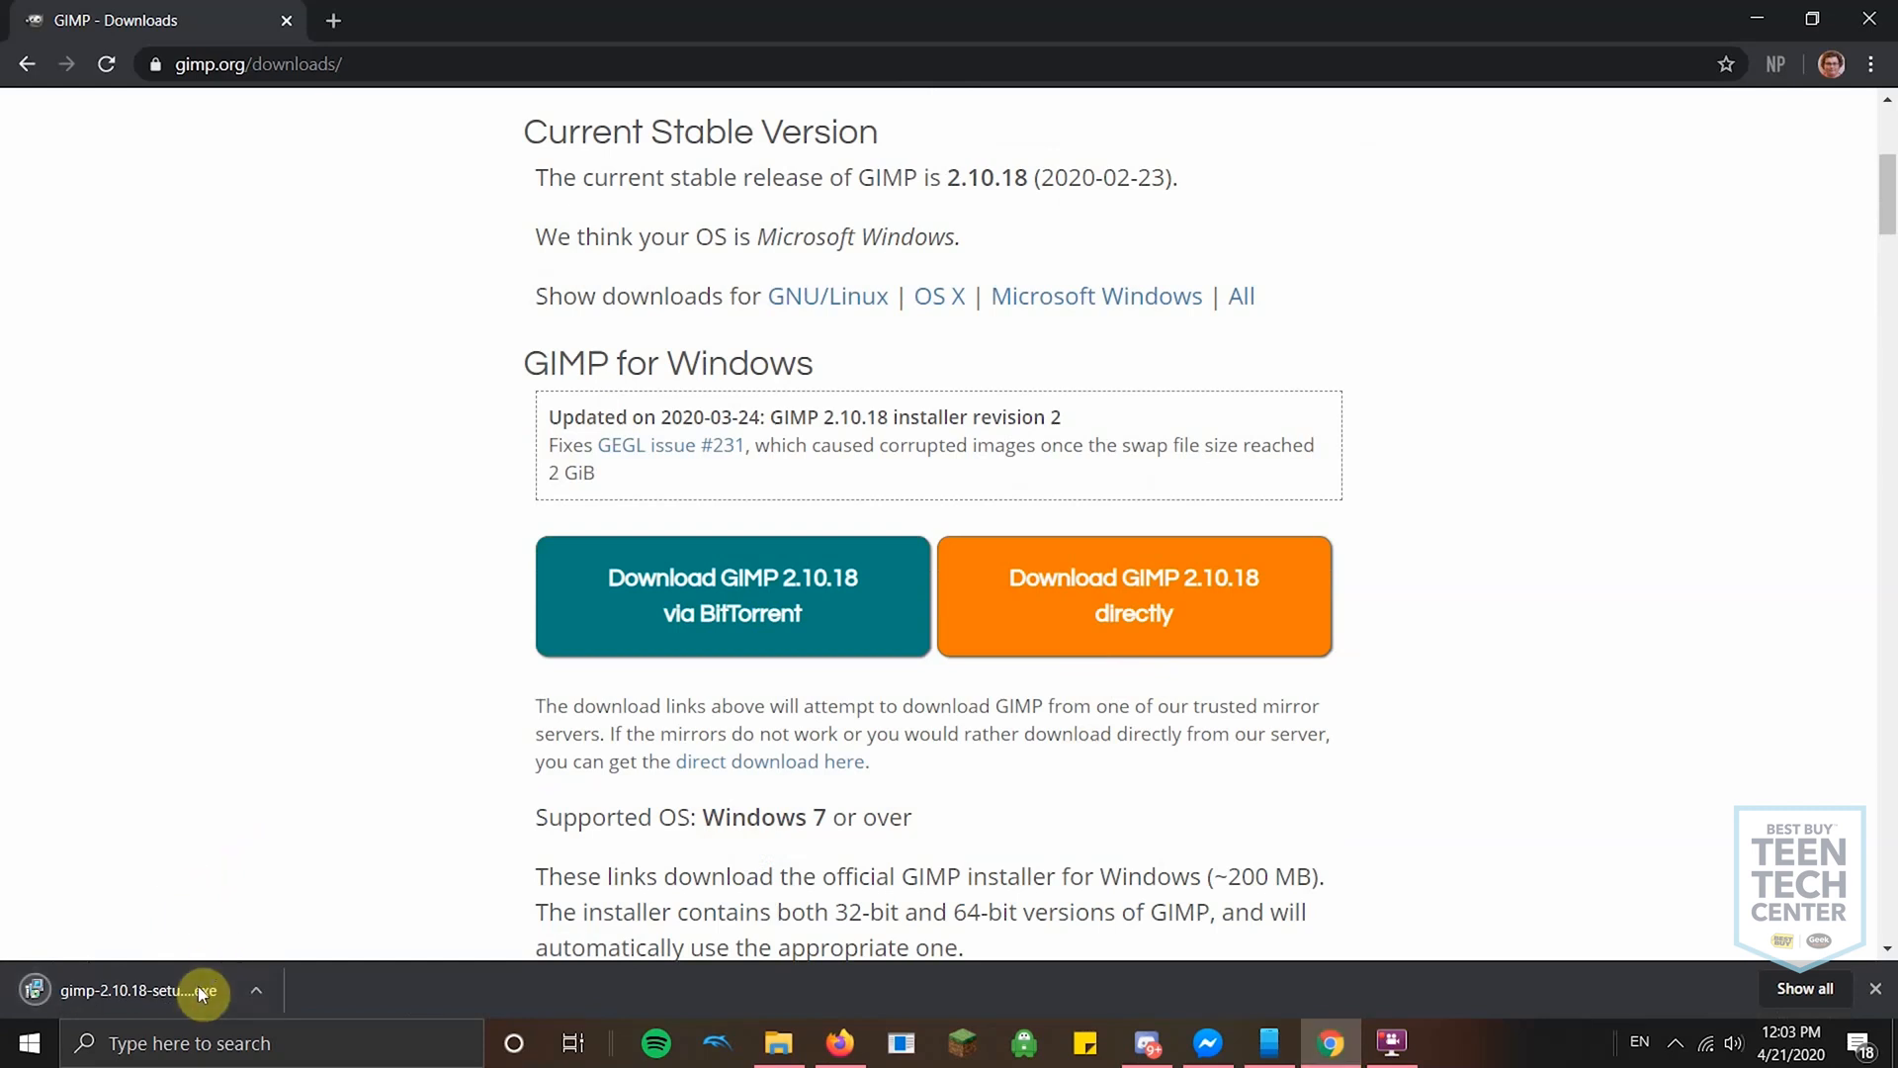
- Run the downloaded GIMP installer for all users with English as the setup language and complete the installation
click(185, 994)
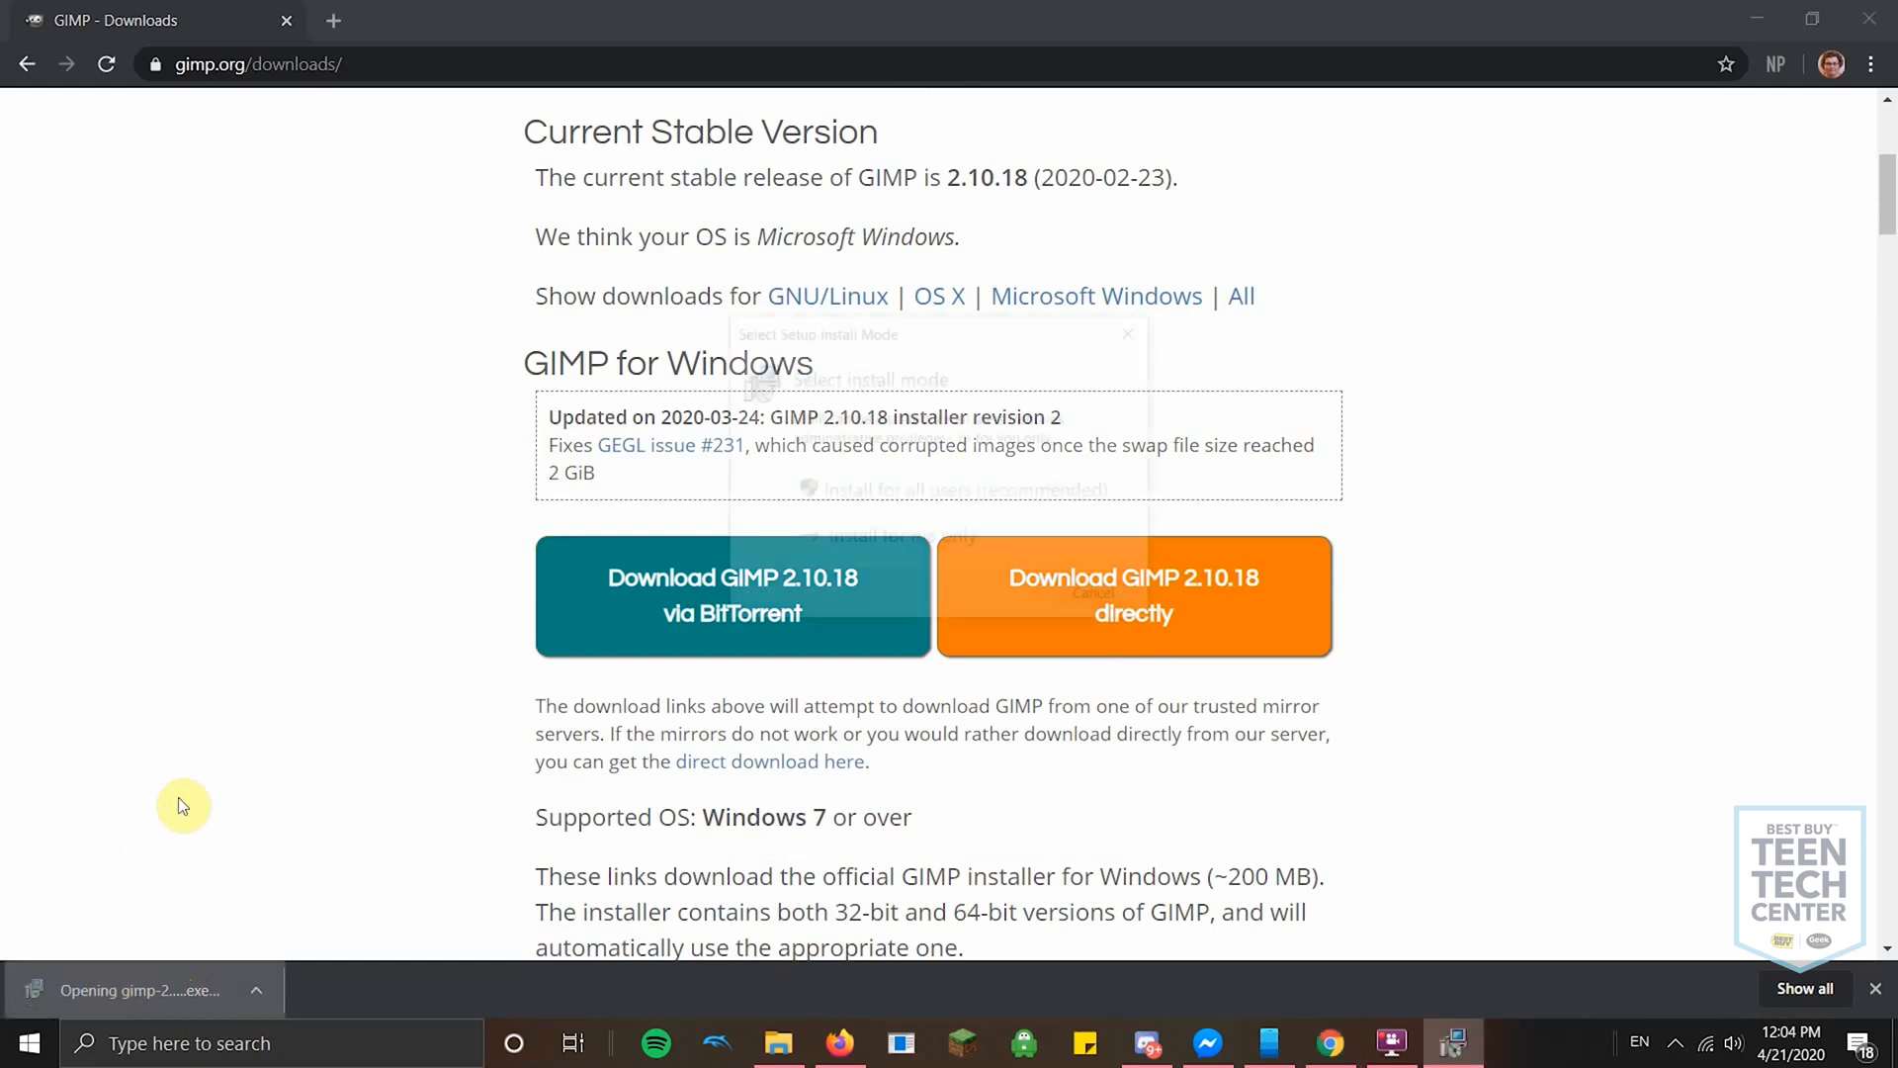
click(975, 494)
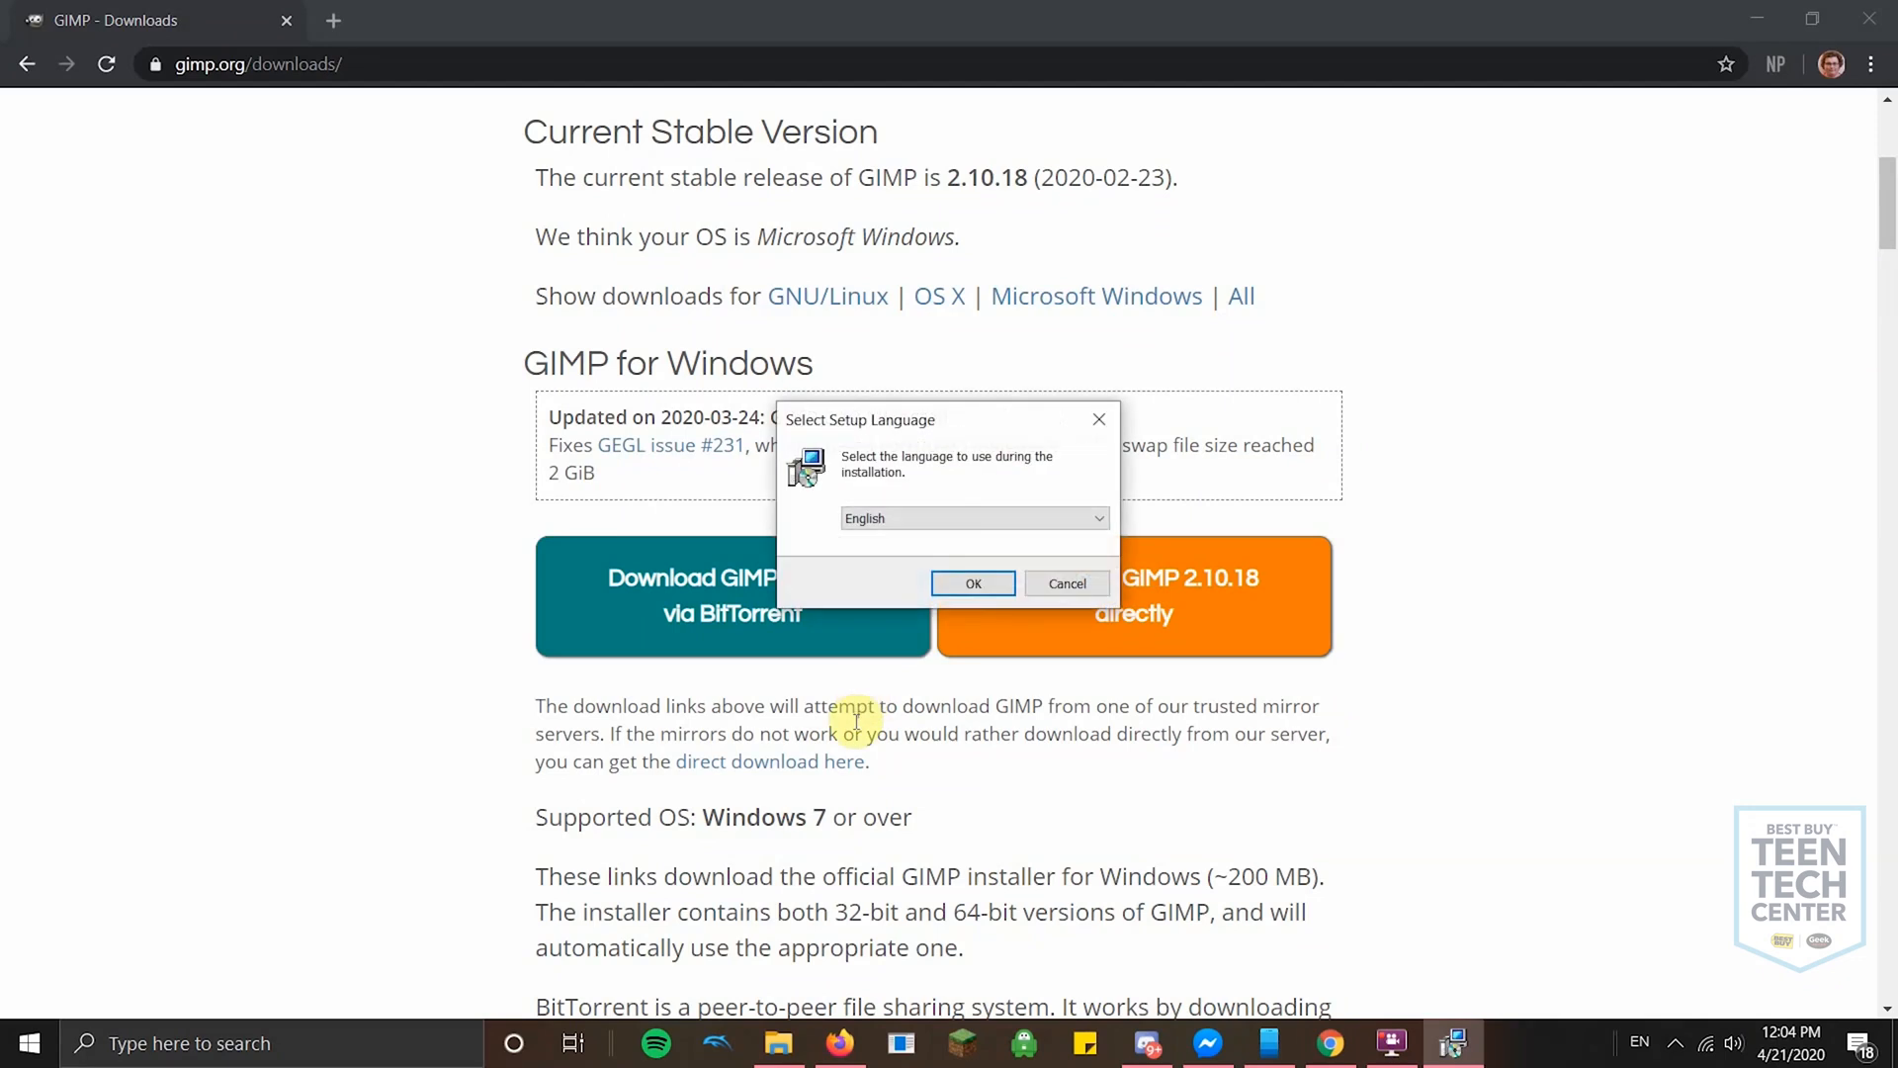
click(964, 517)
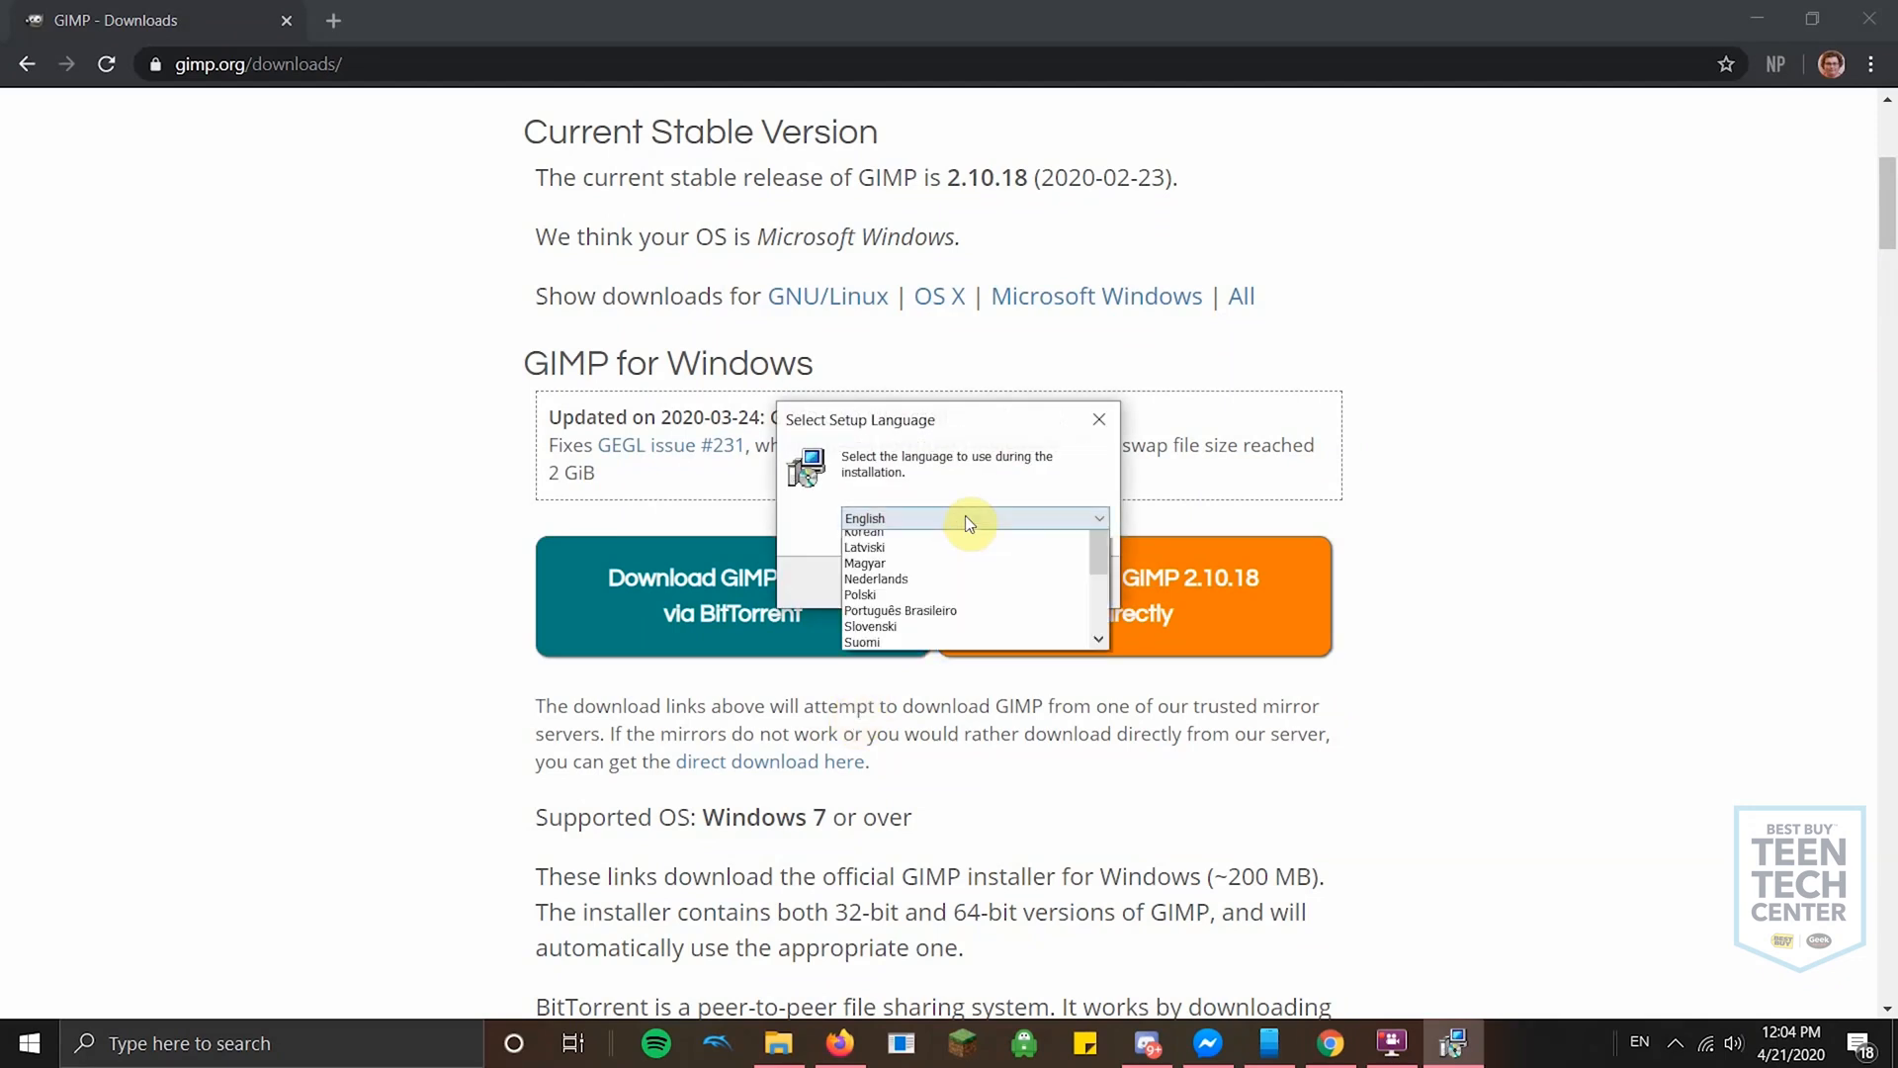
click(954, 538)
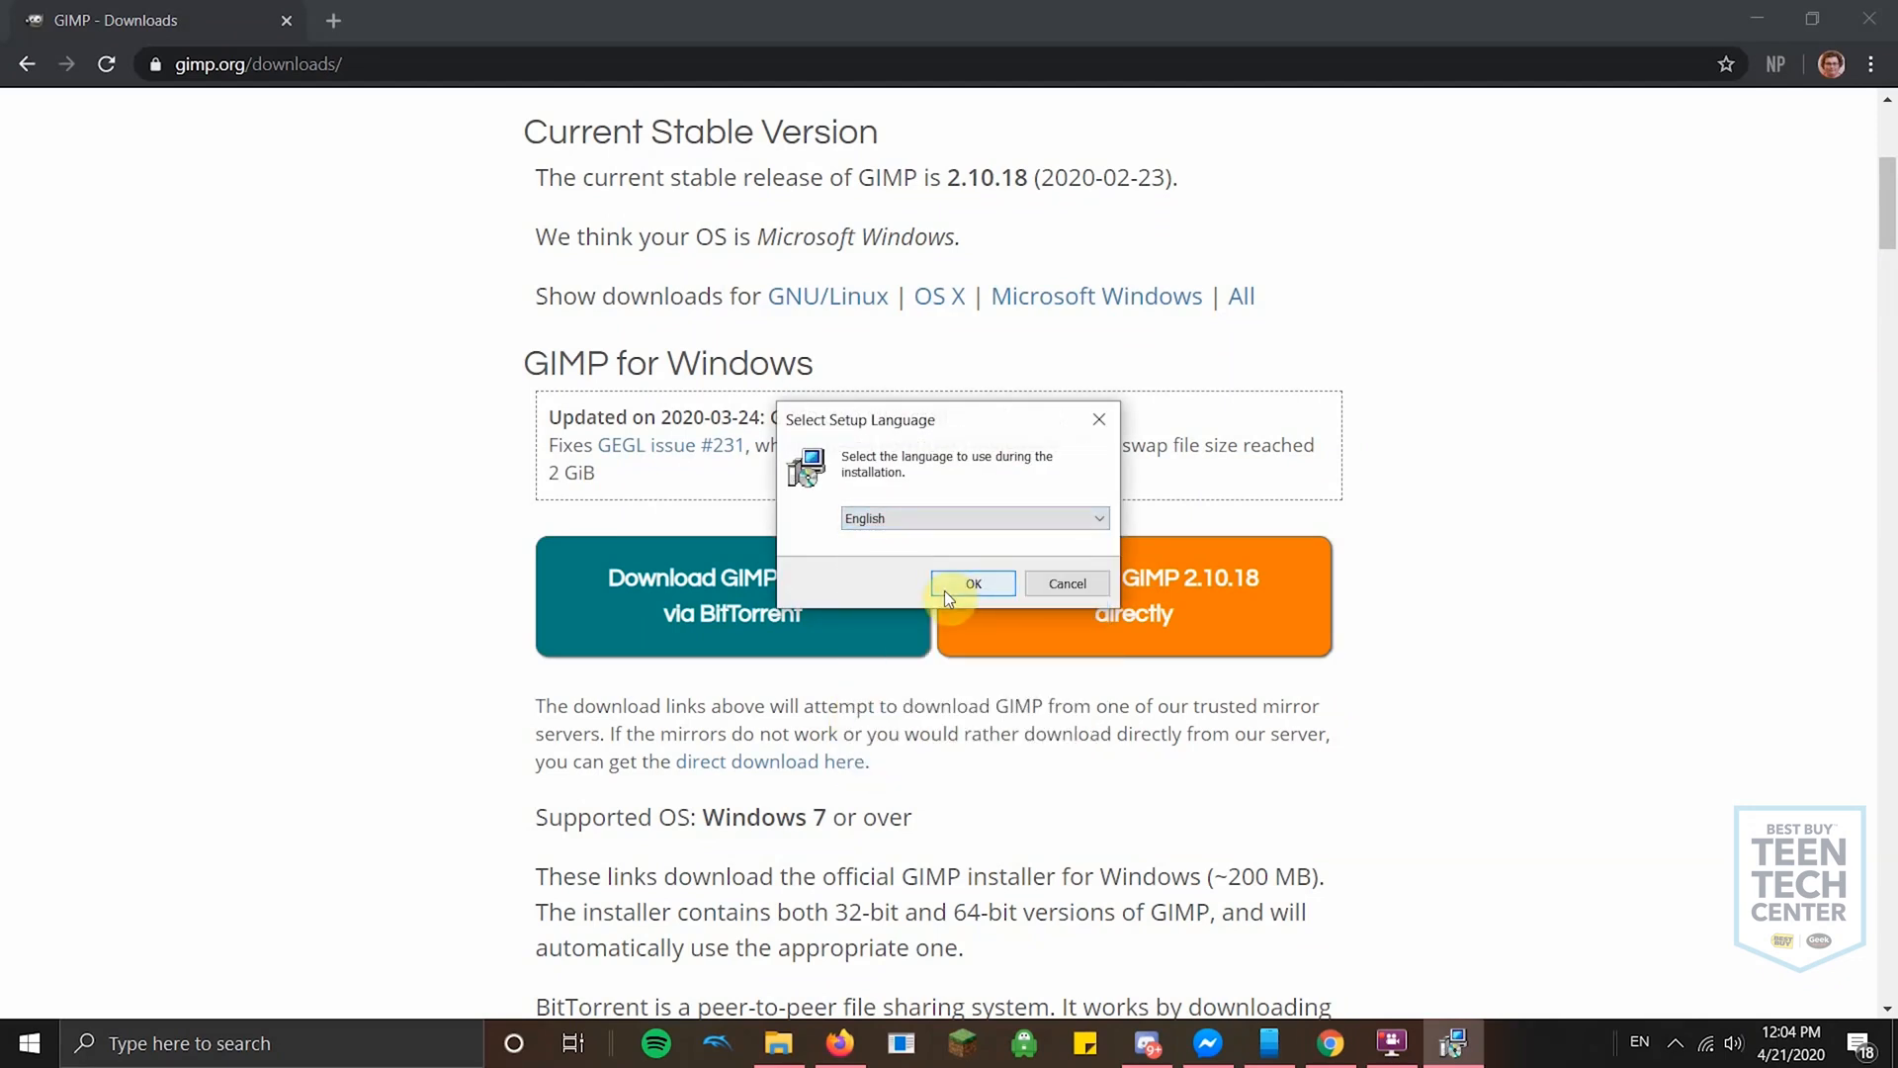
click(951, 585)
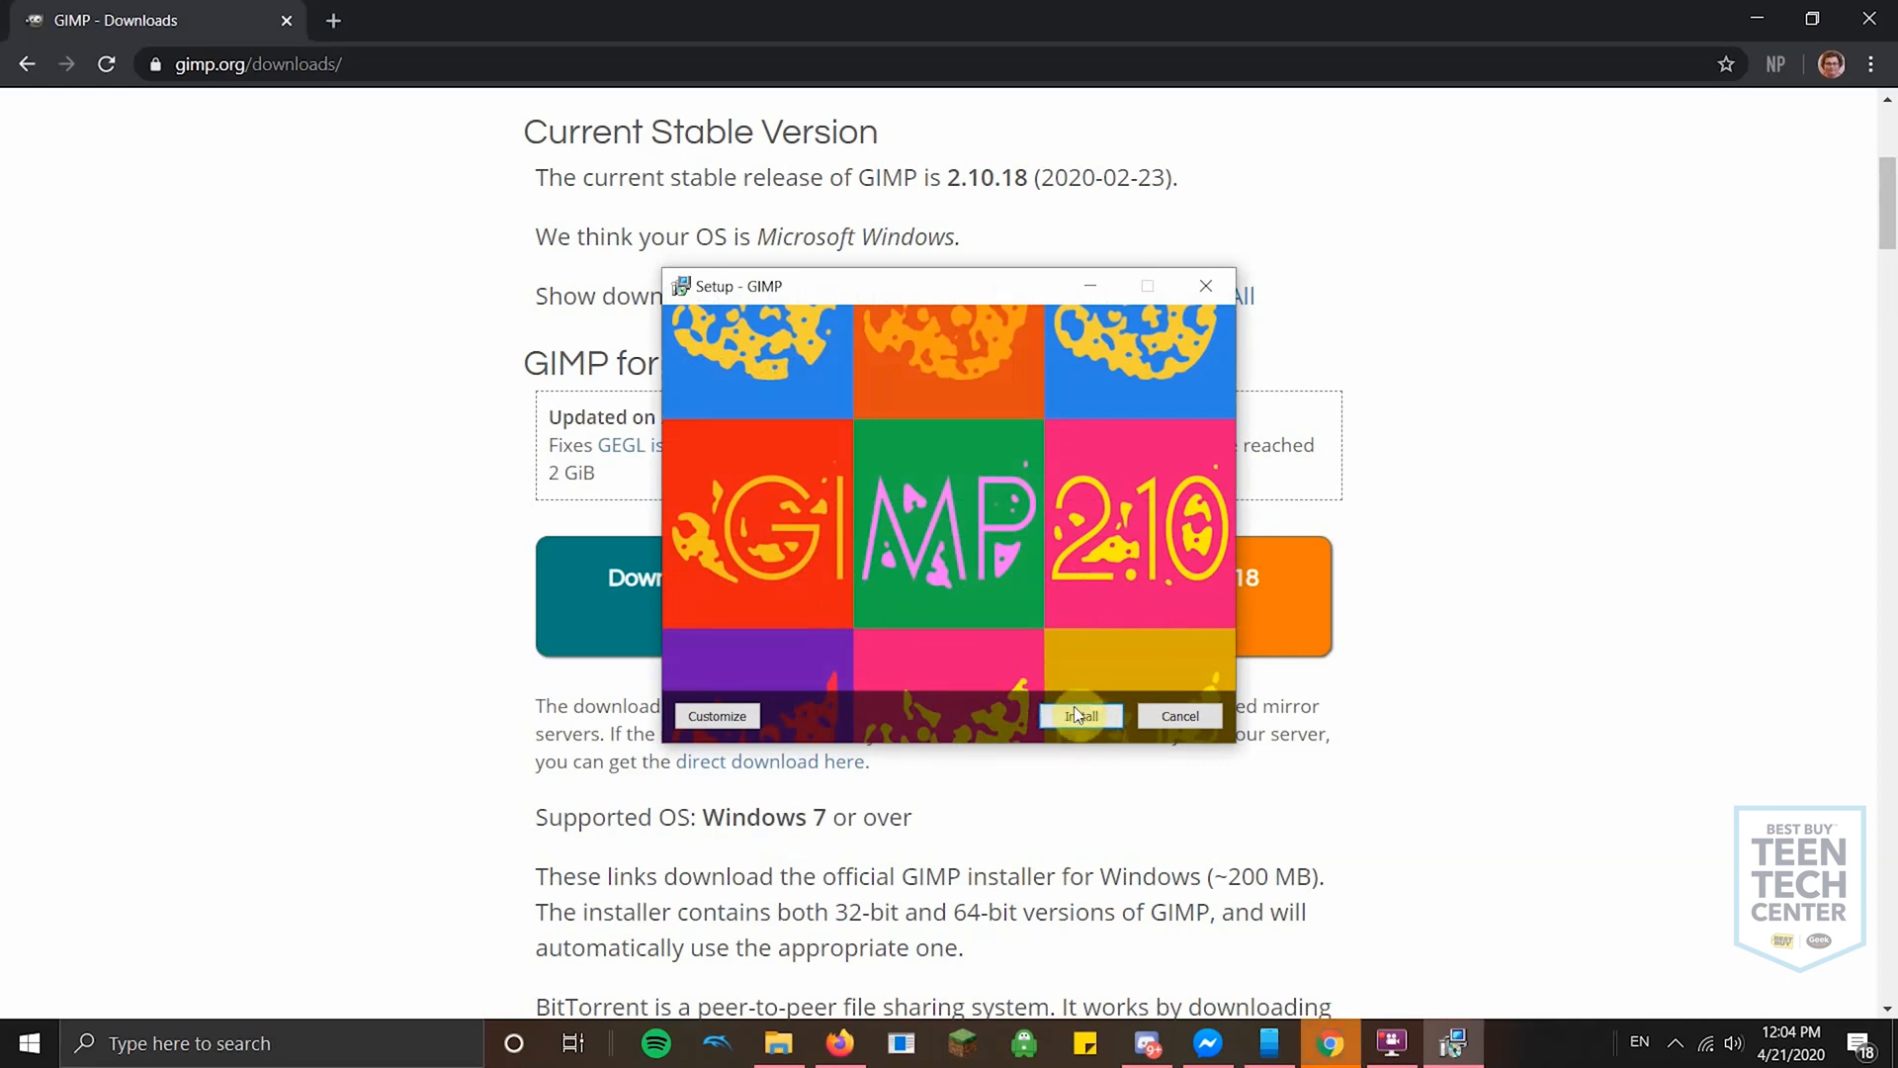
click(1076, 720)
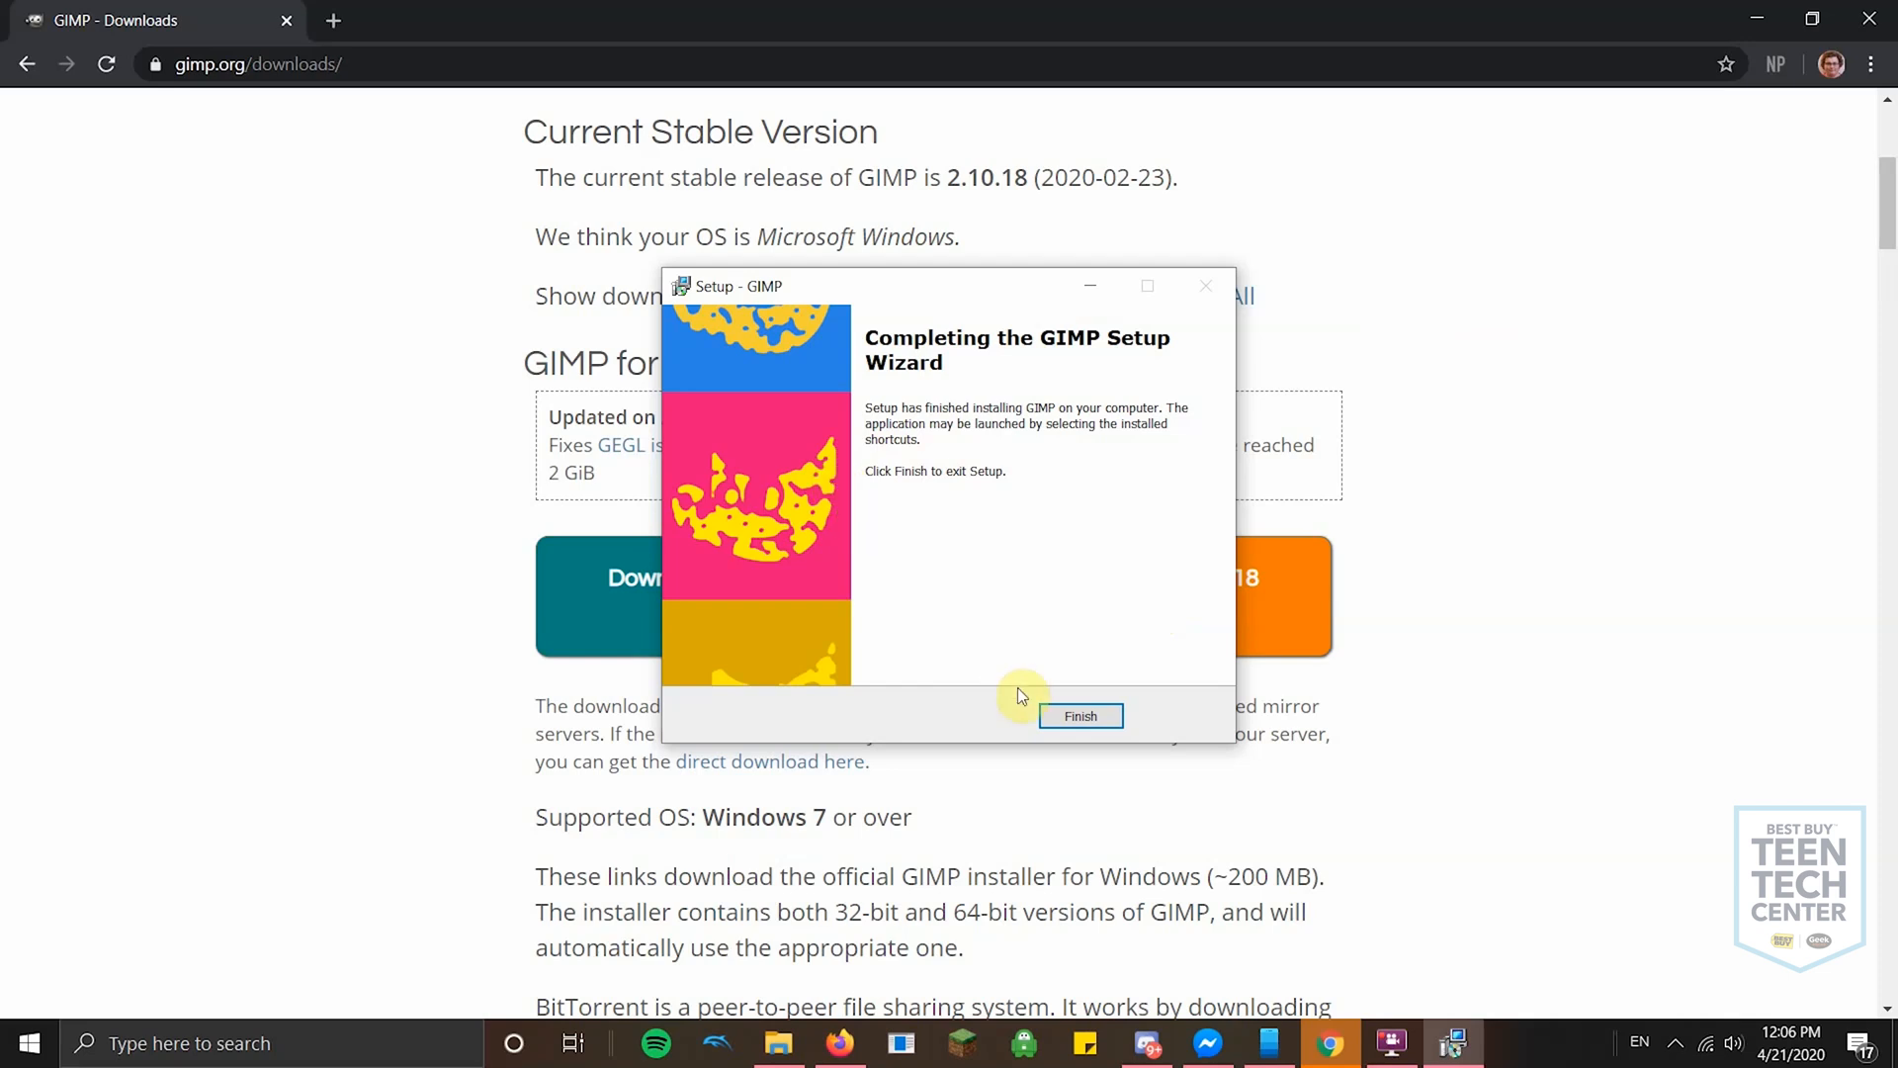
click(1082, 718)
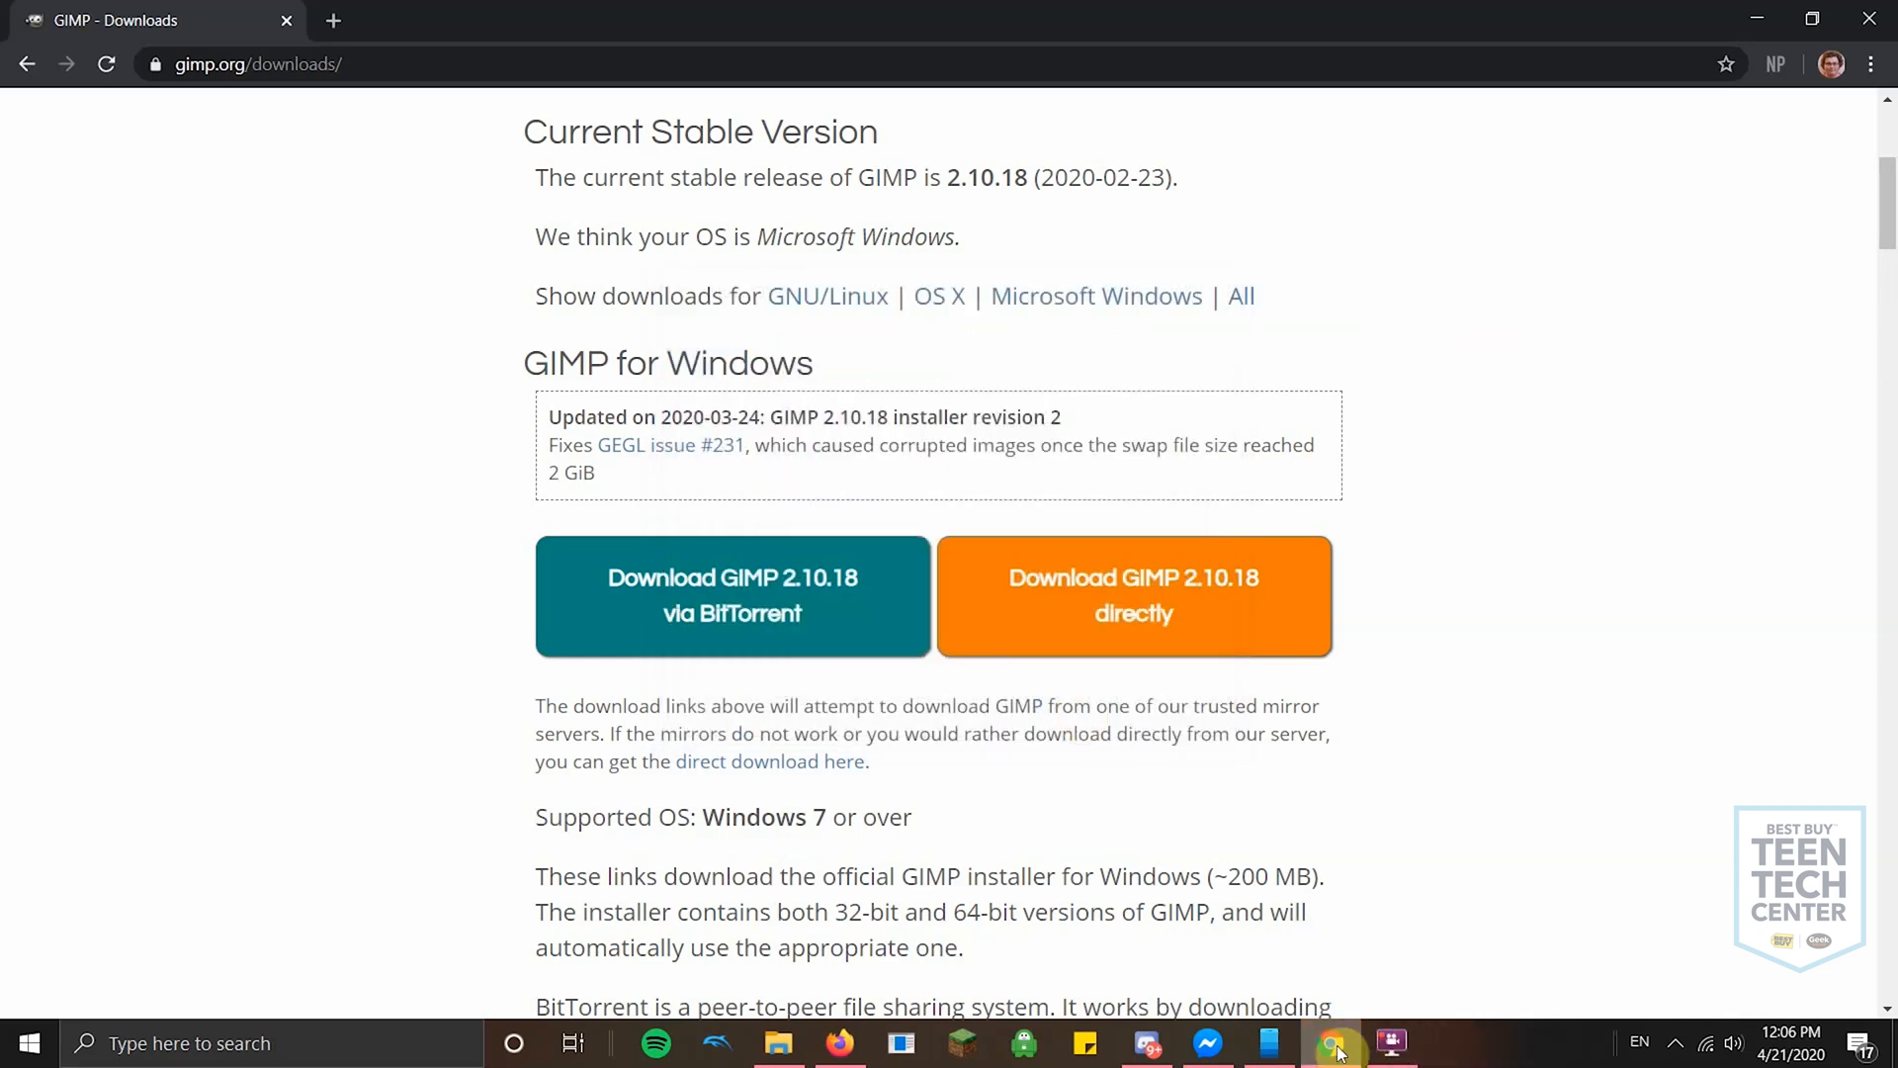
- Minimize the browser and launch GIMP 2.10.18 from its desktop shortcut
mouse_move(1325, 1046)
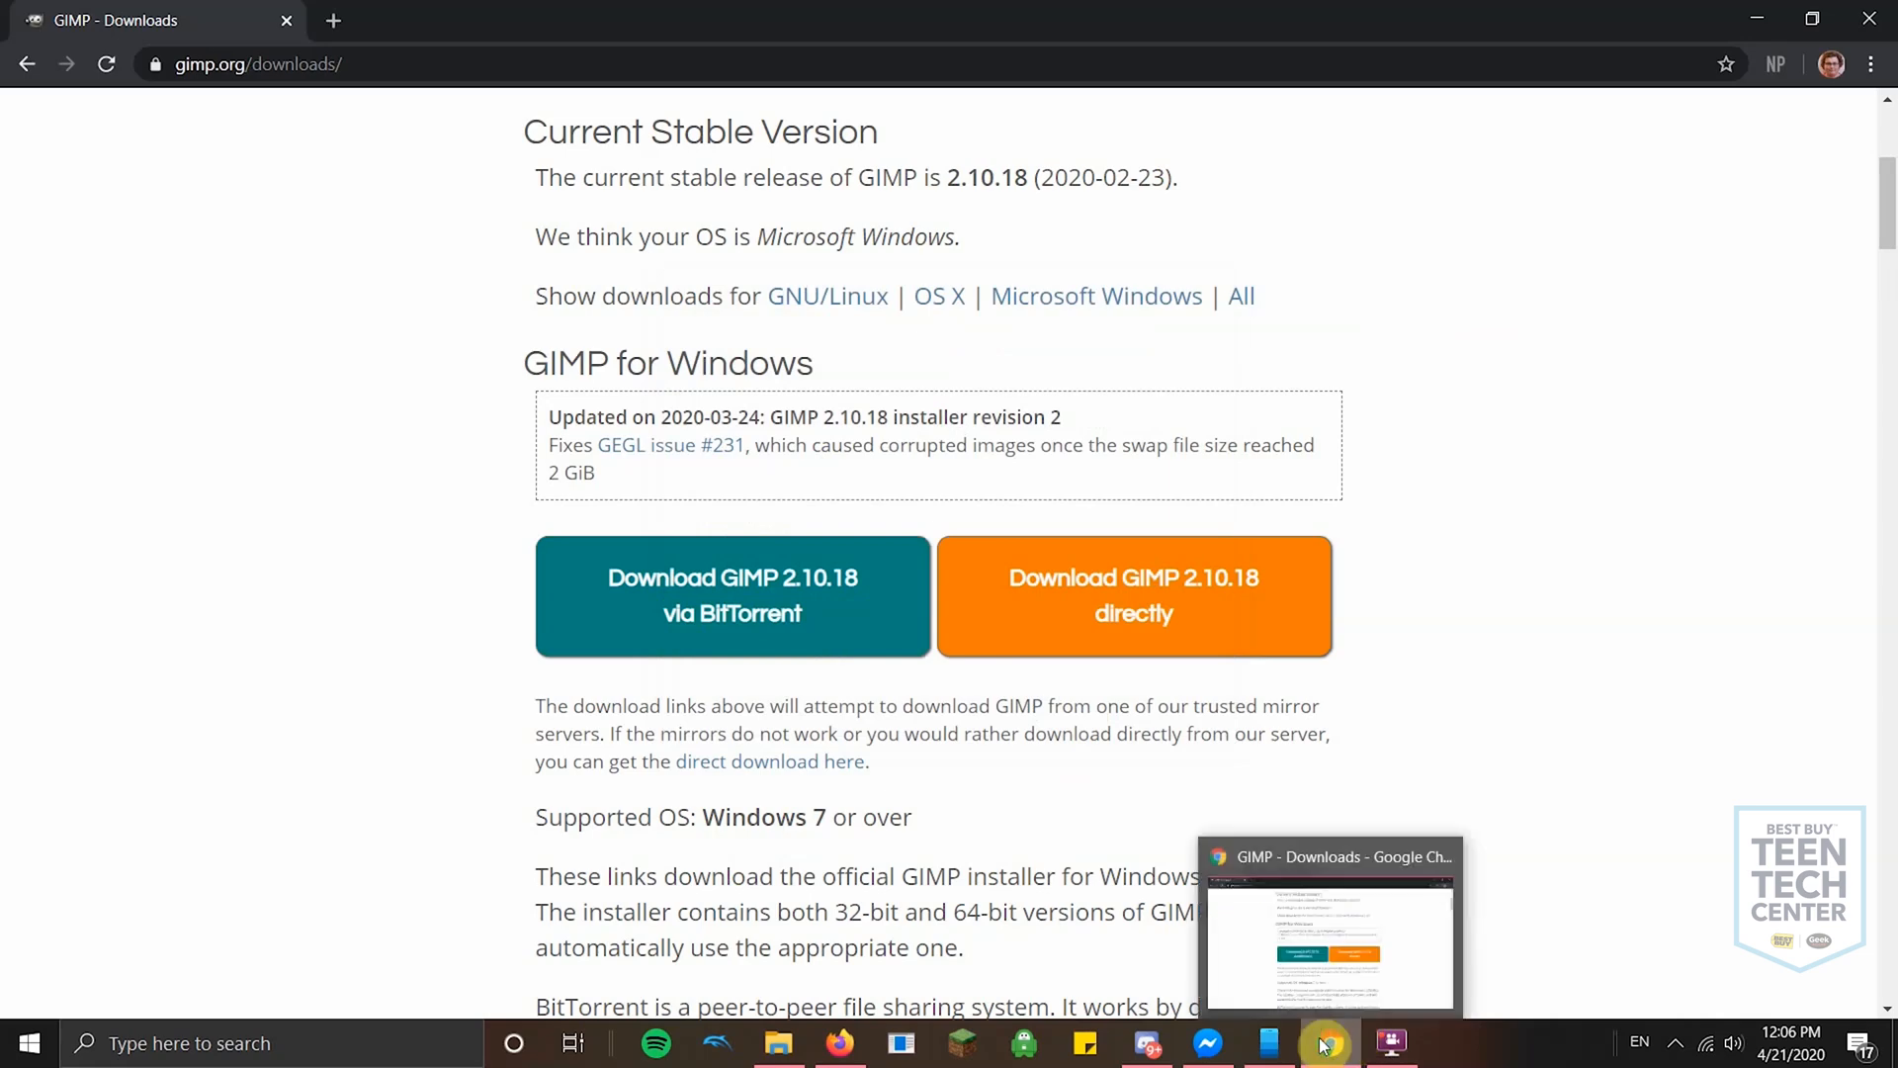
click(1757, 18)
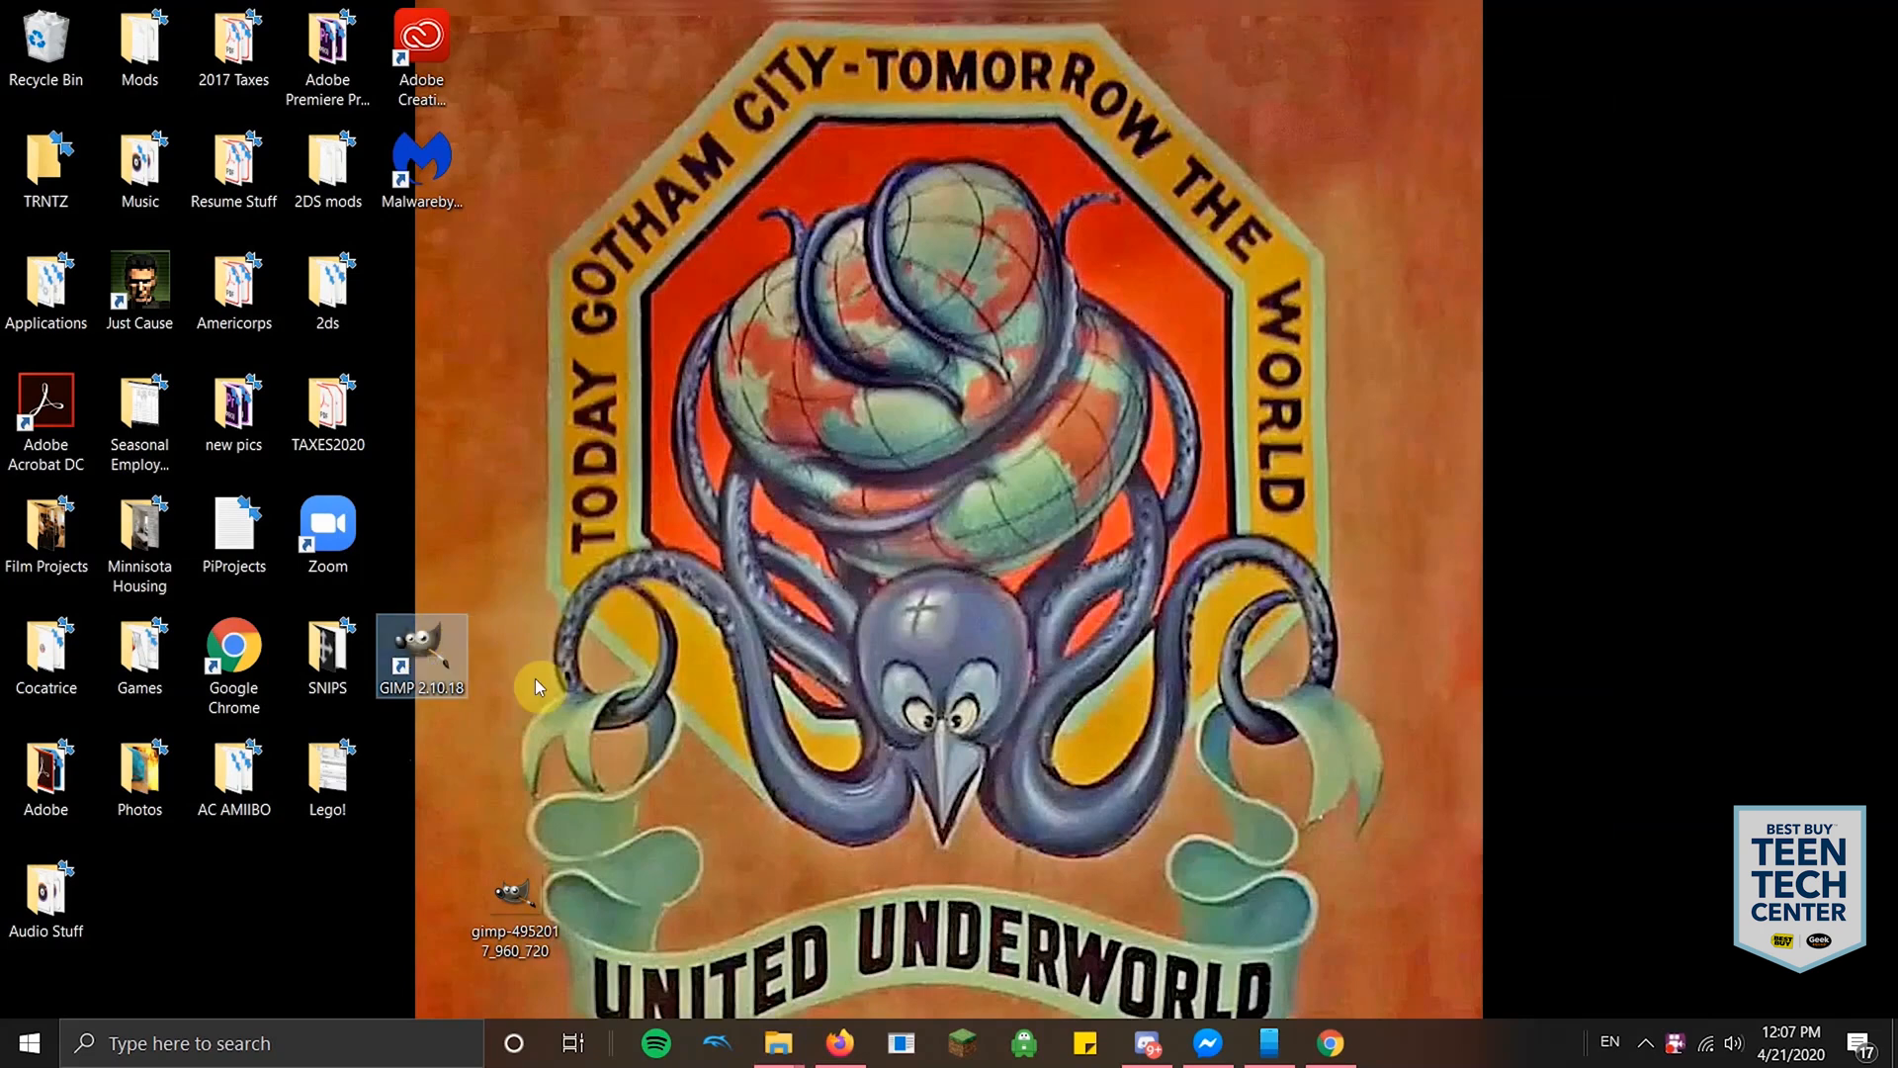
double_click(409, 643)
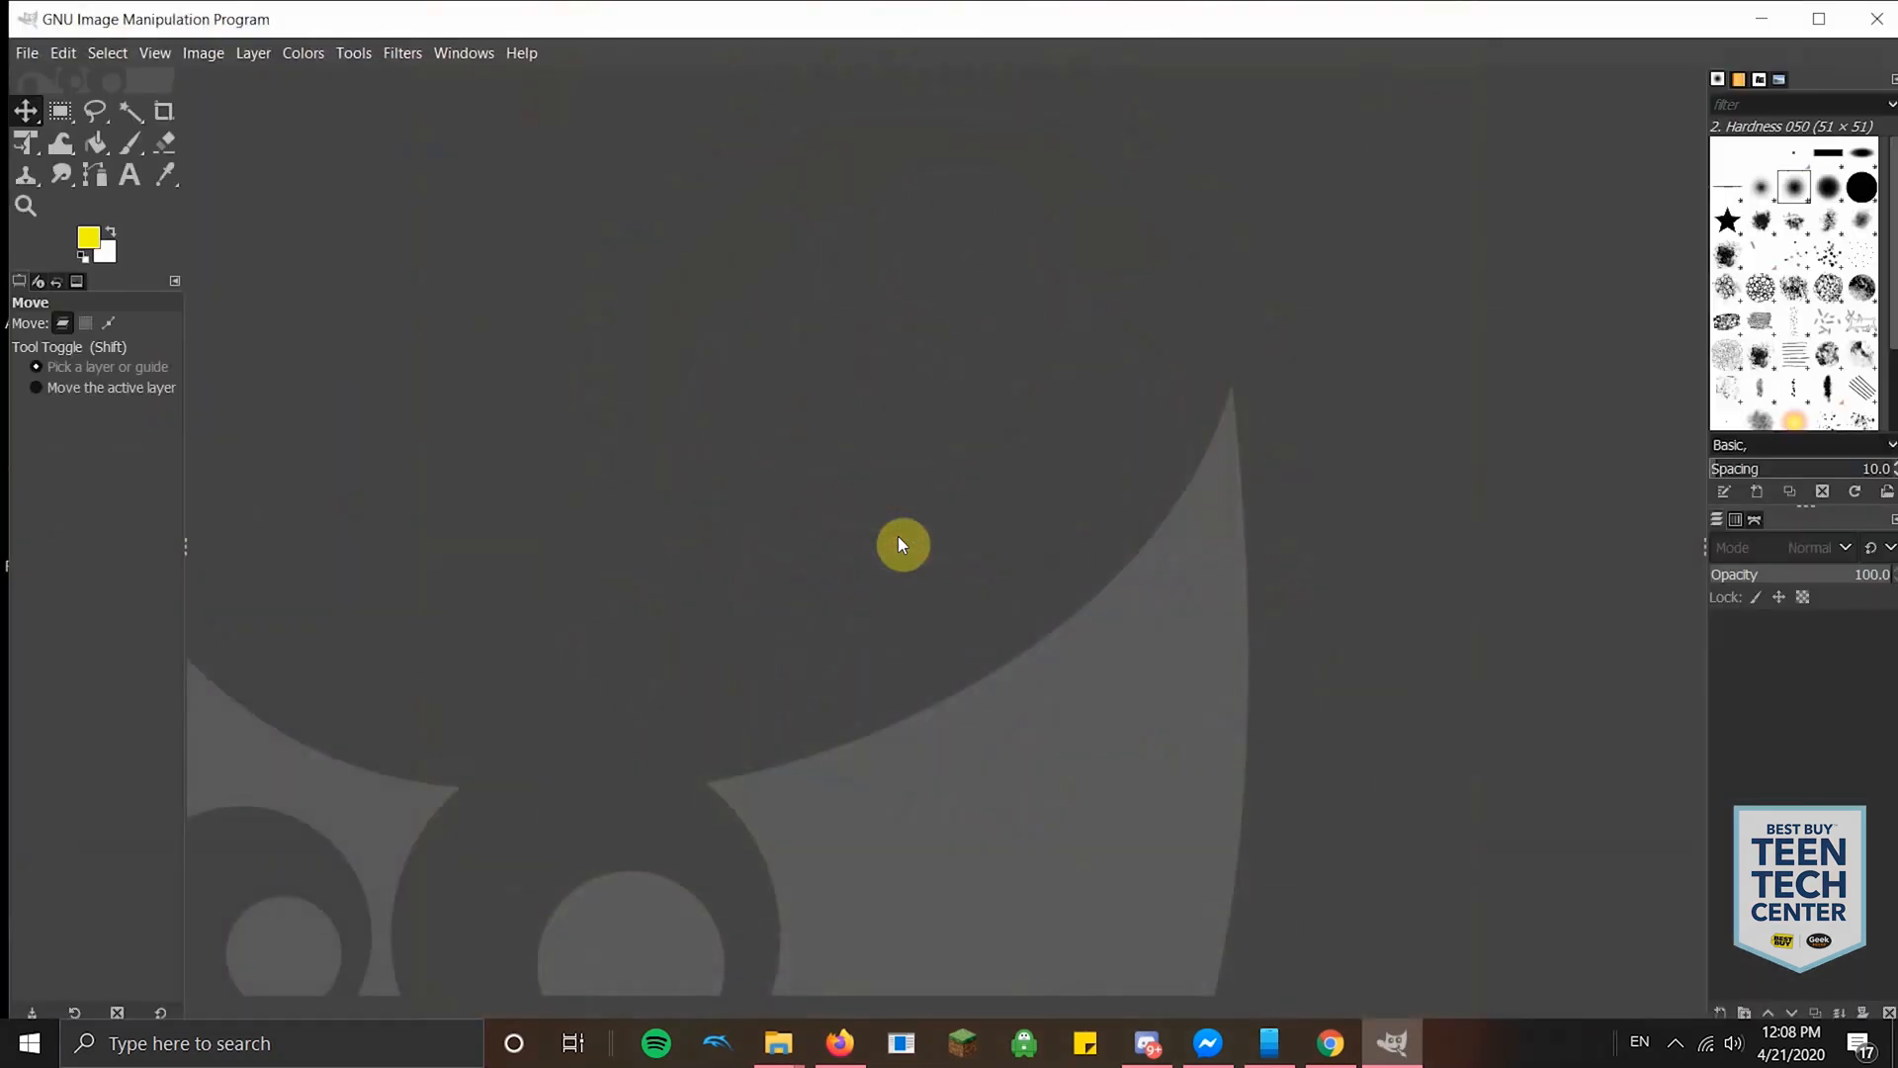
- Create a new image 8.5 inches wide and 11 inches high
click(26, 53)
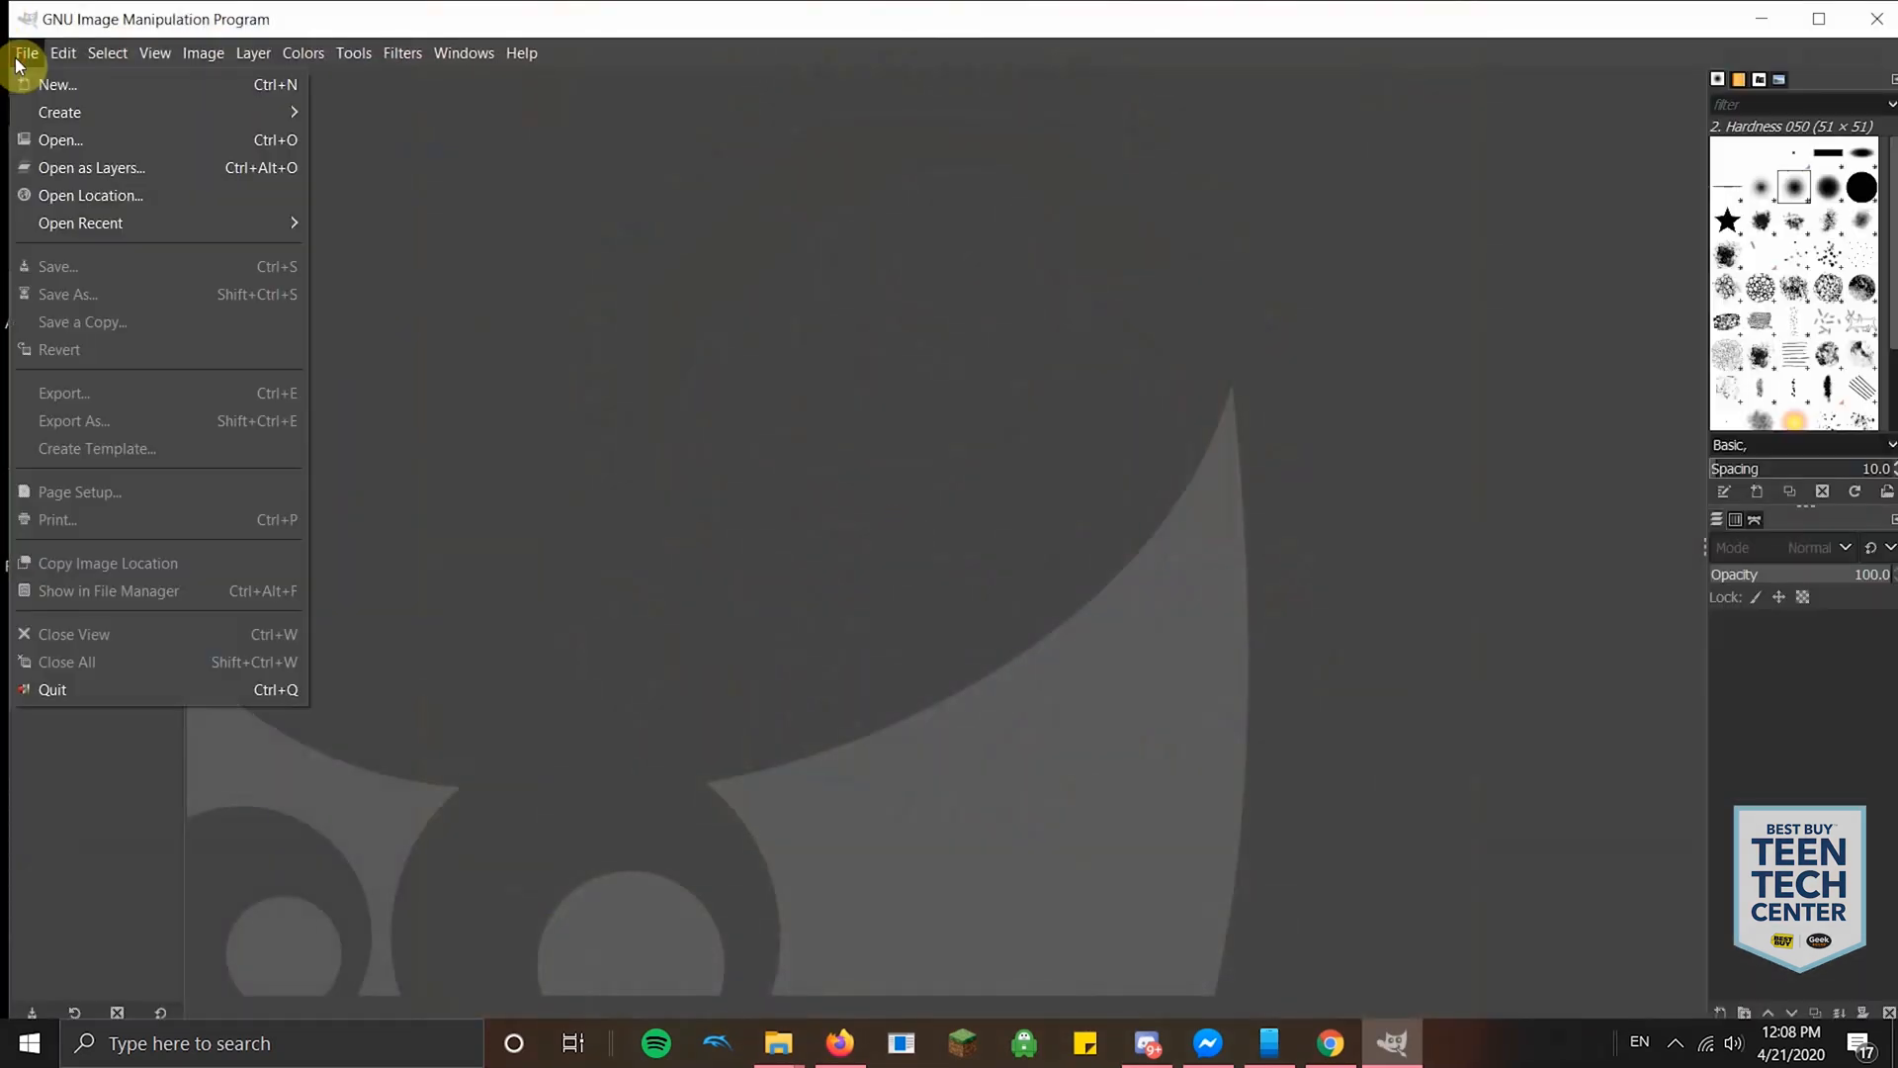
click(40, 84)
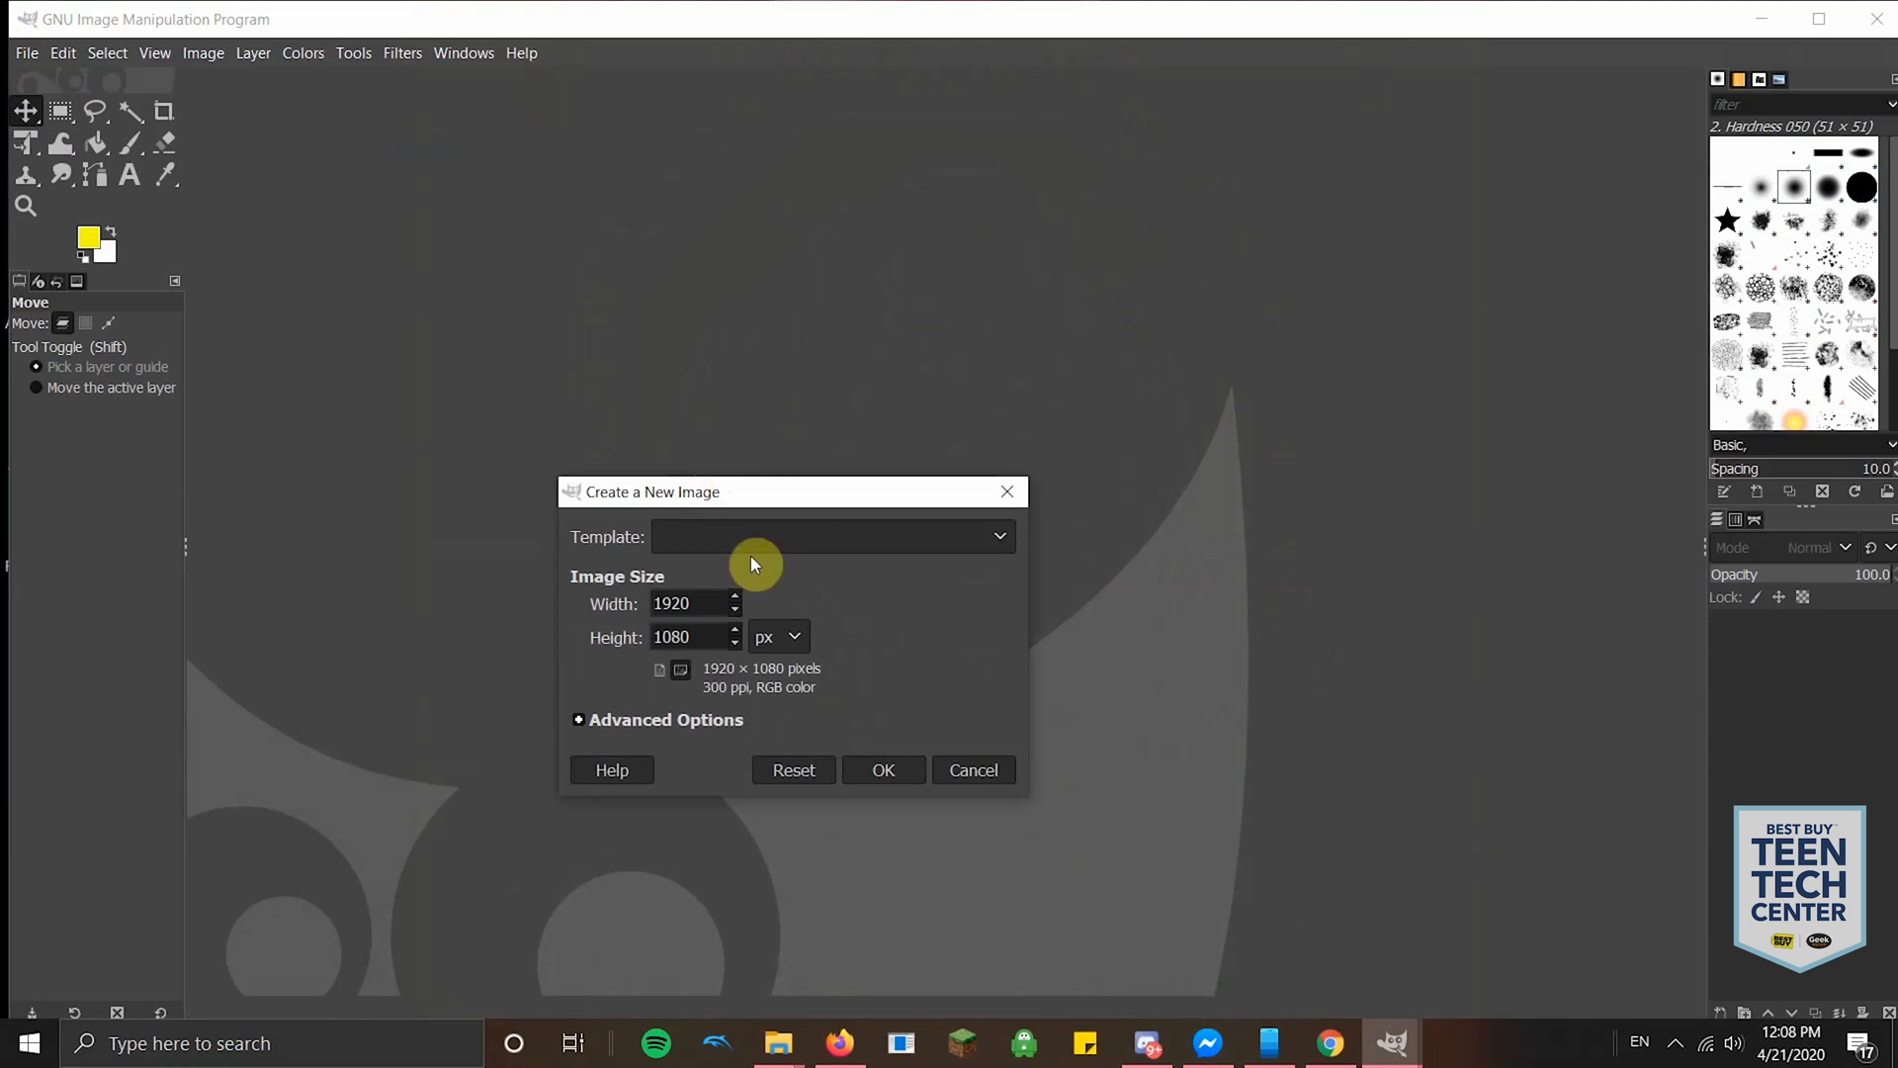
drag(754, 494, 721, 181)
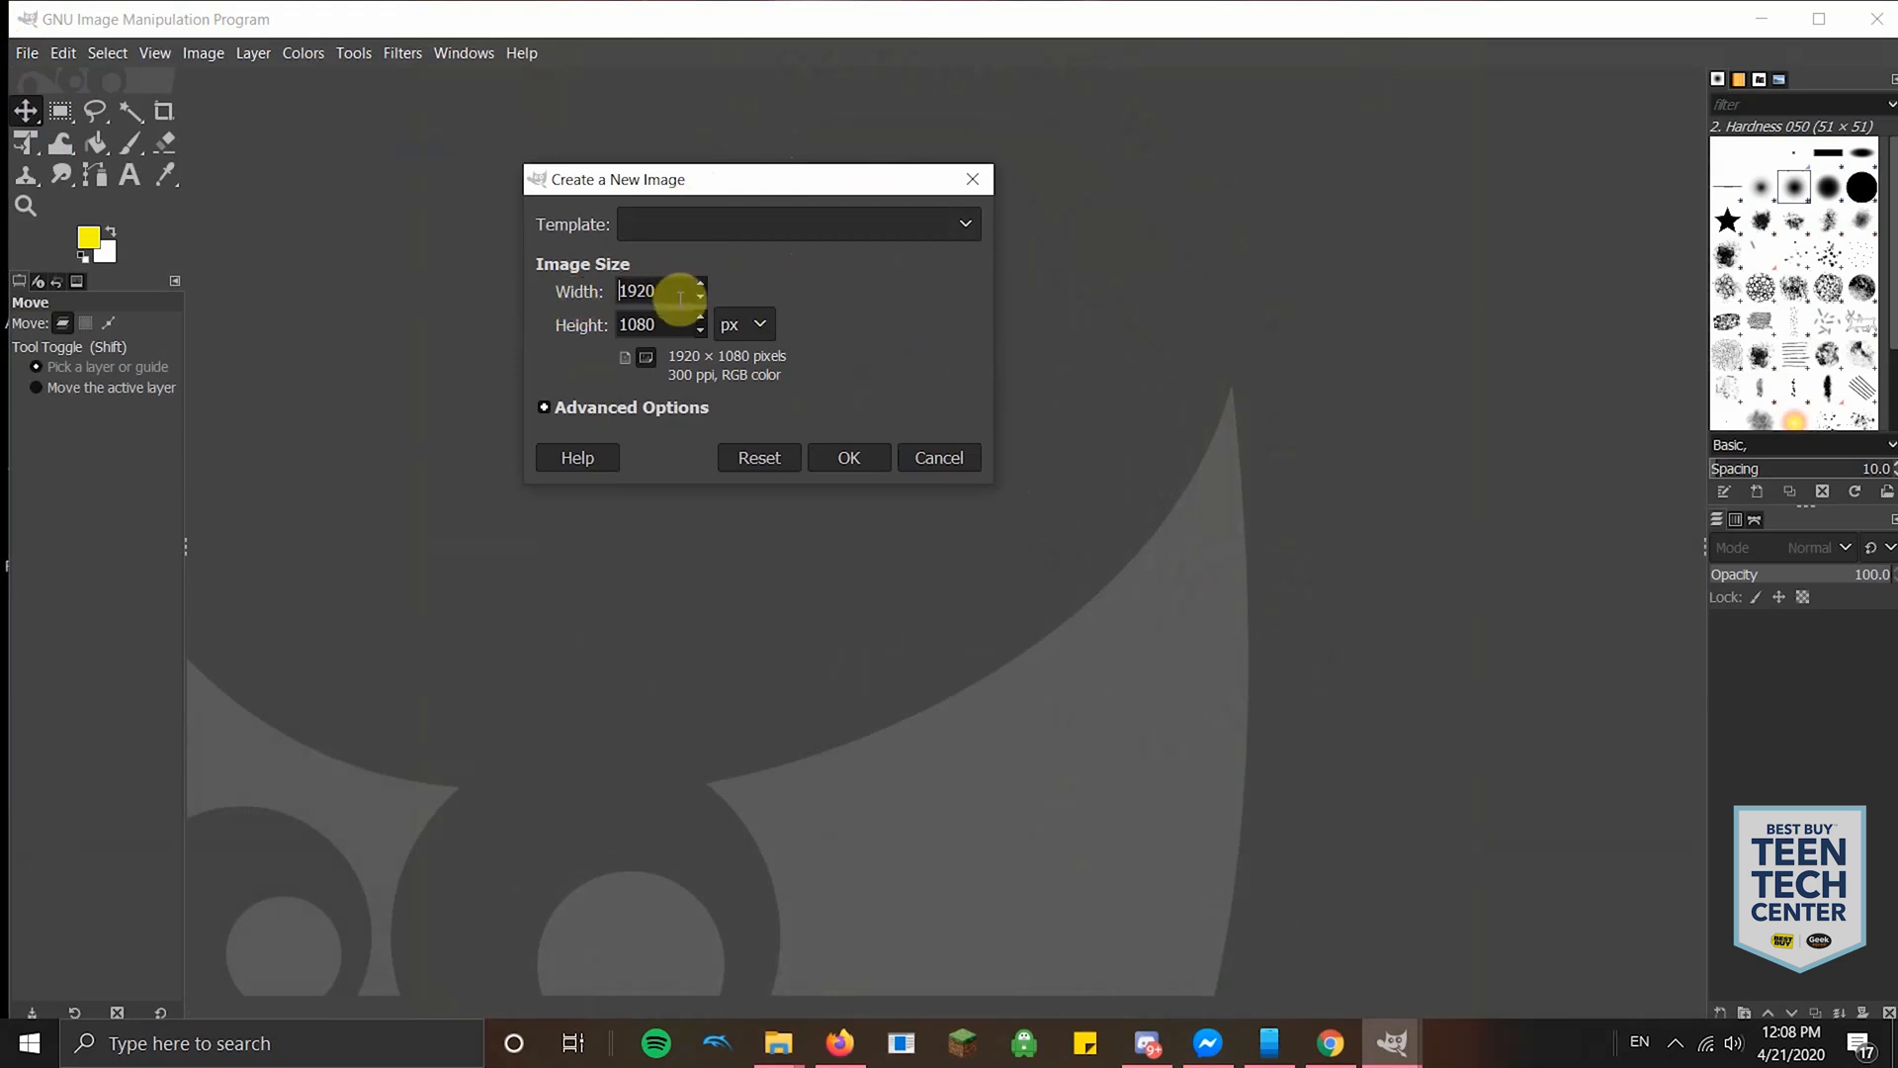
click(741, 320)
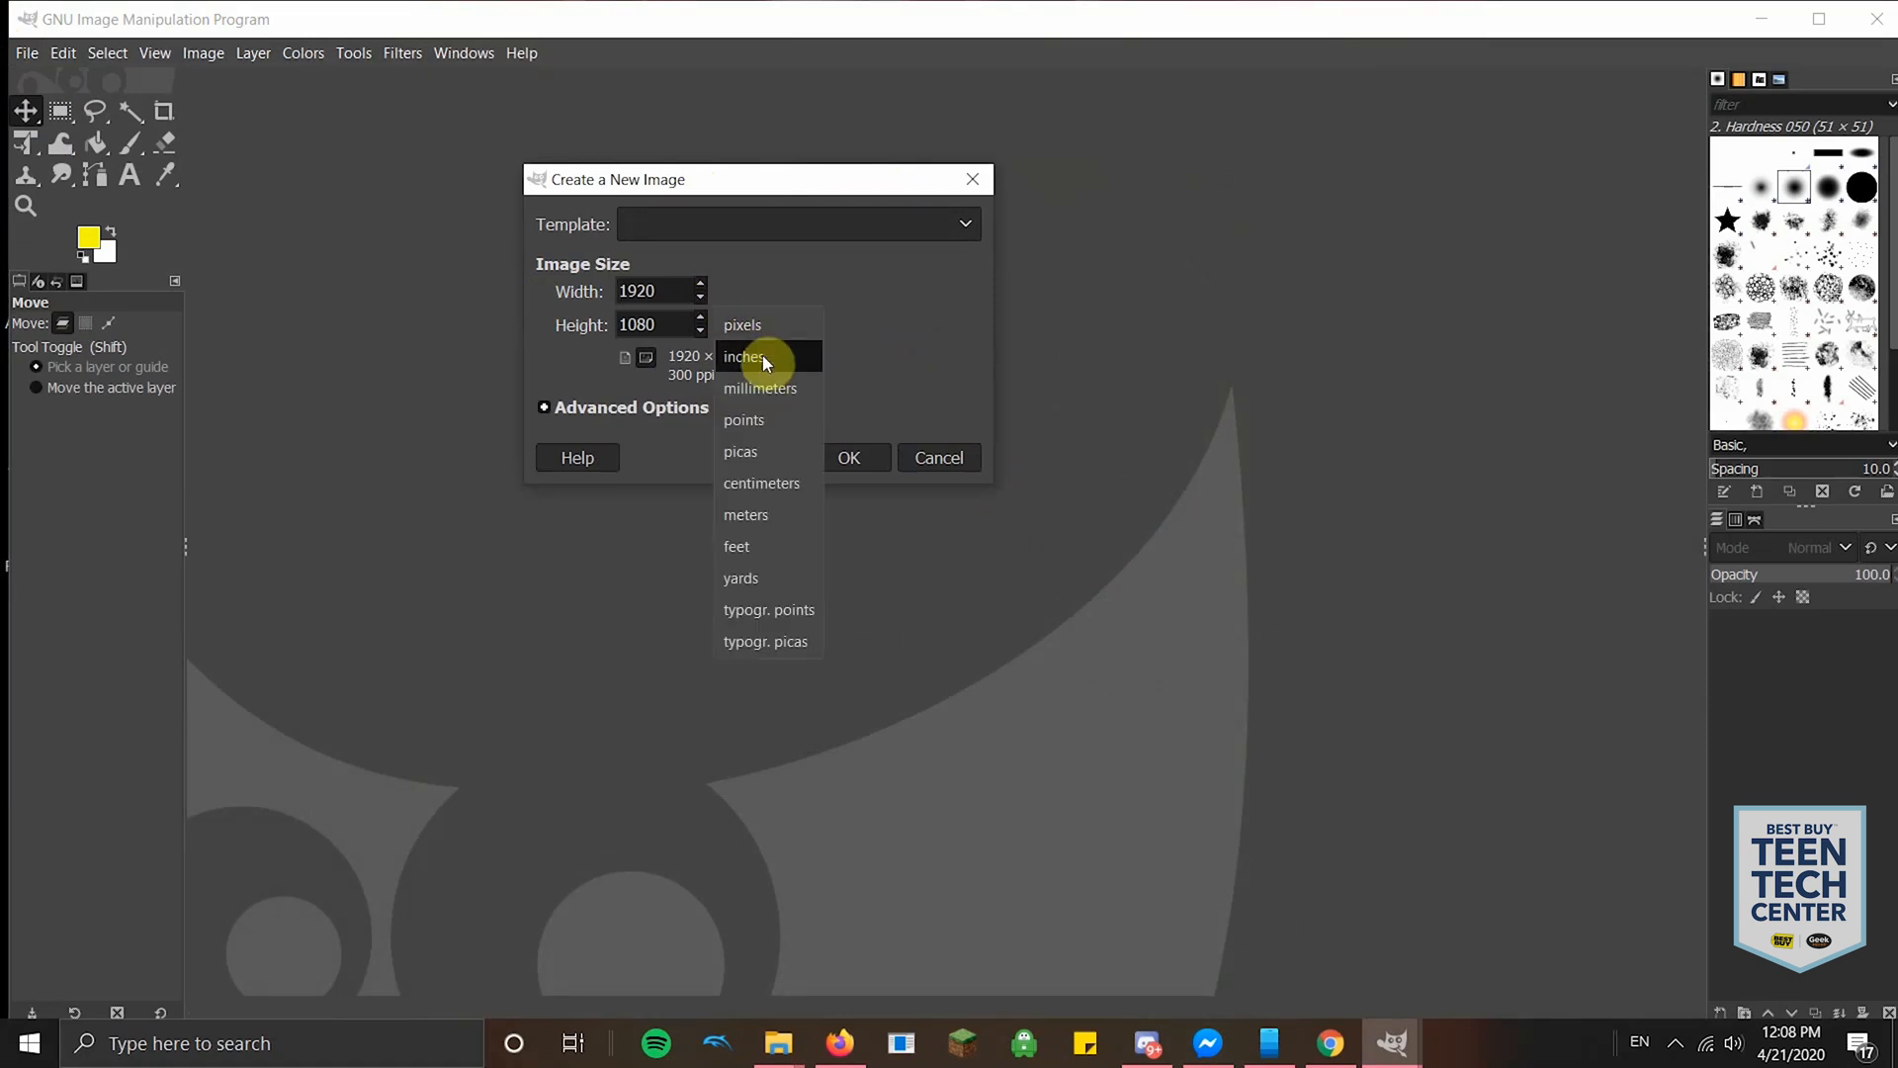
click(744, 356)
click(699, 285)
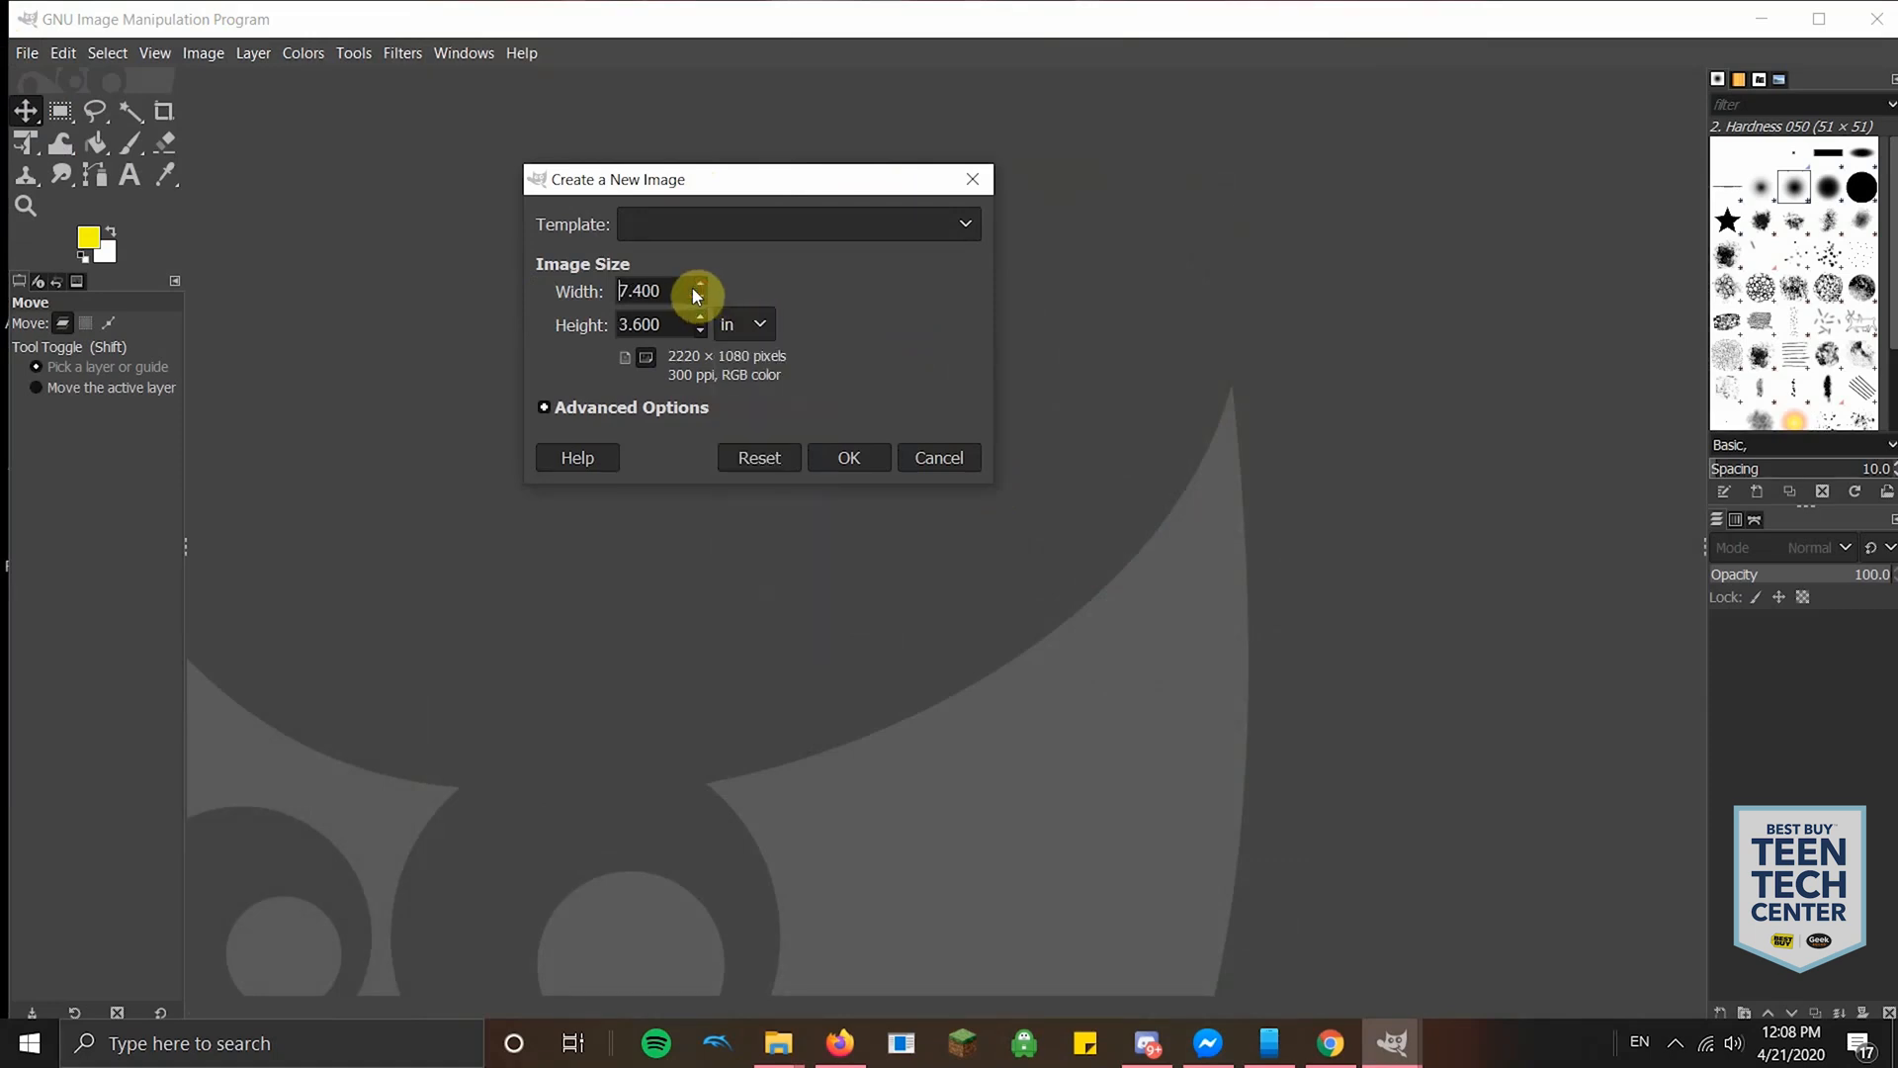
click(702, 285)
drag(672, 291, 633, 290)
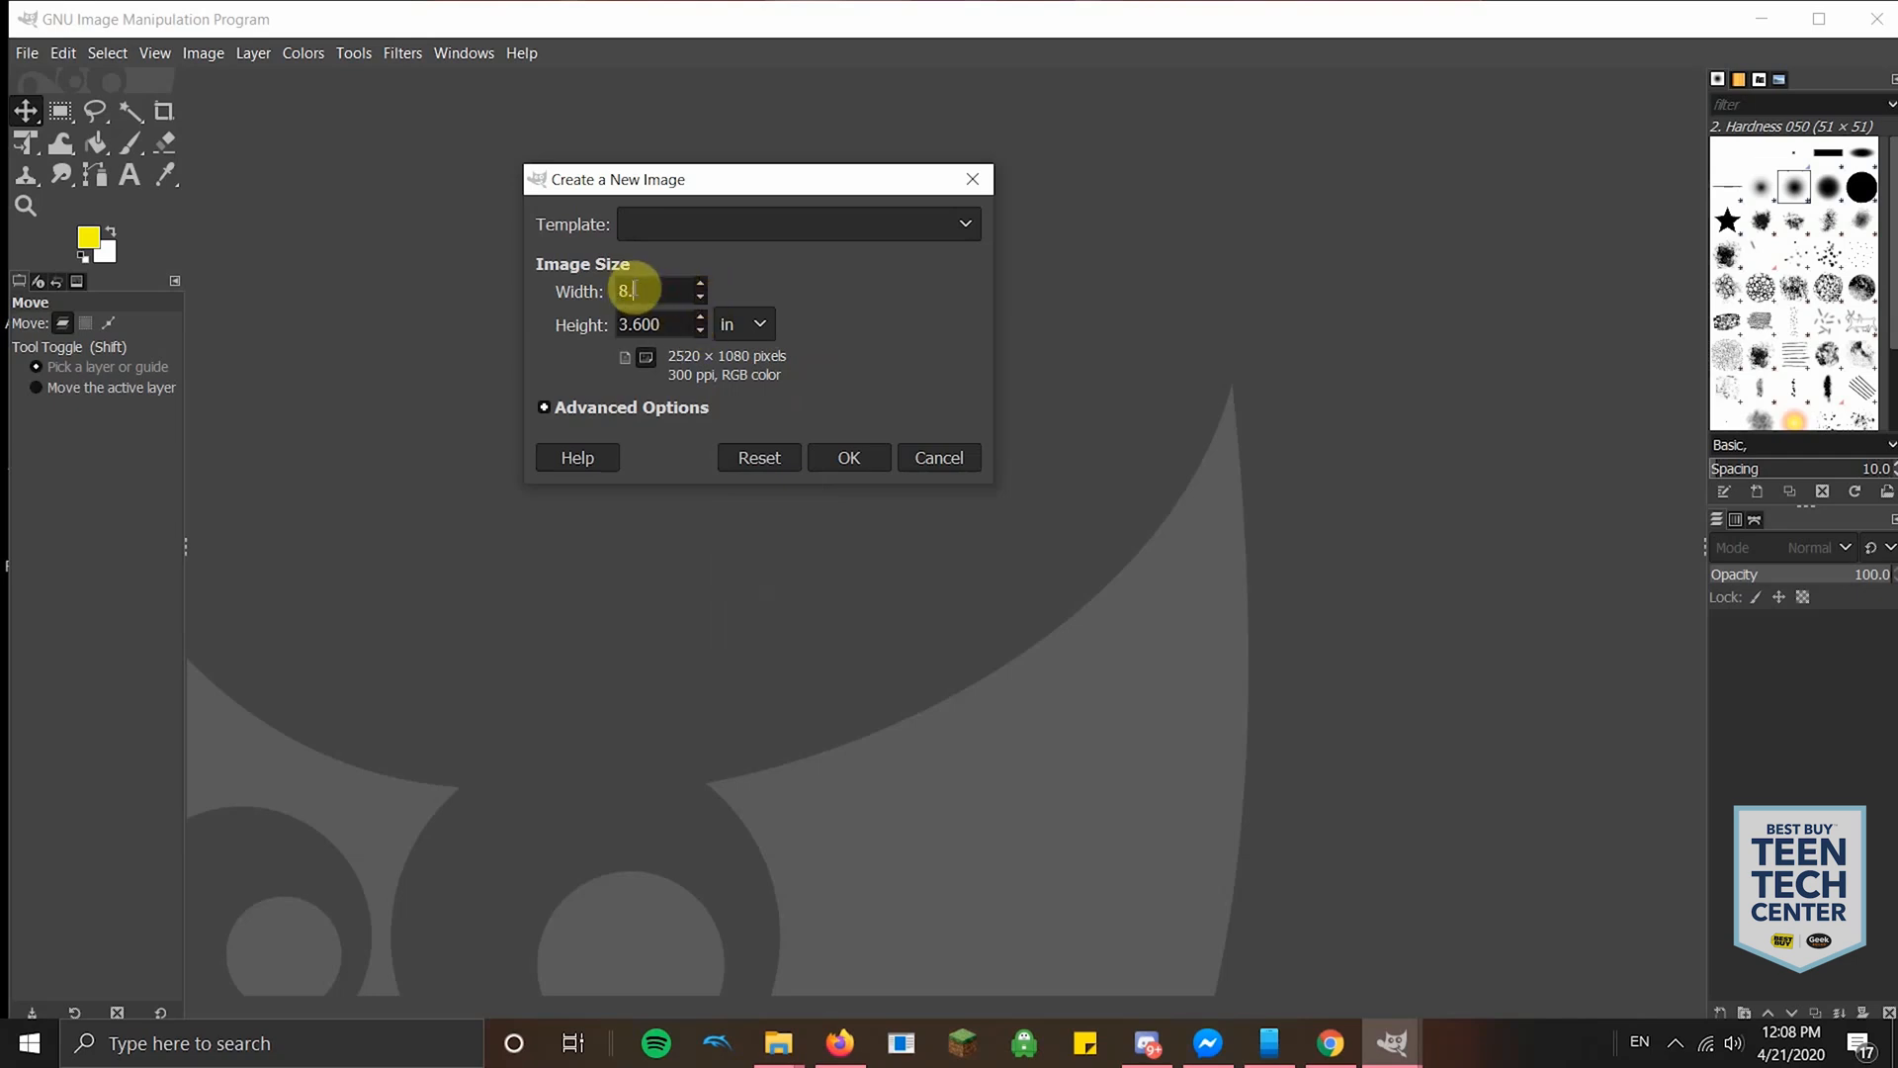
text(5)
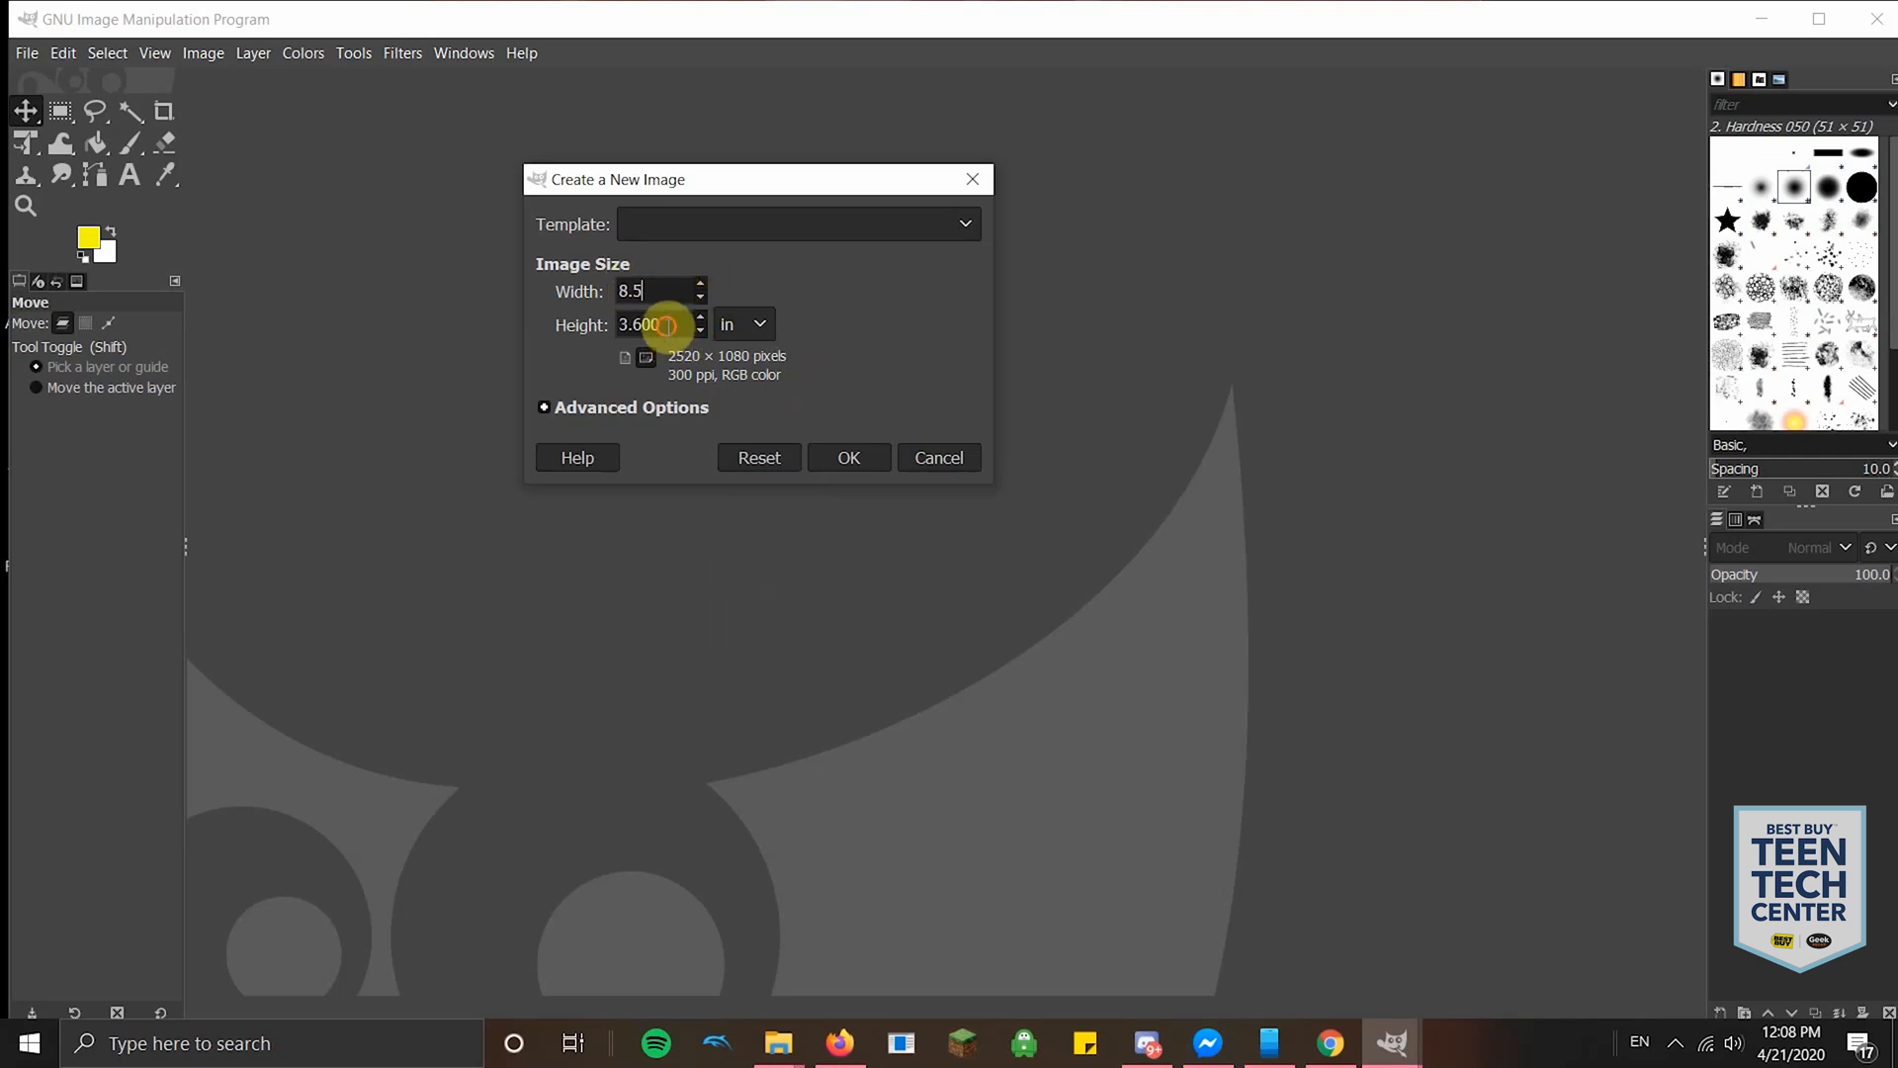
key(Tab)
text(11)
key(Return)
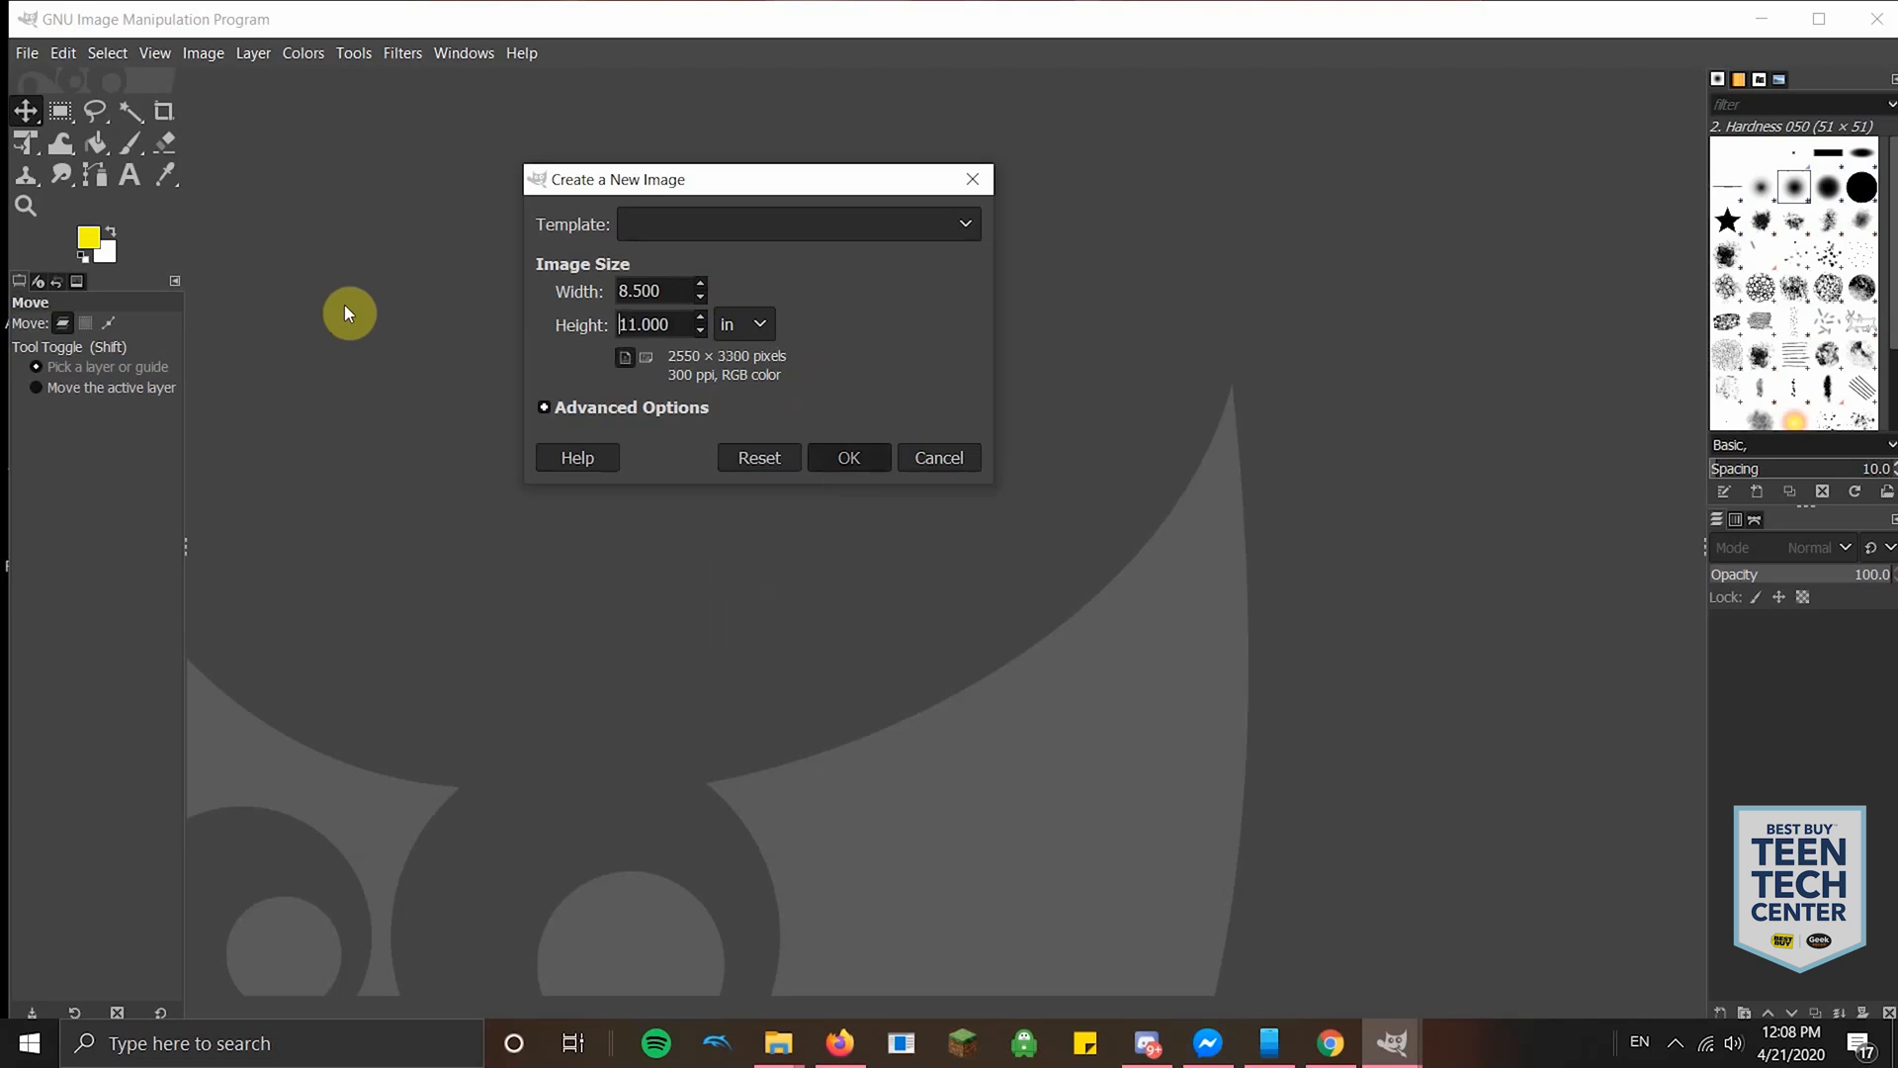
- Create a second new image measuring 1920 × 1080 pixels
click(34, 57)
click(45, 89)
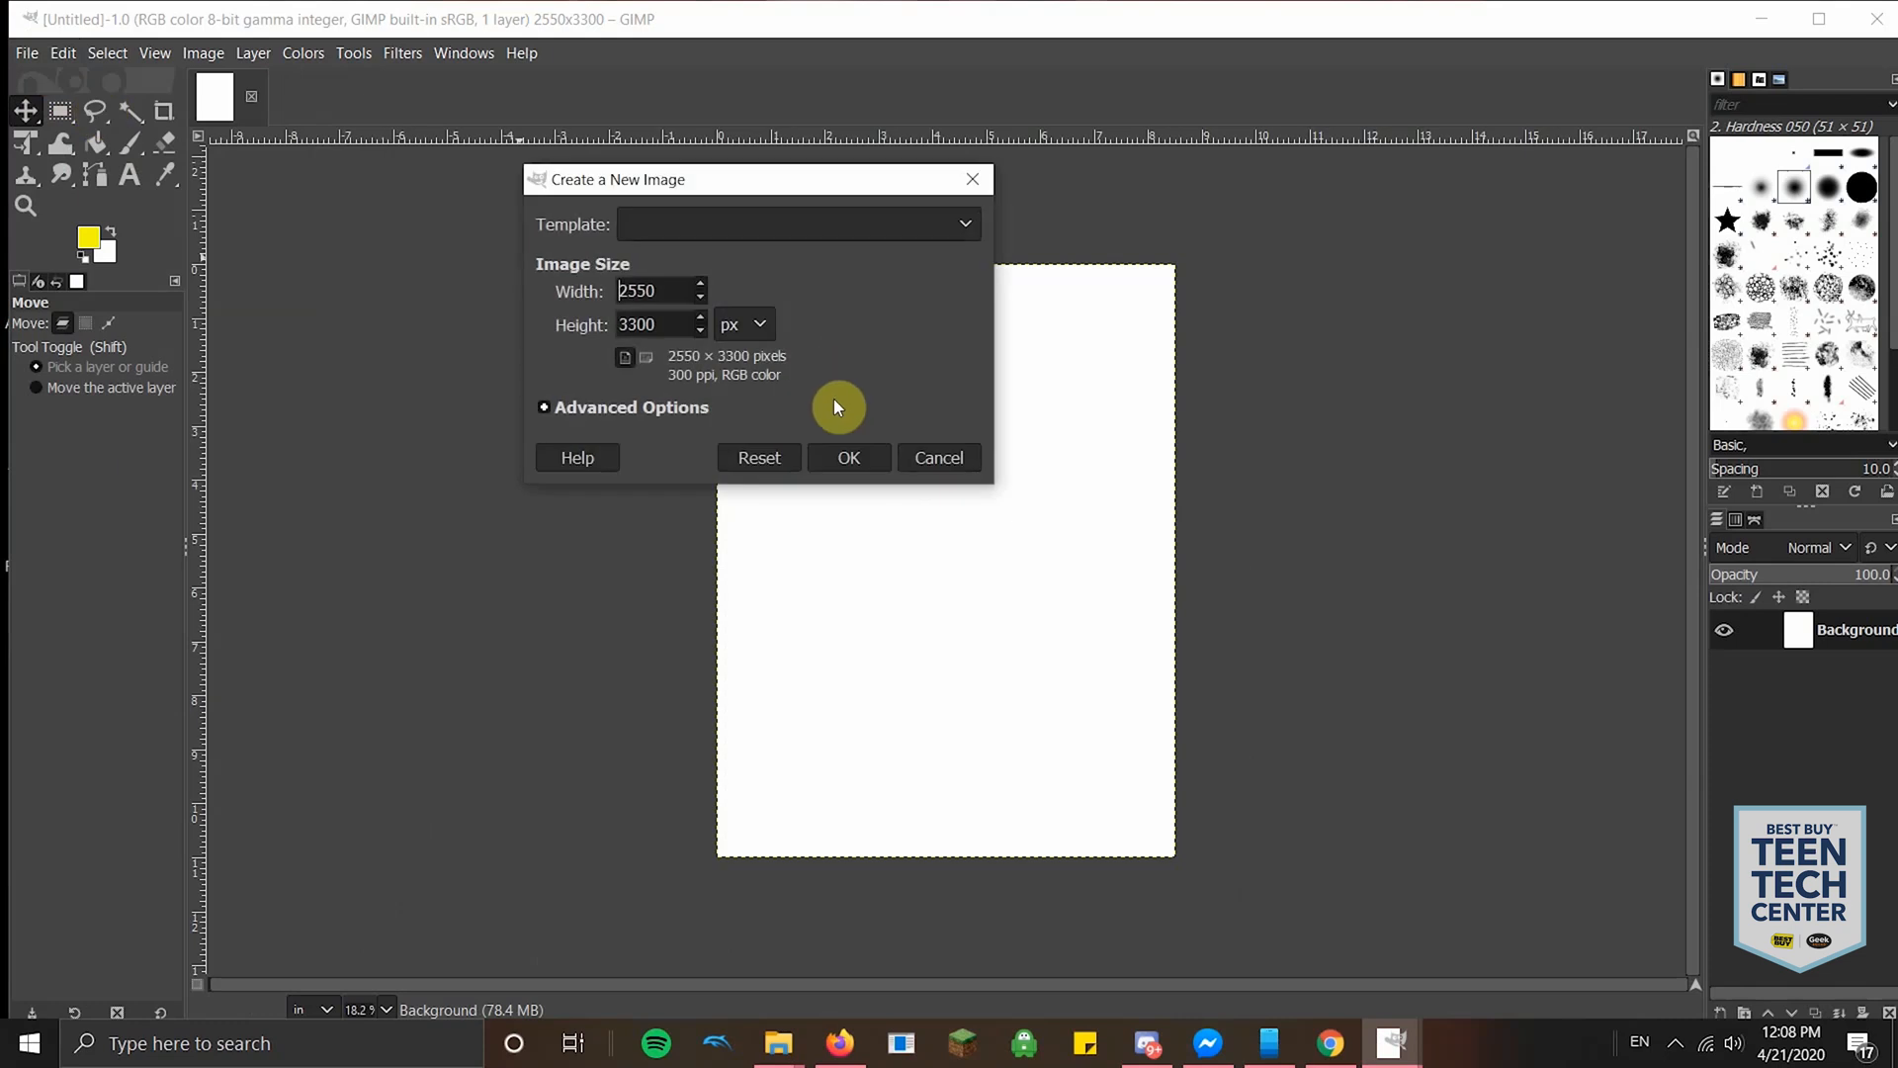
click(883, 454)
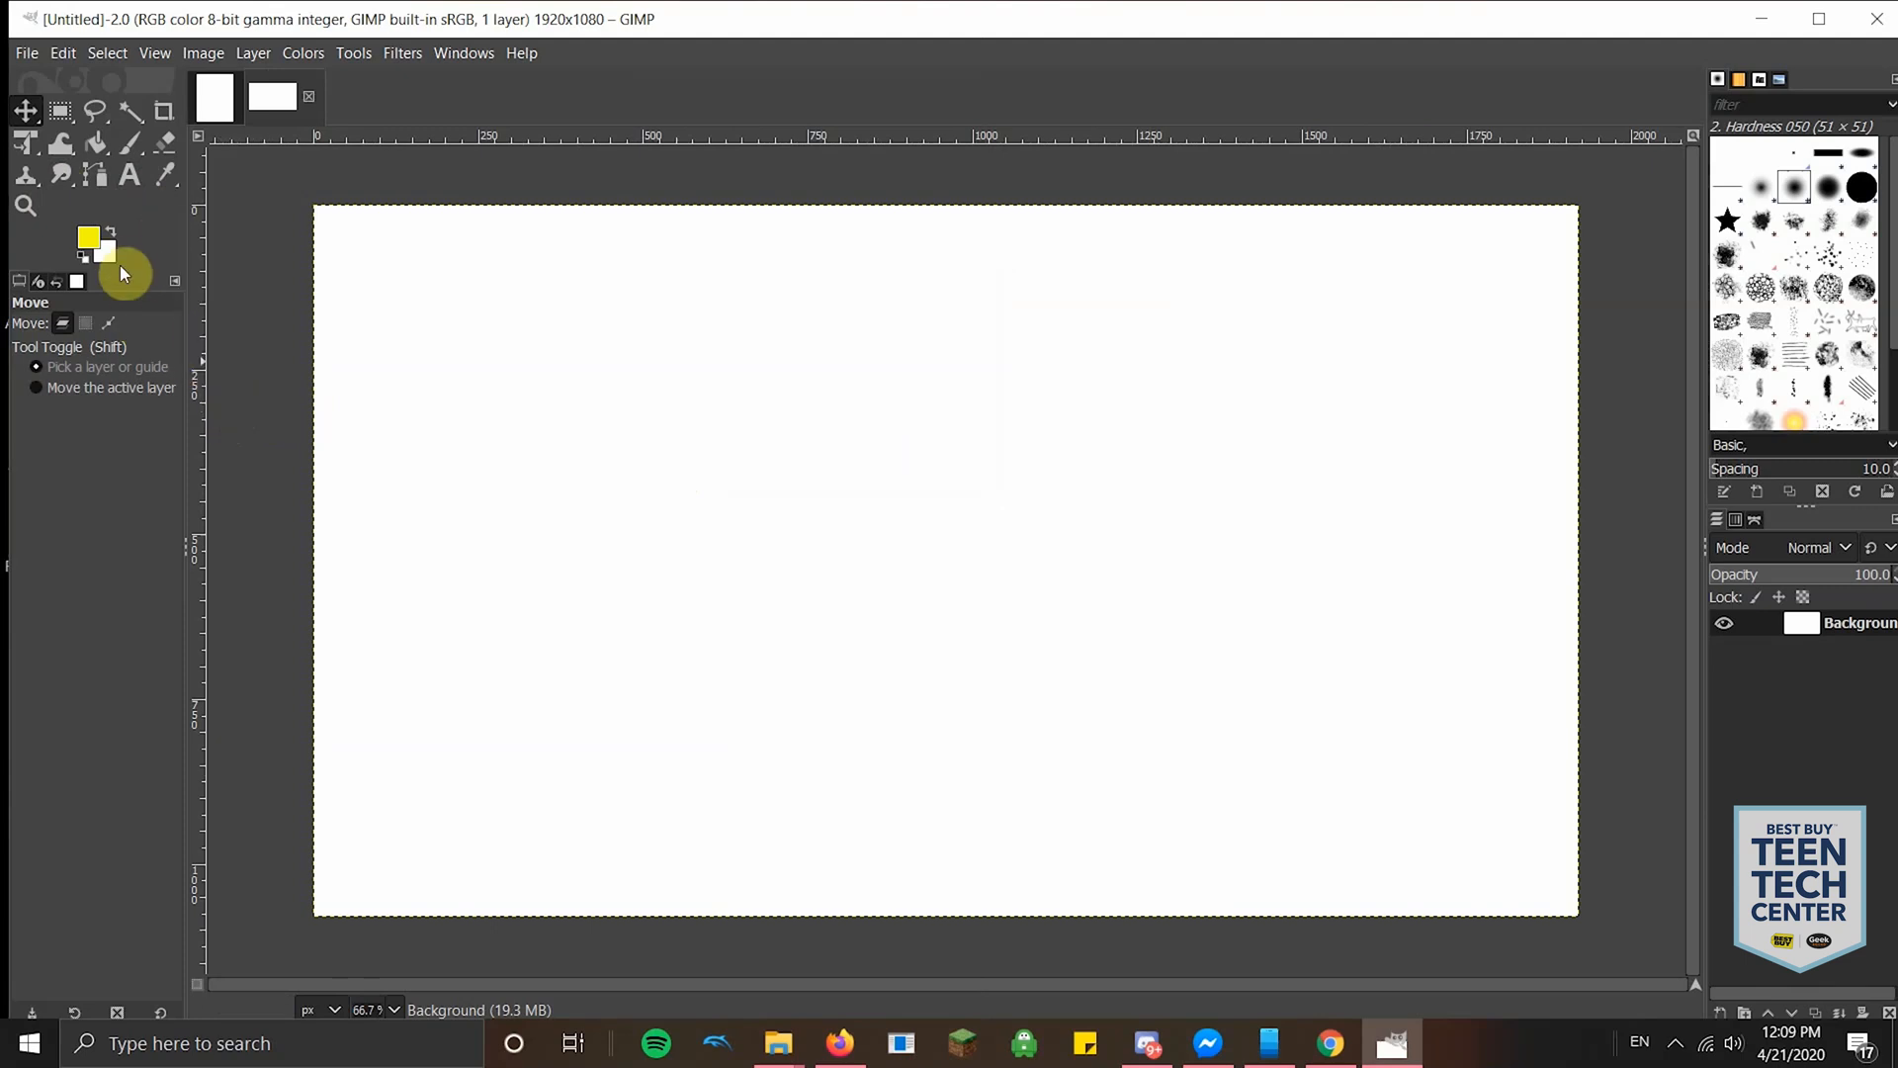
- Fill the whole 1920 × 1080 canvas with the yellow foreground color using Bucket Fill
click(94, 144)
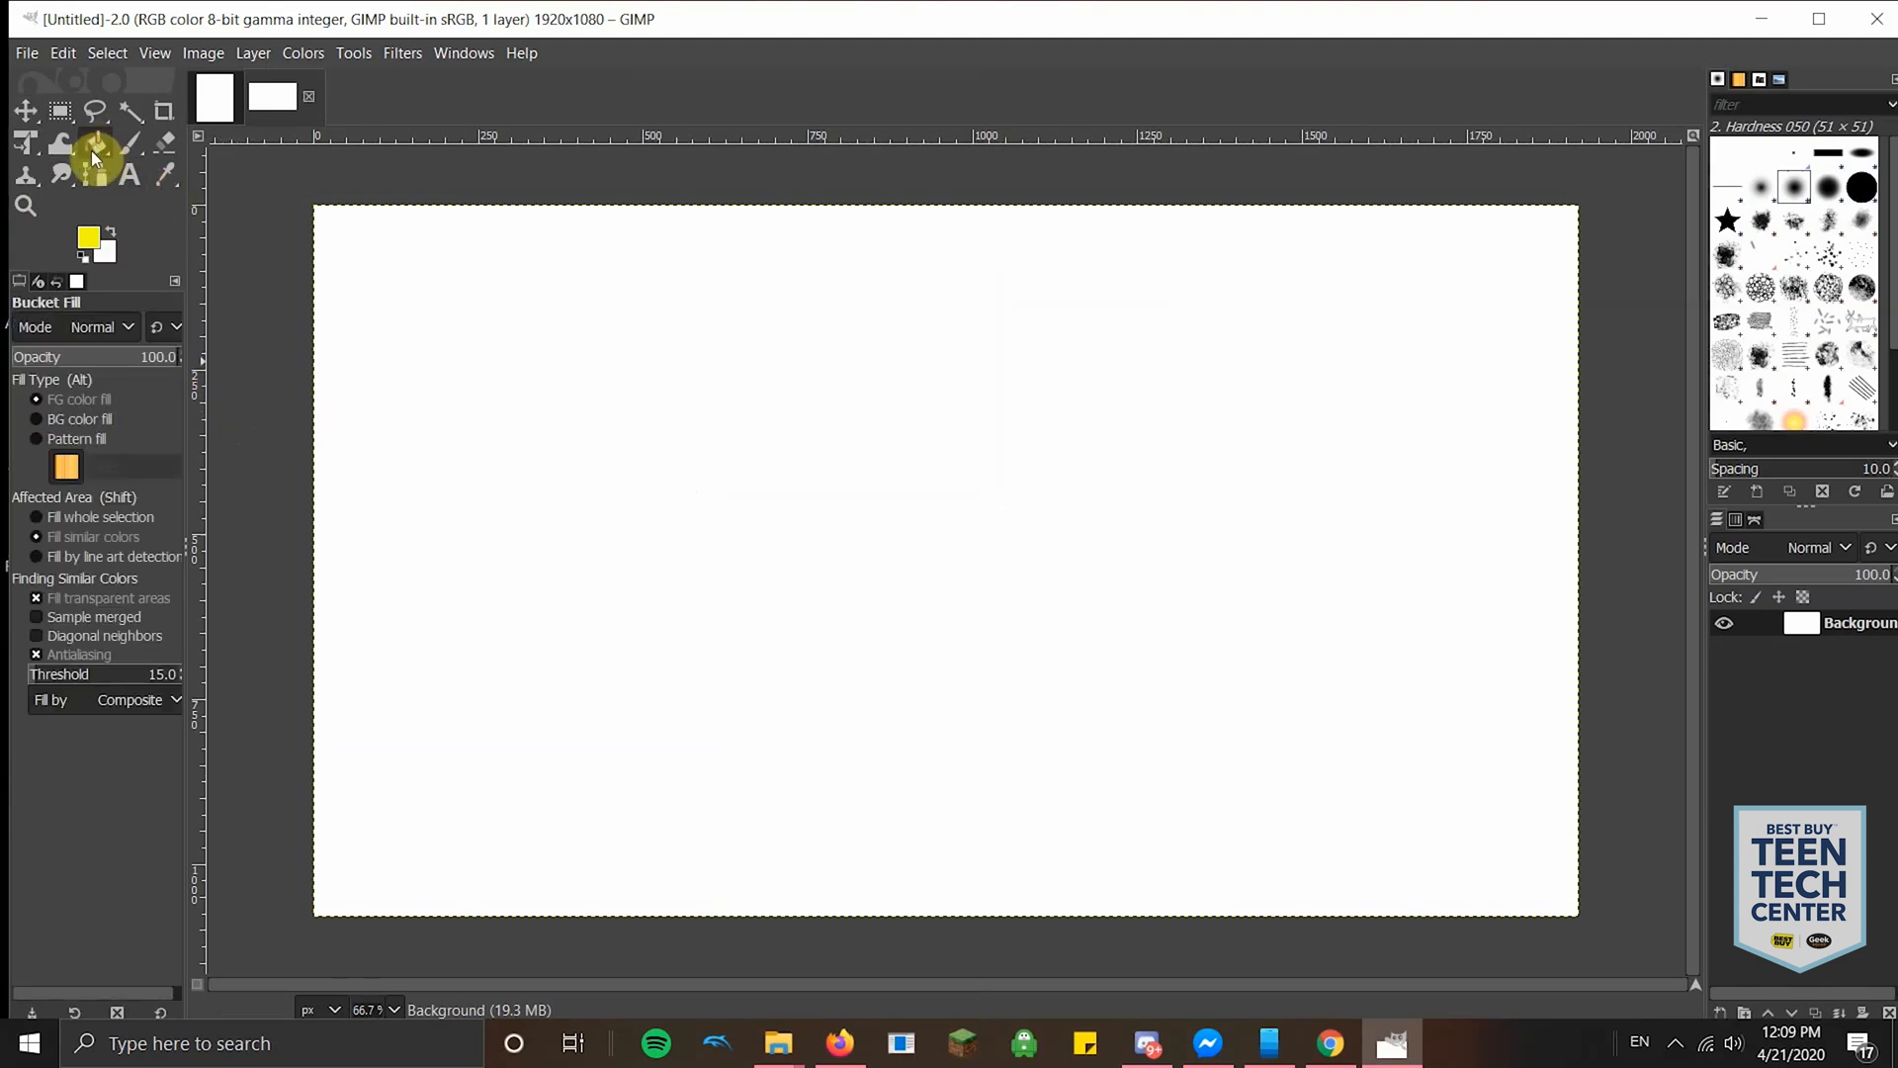
click(90, 244)
drag(152, 318, 183, 238)
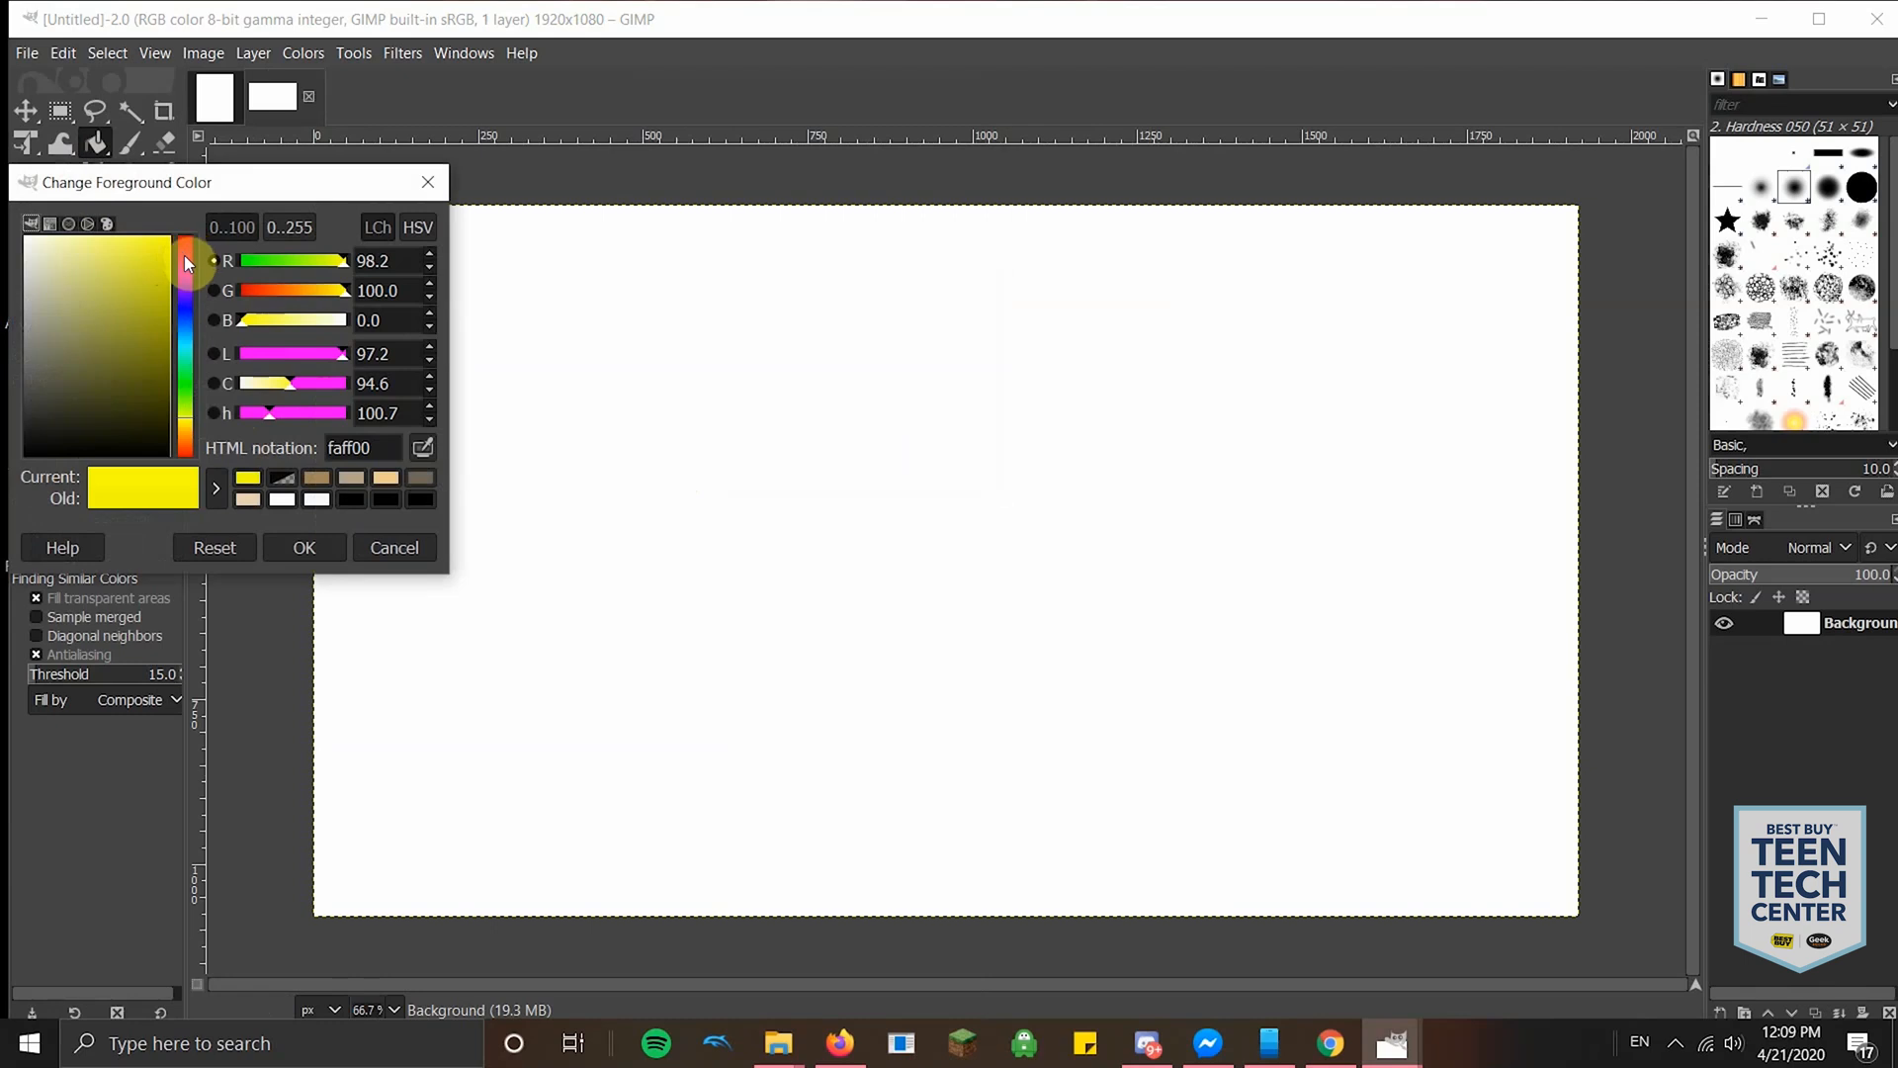
drag(169, 263, 180, 239)
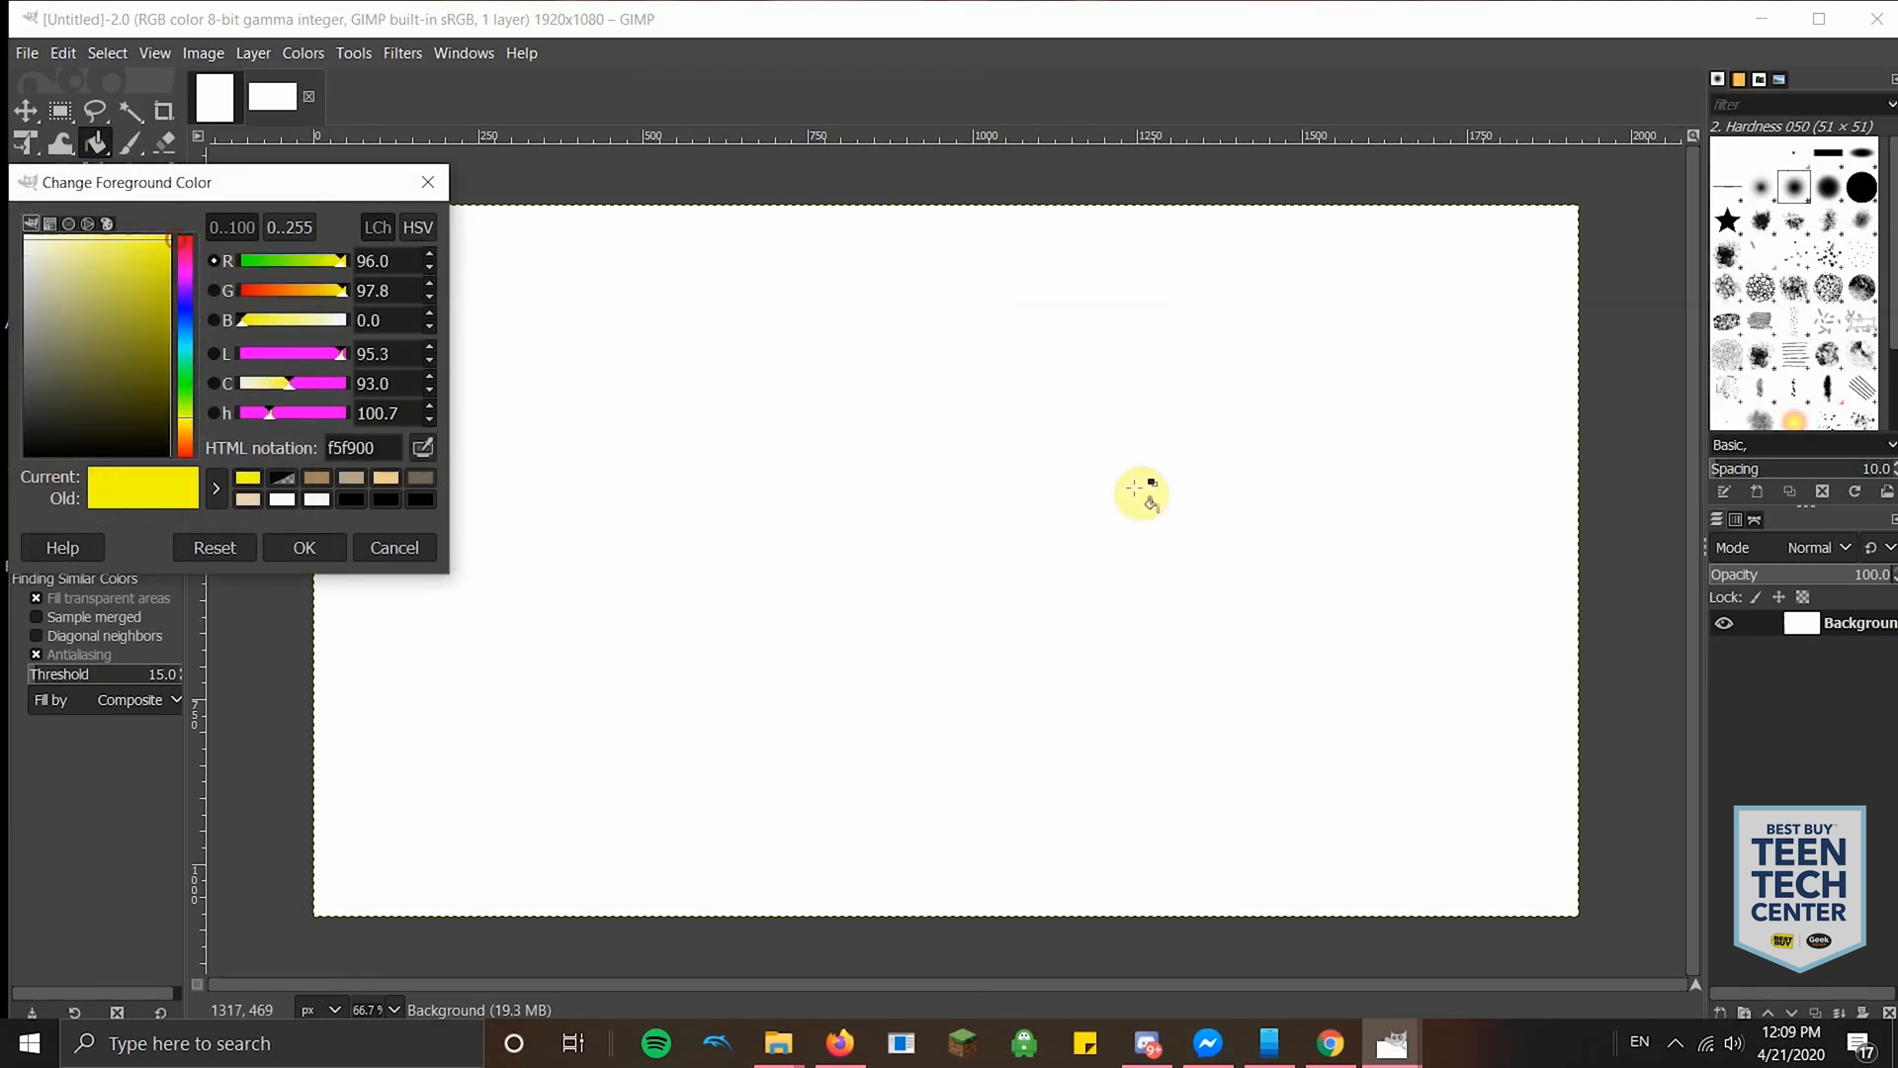
click(427, 182)
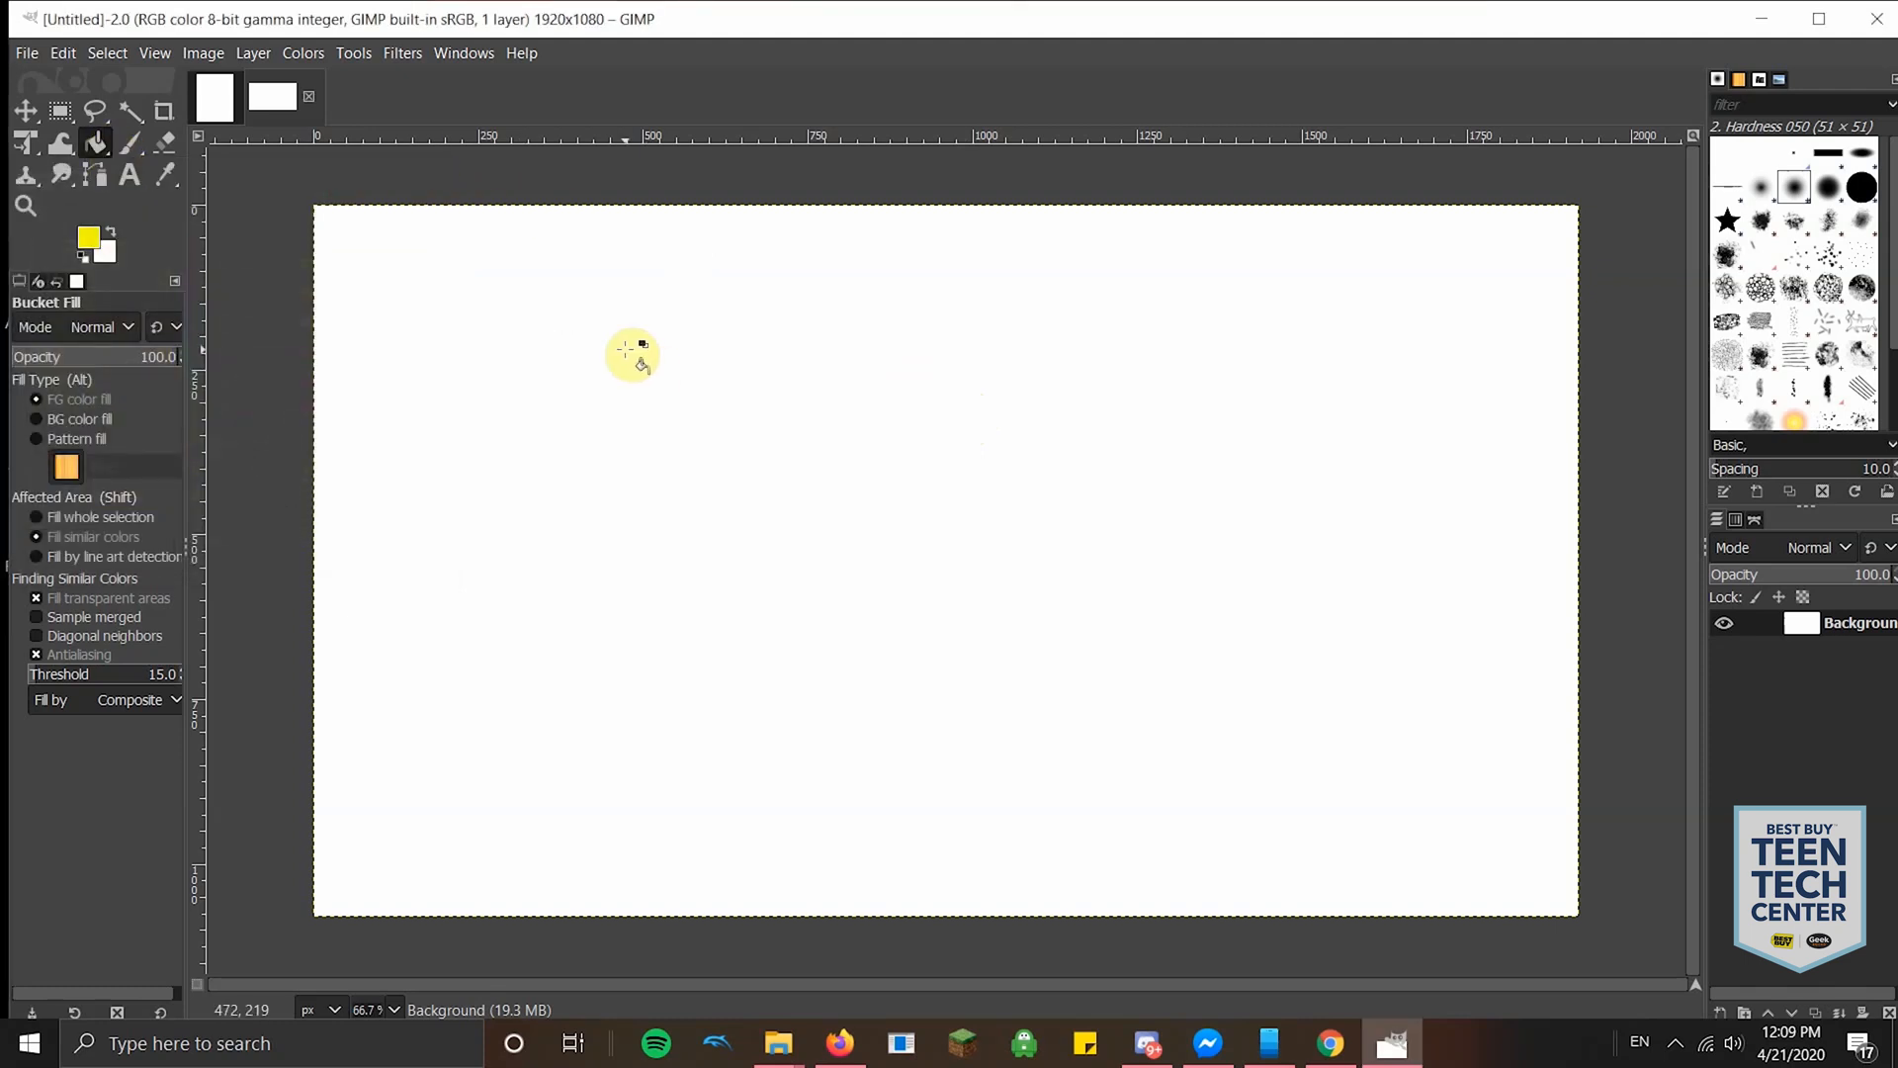
click(636, 352)
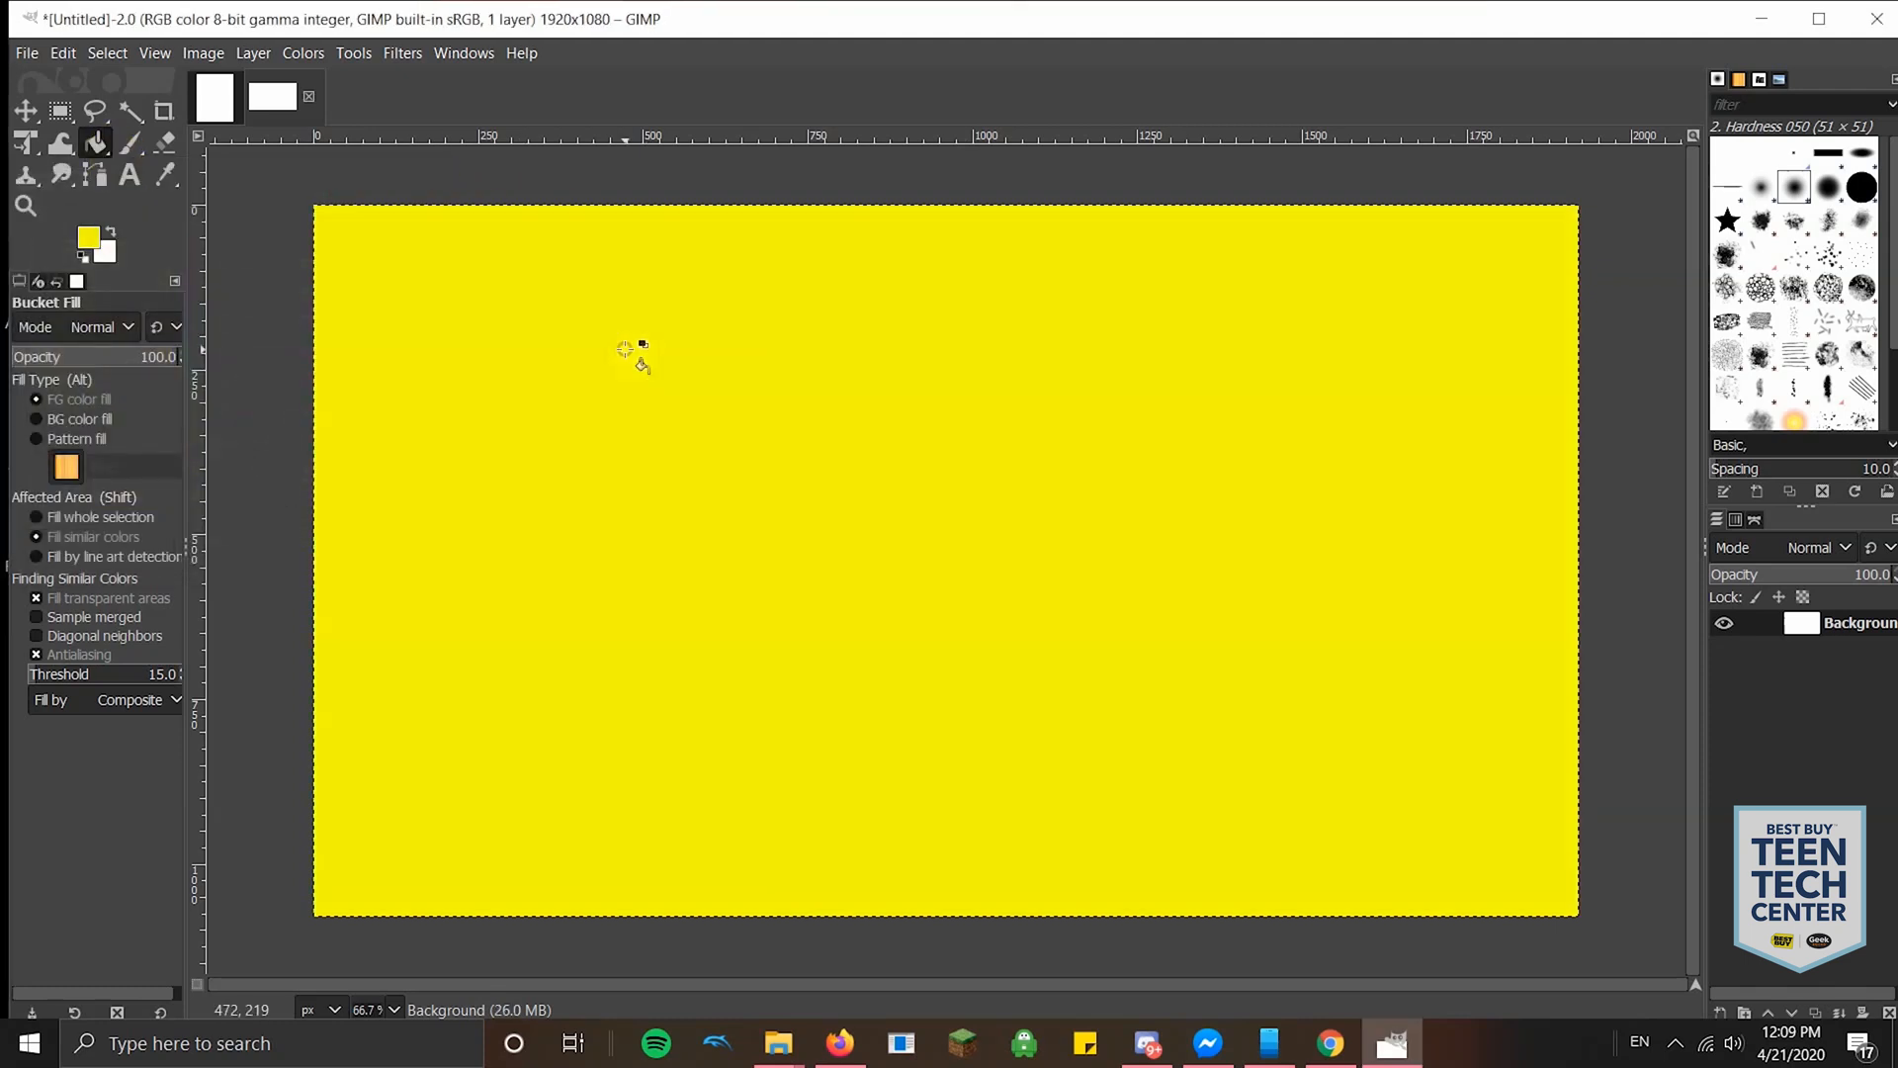
- Start a text box in the upper-left part of the yellow canvas and set the text color to black (000000)
click(130, 179)
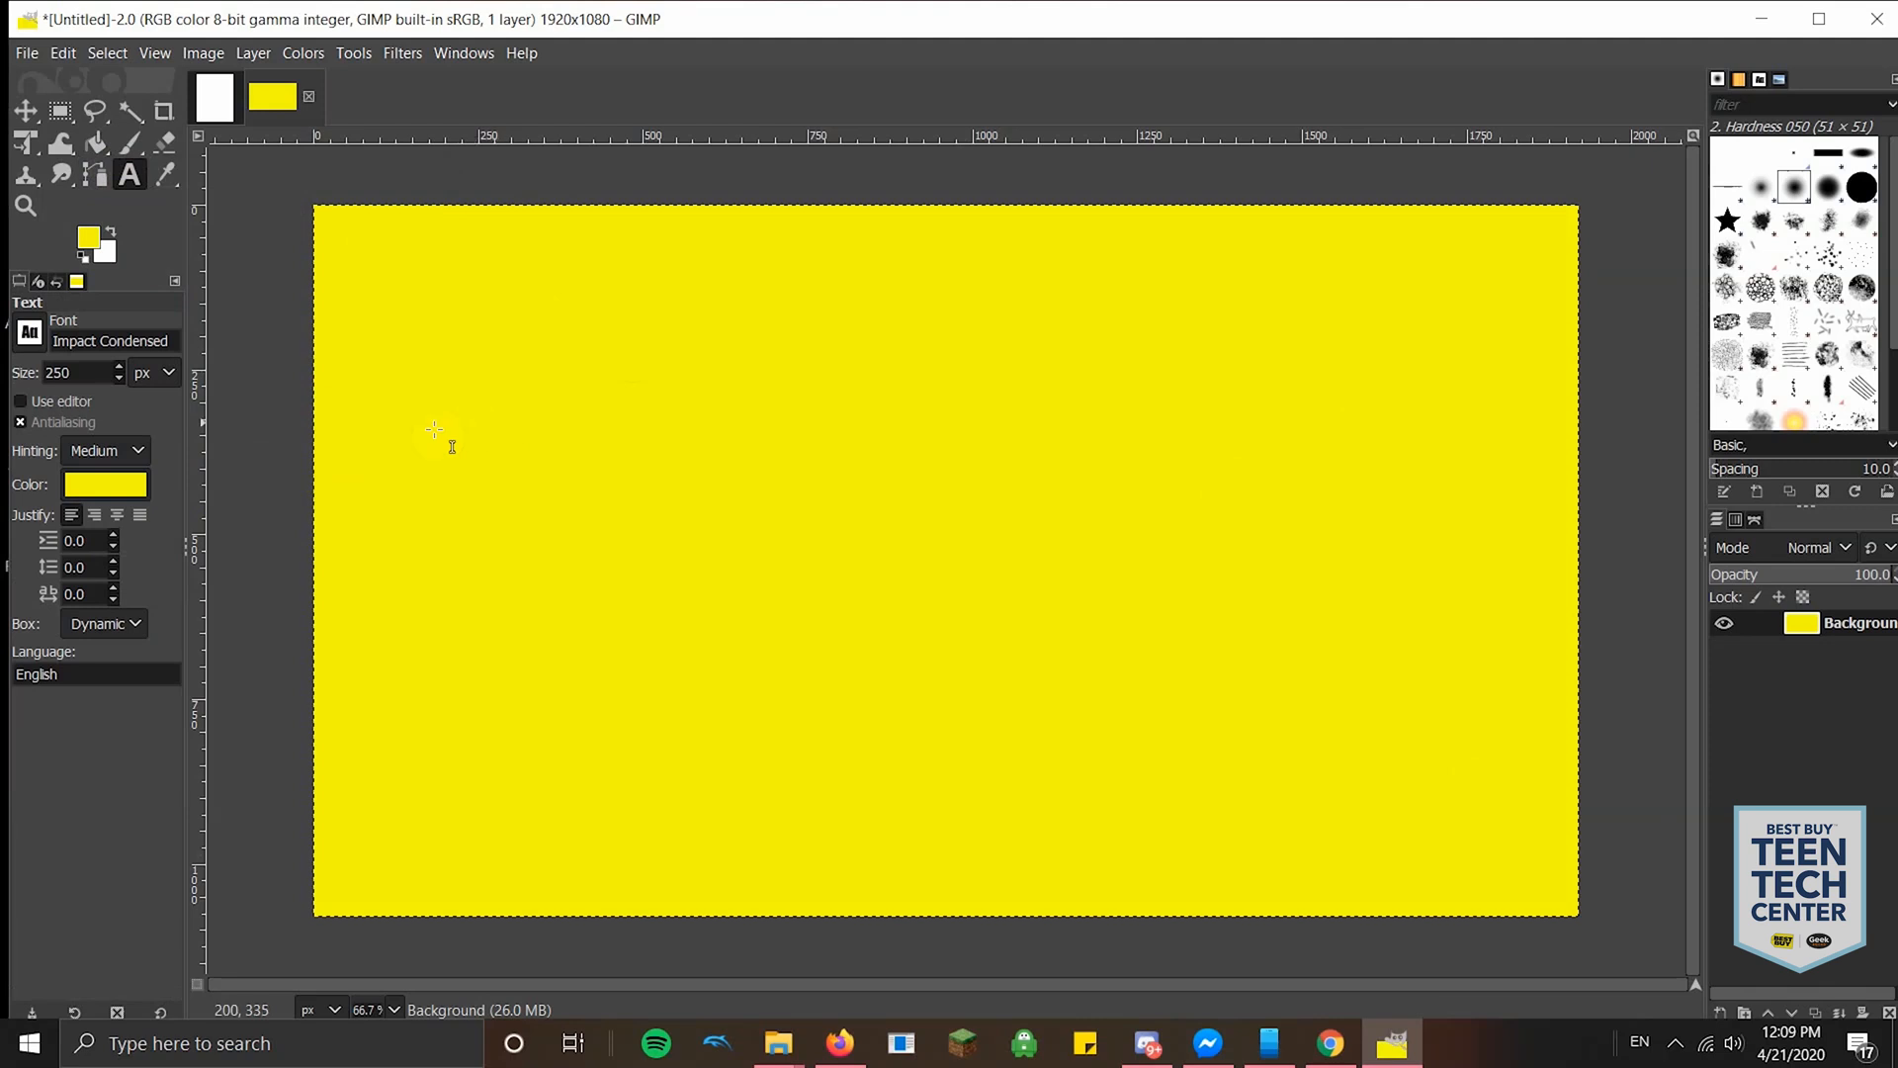
click(31, 336)
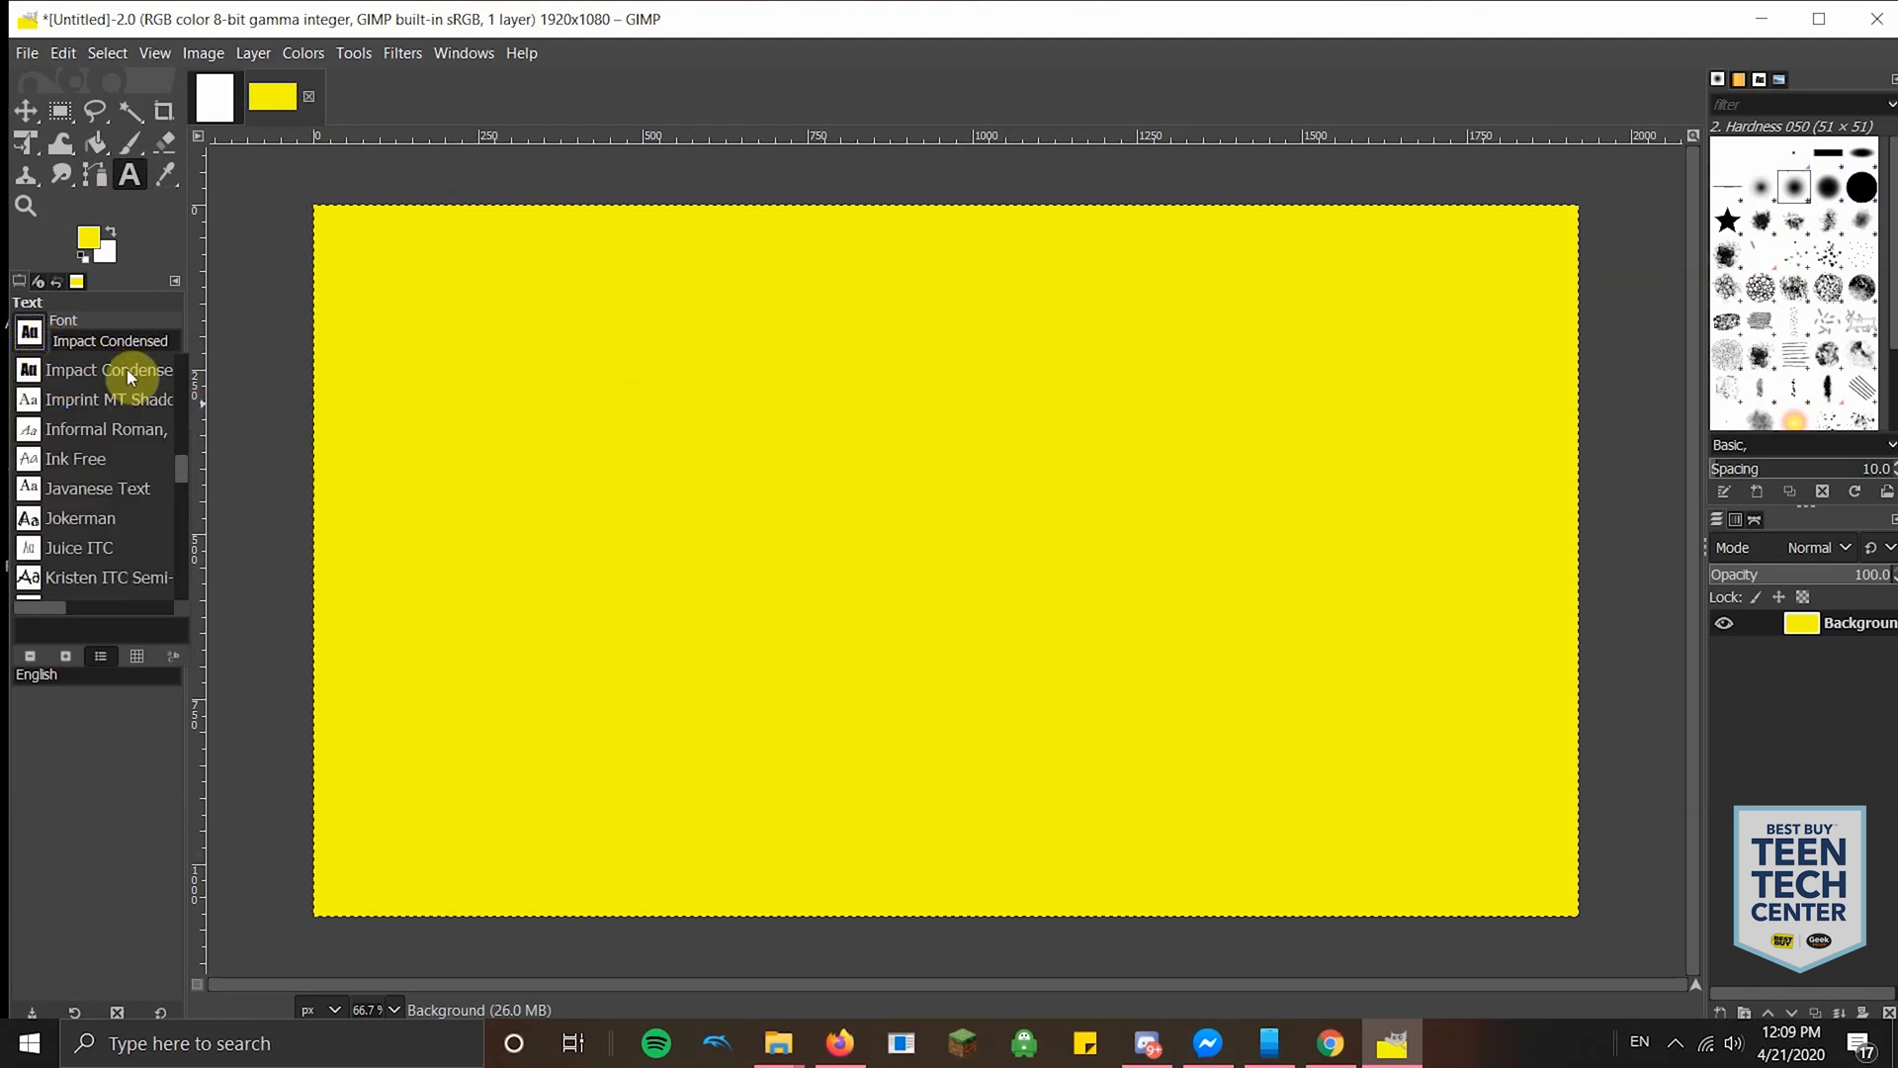
click(142, 297)
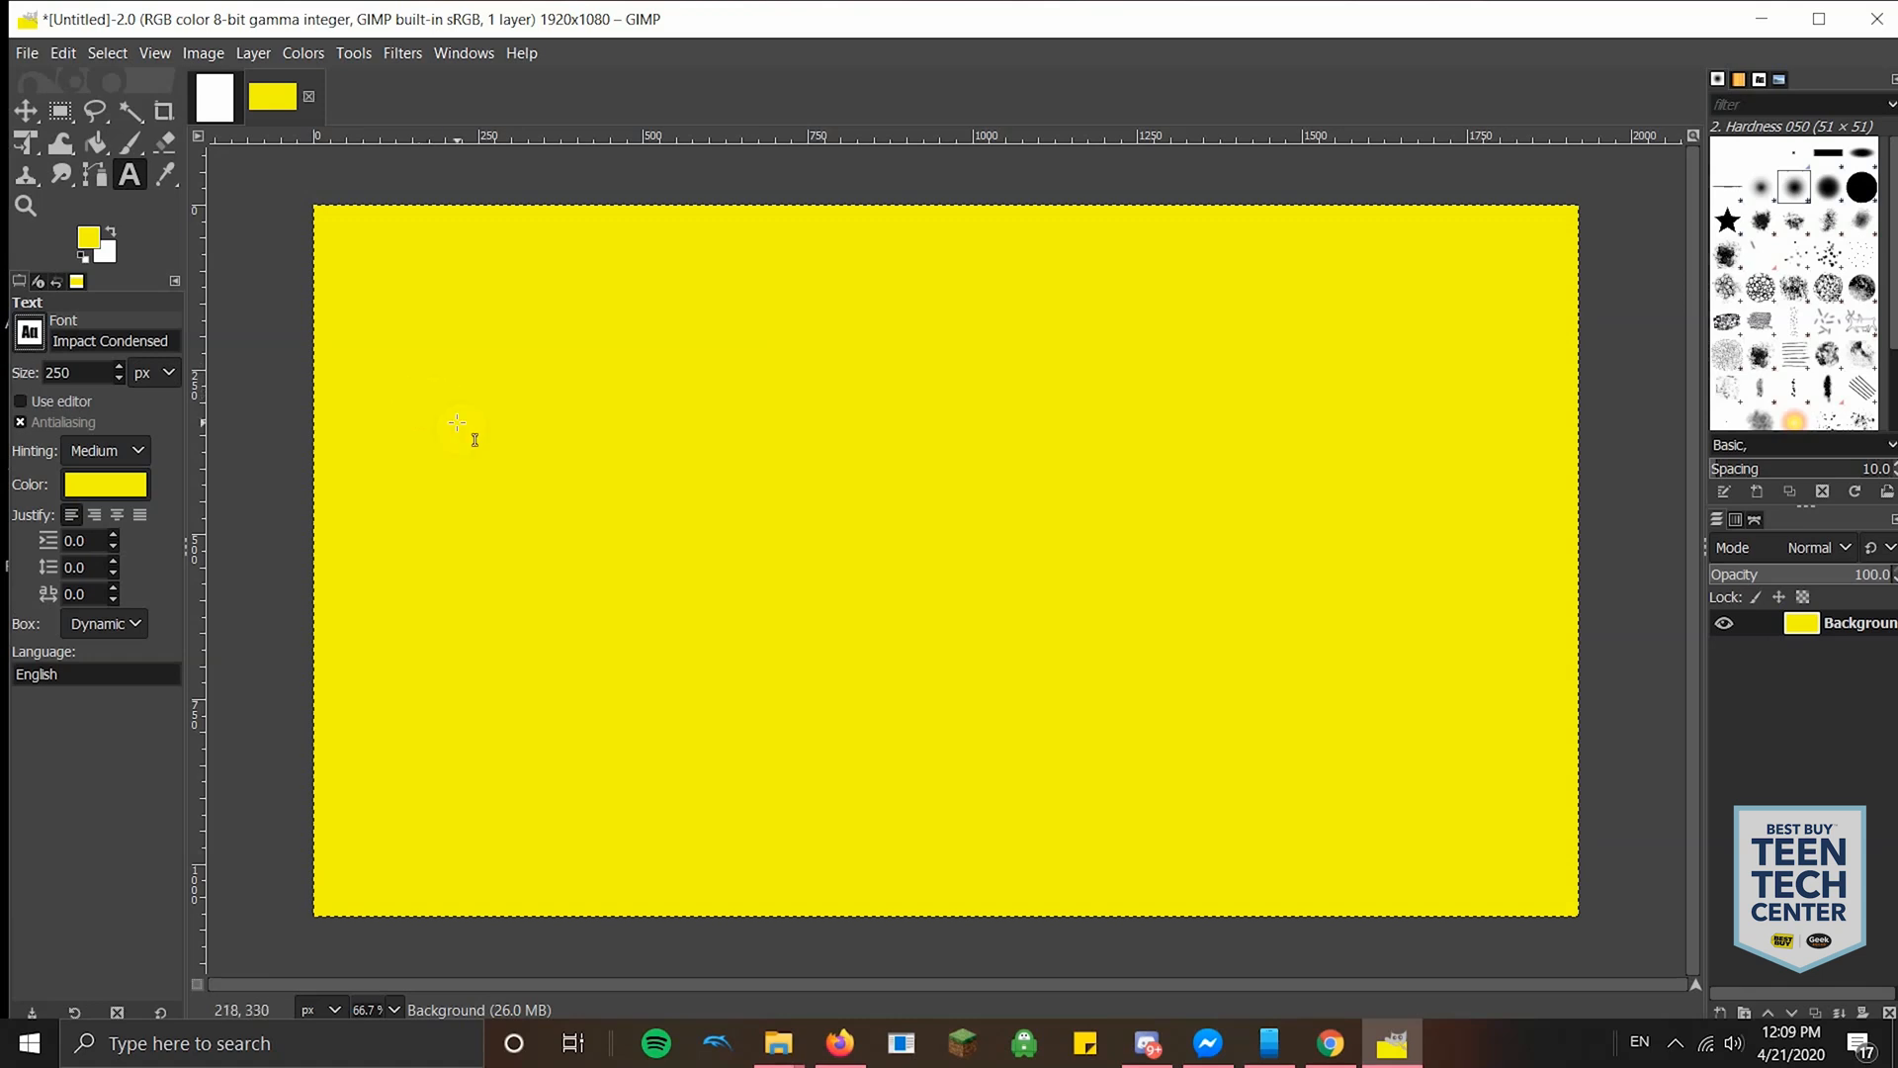
click(369, 427)
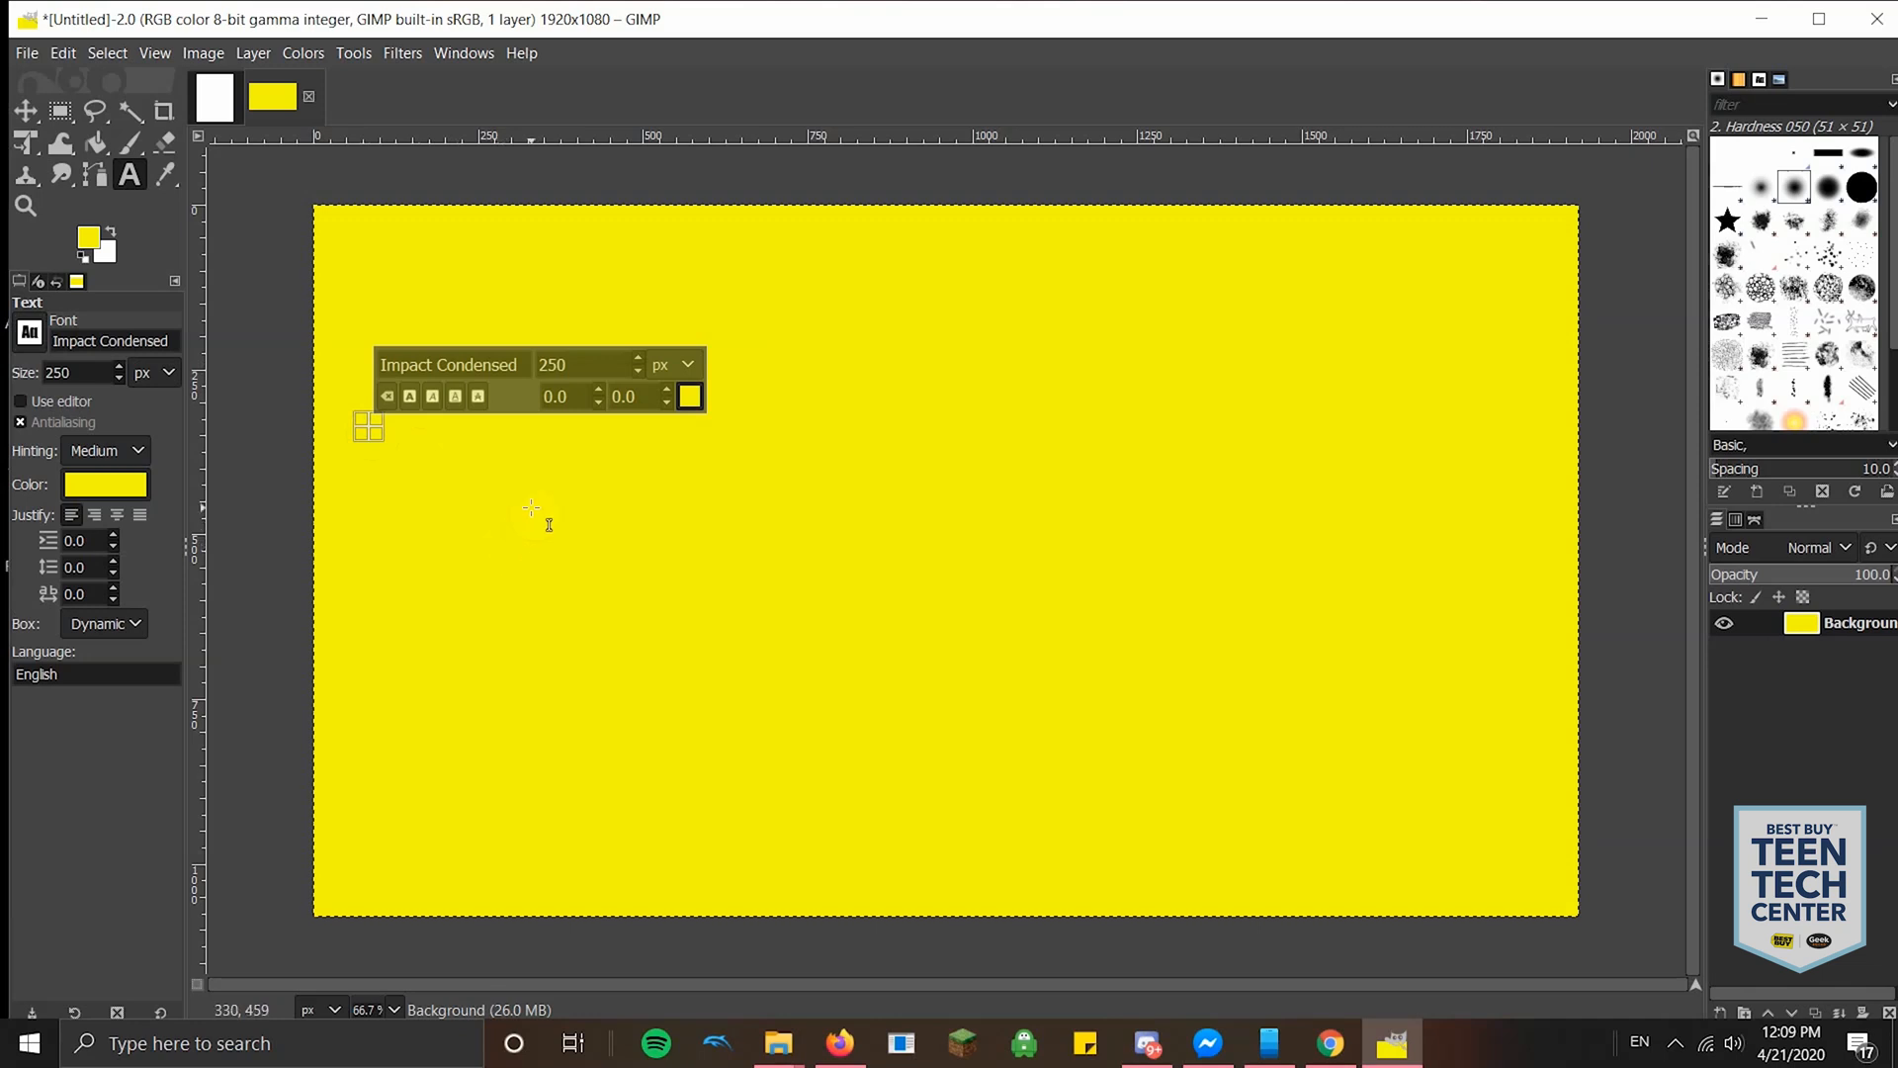
click(138, 485)
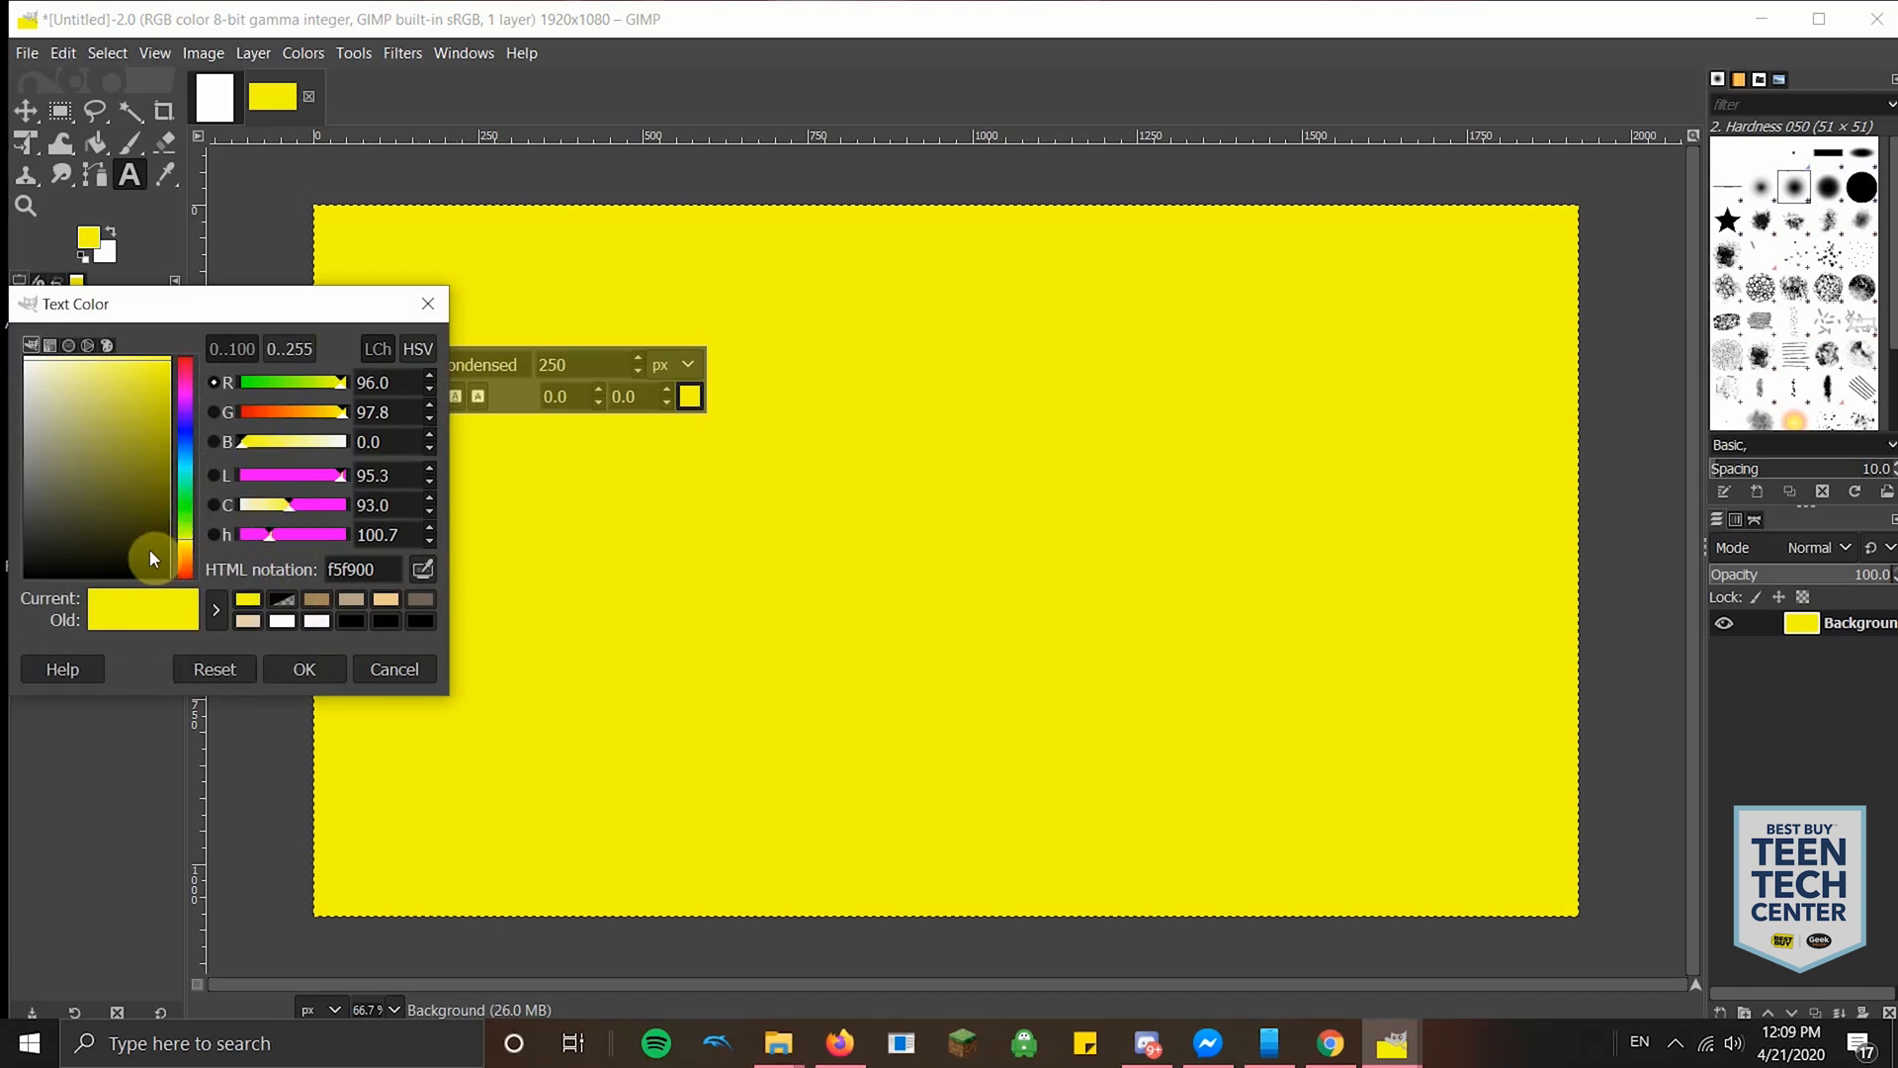
drag(152, 554, 18, 589)
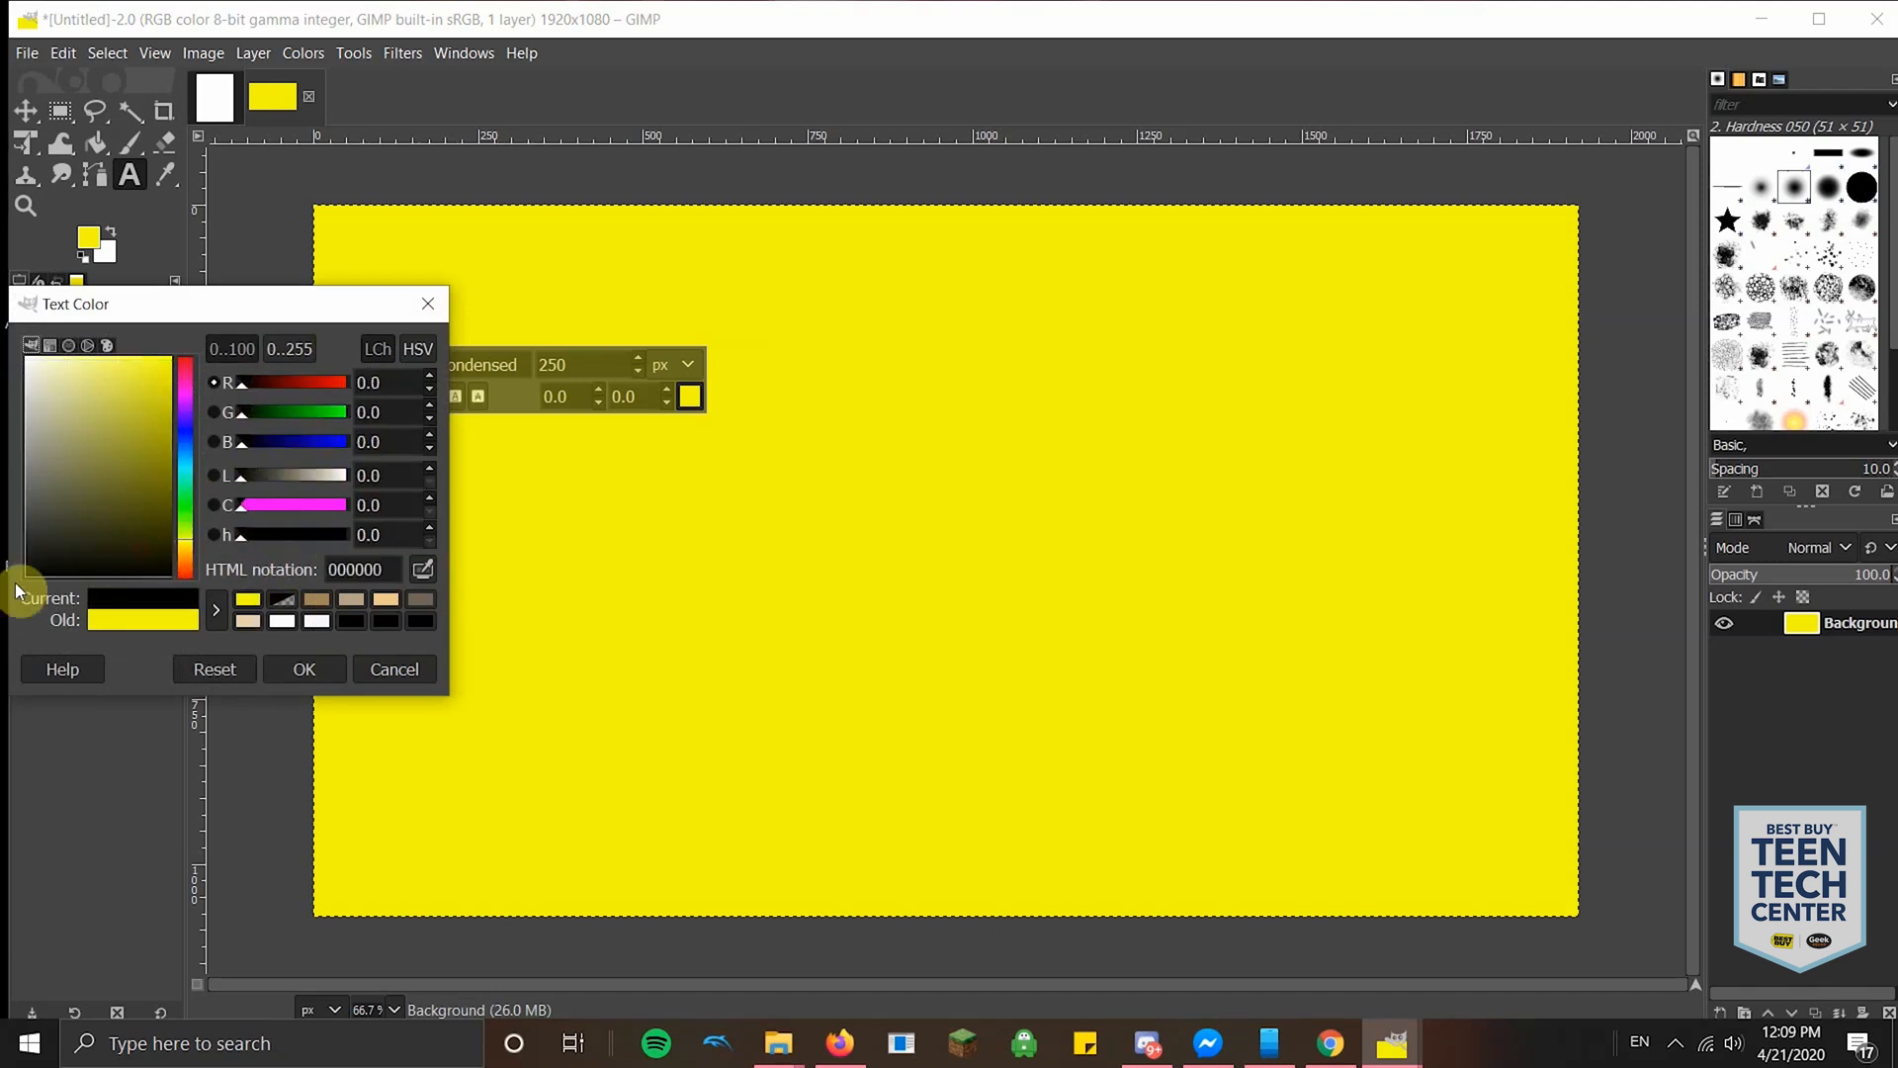
click(313, 670)
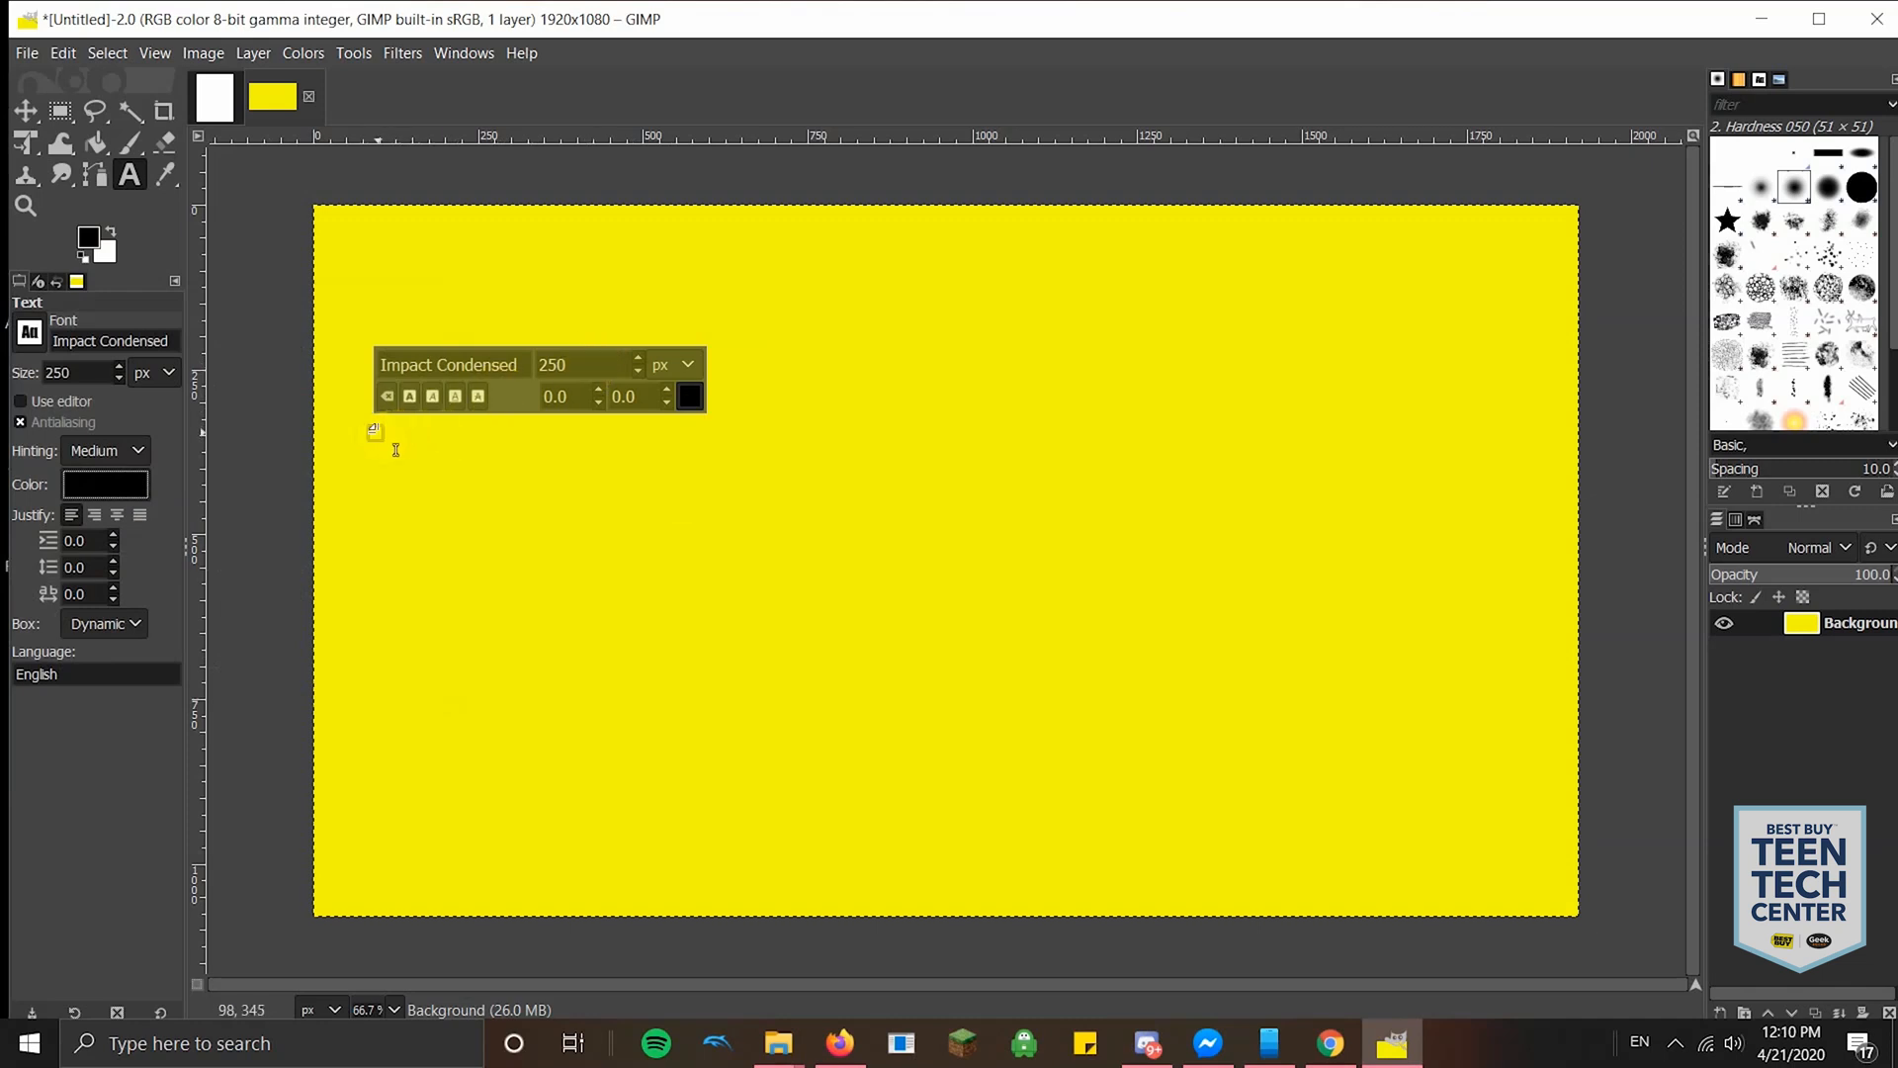
- Enter the text "How to use" and move it up toward the top of the canvas
text(H)
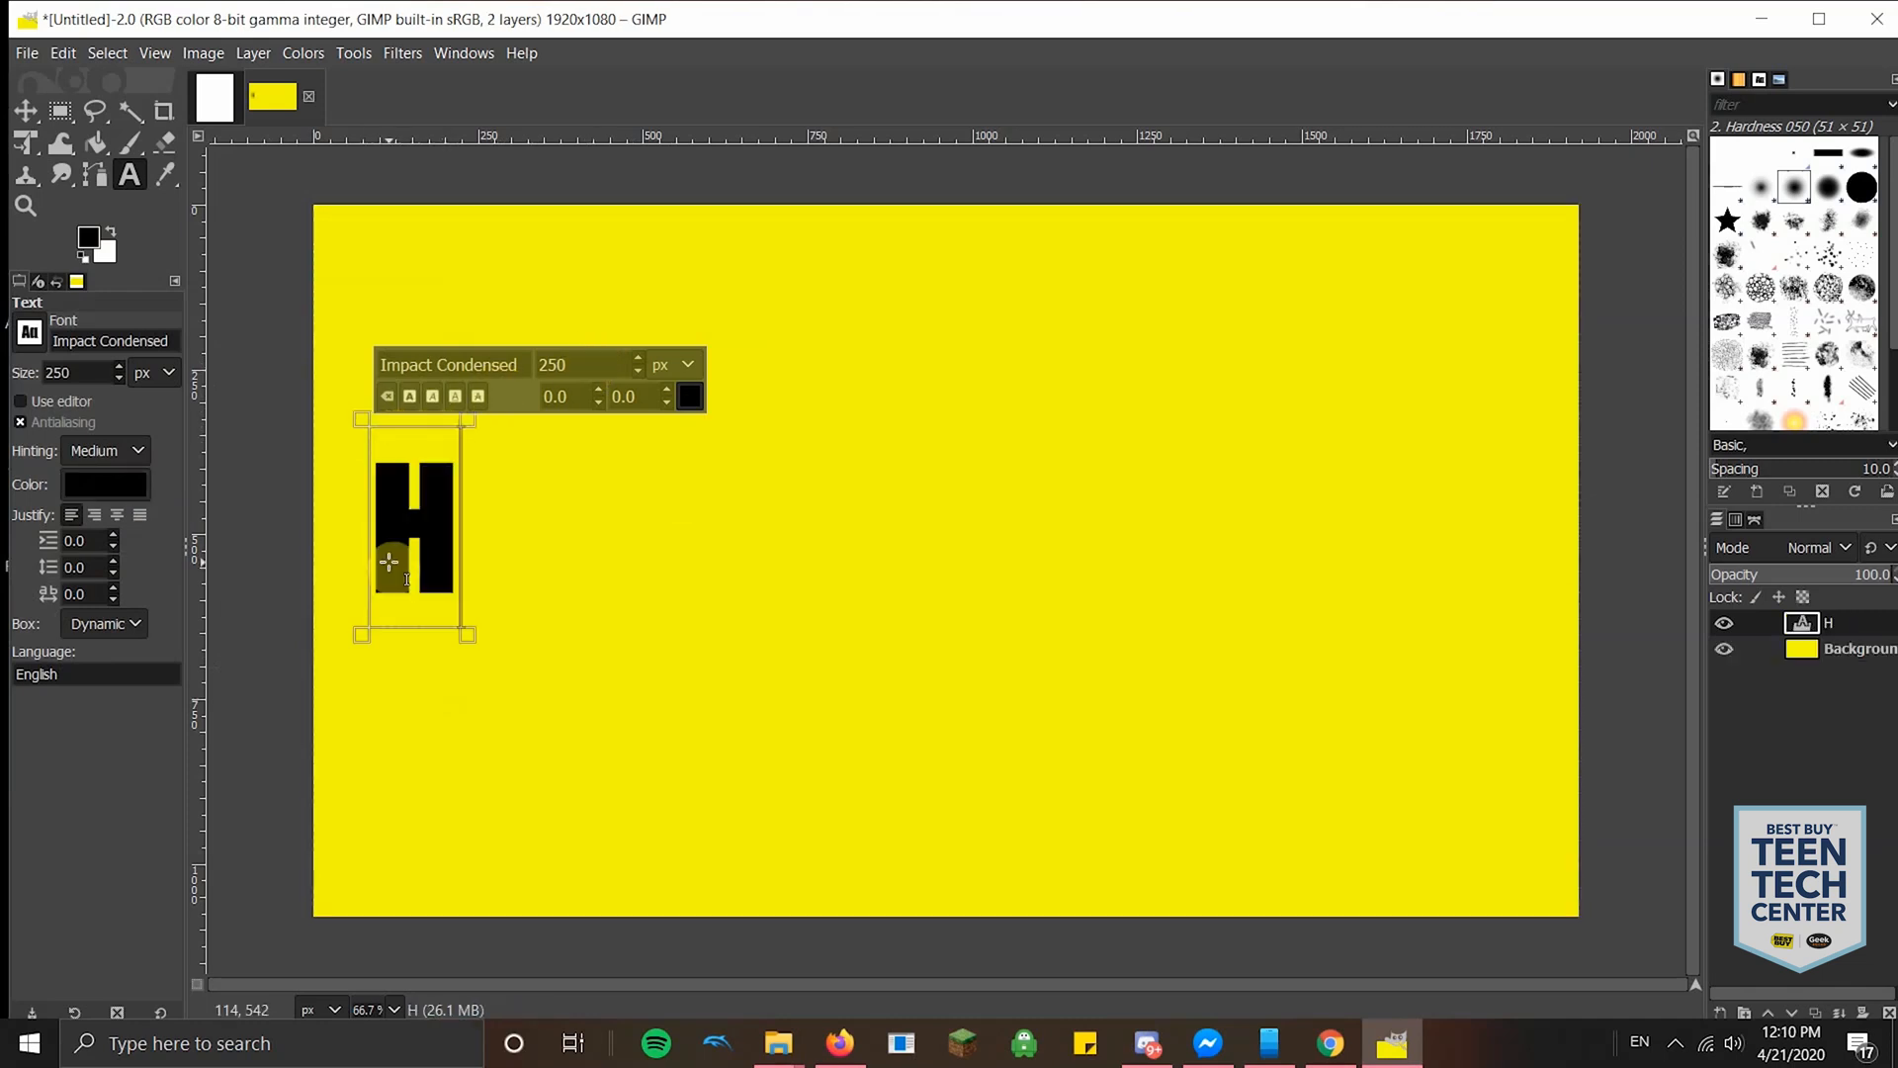
text(ow to use)
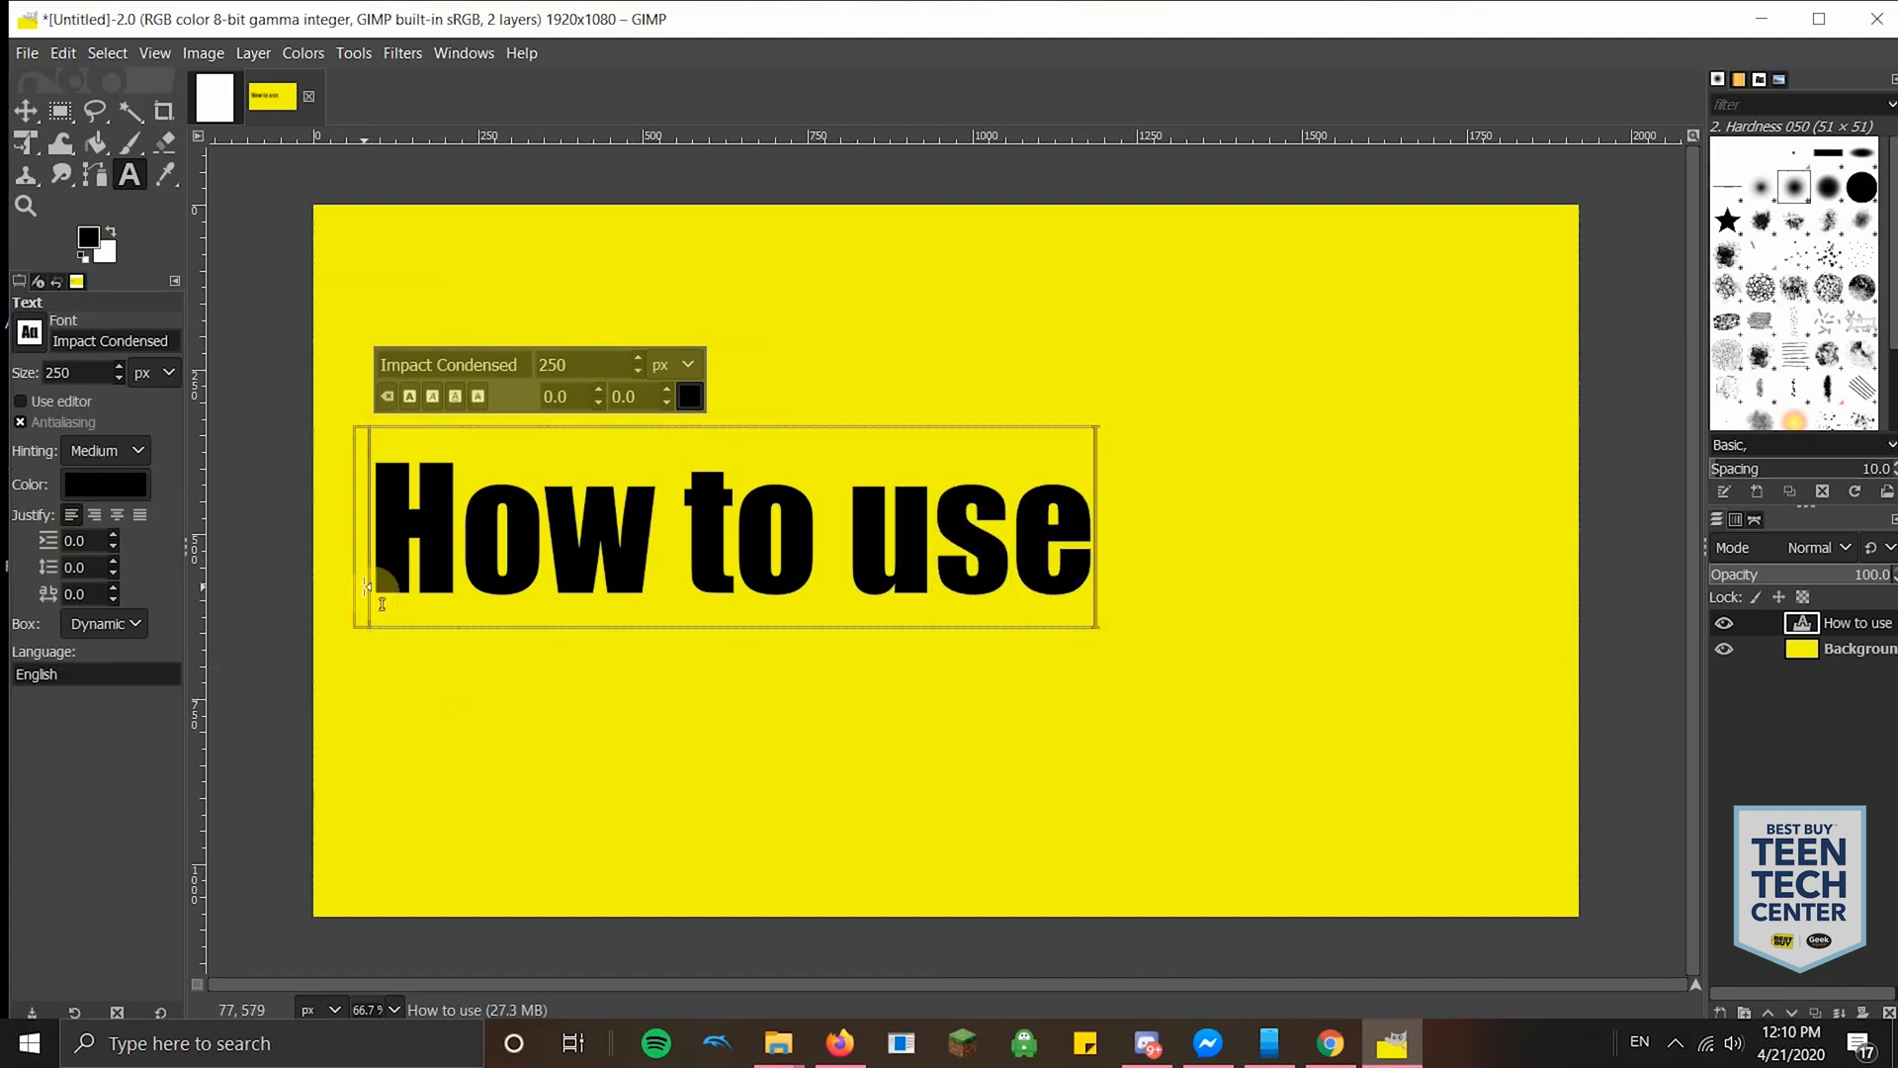
click(153, 490)
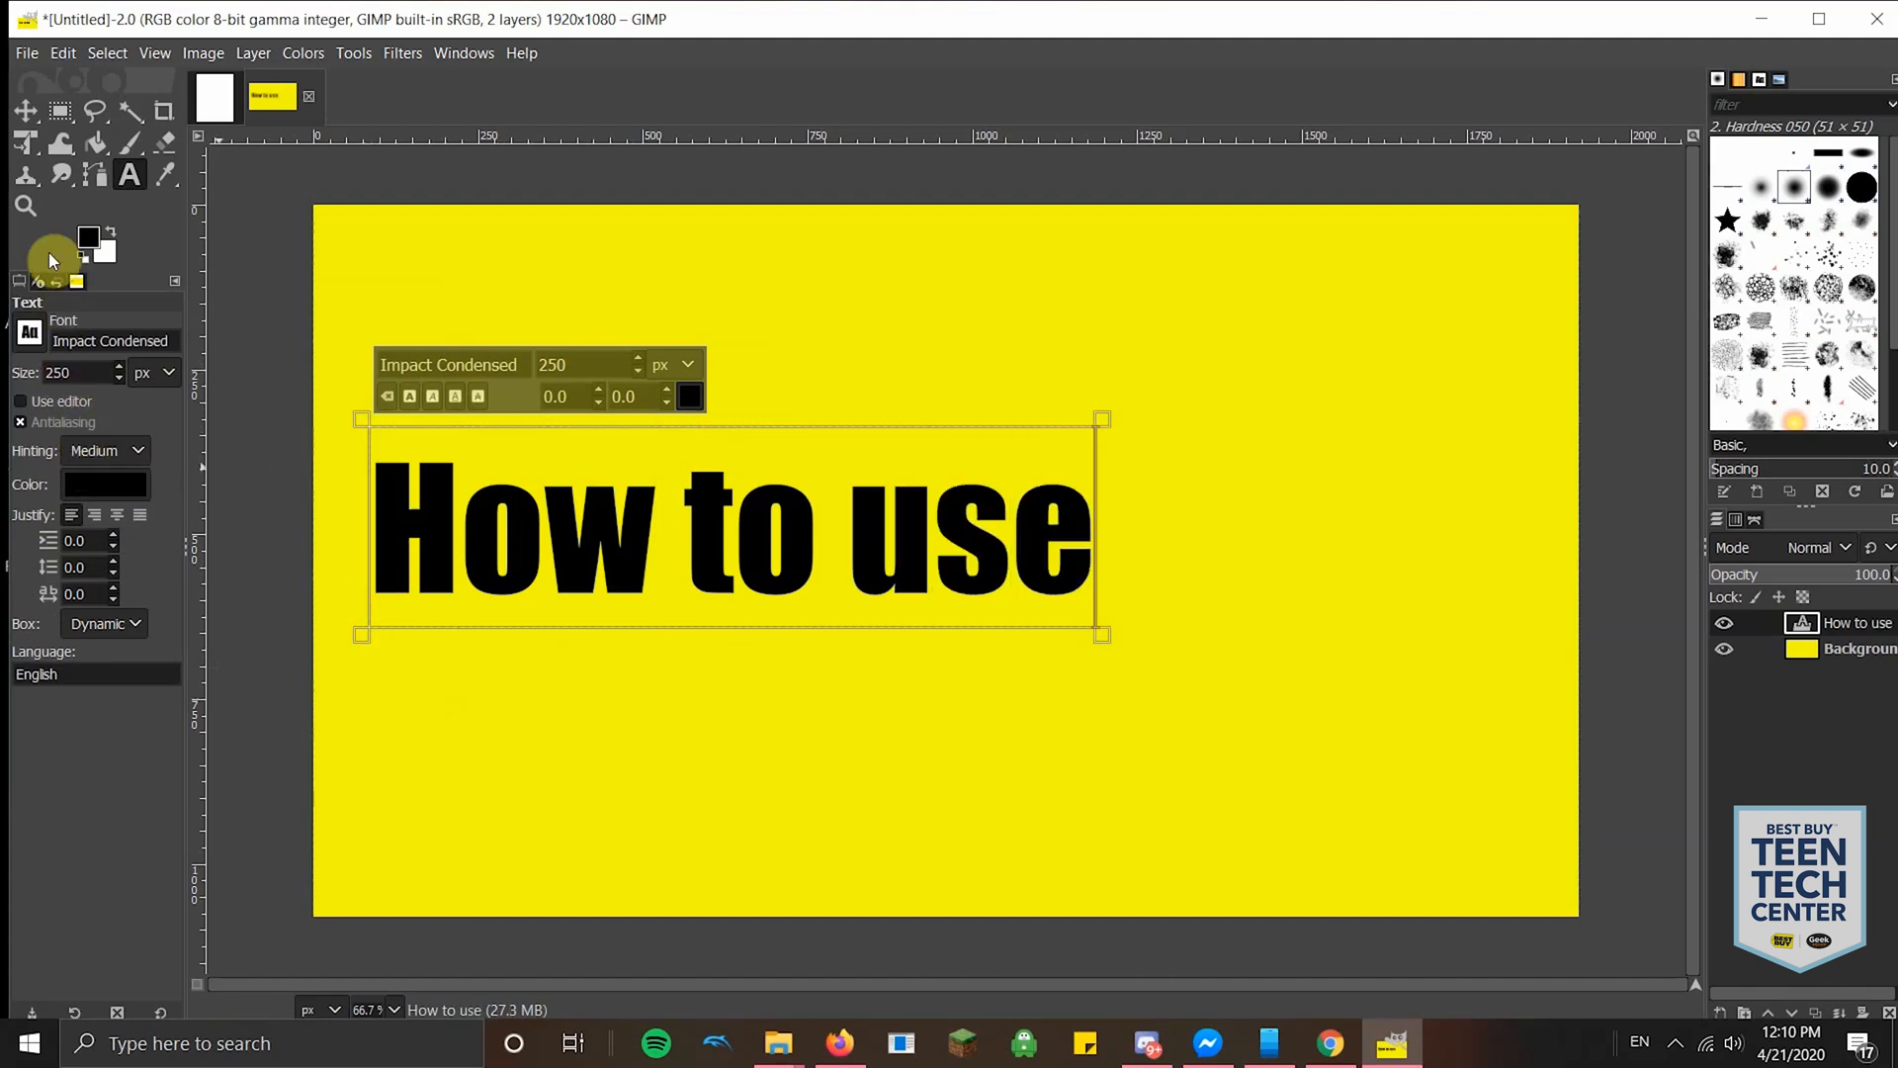
click(23, 110)
drag(612, 553, 643, 460)
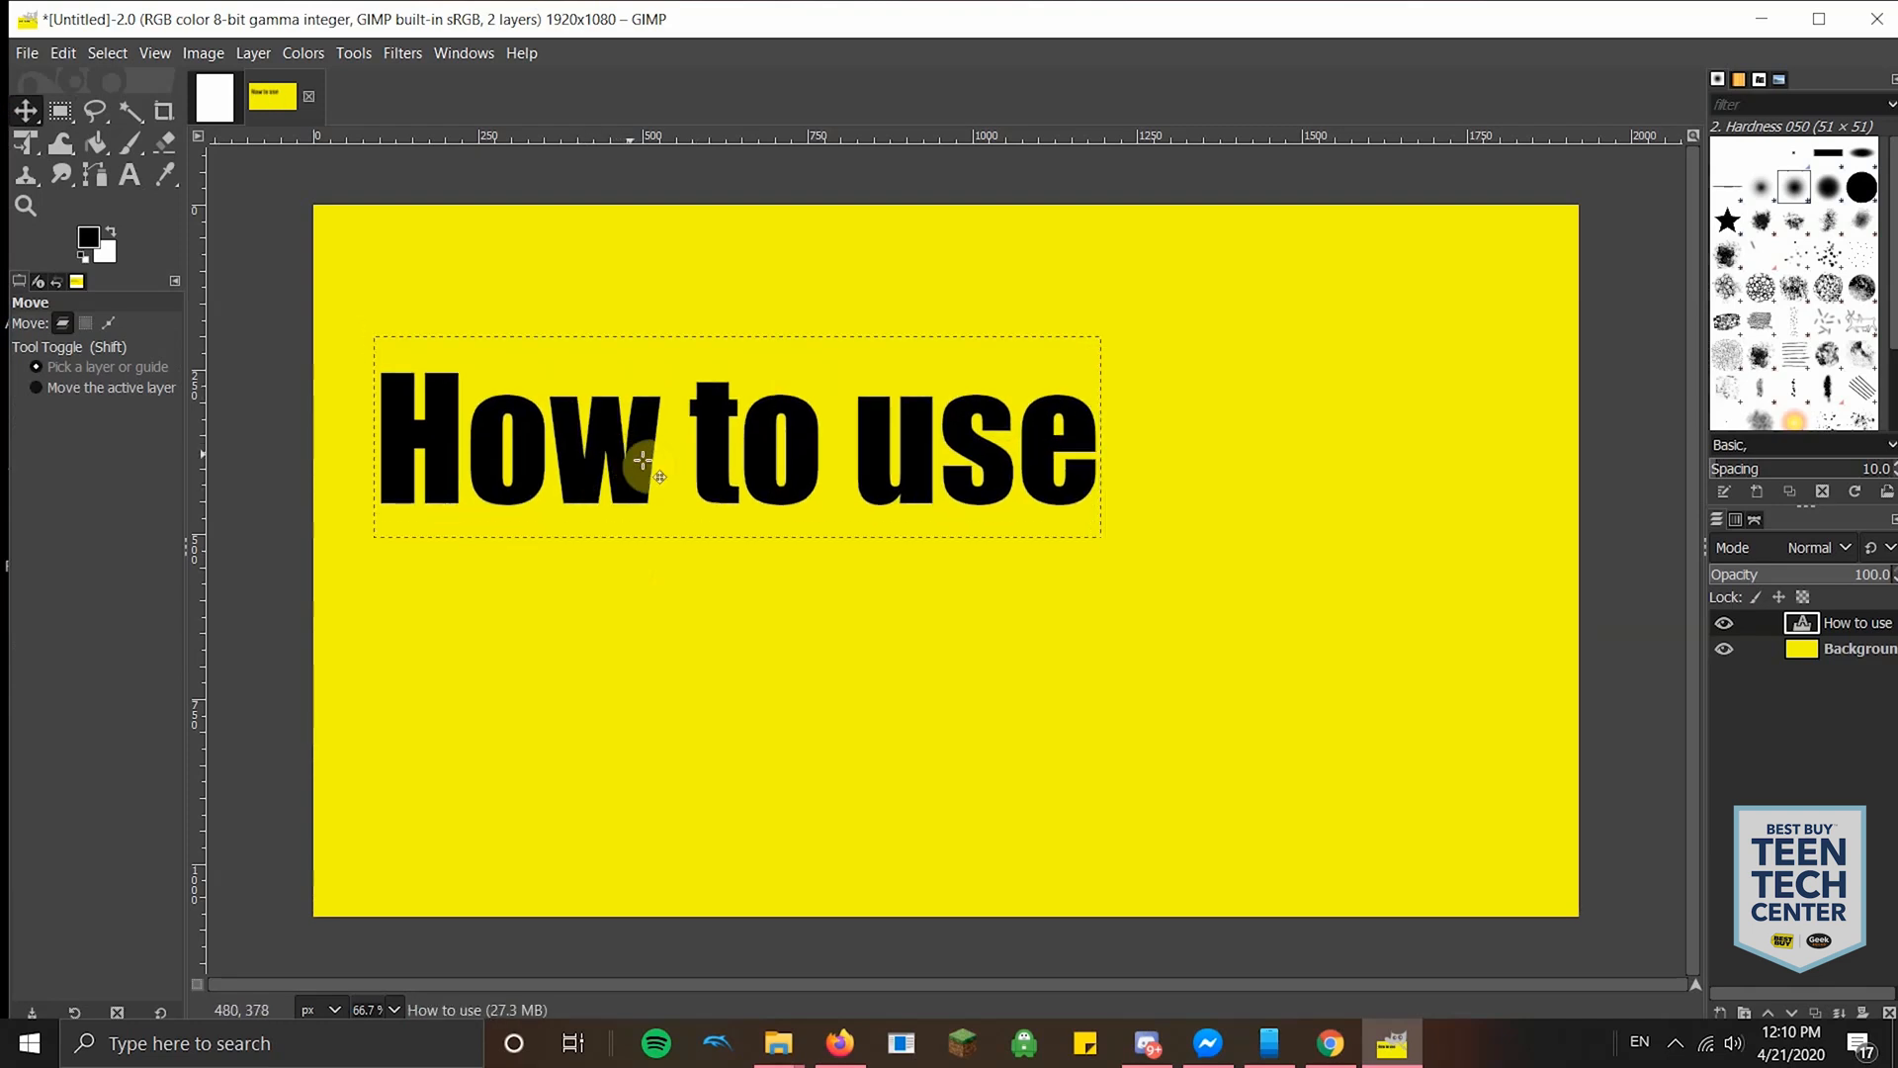
- Rotate the "How to use" text layer by -18.81 degrees using an arbitrary rotation
right_click(709, 478)
click(705, 444)
click(254, 53)
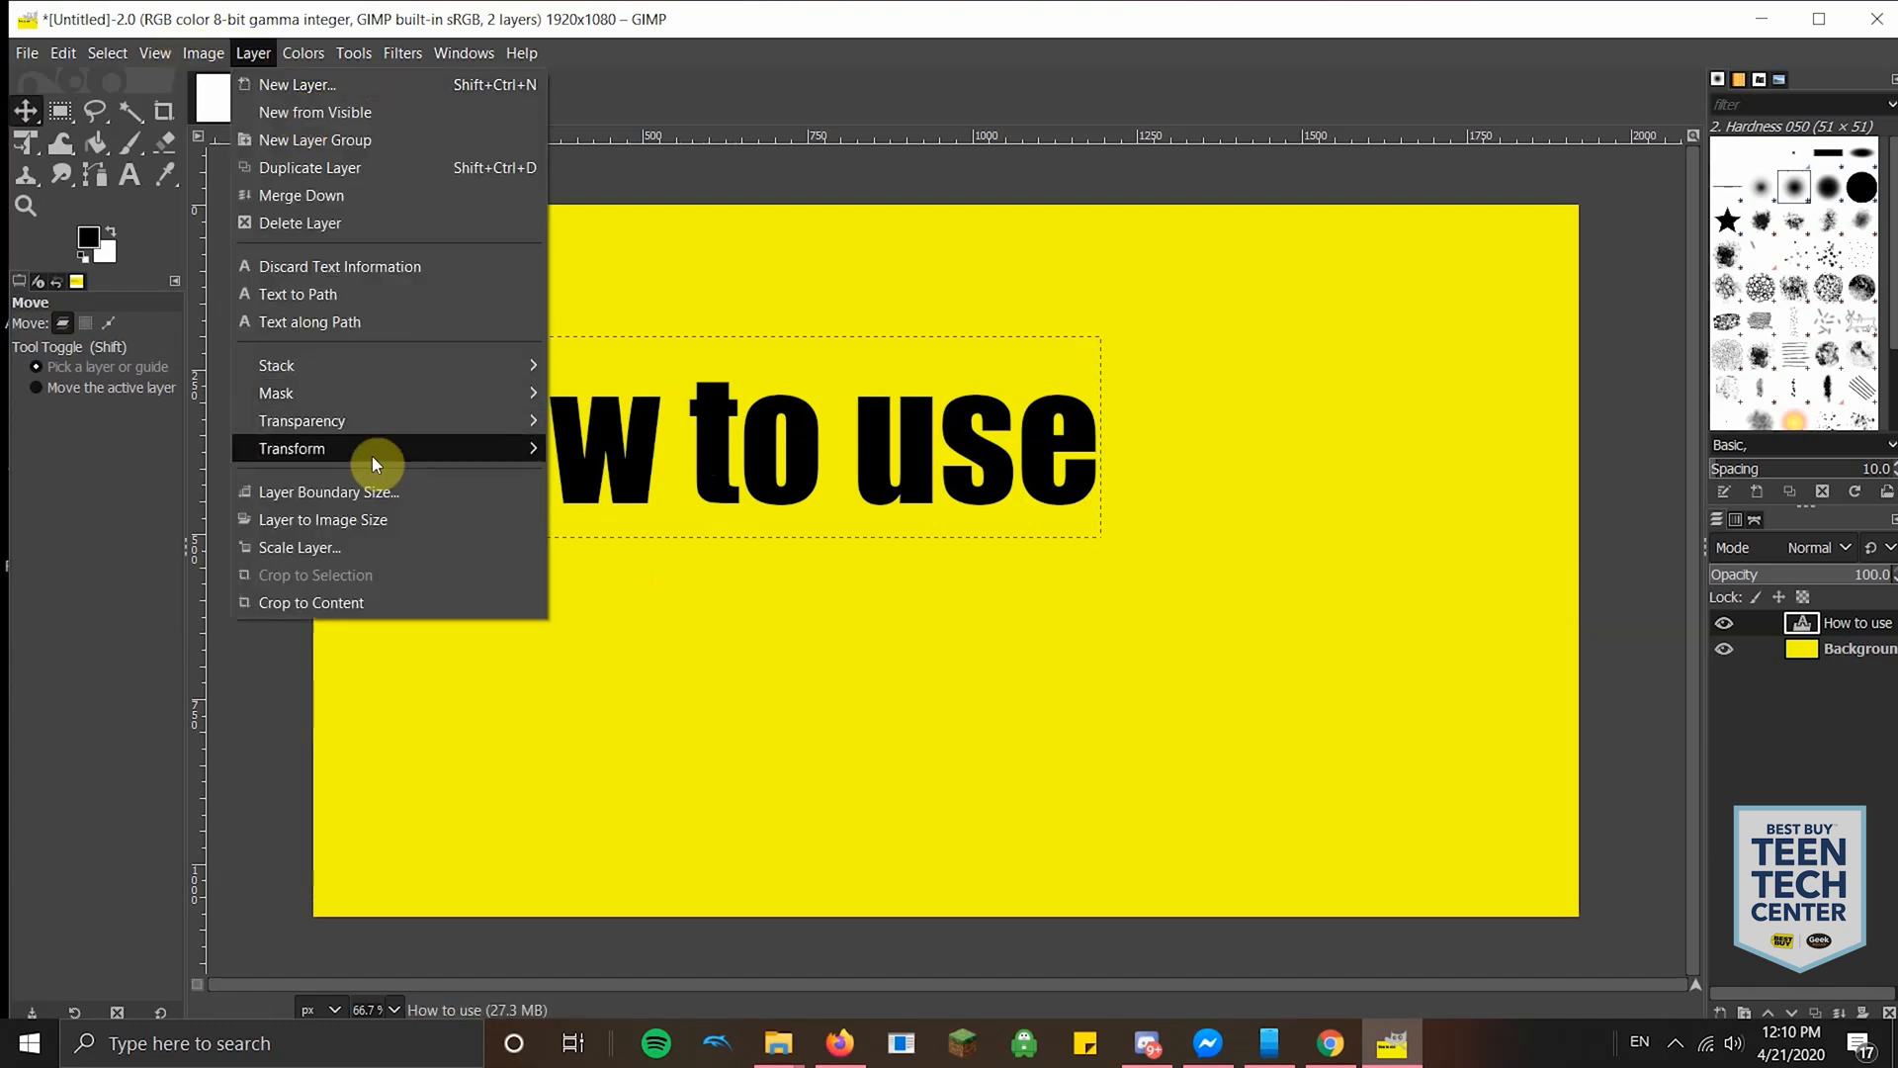
mouse_move(371, 453)
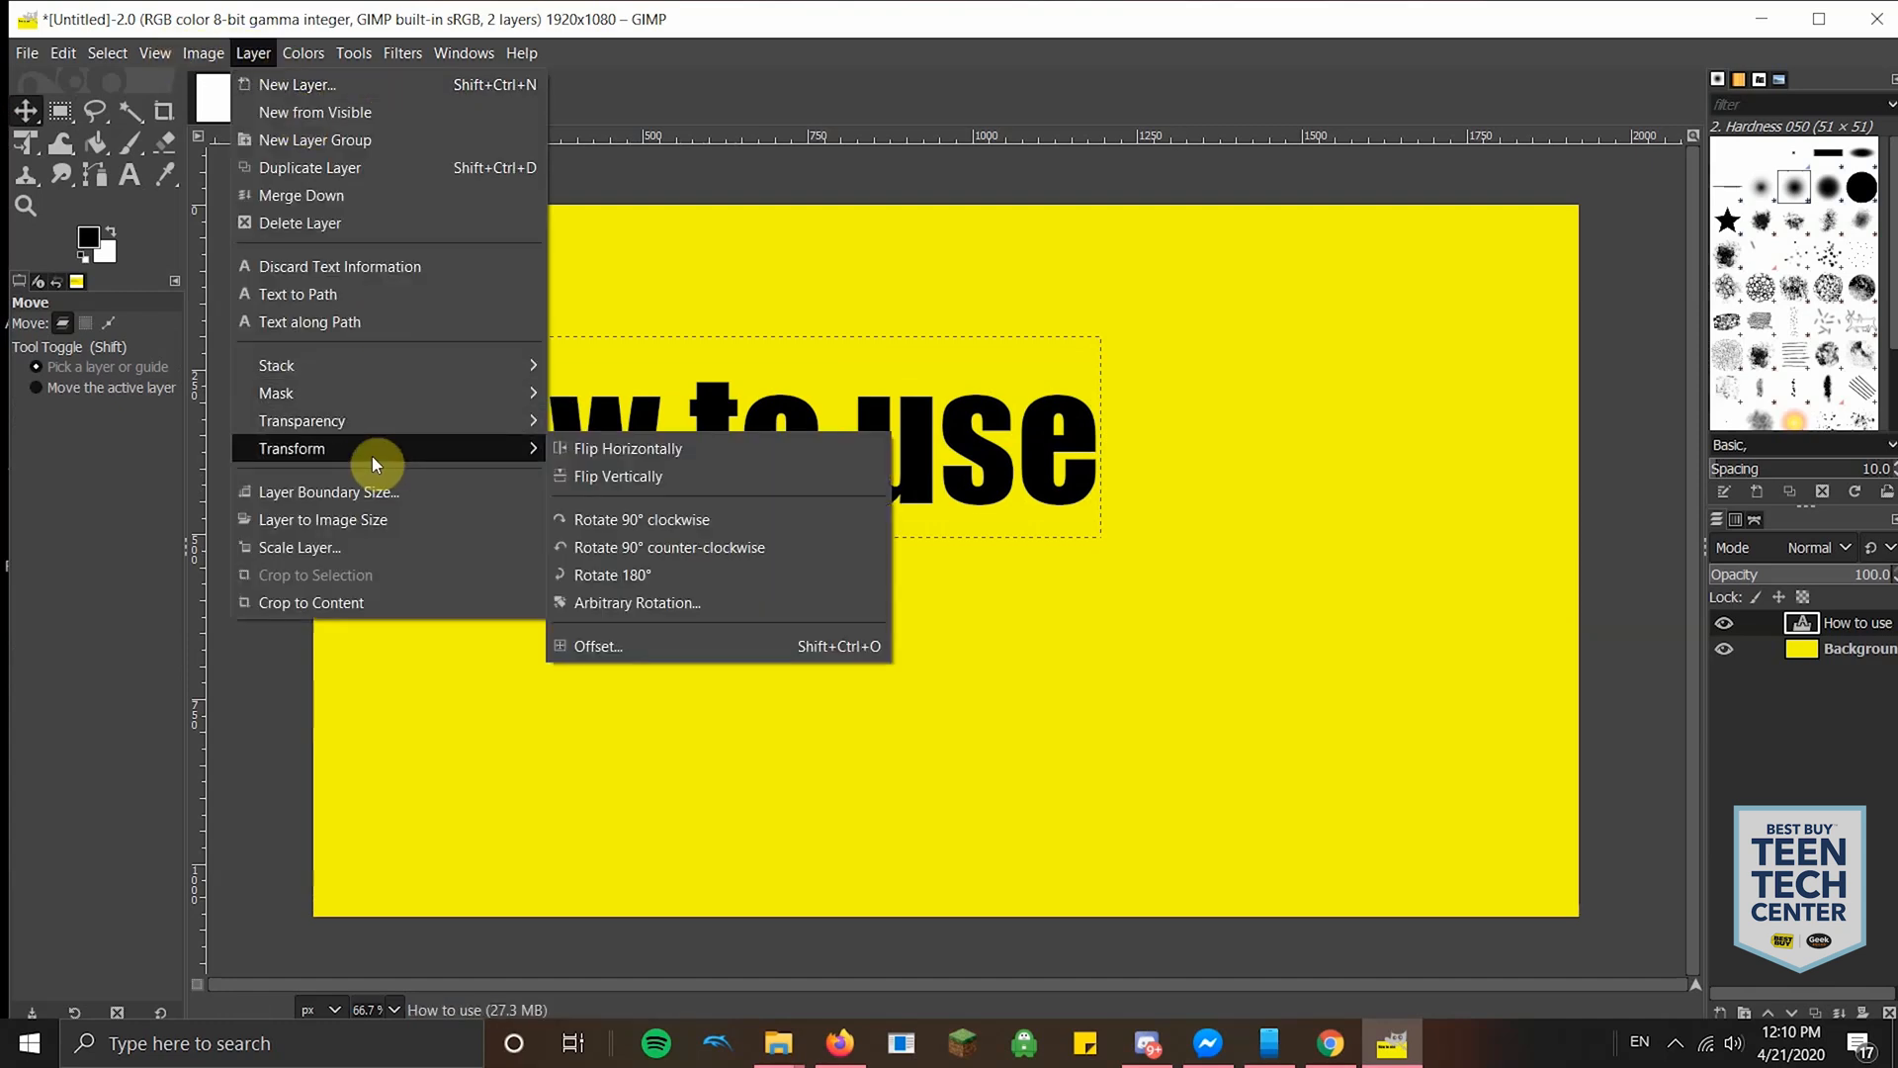
click(619, 600)
drag(739, 436, 725, 436)
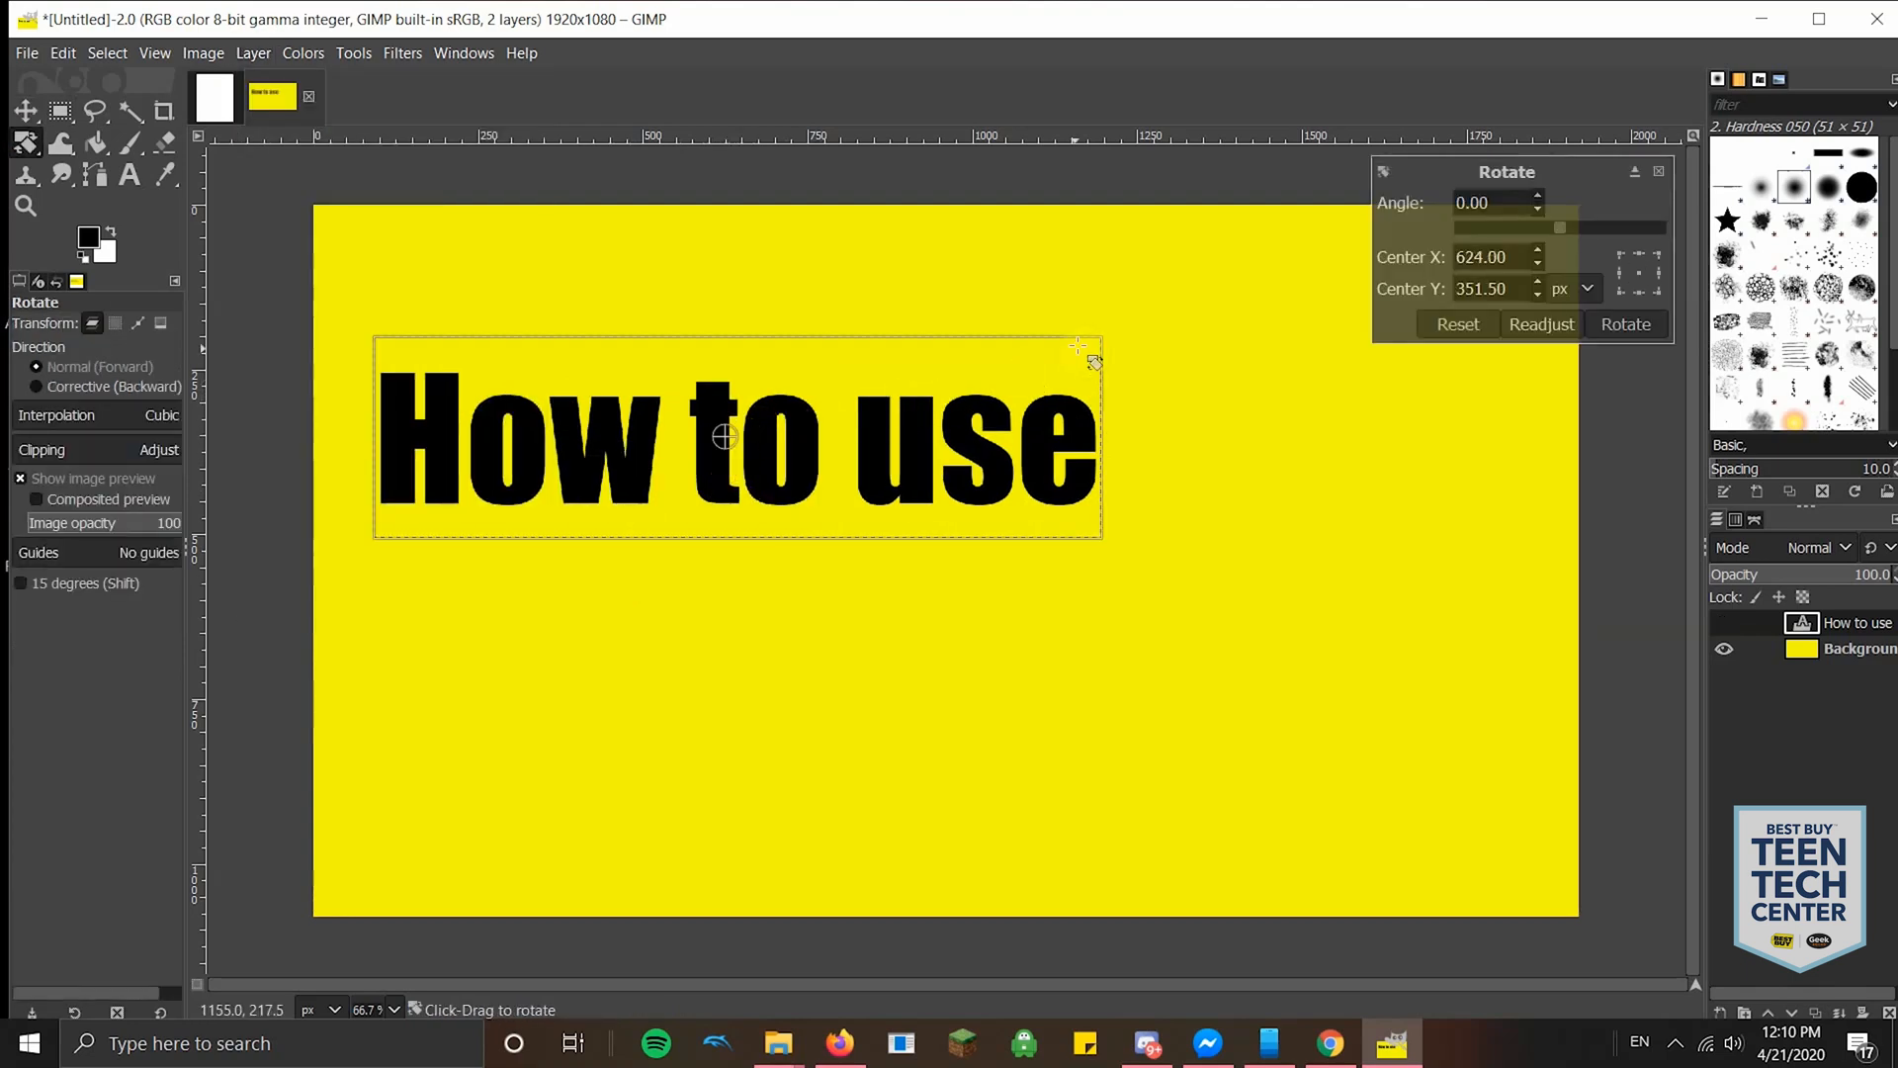
drag(1546, 237, 1544, 184)
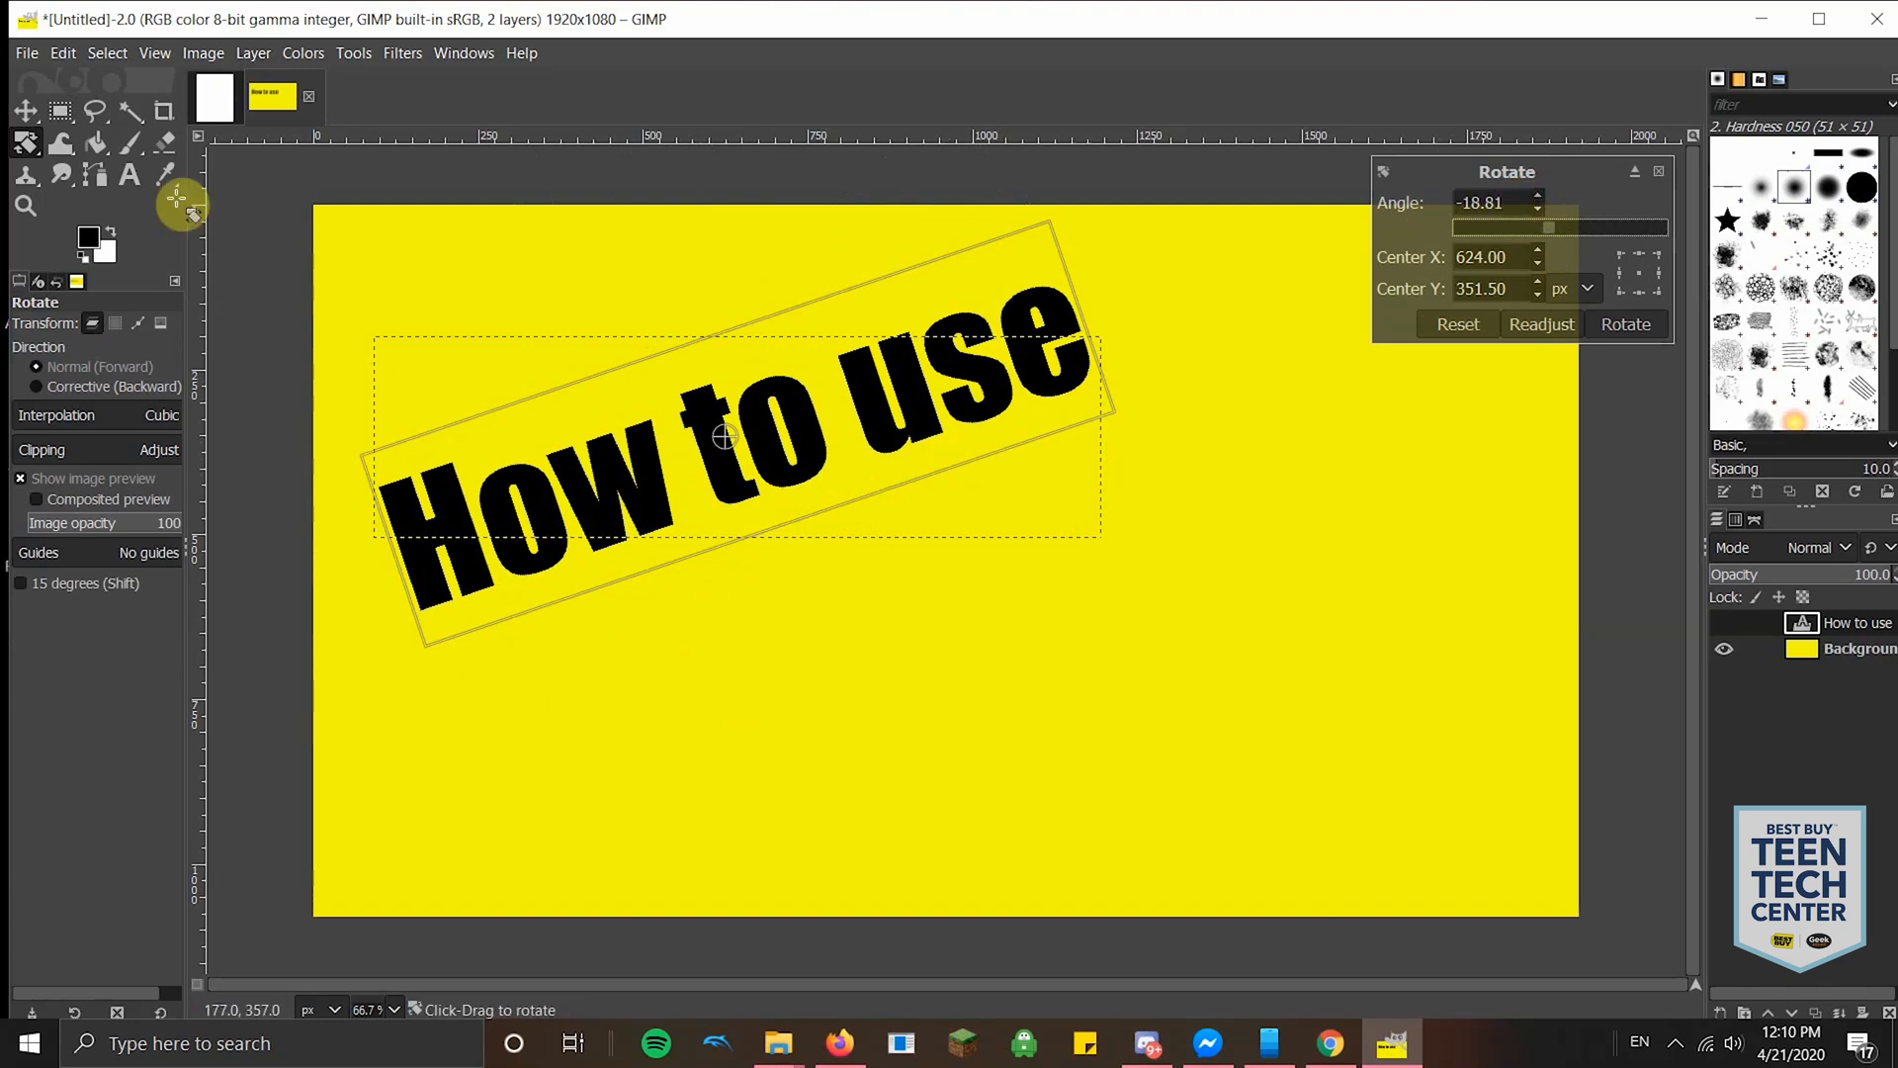
- Add the text "GIMP" in 250 px Impact Condensed and place it below the slanted "How to use" text
click(132, 184)
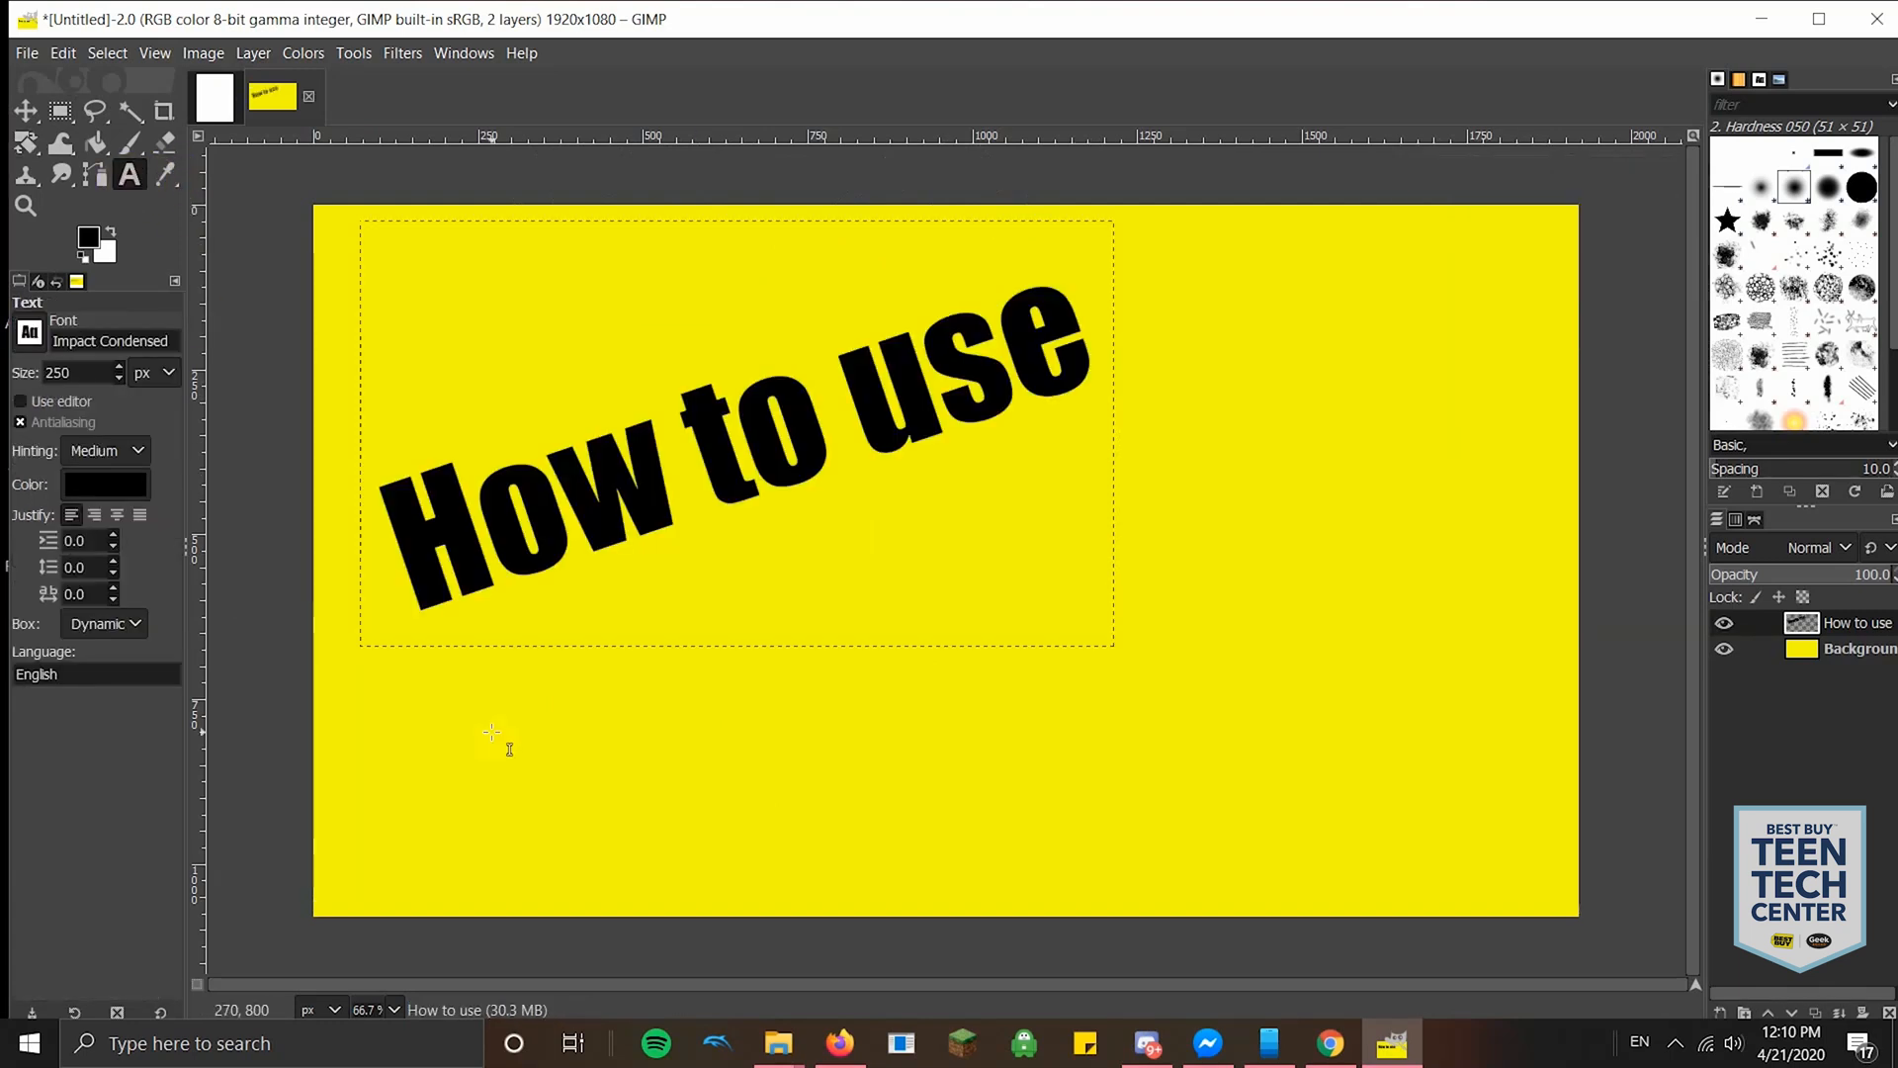
click(611, 795)
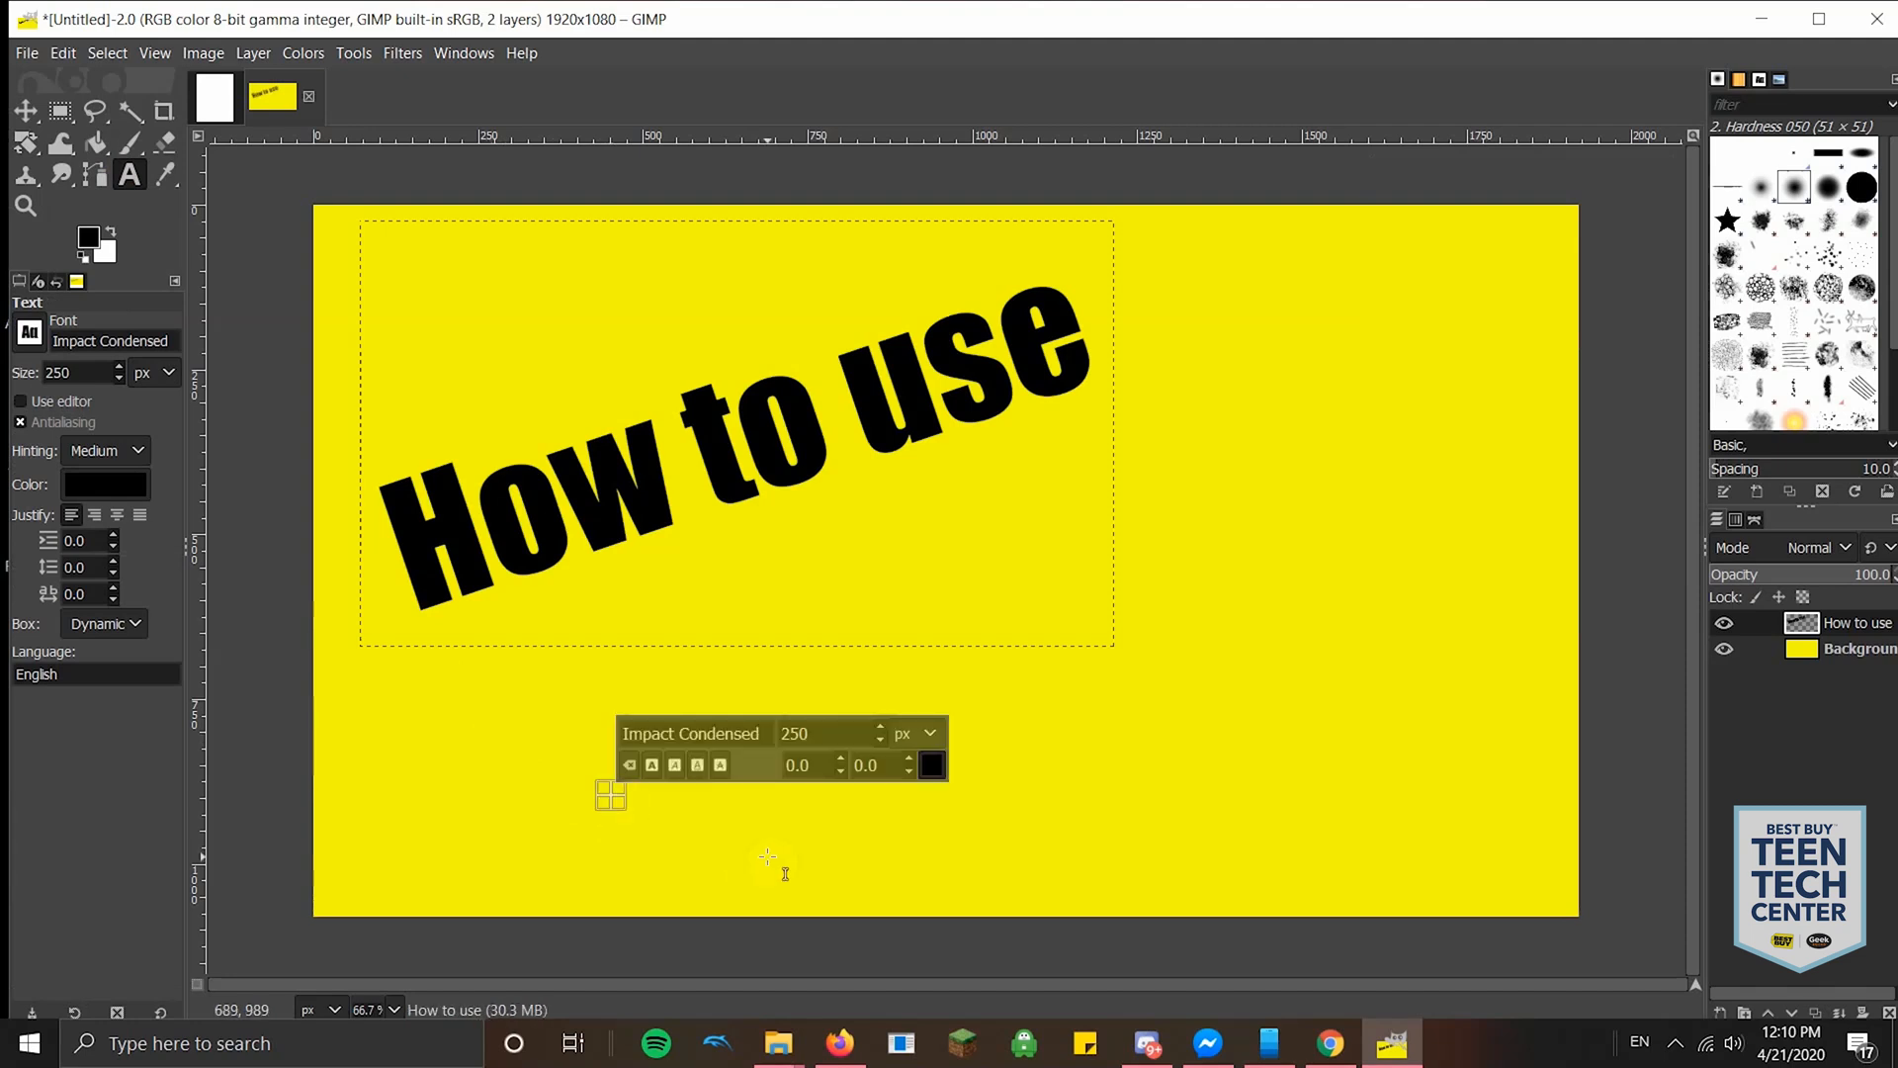
text(GIMP)
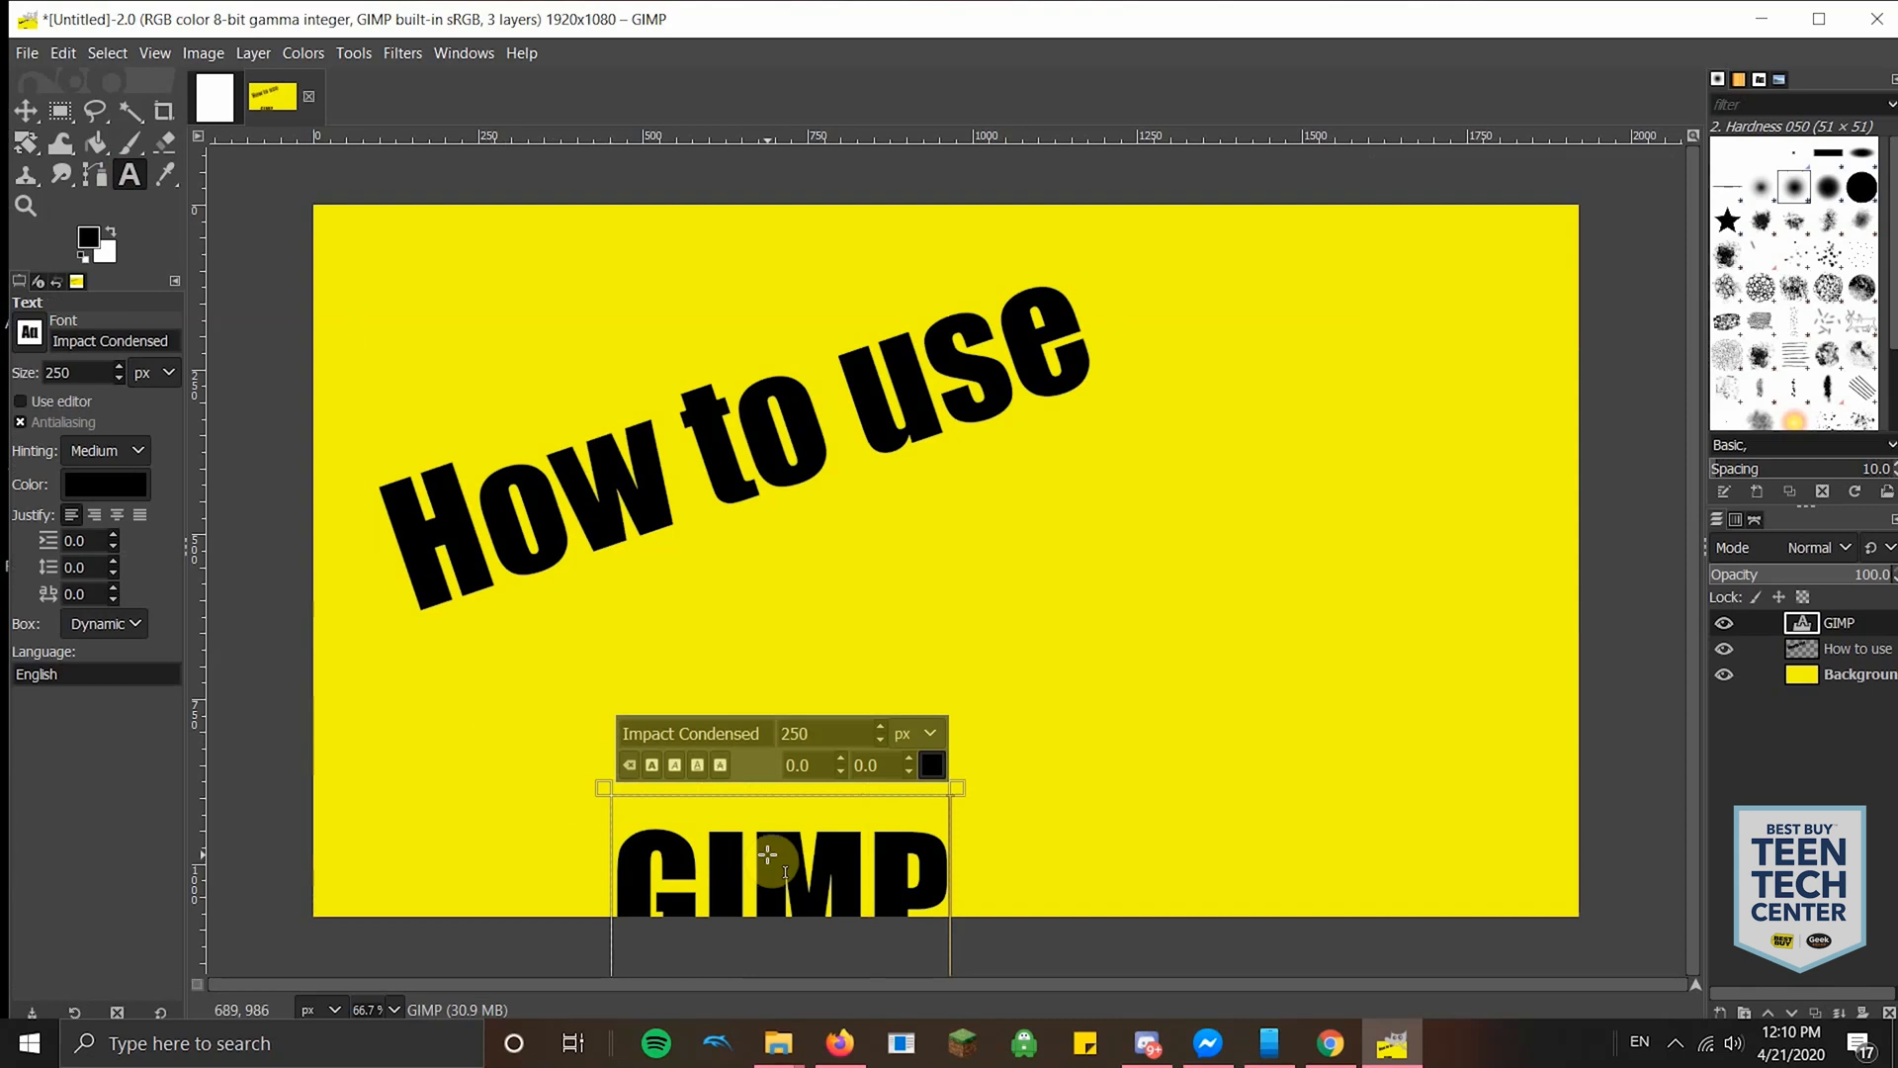
click(20, 111)
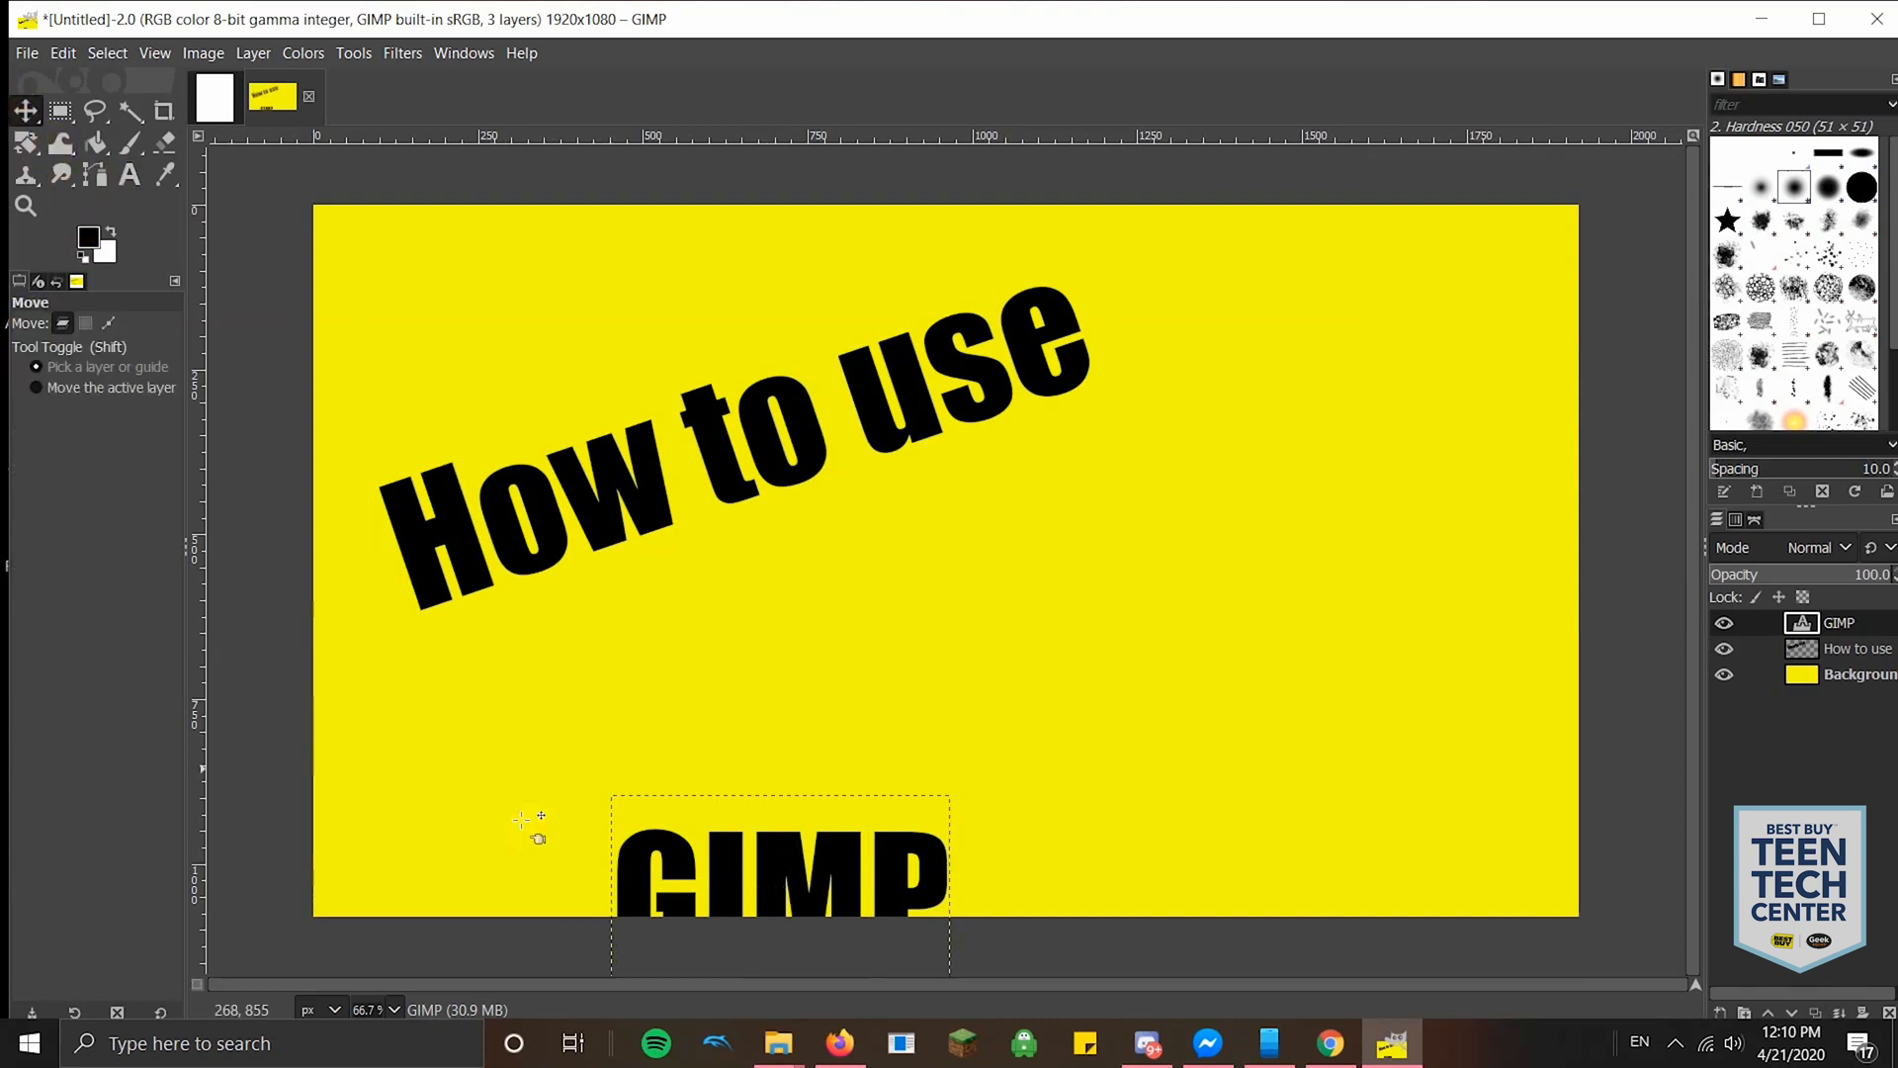
drag(786, 882, 768, 730)
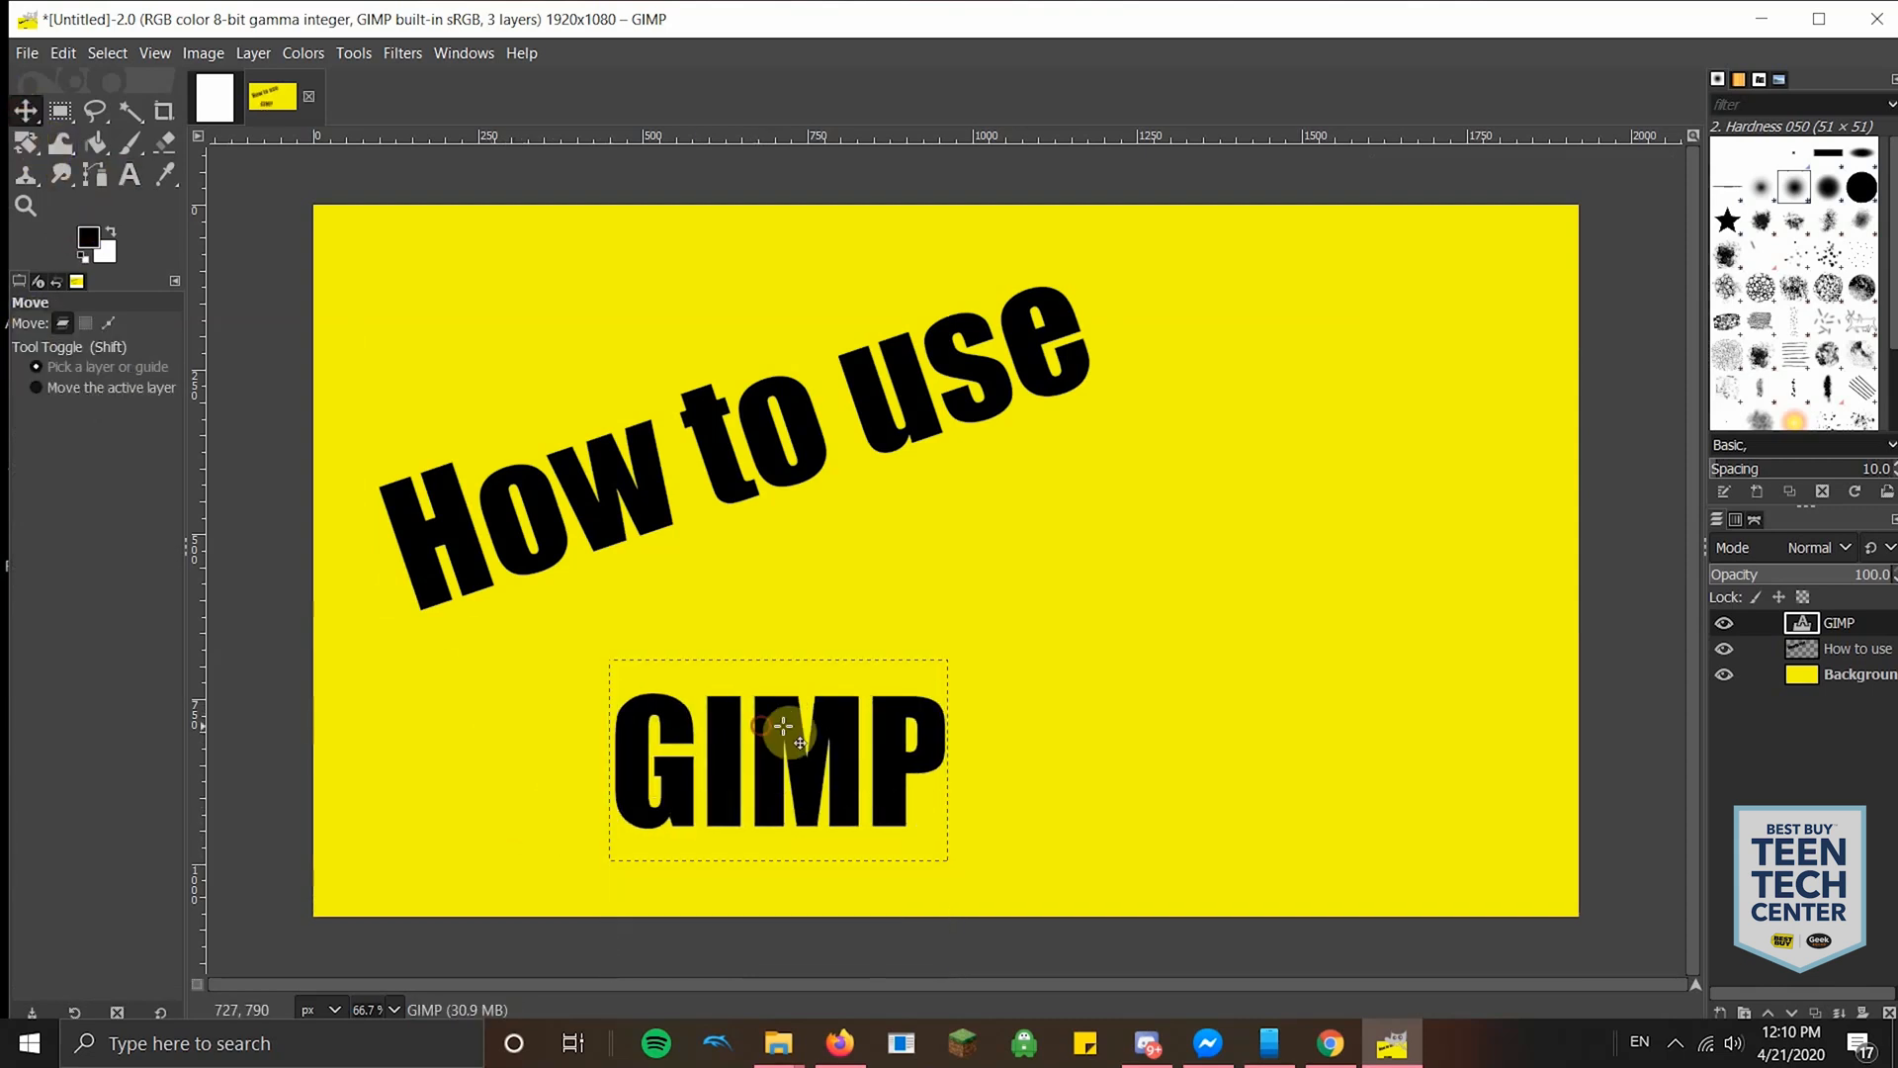
drag(903, 724, 977, 704)
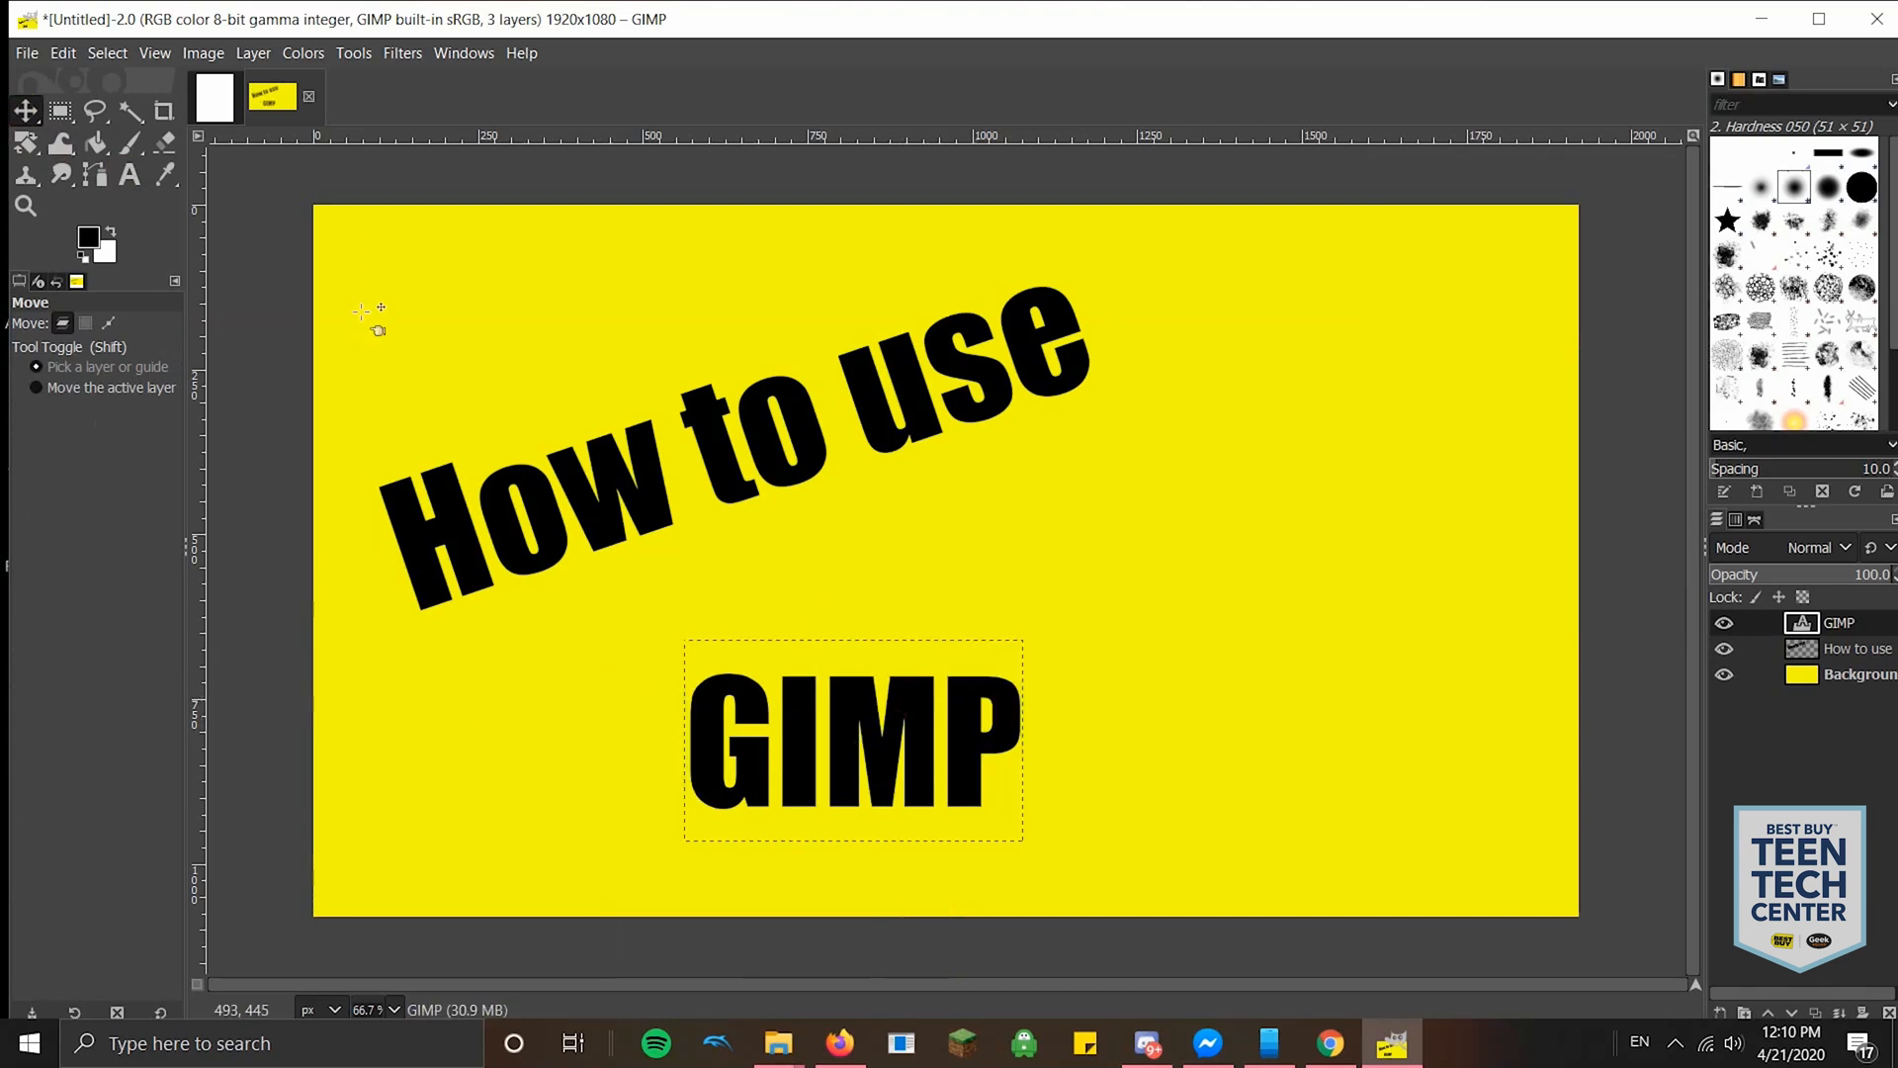
click(249, 54)
mouse_move(344, 451)
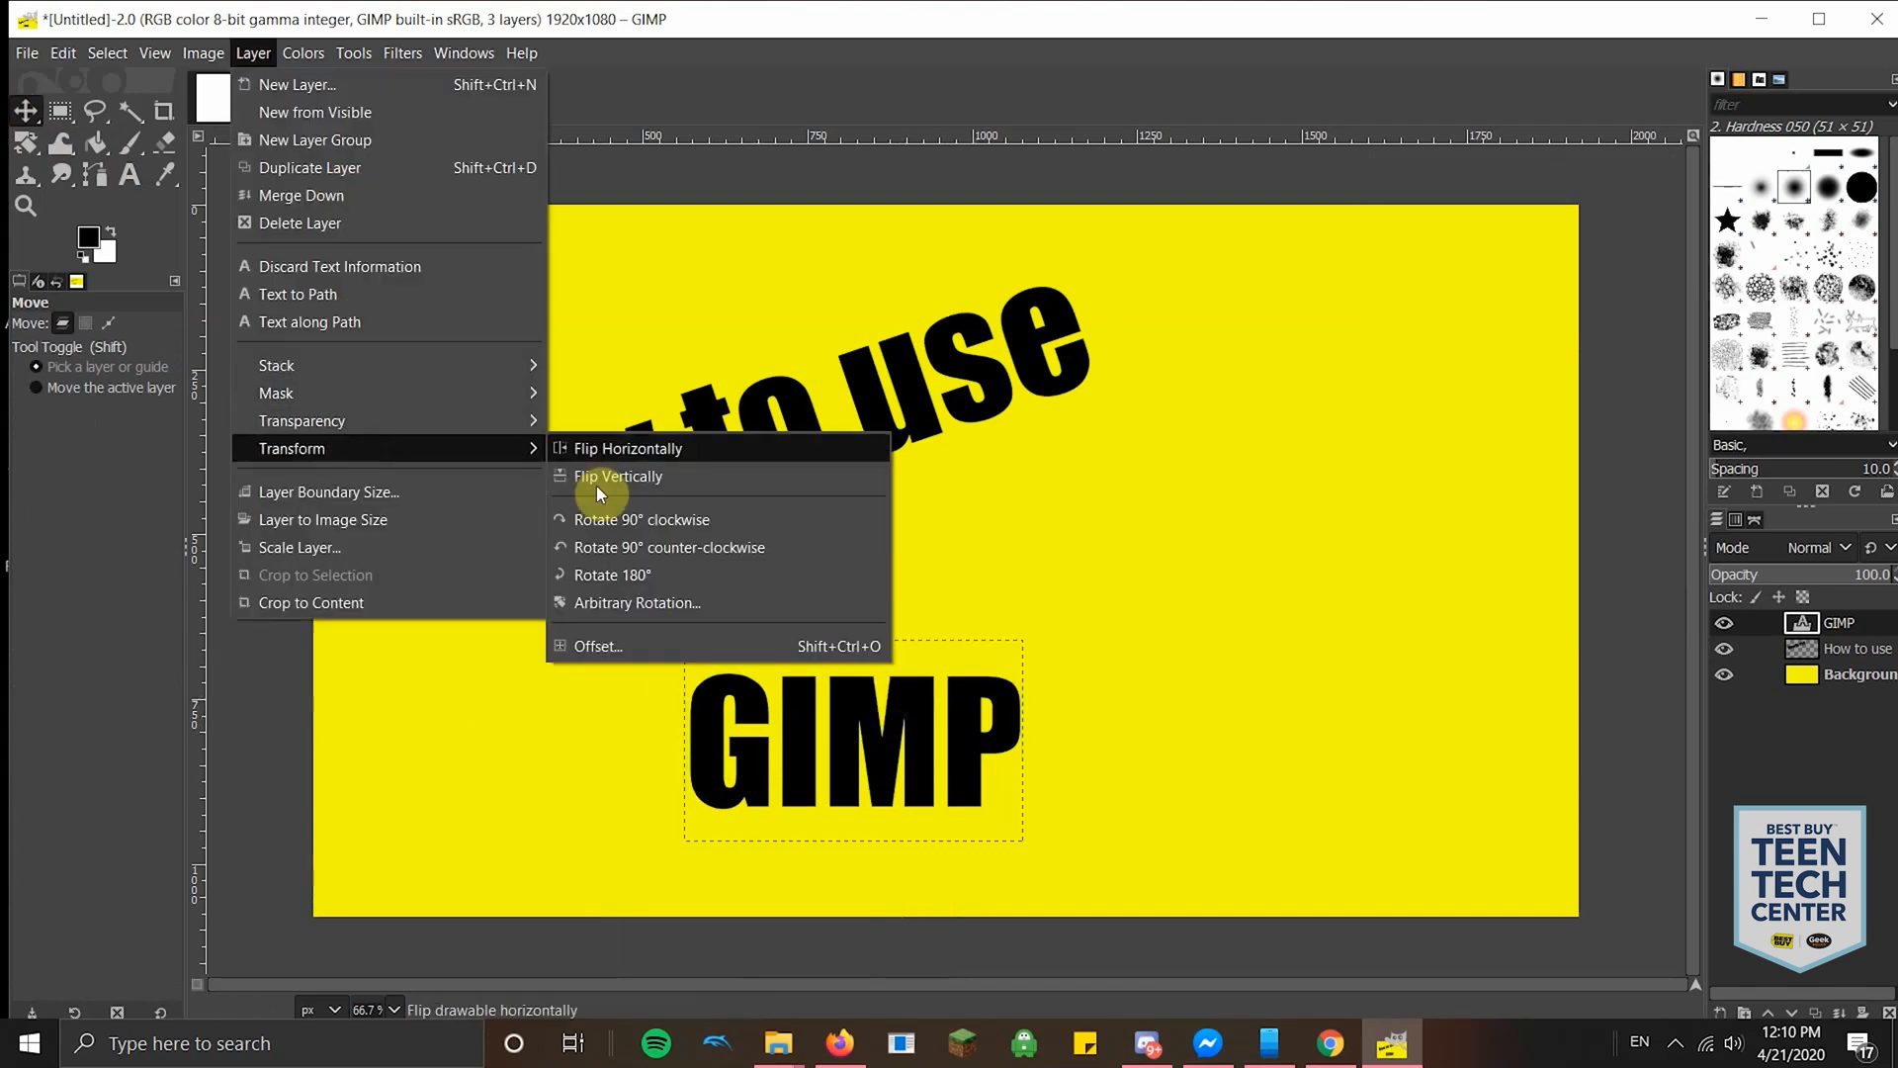
click(632, 602)
drag(1557, 221, 1550, 230)
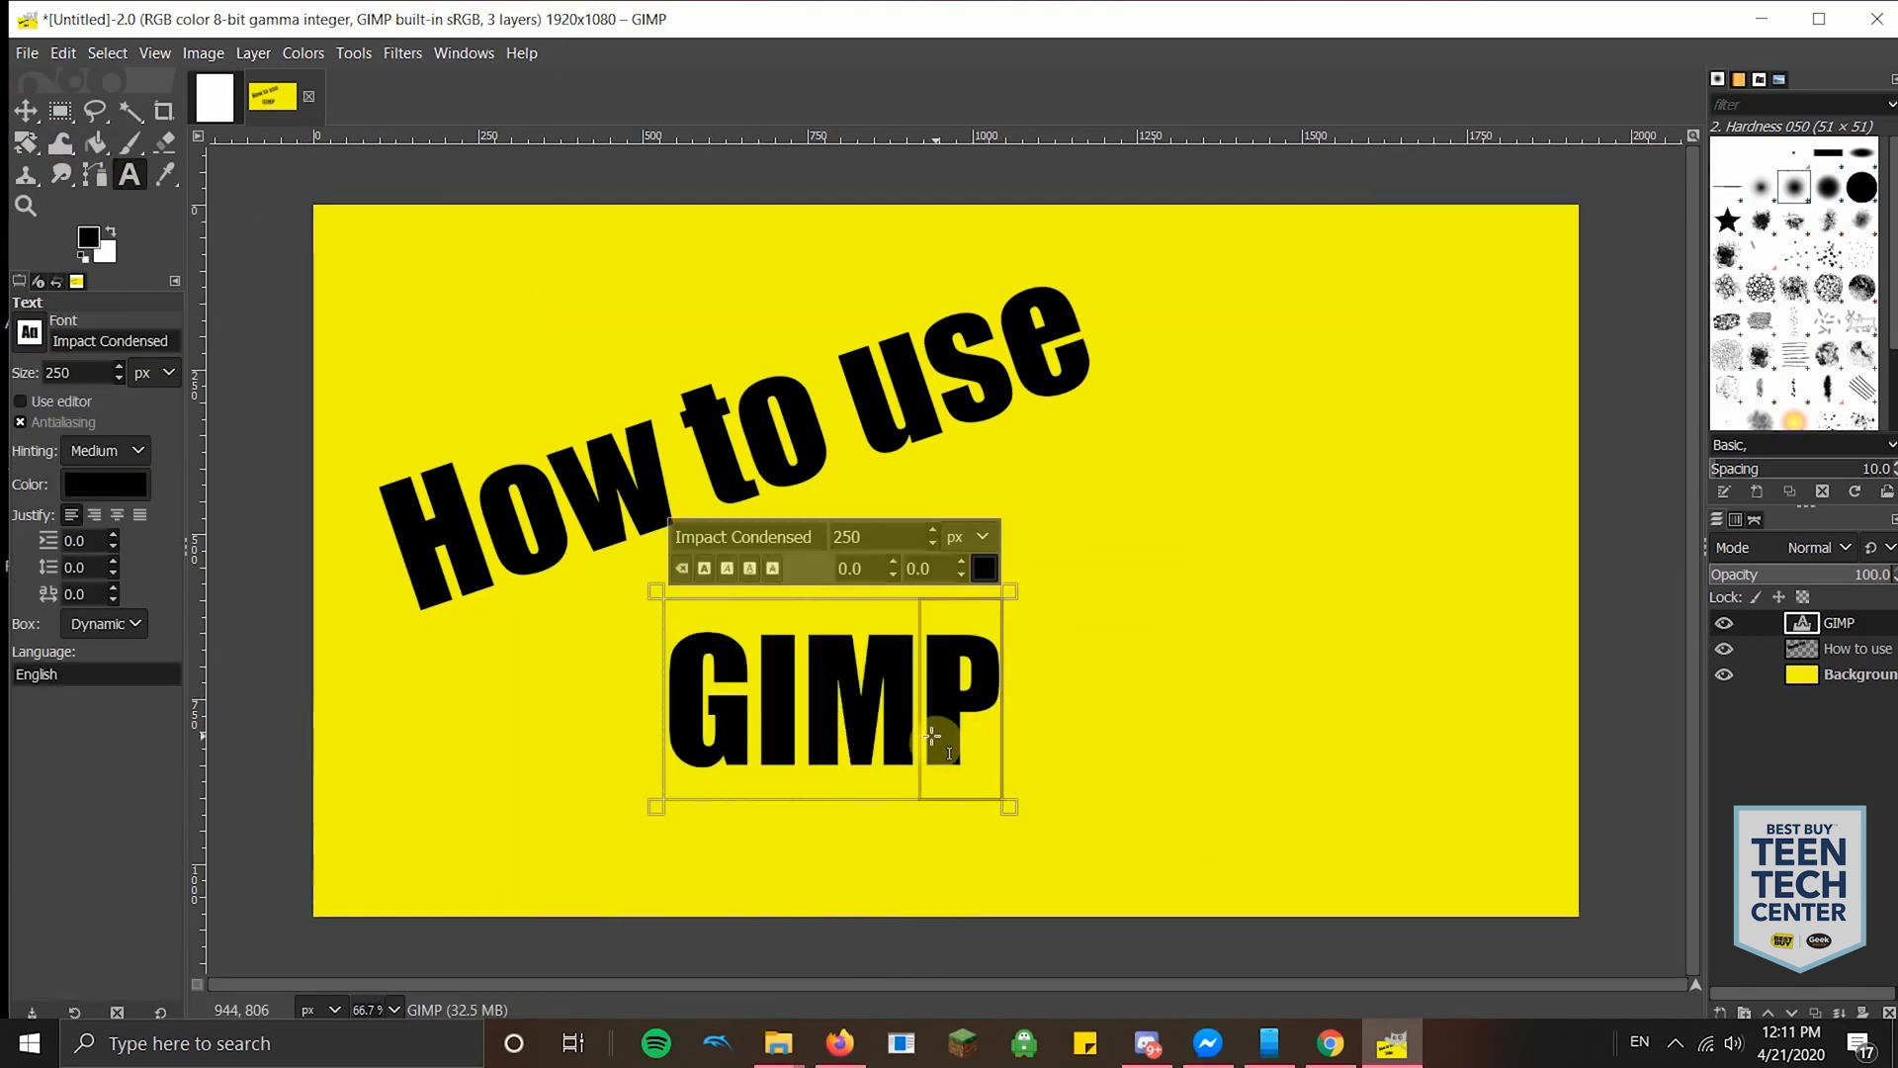
- Set the size of the whole "GIMP" text to 400 px and move it left beneath "How to use"
double_click(989, 700)
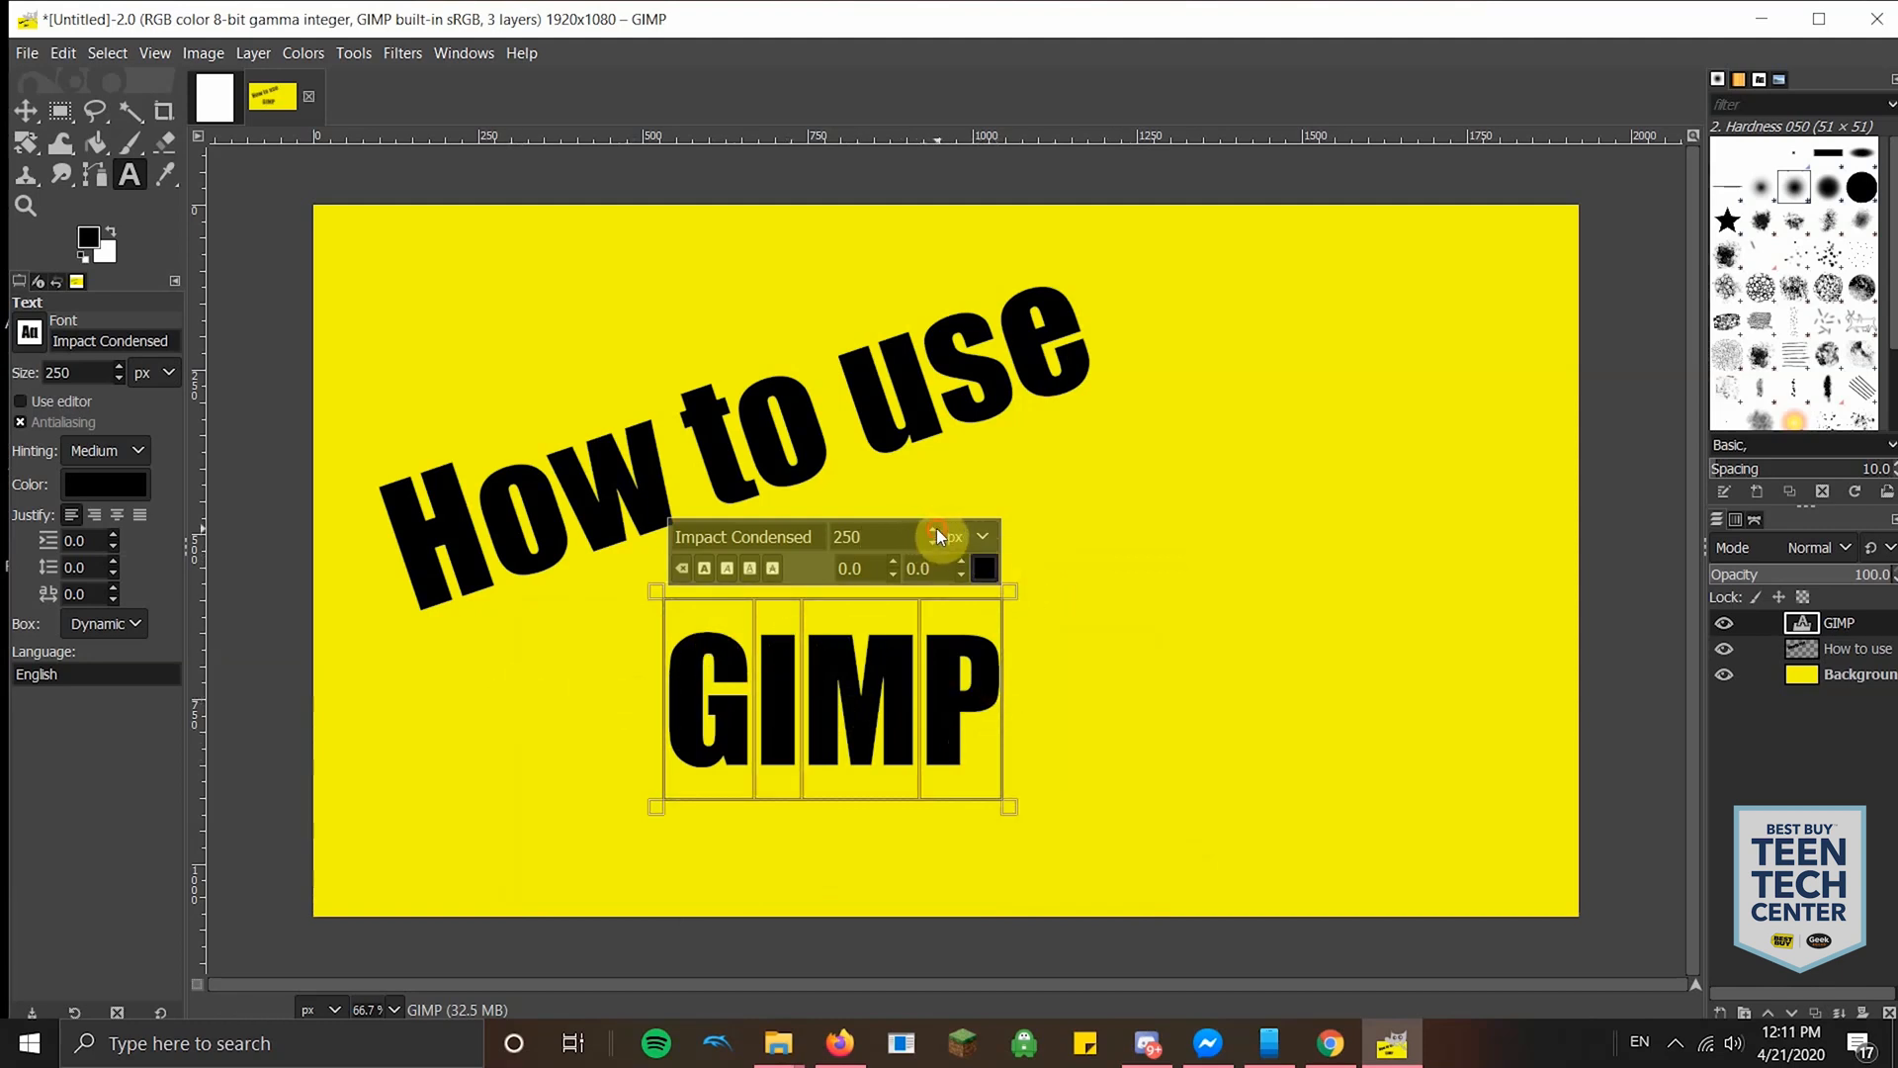
drag(935, 531, 935, 531)
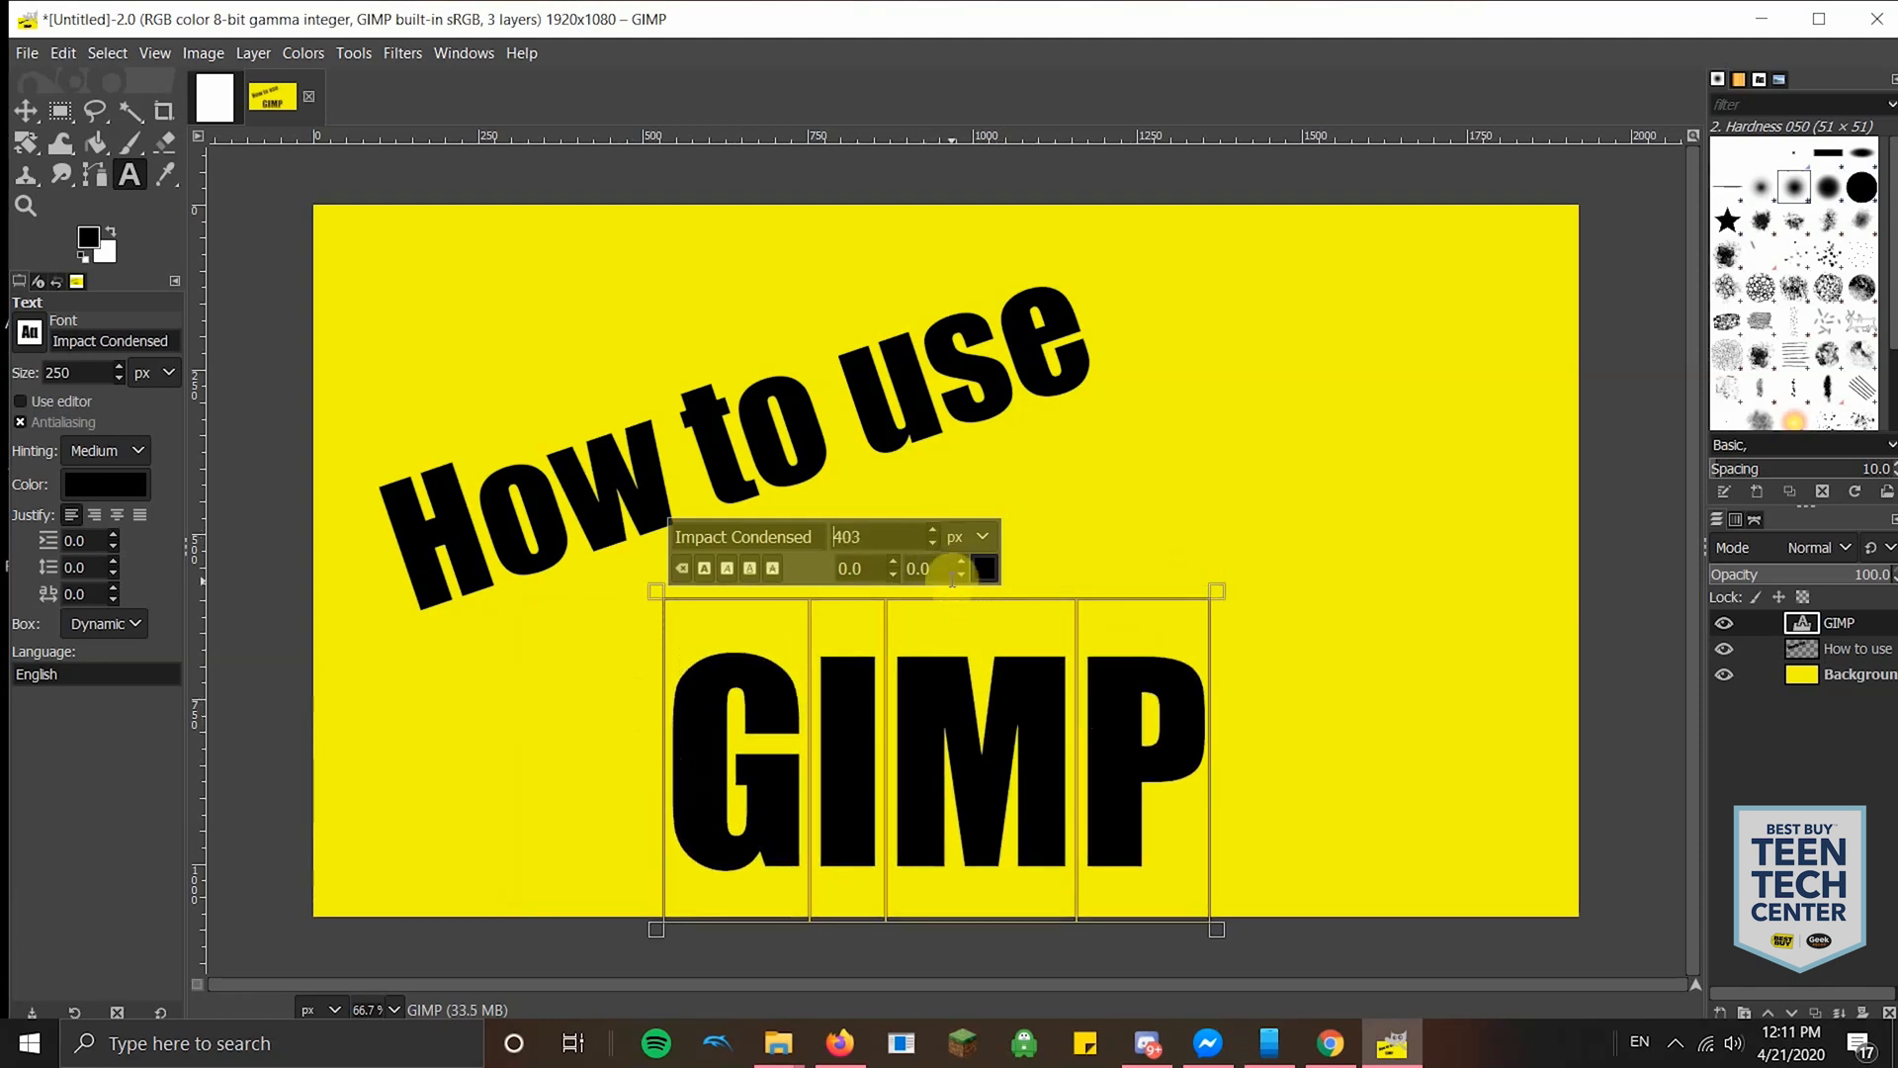
click(933, 542)
click(933, 541)
click(933, 542)
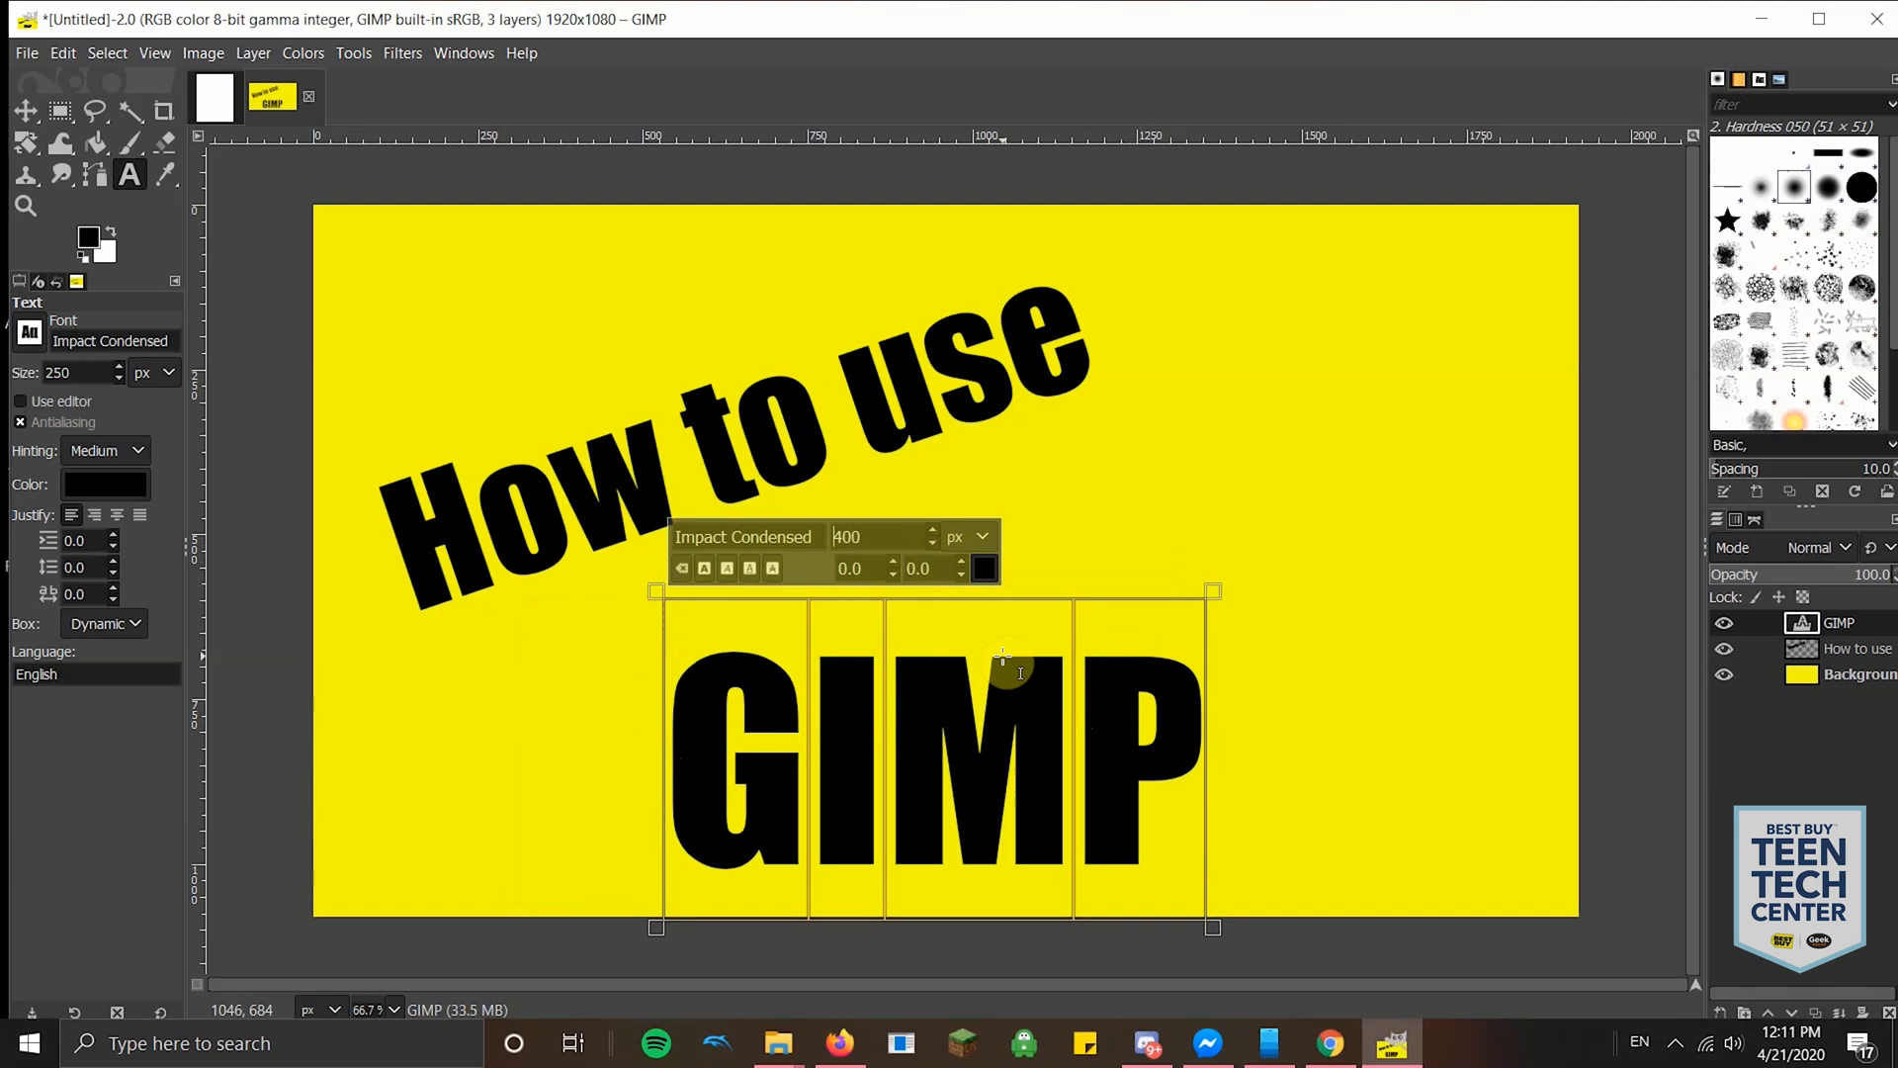
click(26, 109)
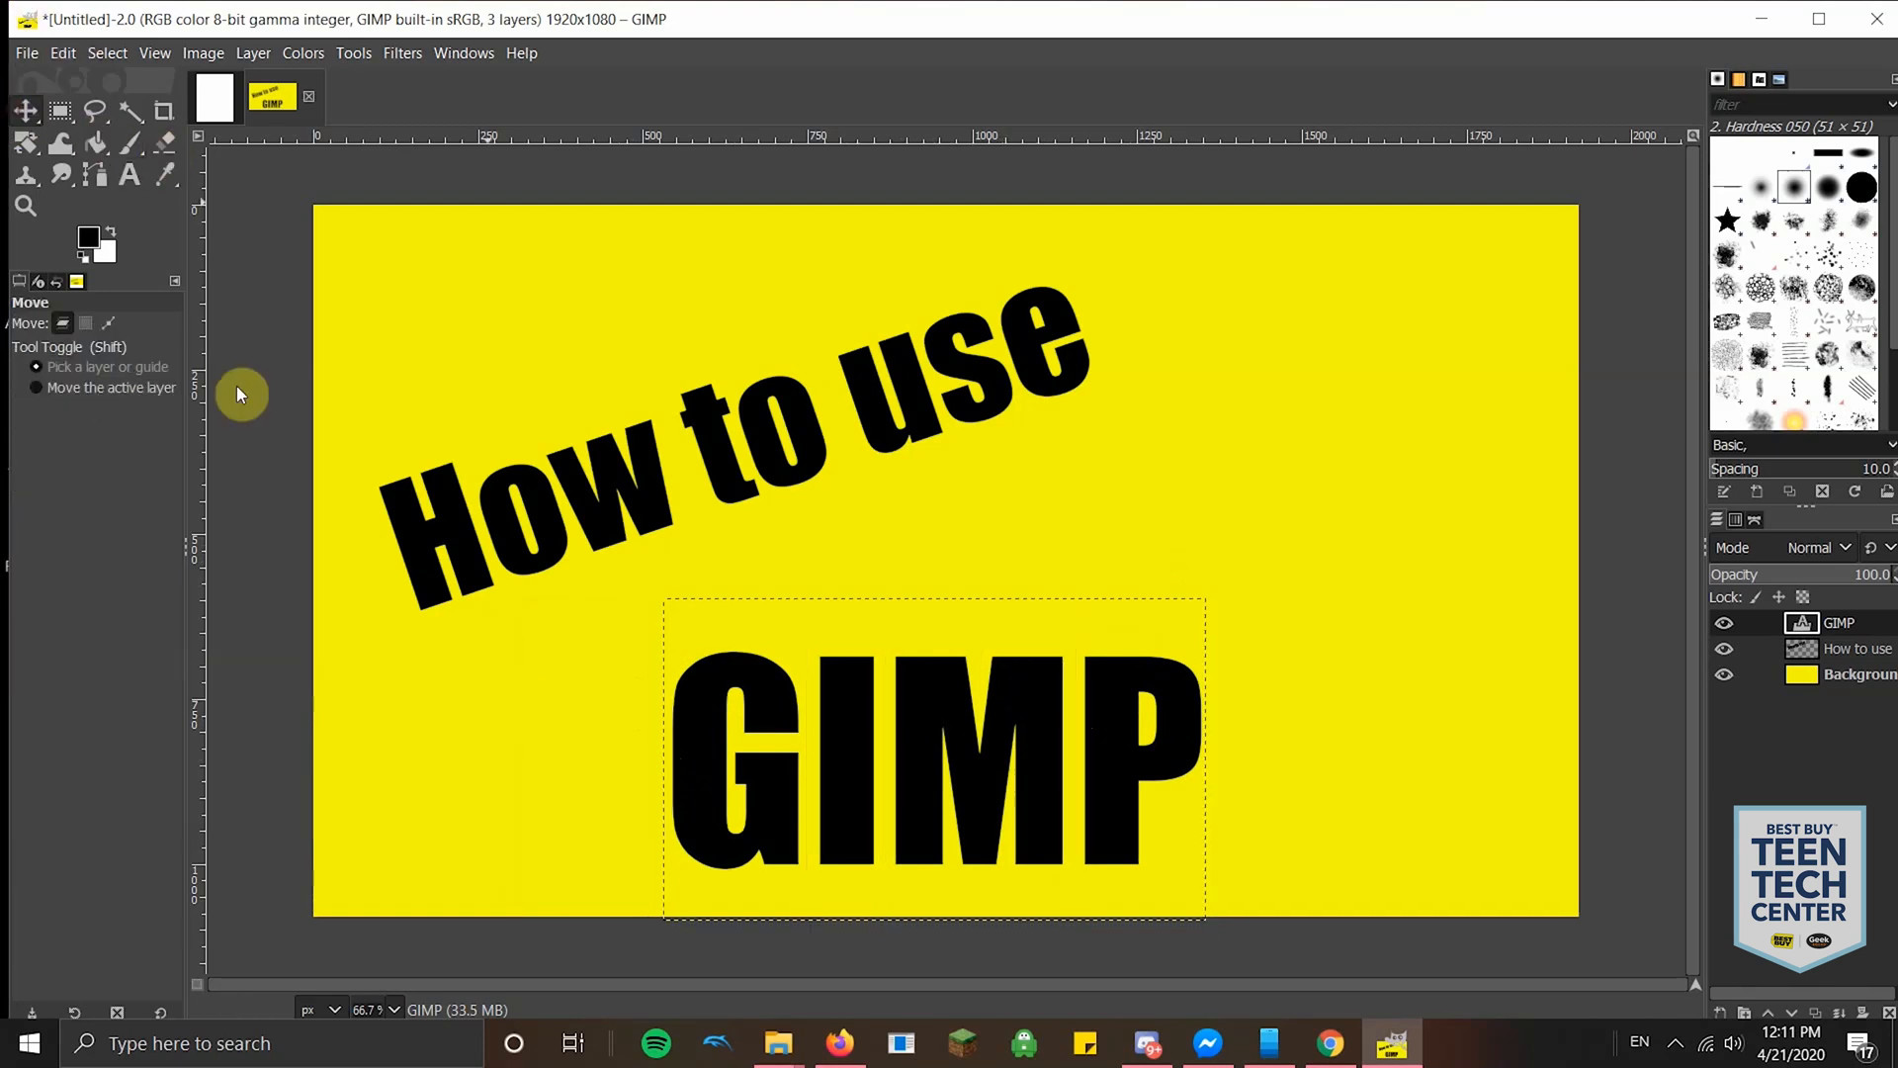
drag(821, 720, 683, 701)
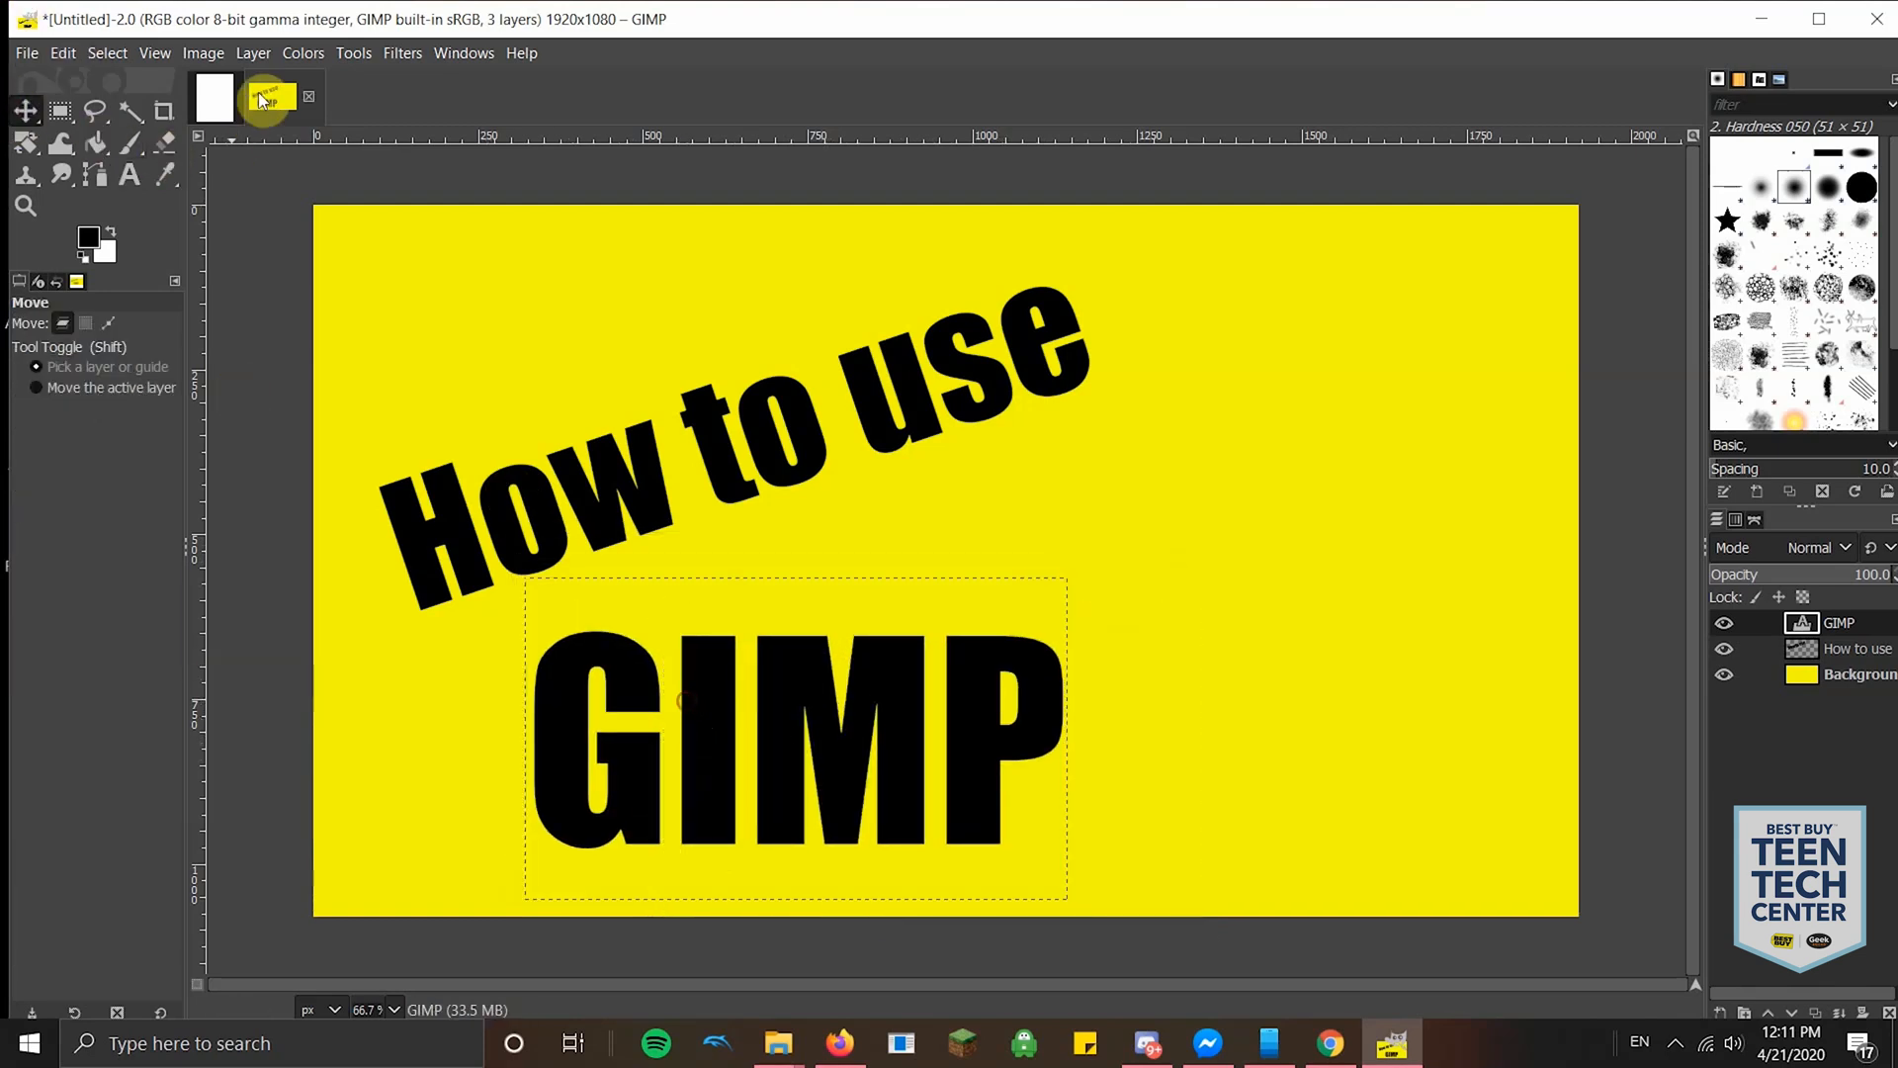
- Rotate the "GIMP" text layer by -20.60 degrees so it slants like the text above
click(254, 53)
mouse_move(299, 451)
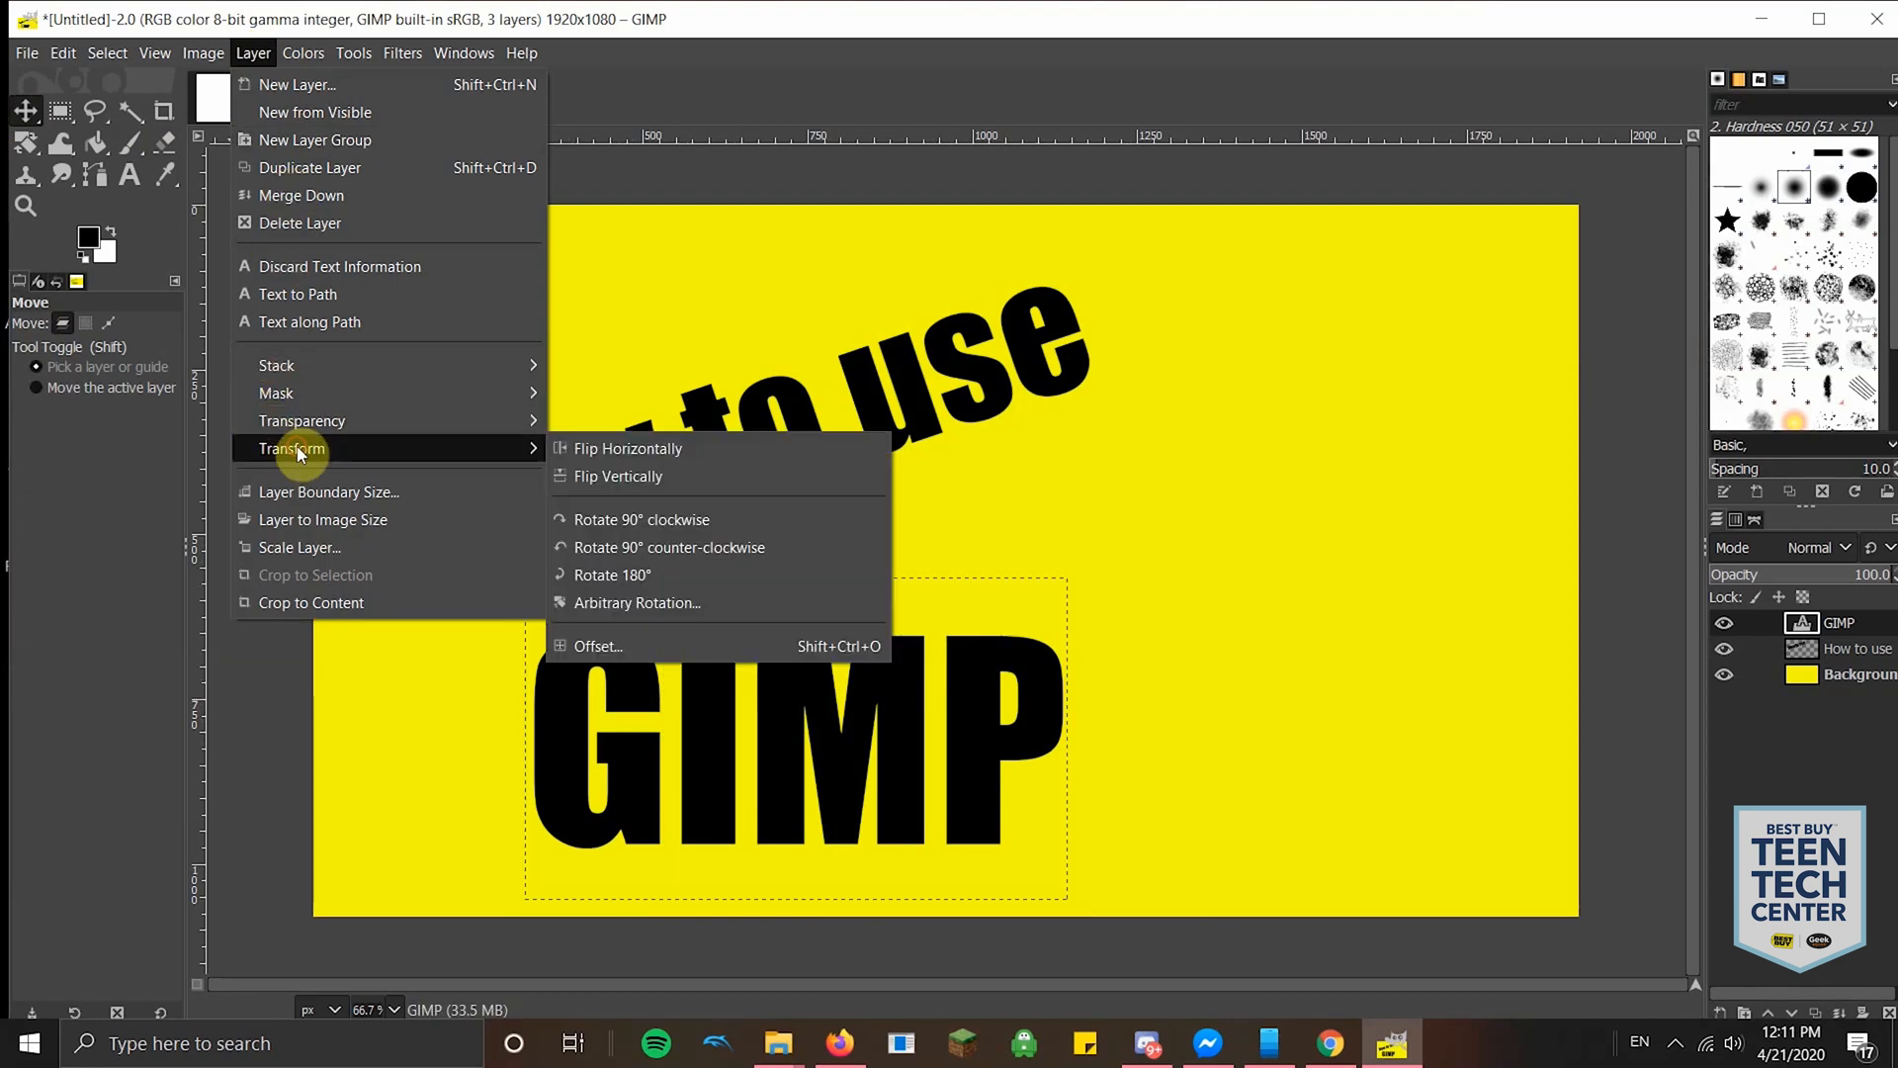
click(638, 602)
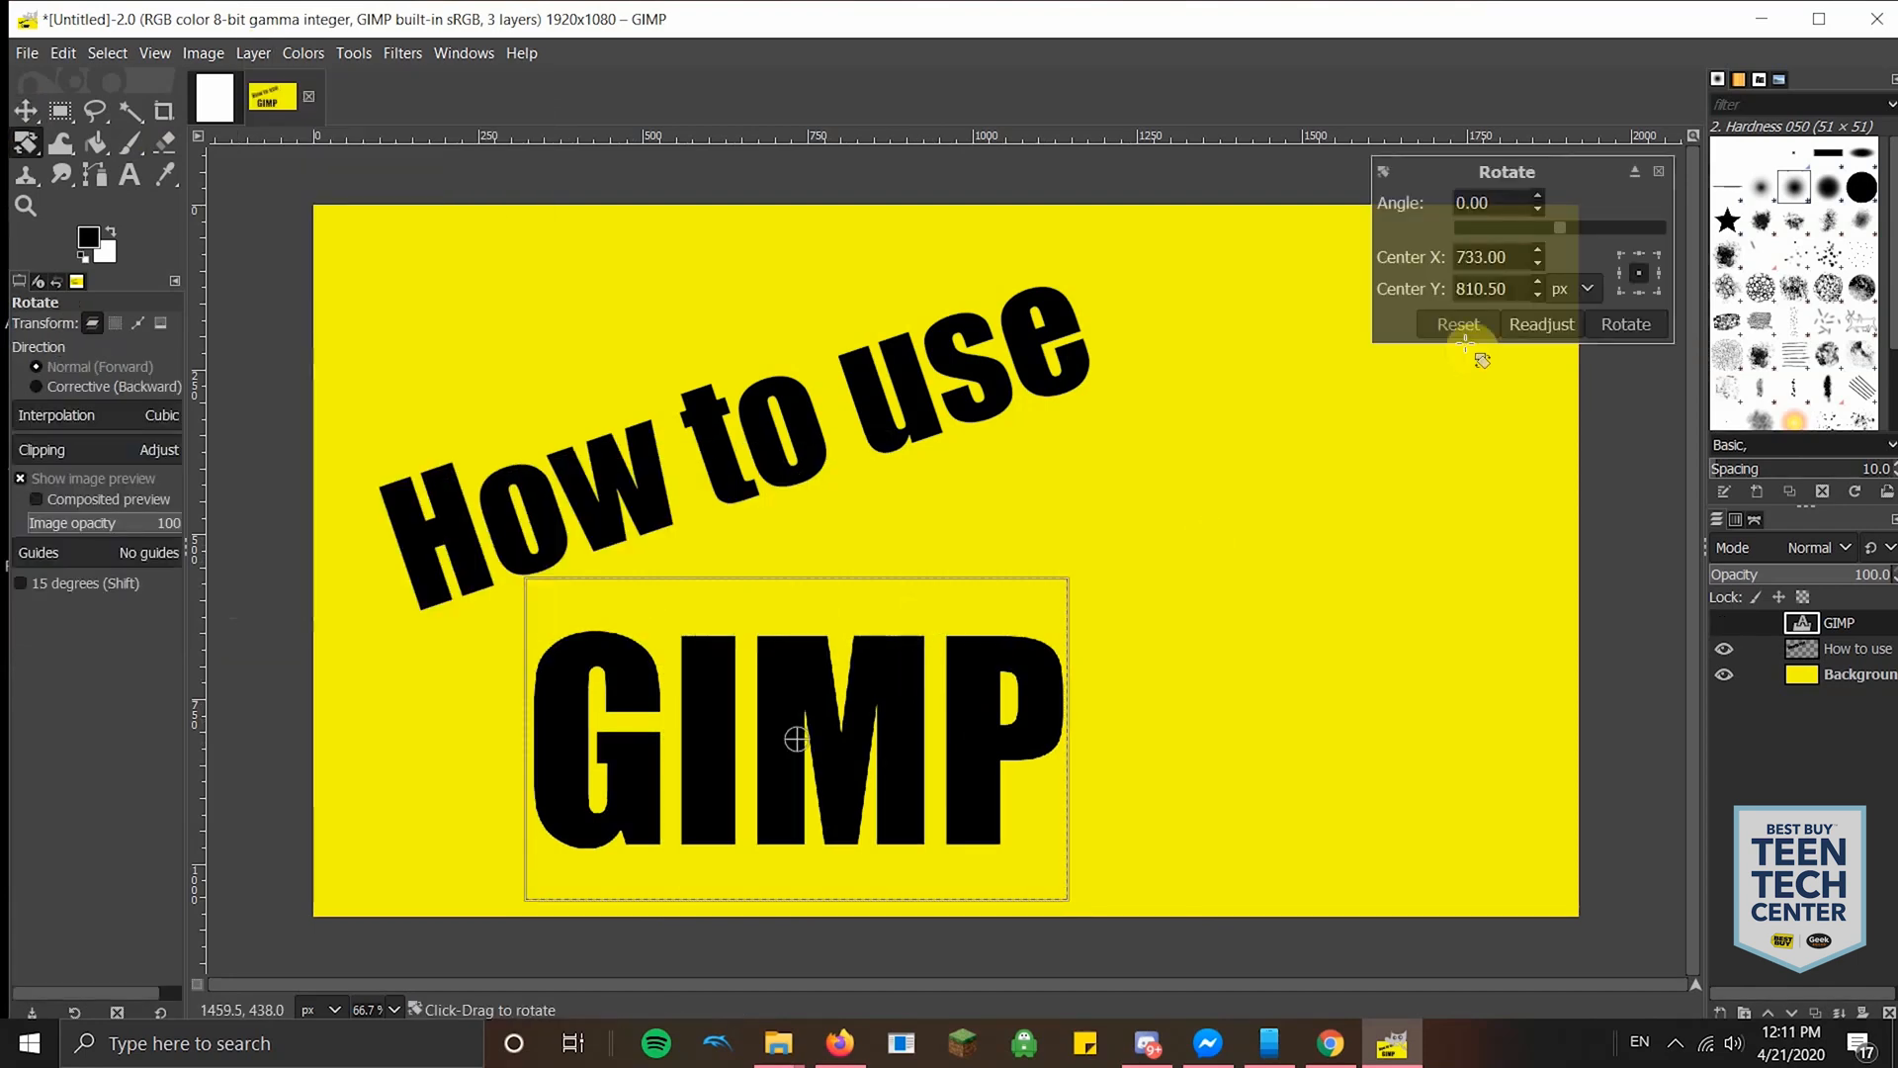
drag(1548, 229, 1549, 231)
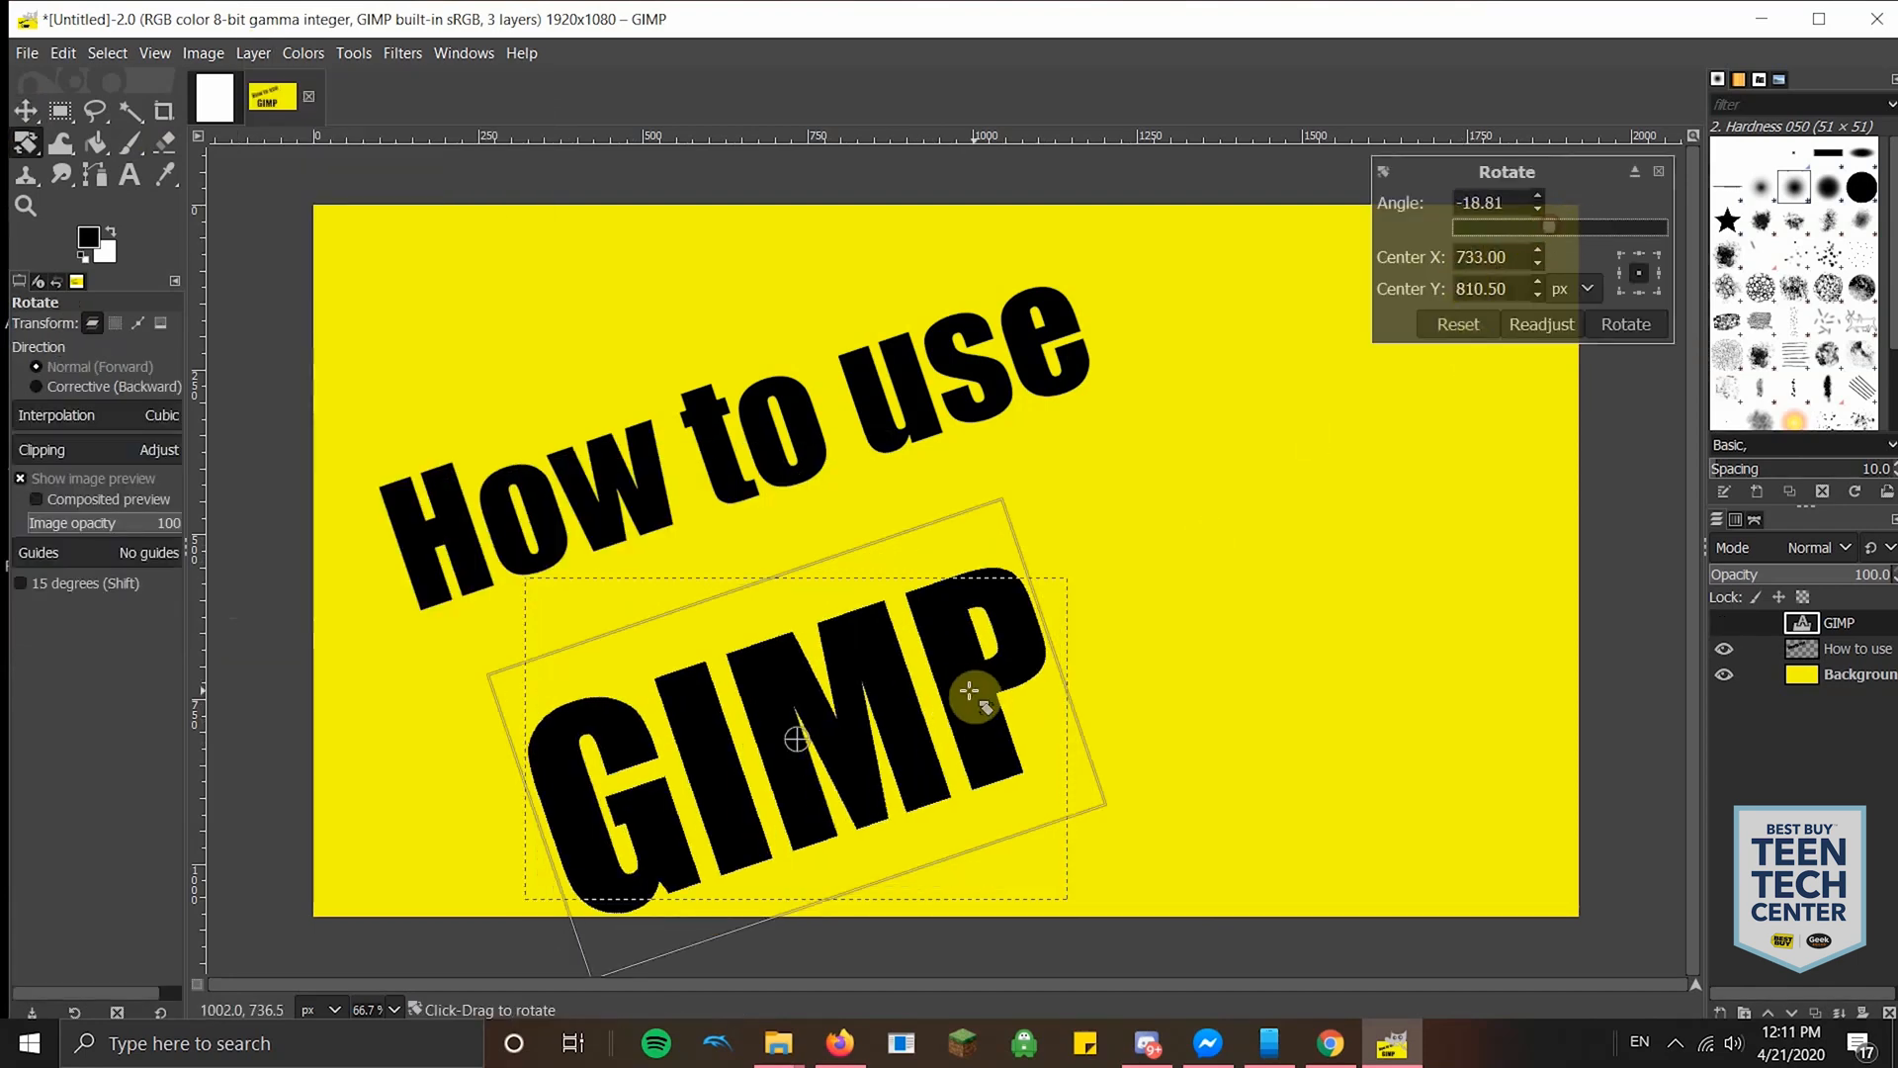
drag(880, 658, 903, 718)
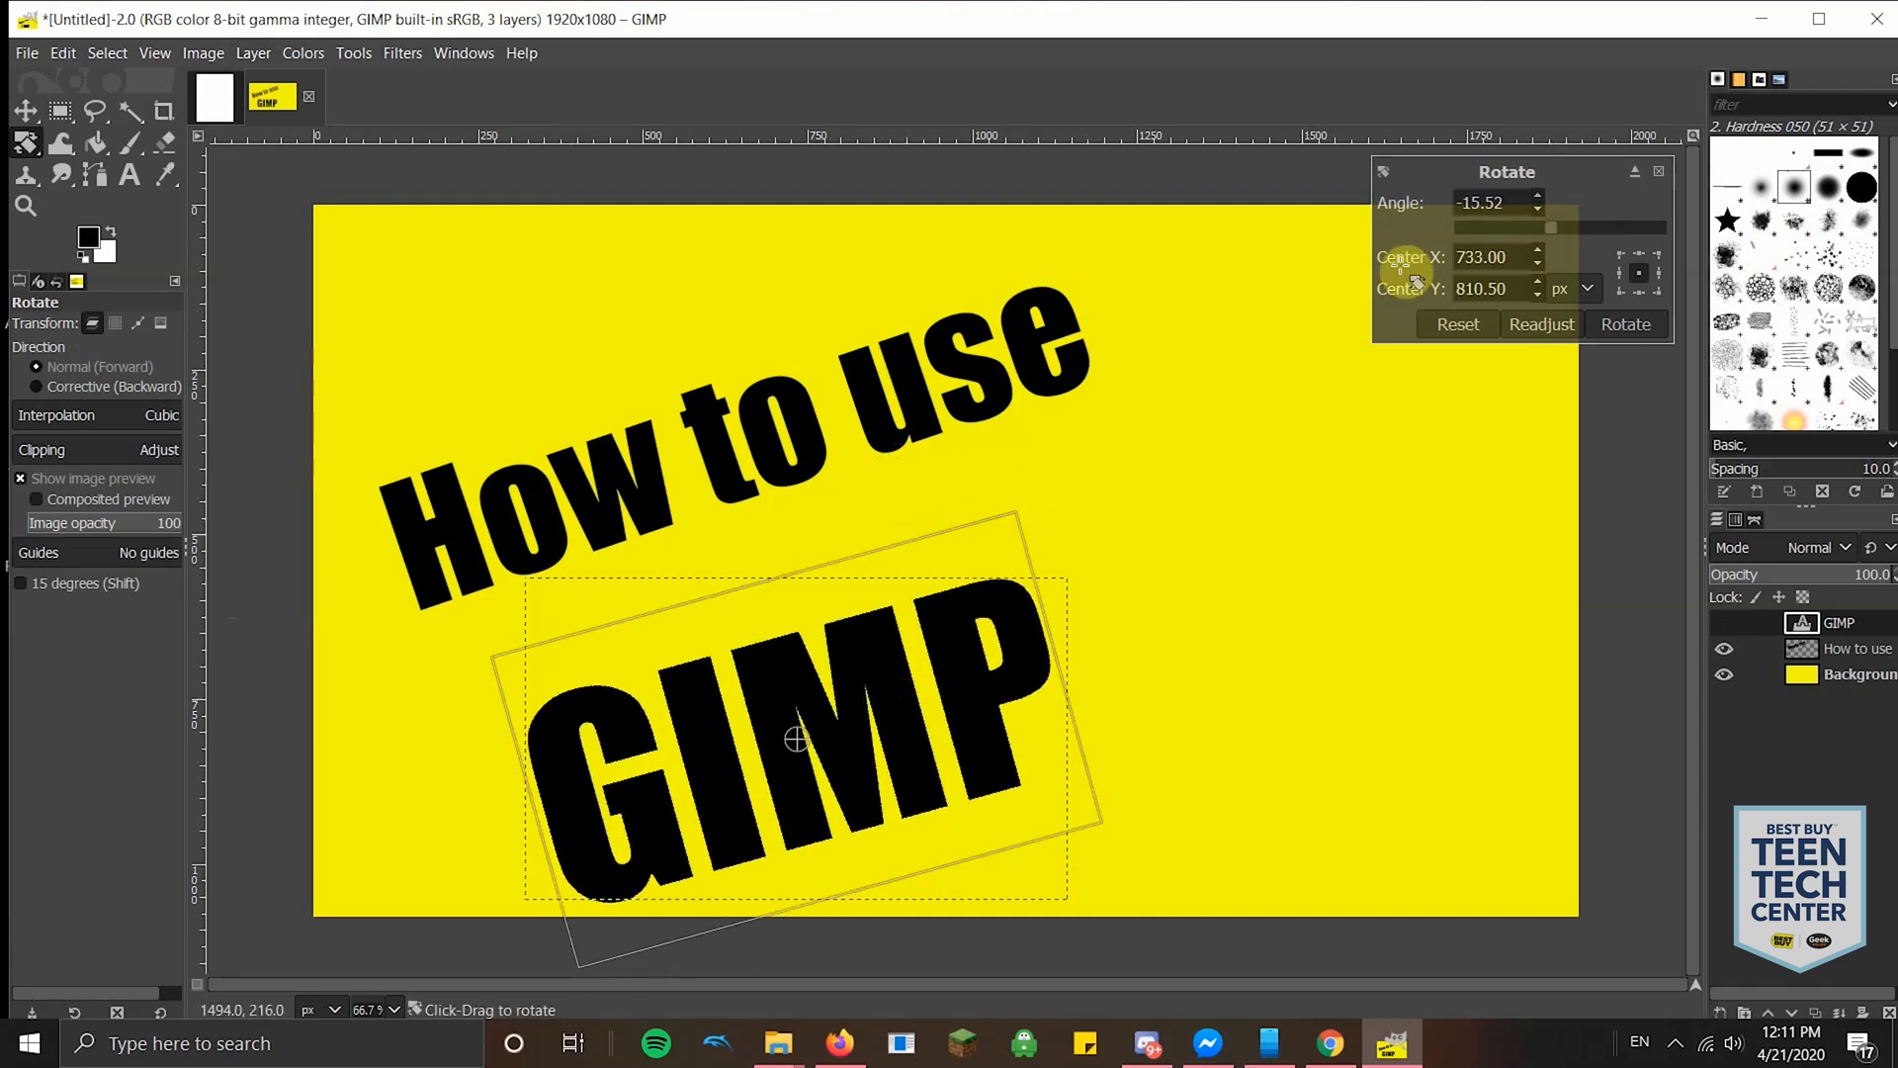
drag(1545, 229, 1545, 227)
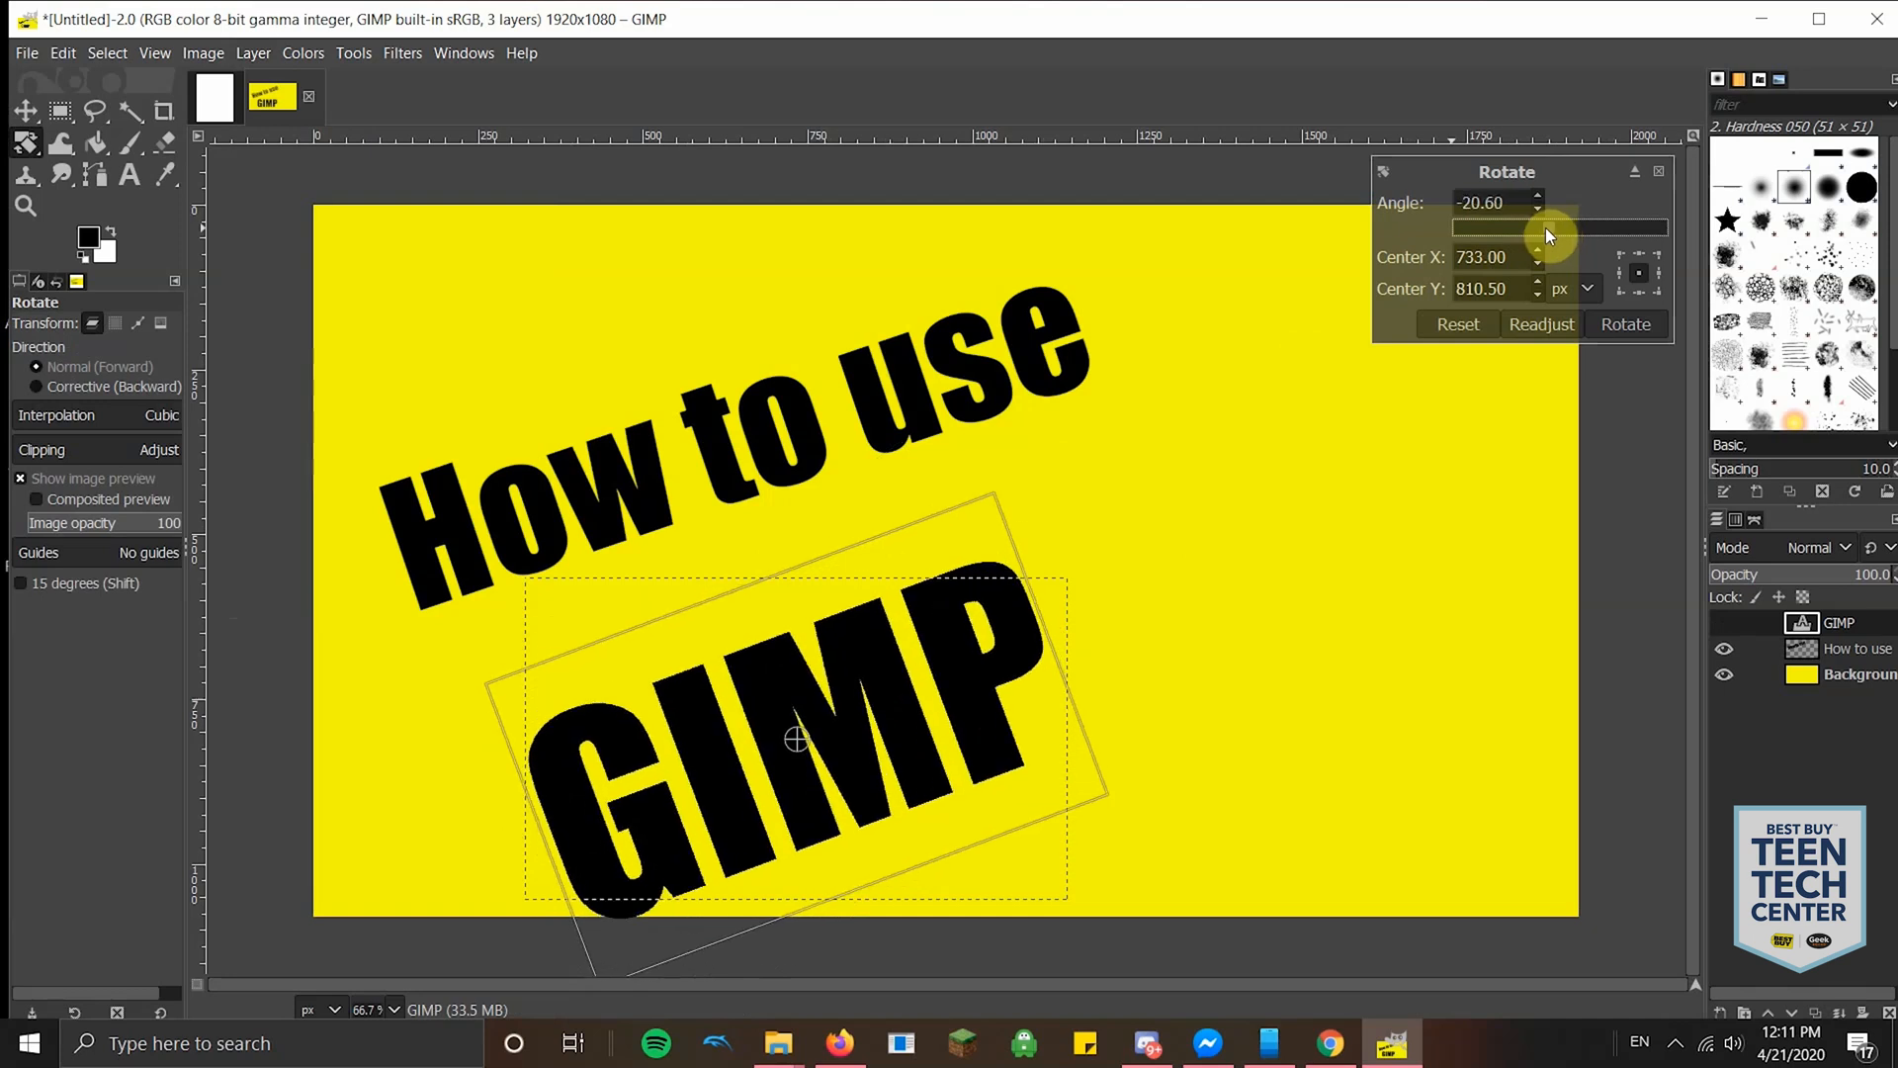
- Reposition both slanted texts, with "How to use" nearer the upper-left corner and "GIMP" fully inside the canvas below it
click(30, 112)
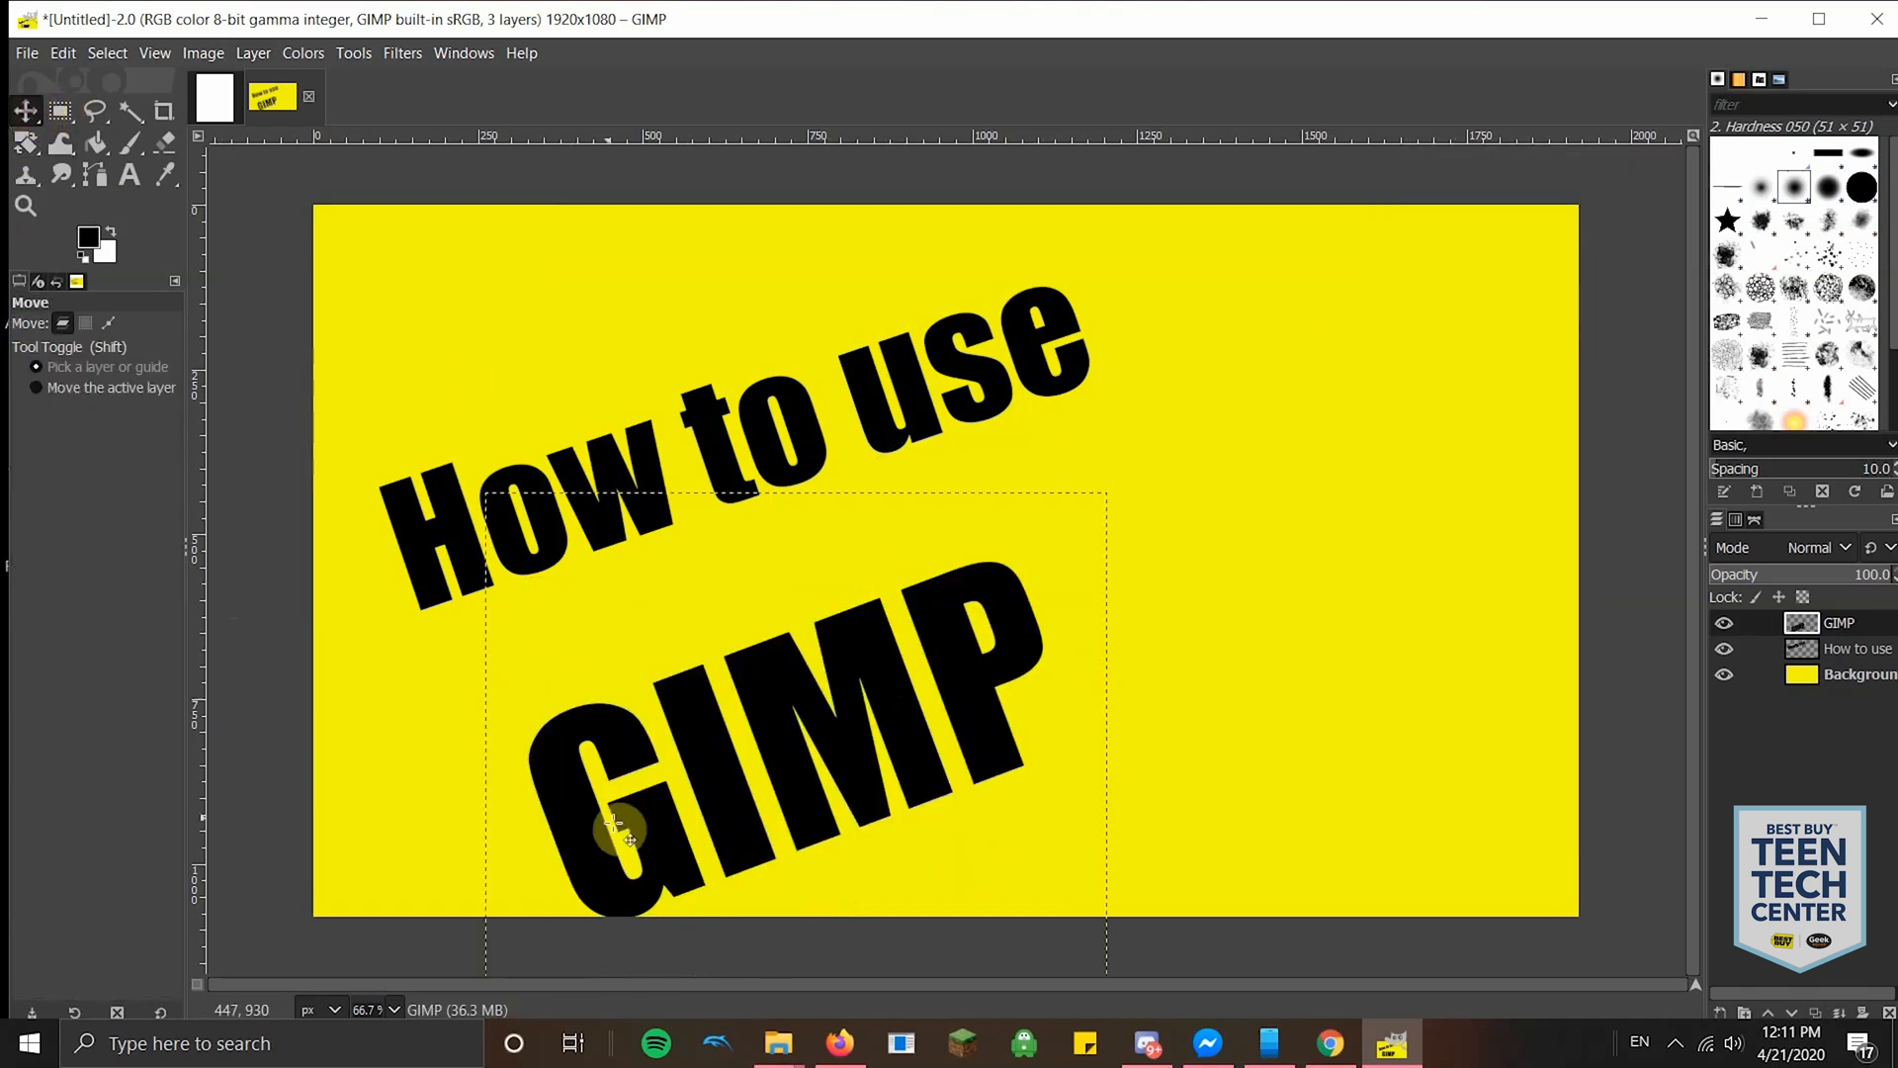
drag(698, 754, 830, 740)
drag(596, 451, 562, 395)
click(889, 698)
drag(890, 698, 826, 696)
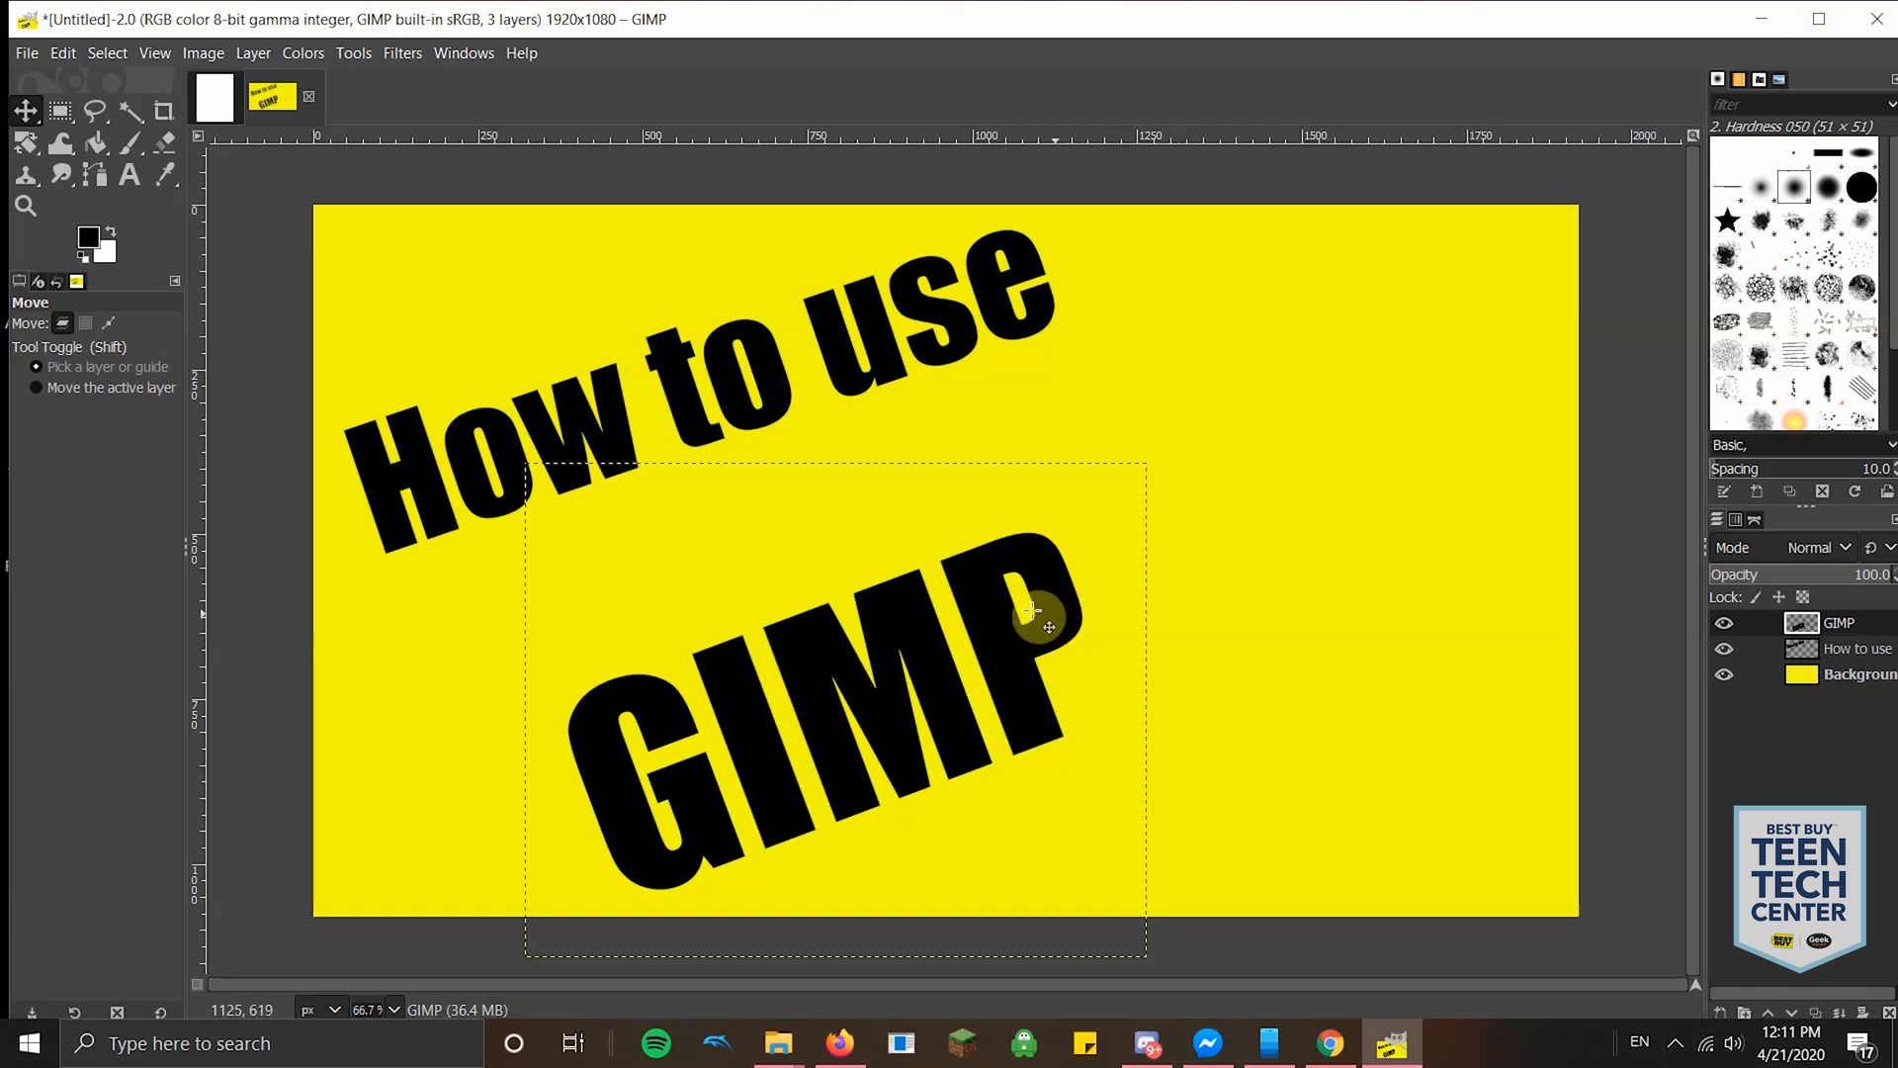
- Import the picture gimp-4952017_960_720 from the ADOBE > GIMP VID folder into the yellow image as a new layer
mouse_move(764, 1033)
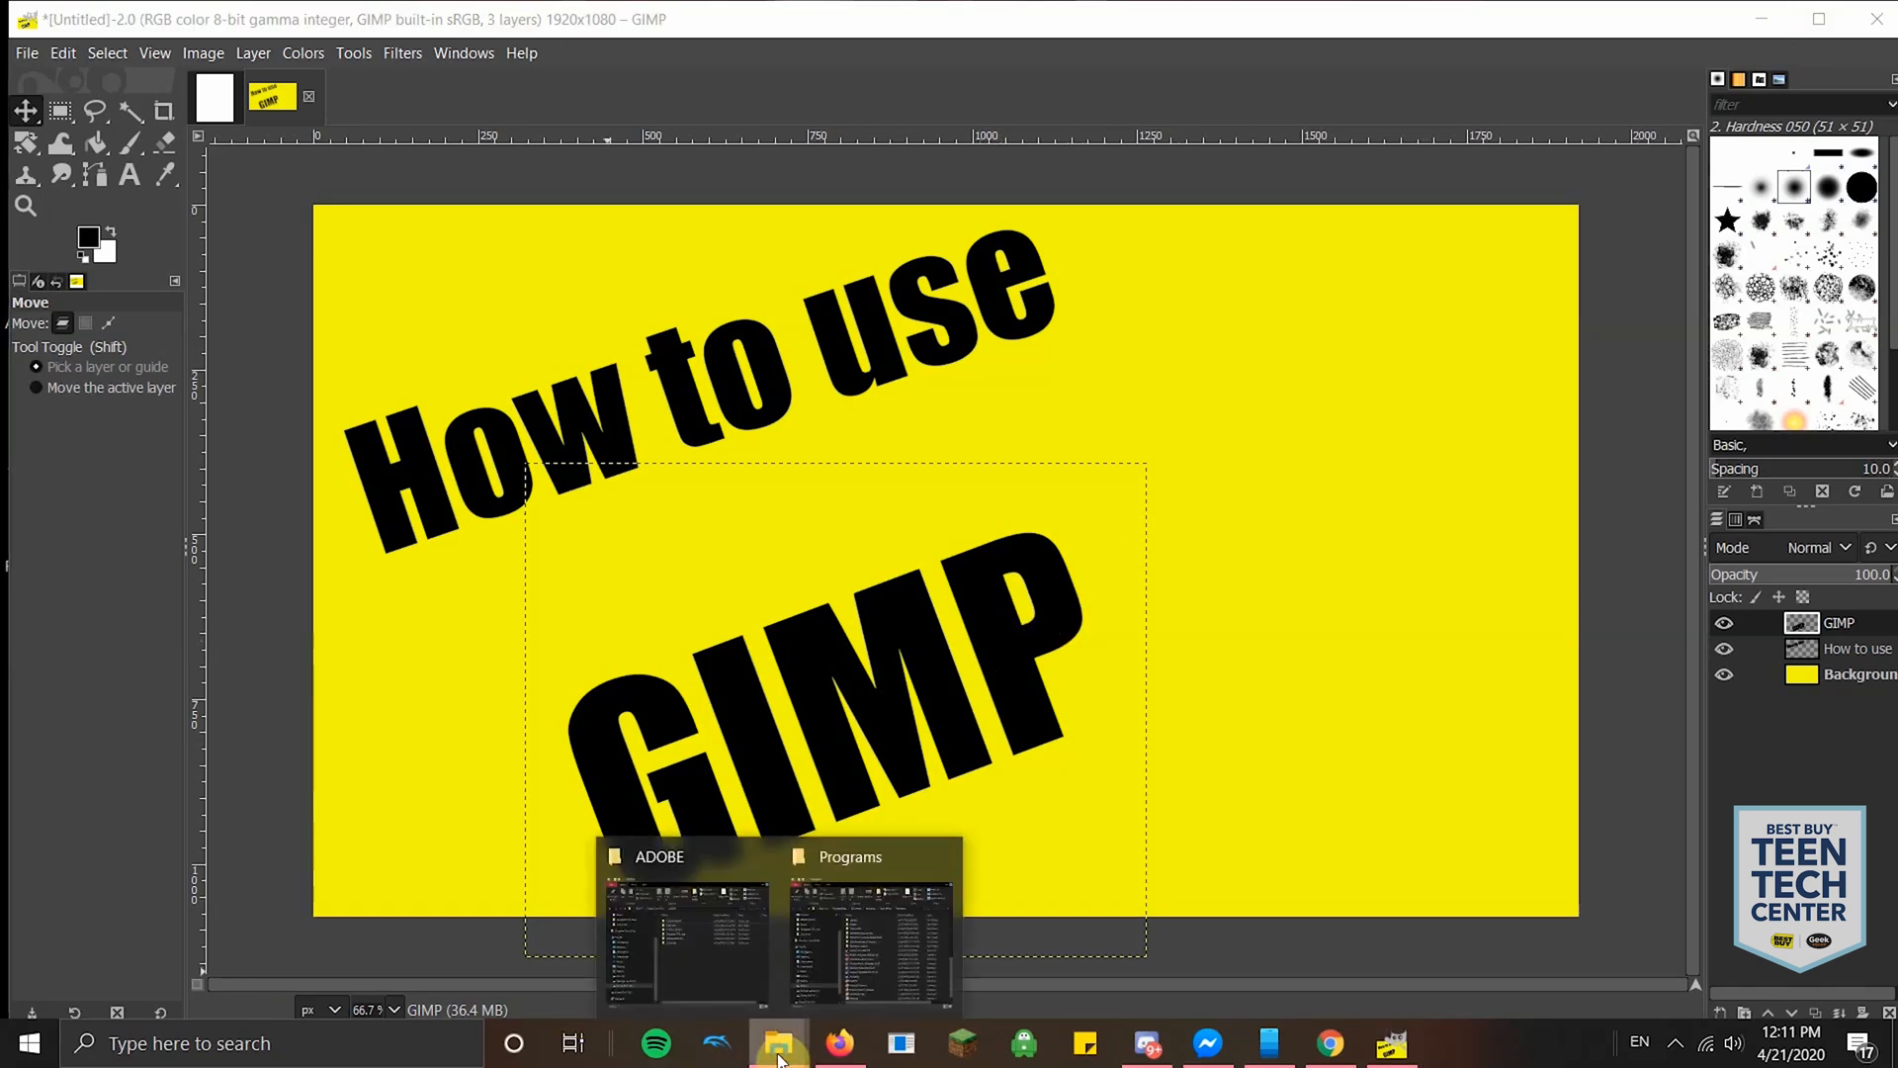
click(736, 1001)
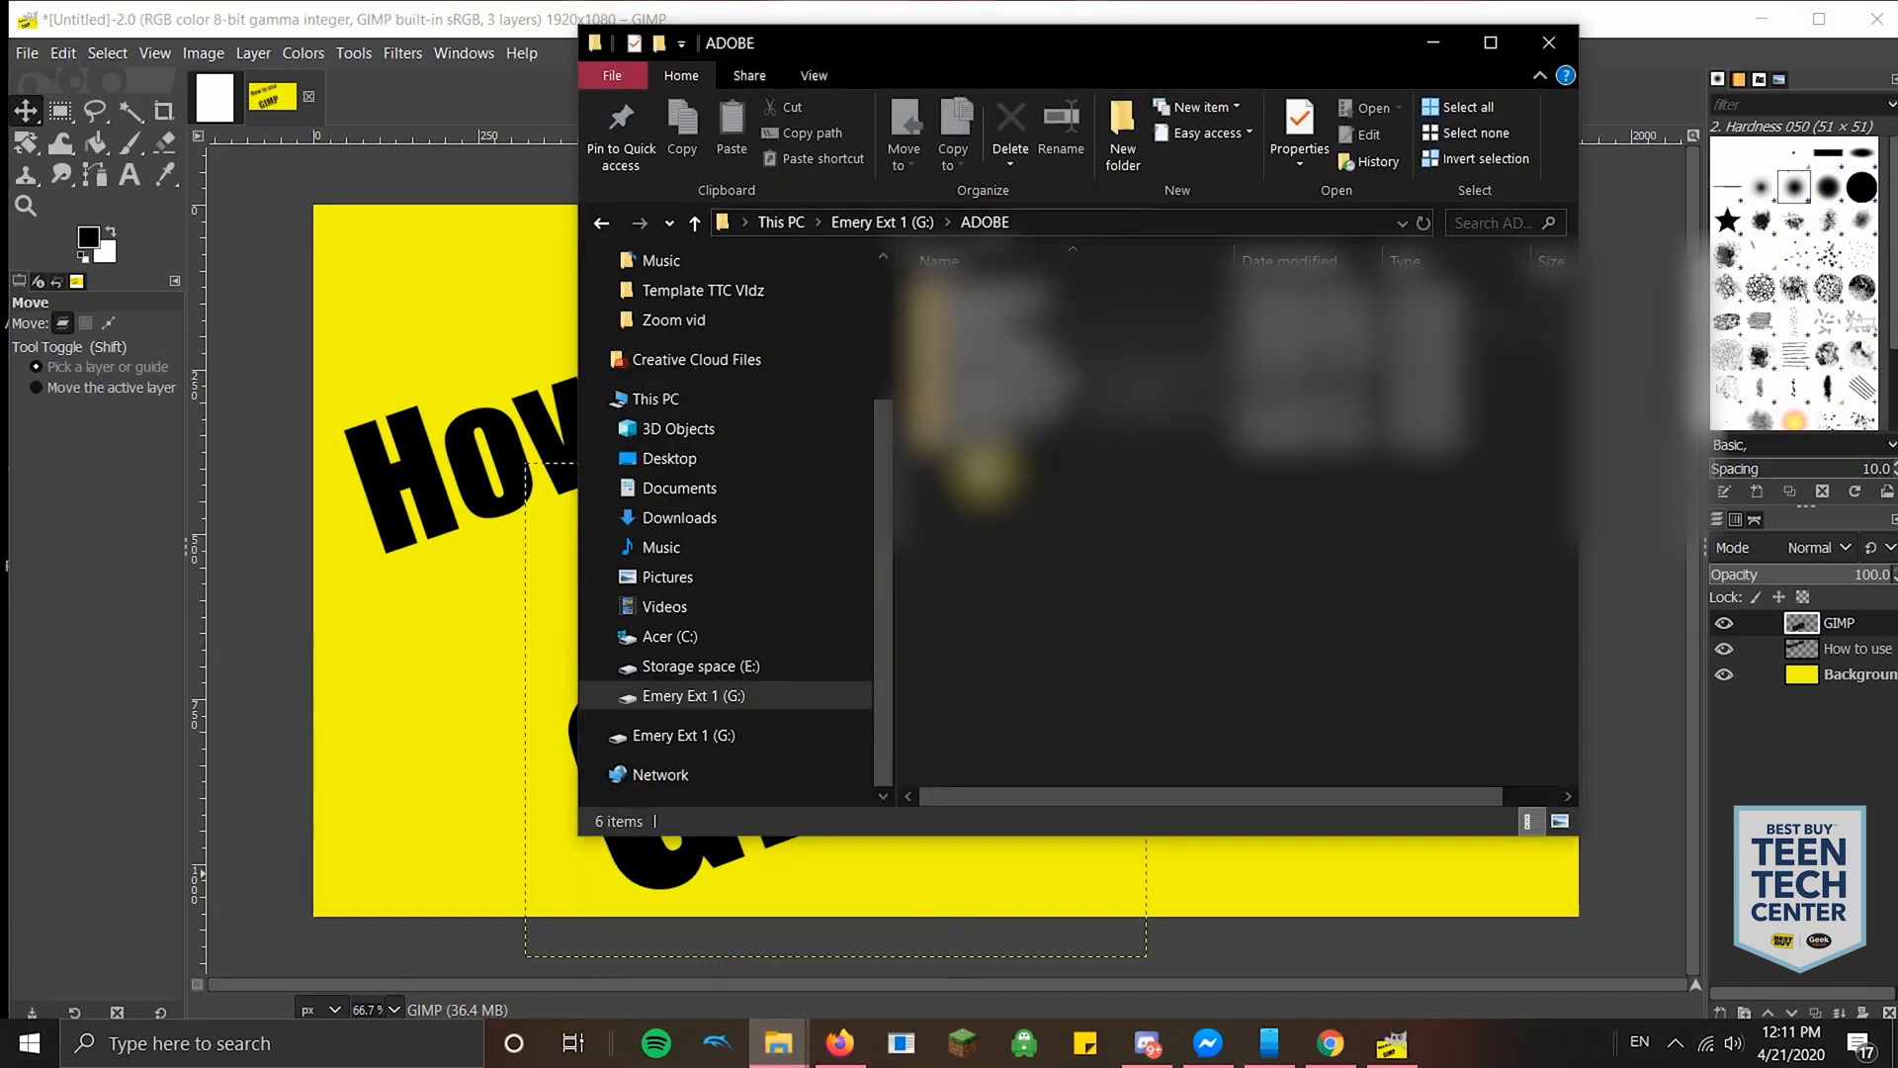
double_click(1112, 392)
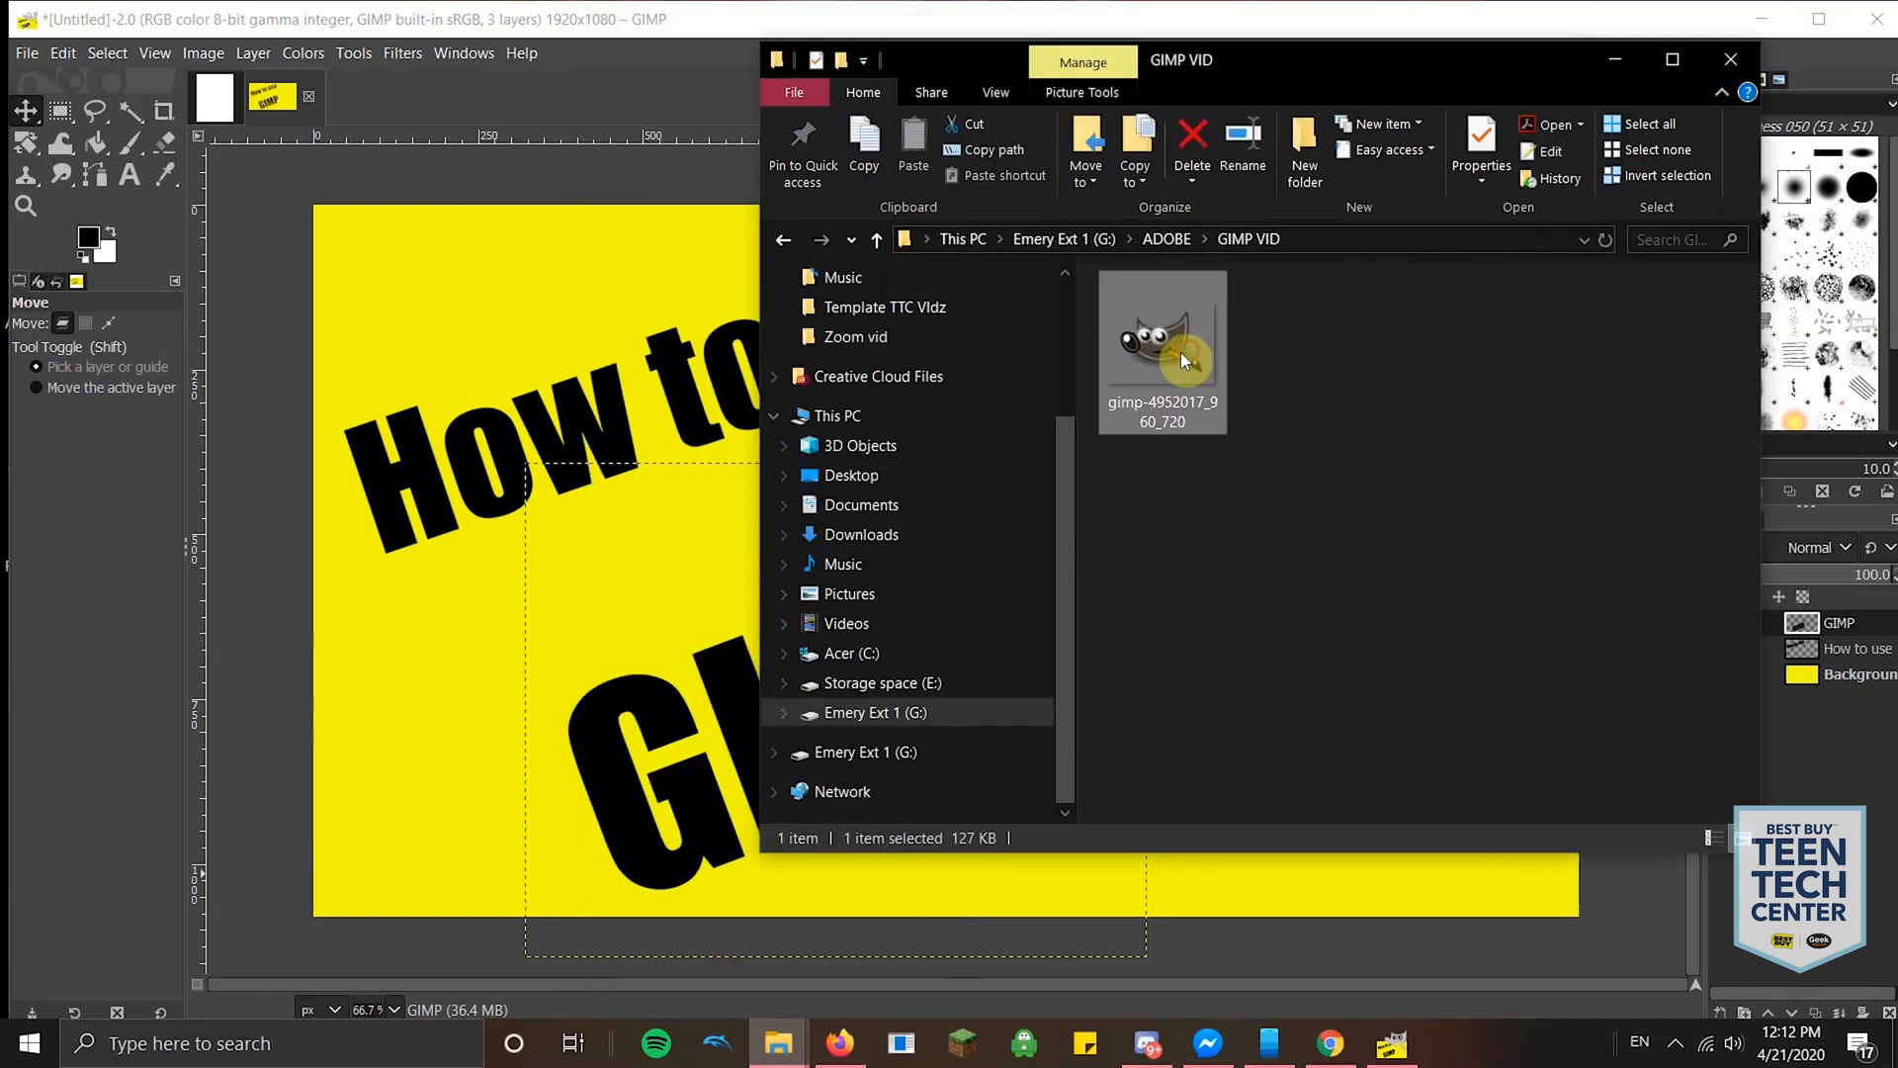
drag(1253, 55, 655, 183)
drag(566, 463, 1387, 450)
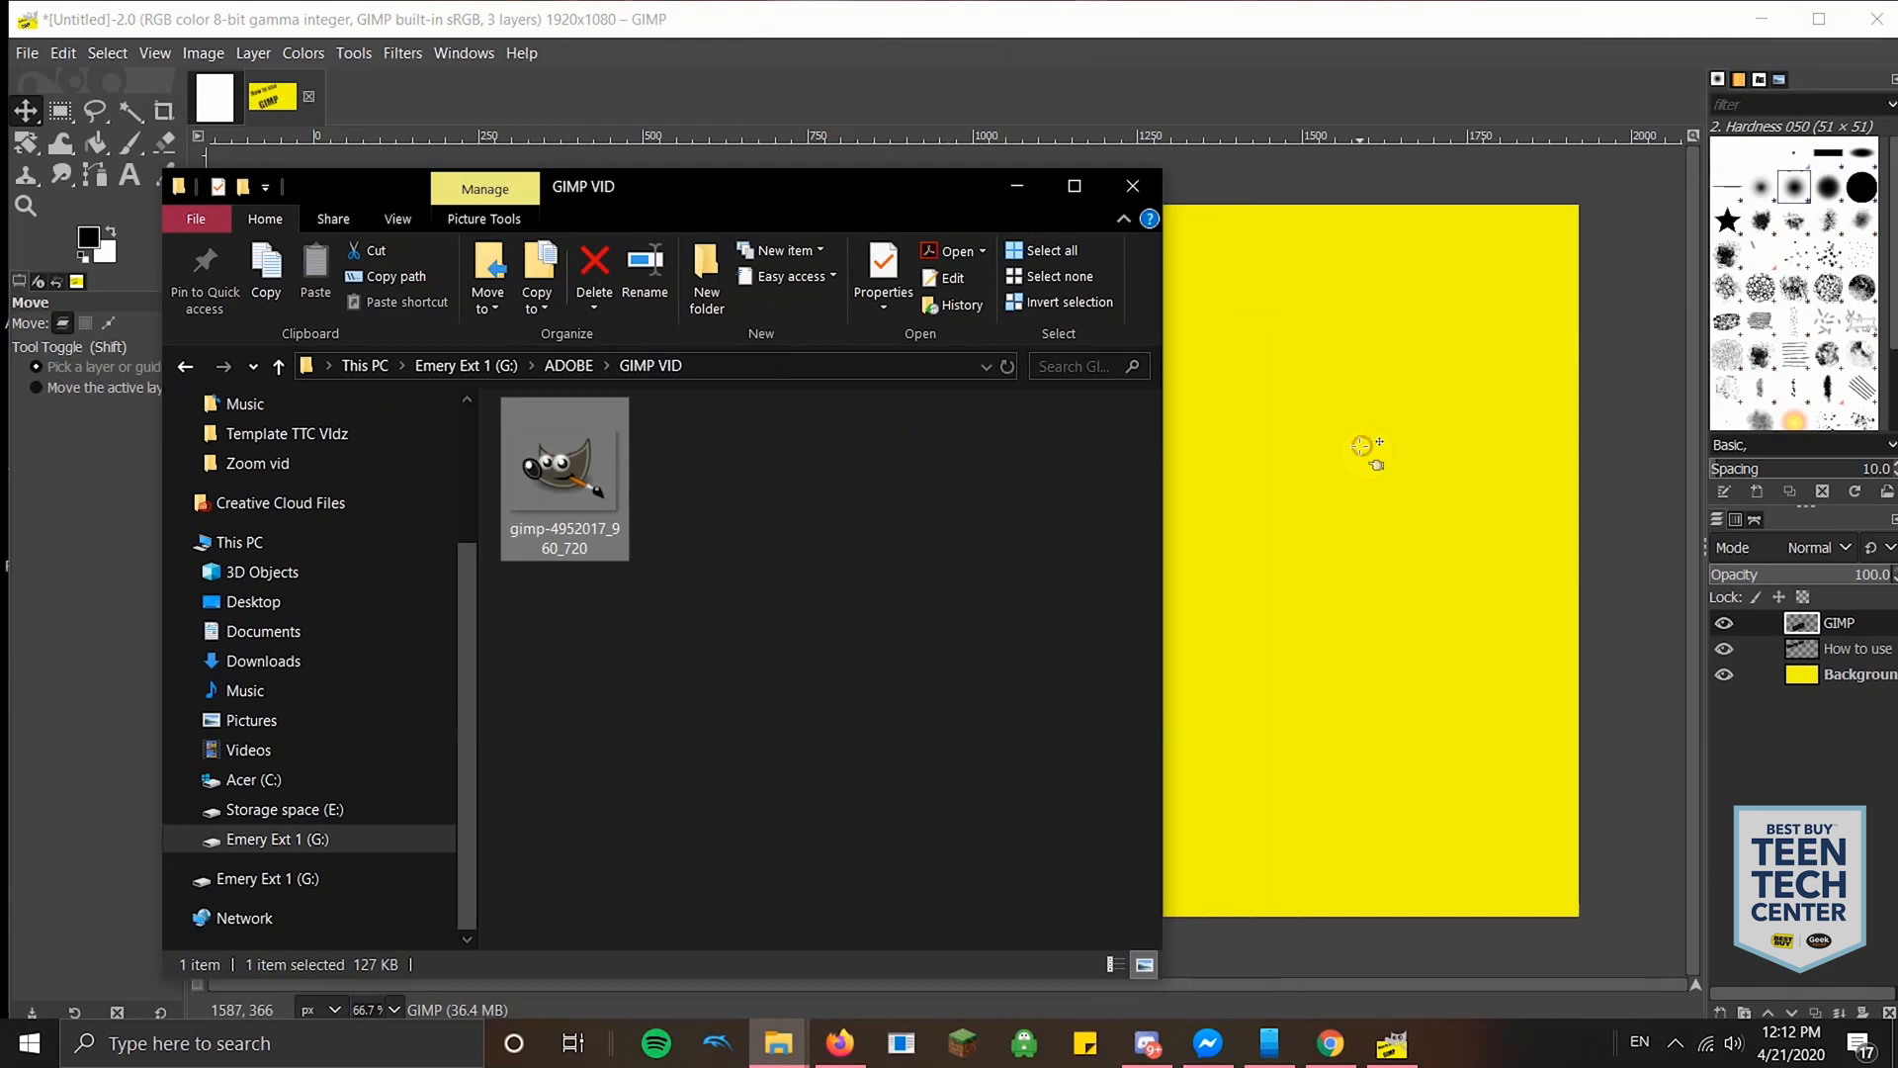
drag(1374, 531, 1369, 532)
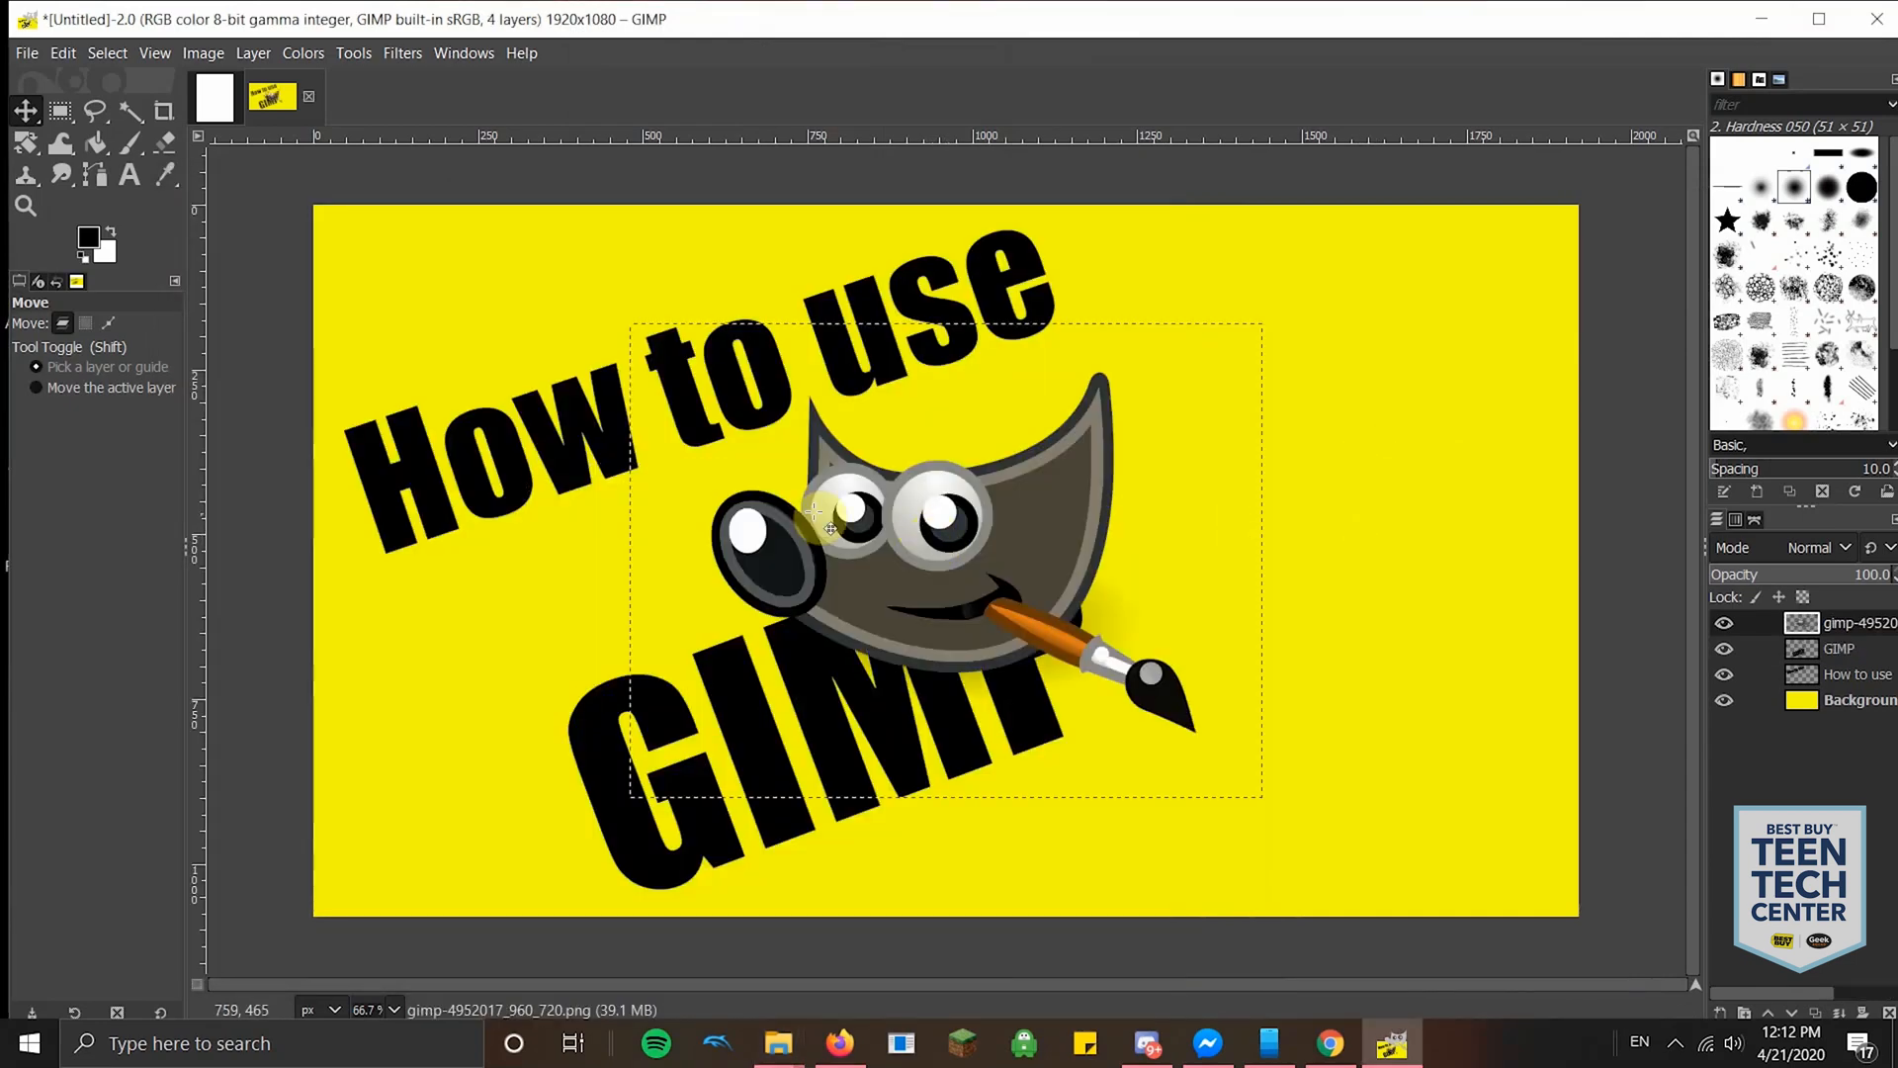
- Move the mascot beside the text at the canvas's right edge and bring "GIMP" up closer beneath "How to use"
drag(1007, 561, 1453, 603)
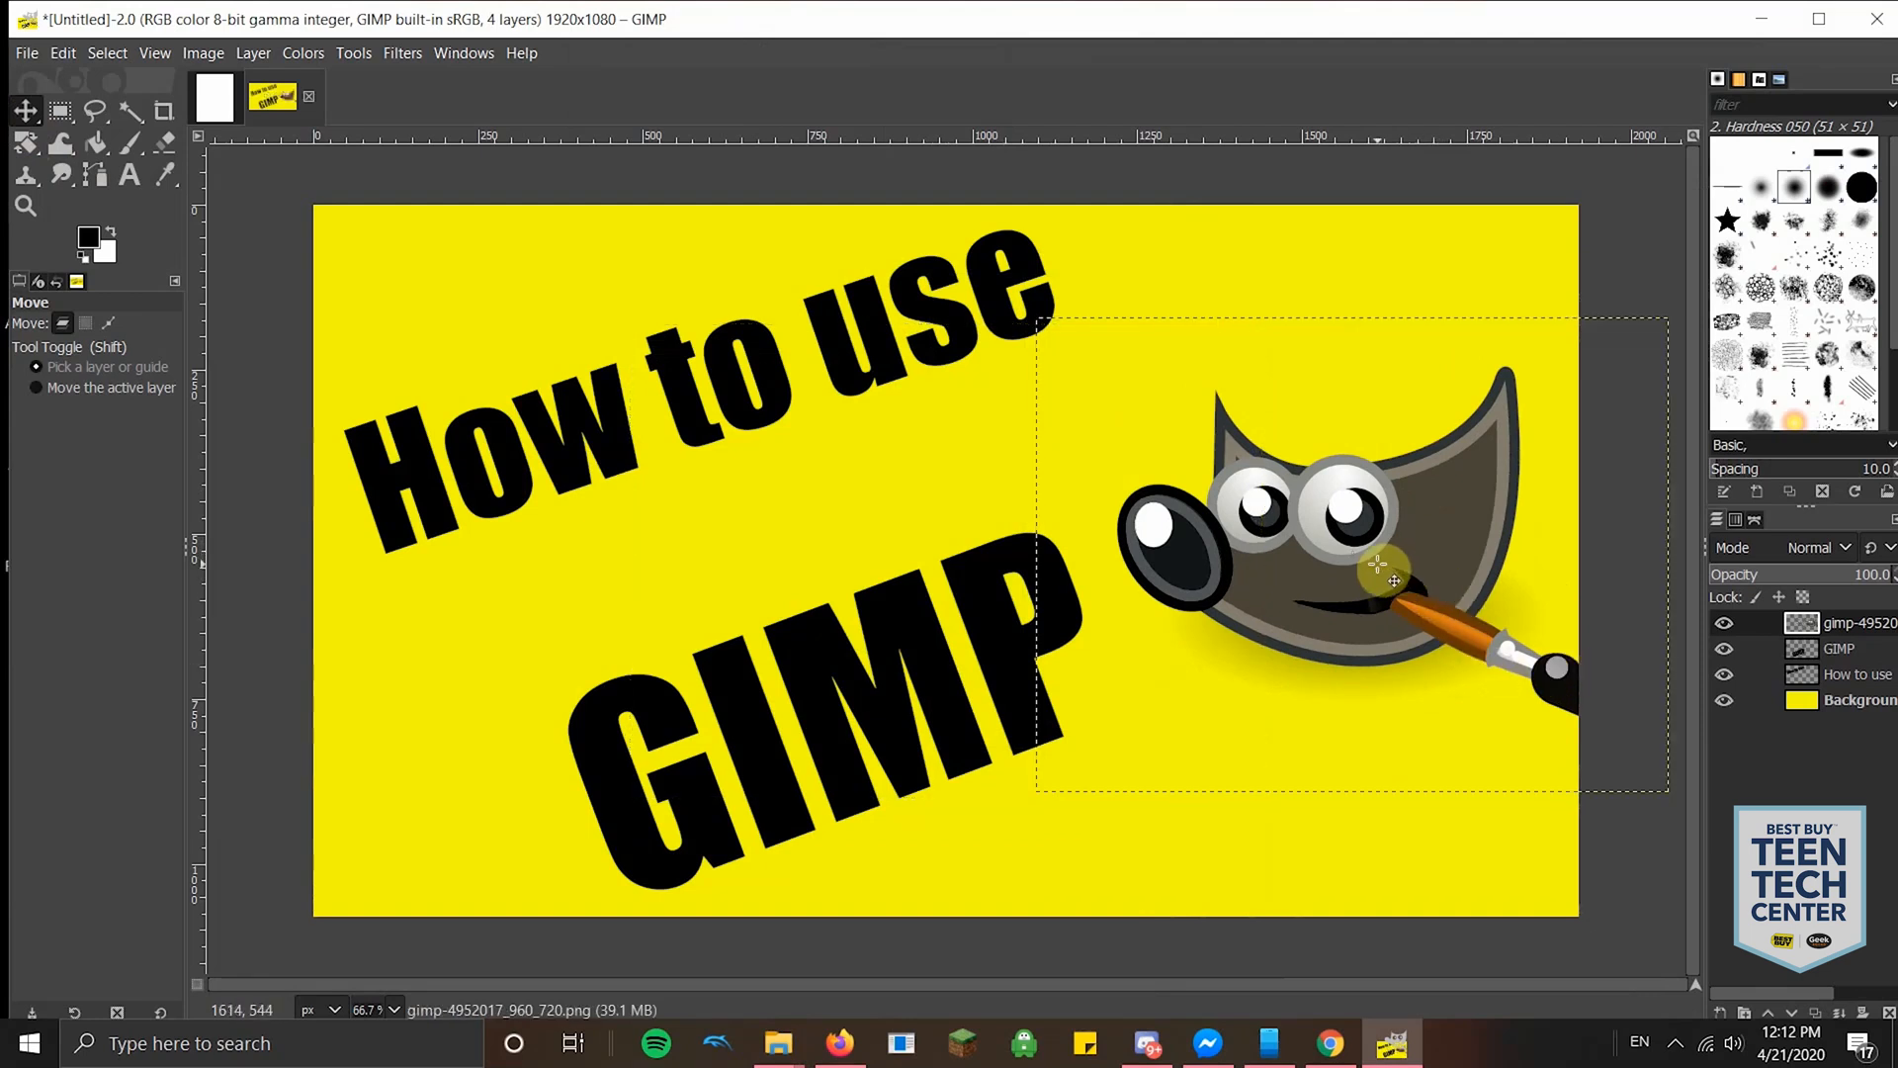
drag(1394, 581, 1377, 565)
drag(796, 640, 692, 562)
drag(1182, 571, 1108, 566)
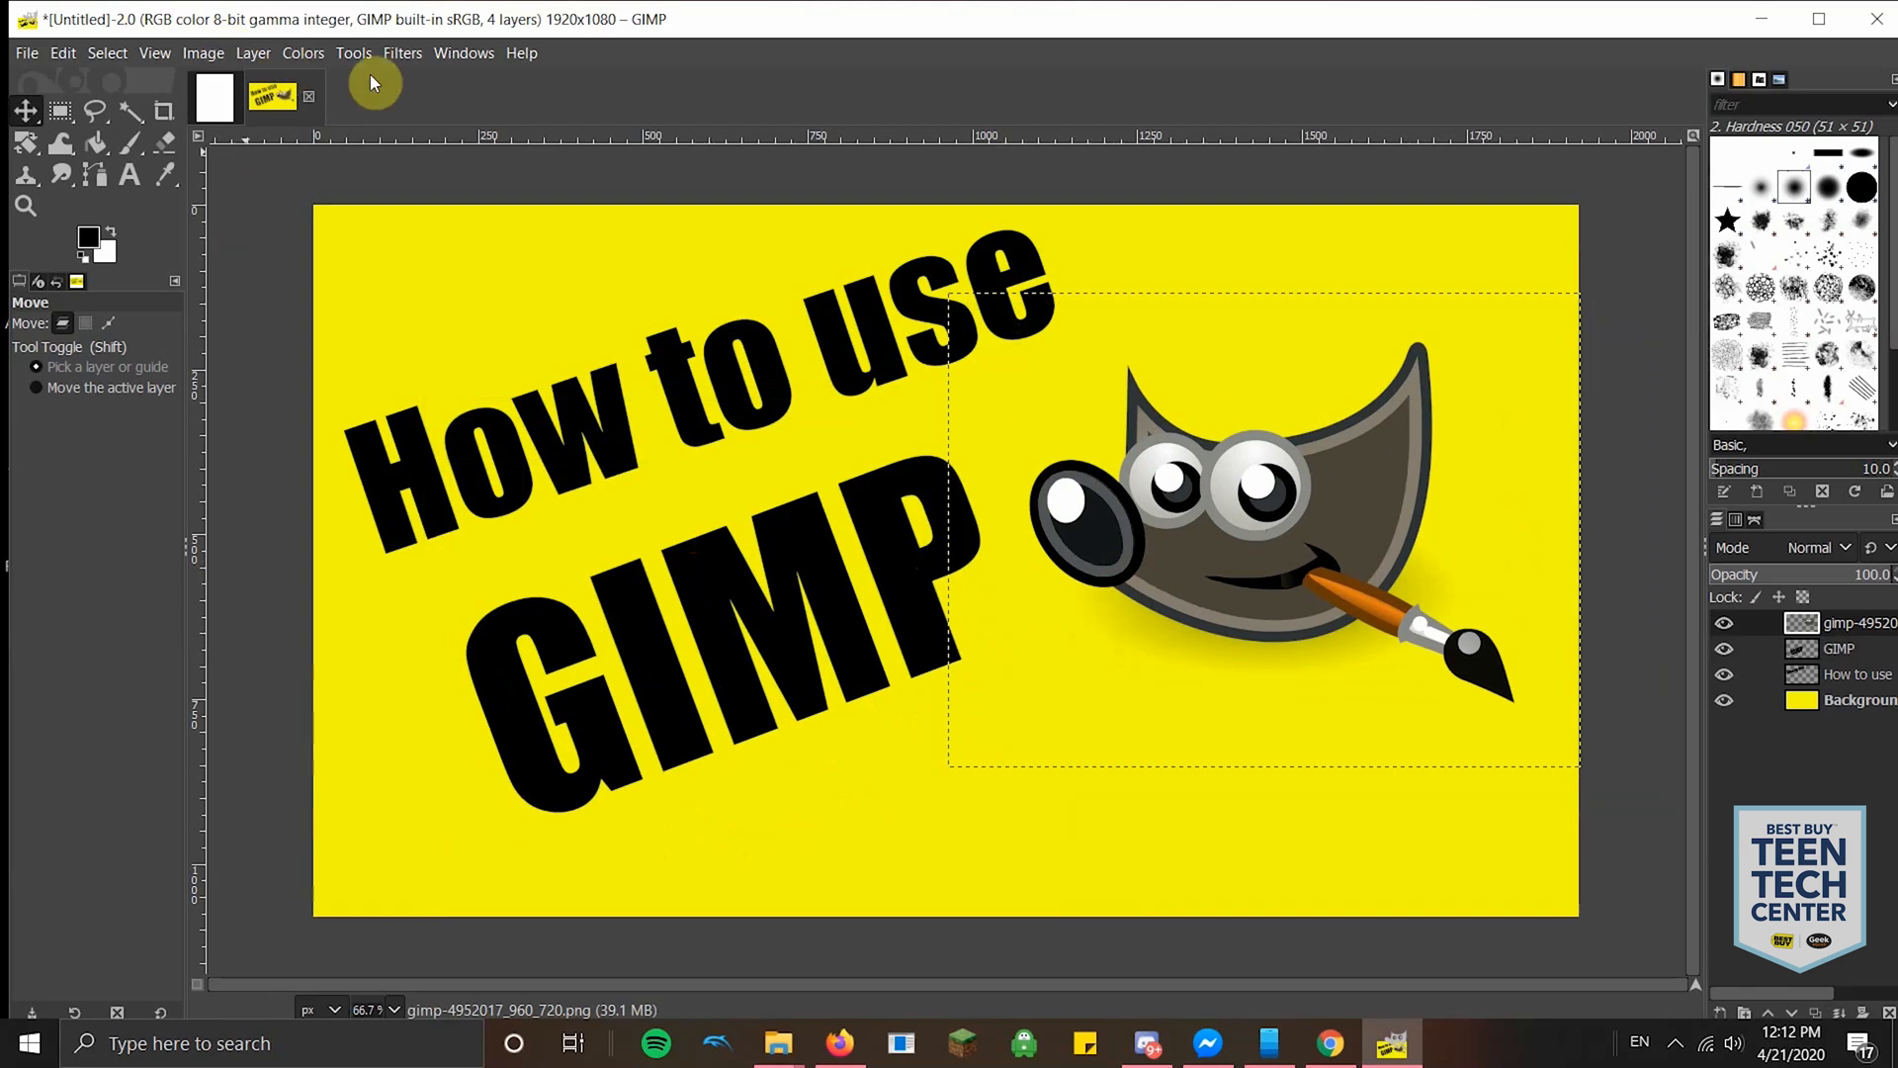
- Rotate the mascot layer by -13.43 degrees to match the slant of the text
click(253, 52)
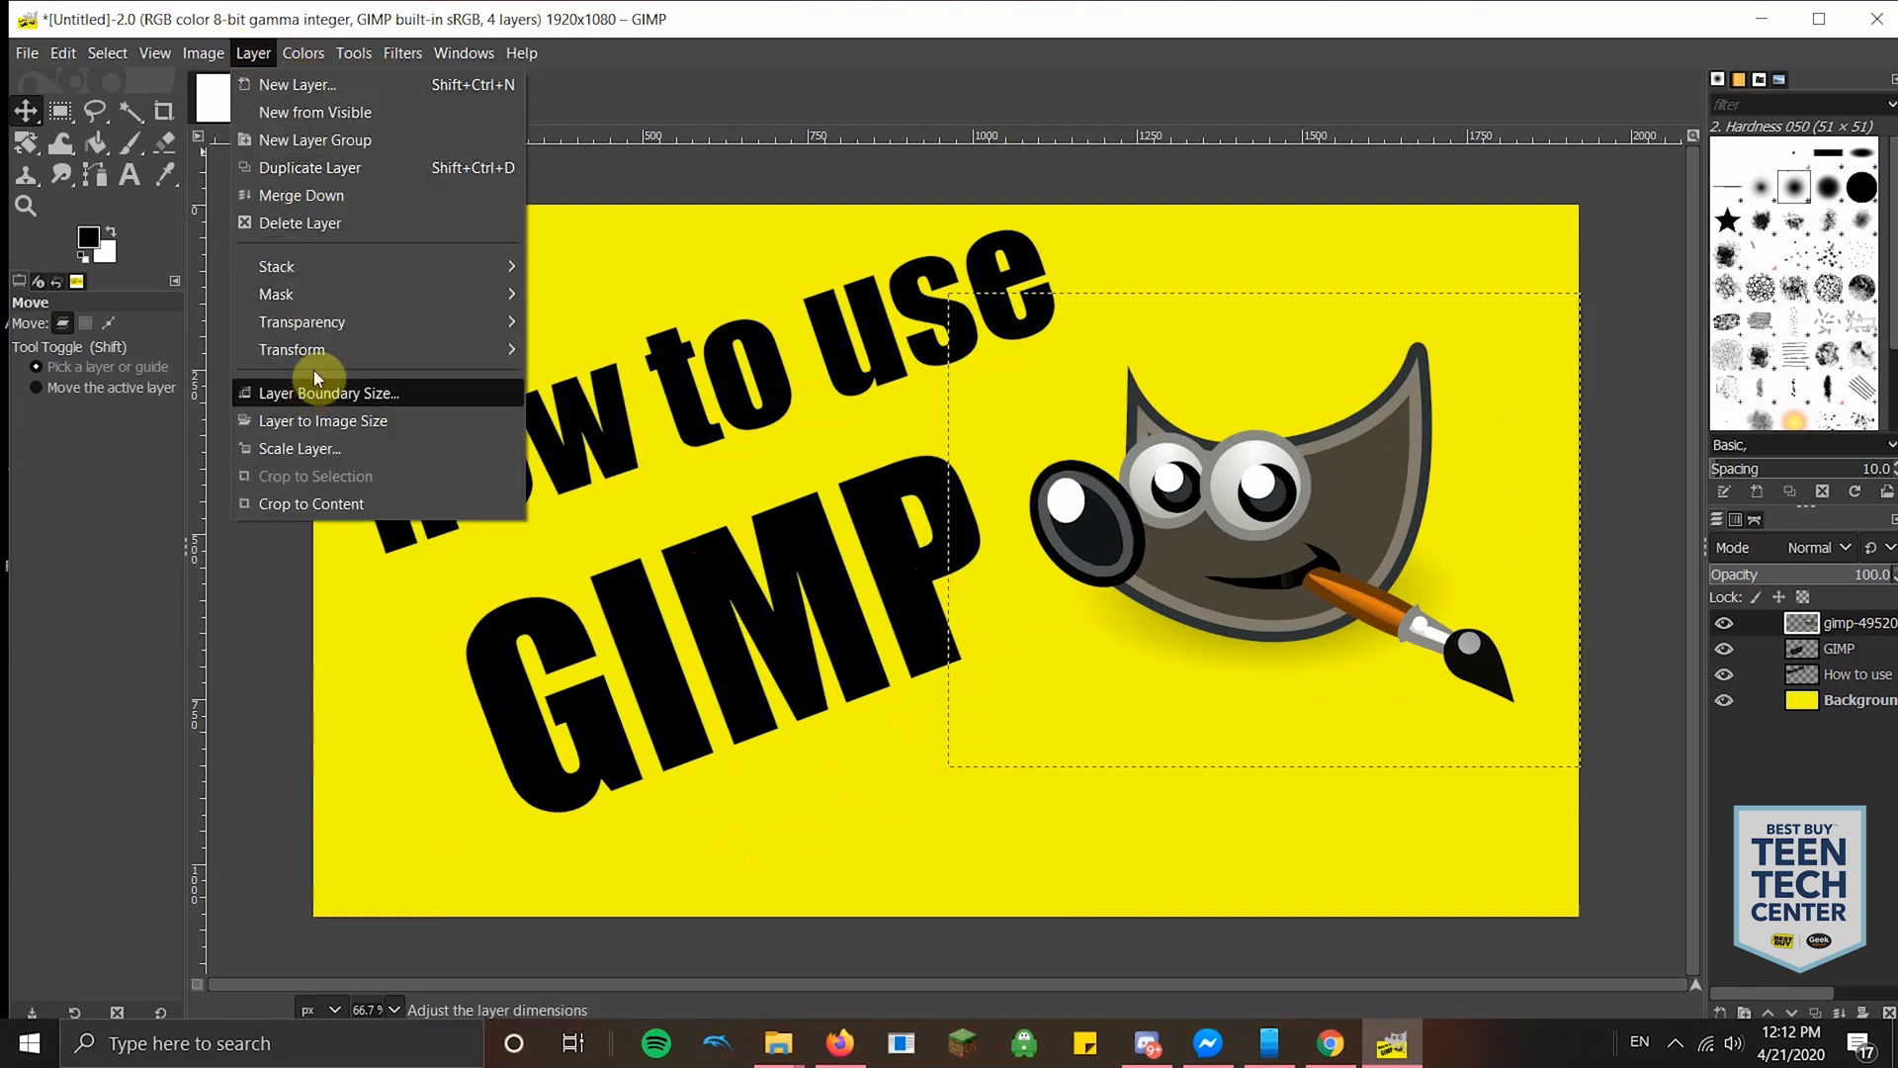
mouse_move(509, 351)
click(667, 497)
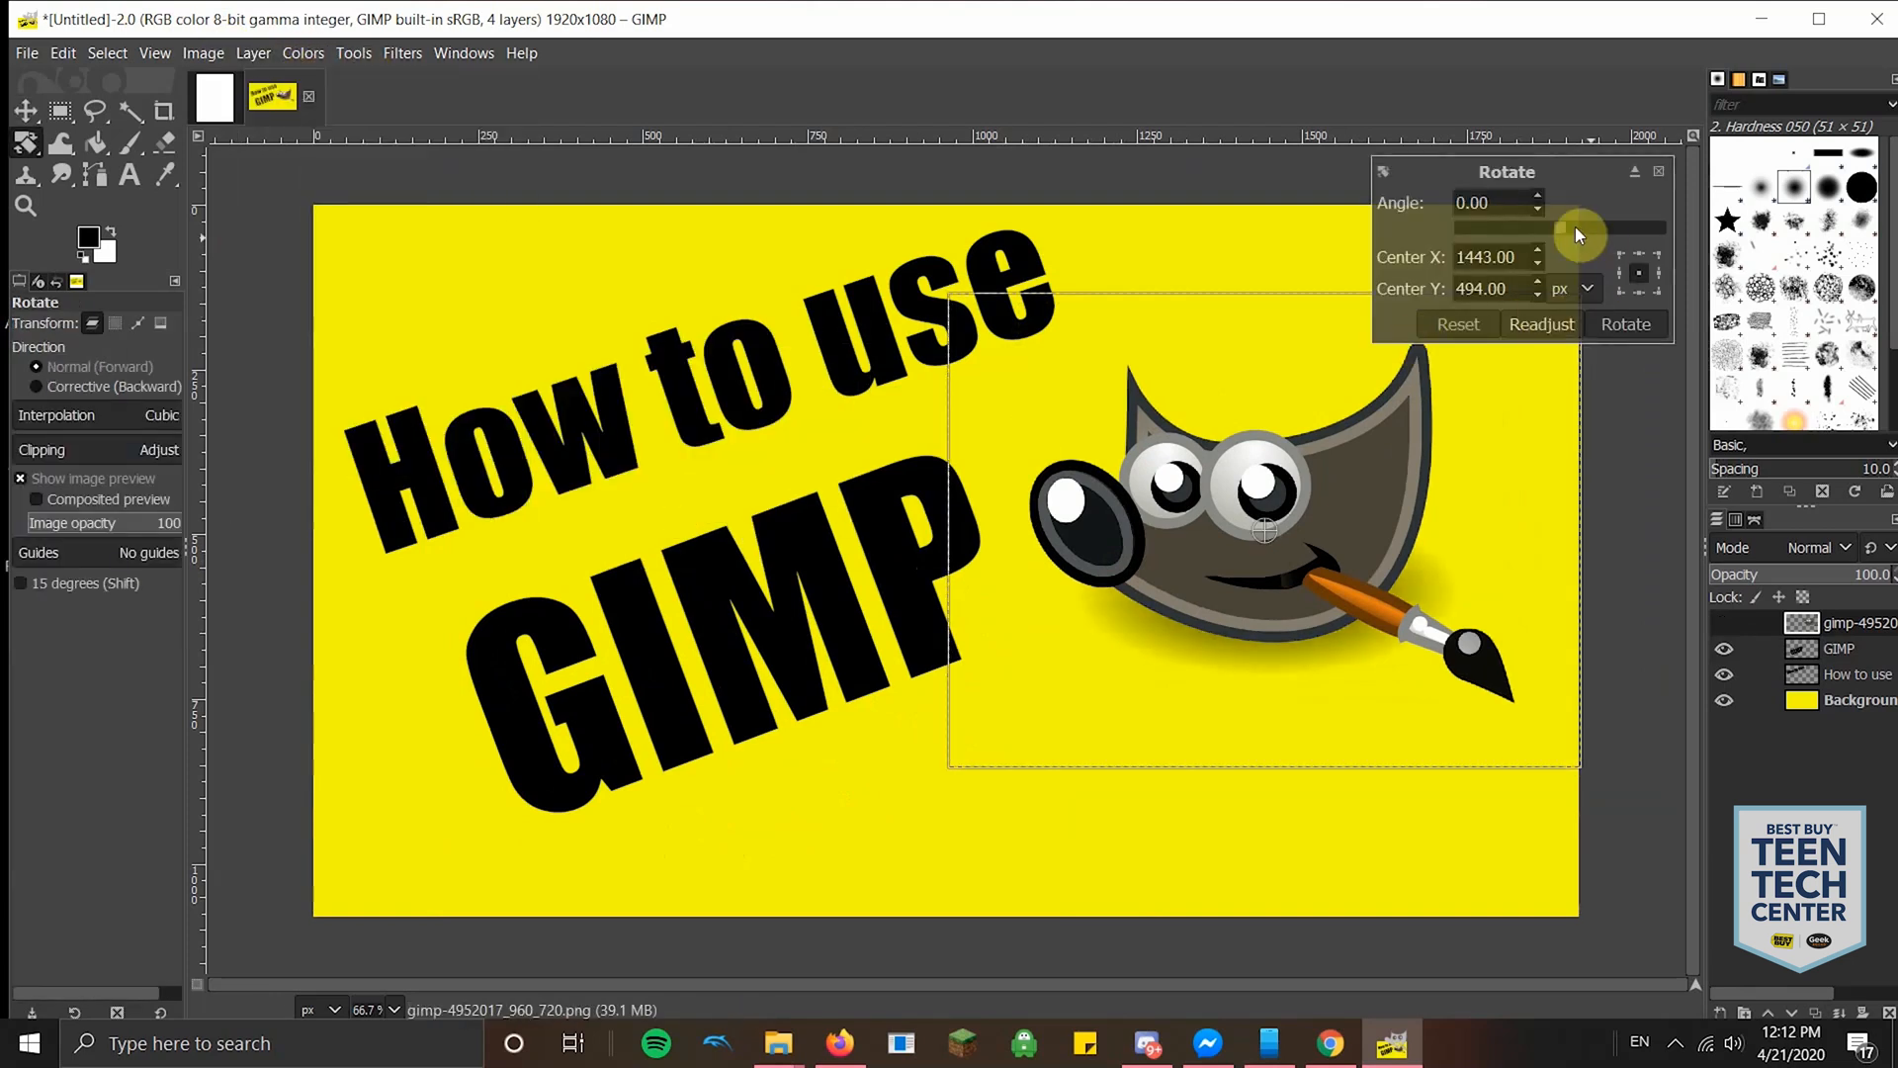
mouse_move(1552, 225)
mouse_down()
mouse_move(1522, 228)
mouse_move(1545, 225)
mouse_up()
drag(1340, 596, 1341, 555)
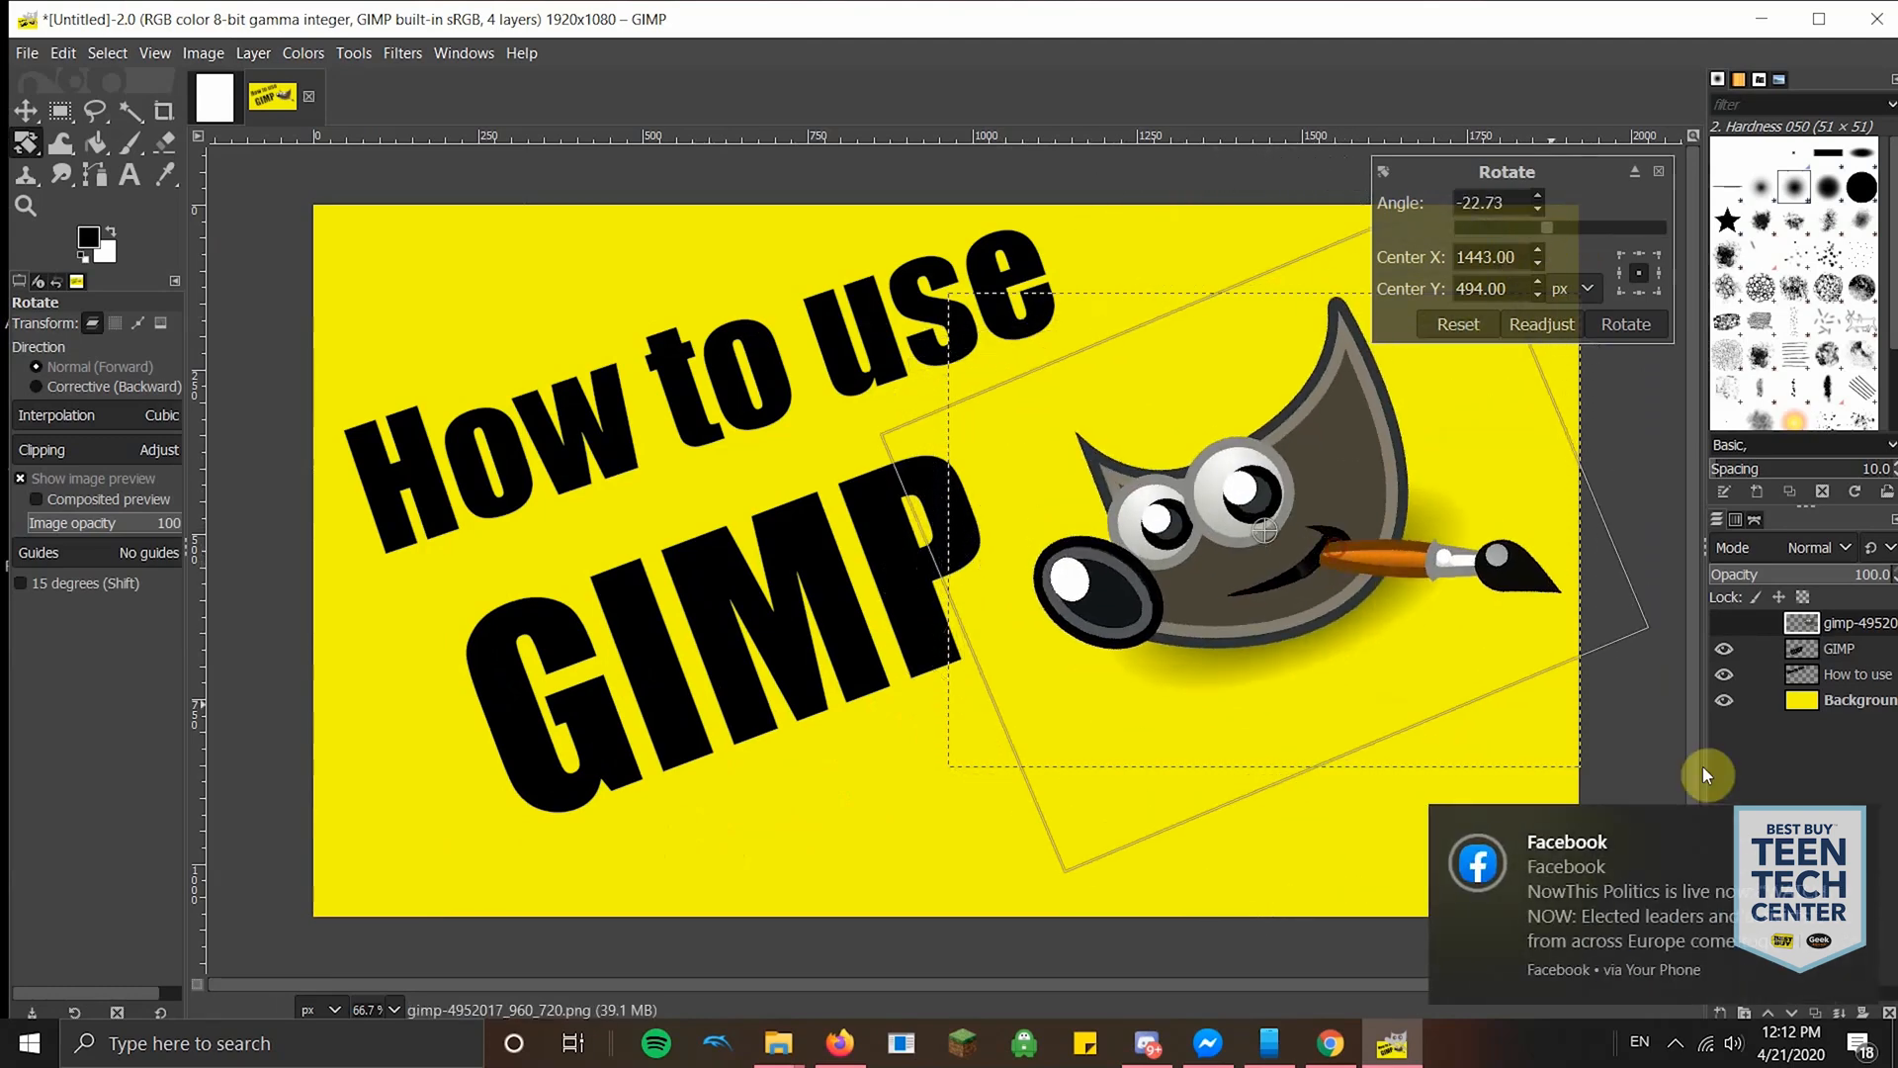
click(1852, 829)
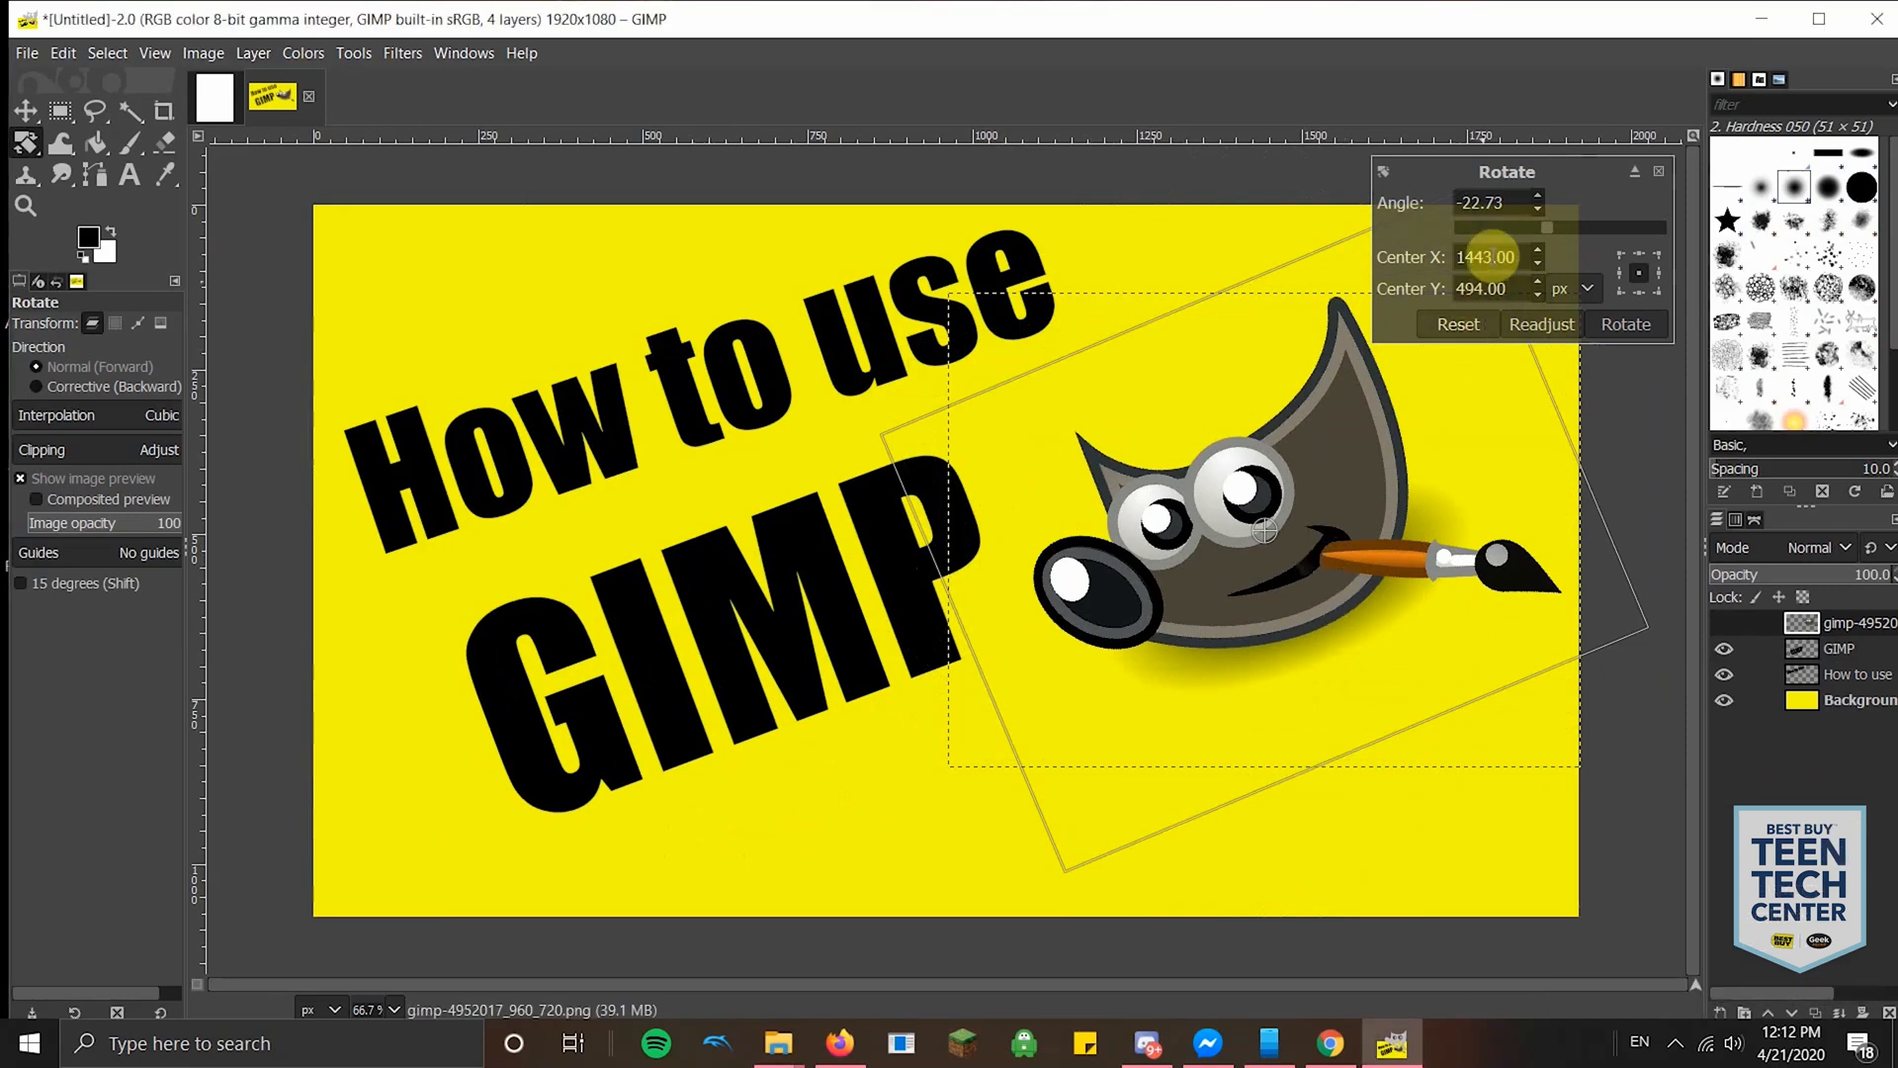
drag(1546, 230, 1550, 229)
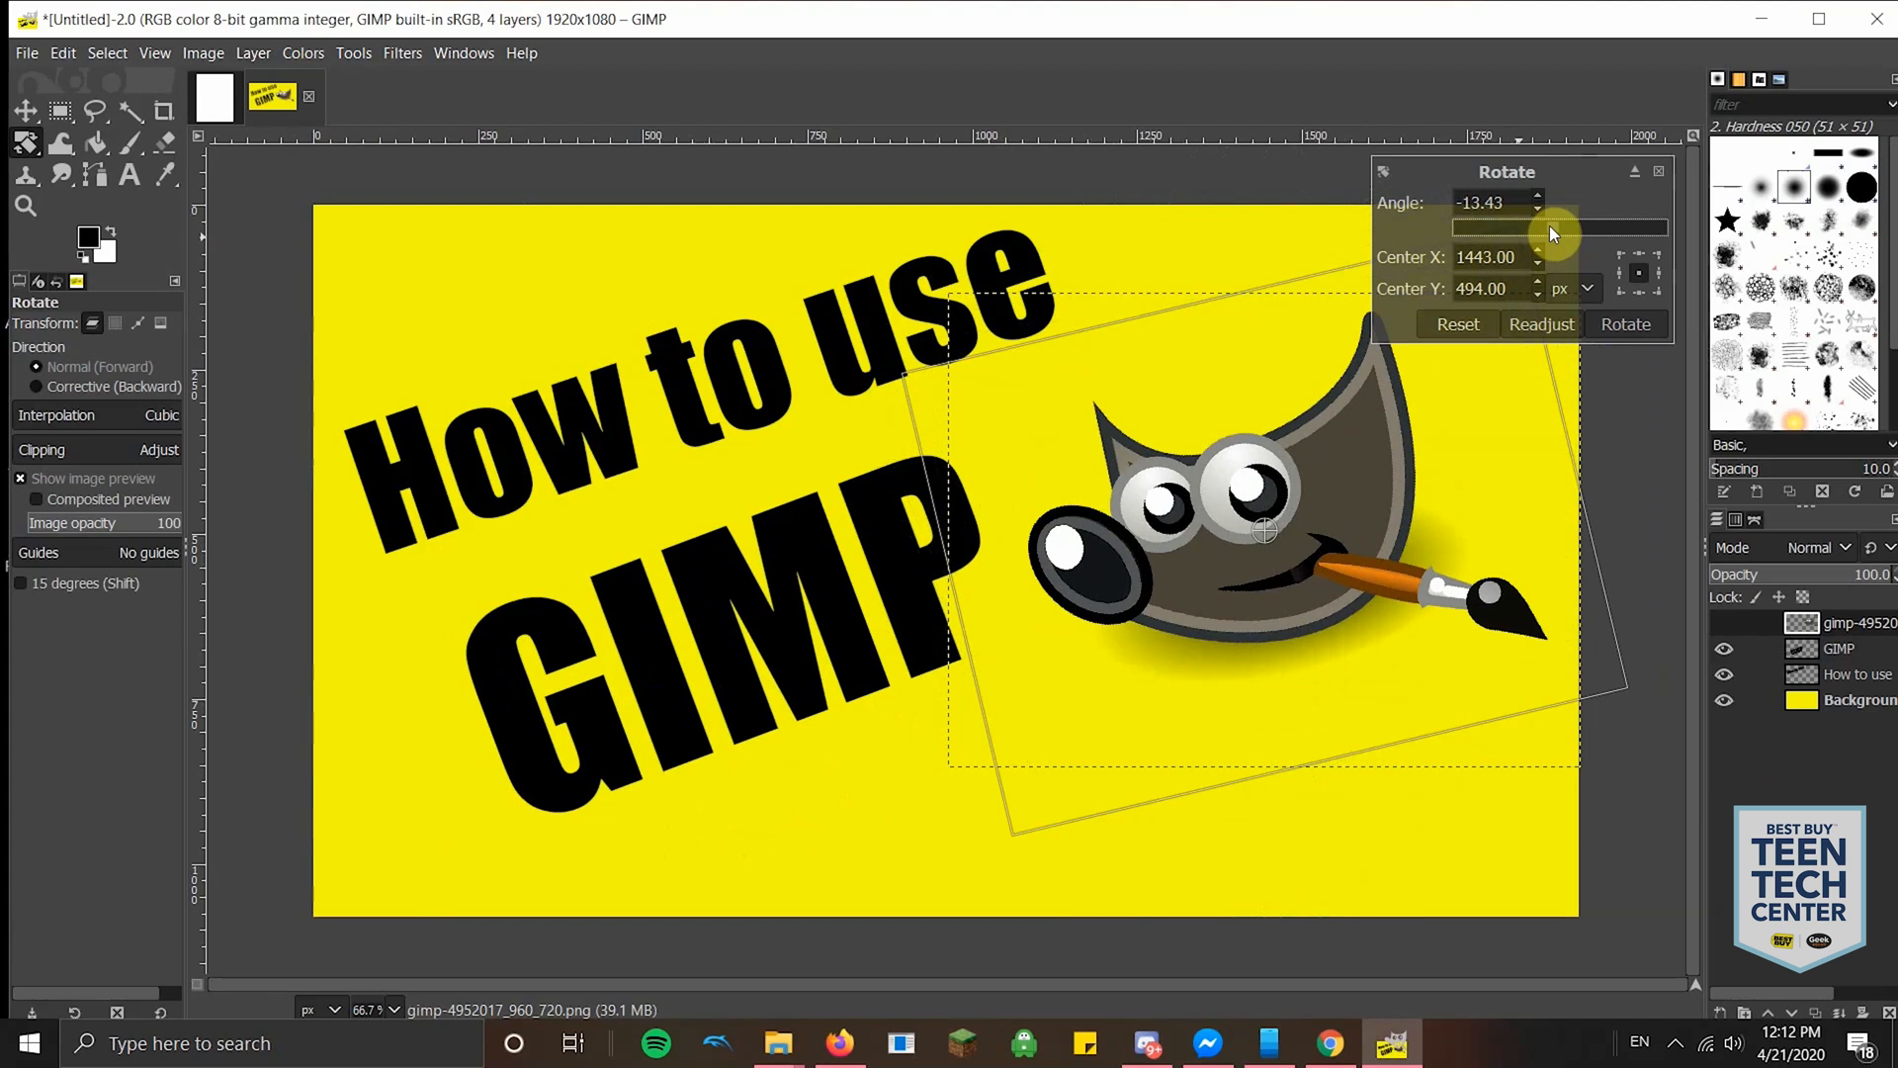
- Reposition the rotated mascot in the lower-right area of the canvas, with its brush tip inside the edge
click(30, 113)
drag(1244, 534, 1232, 486)
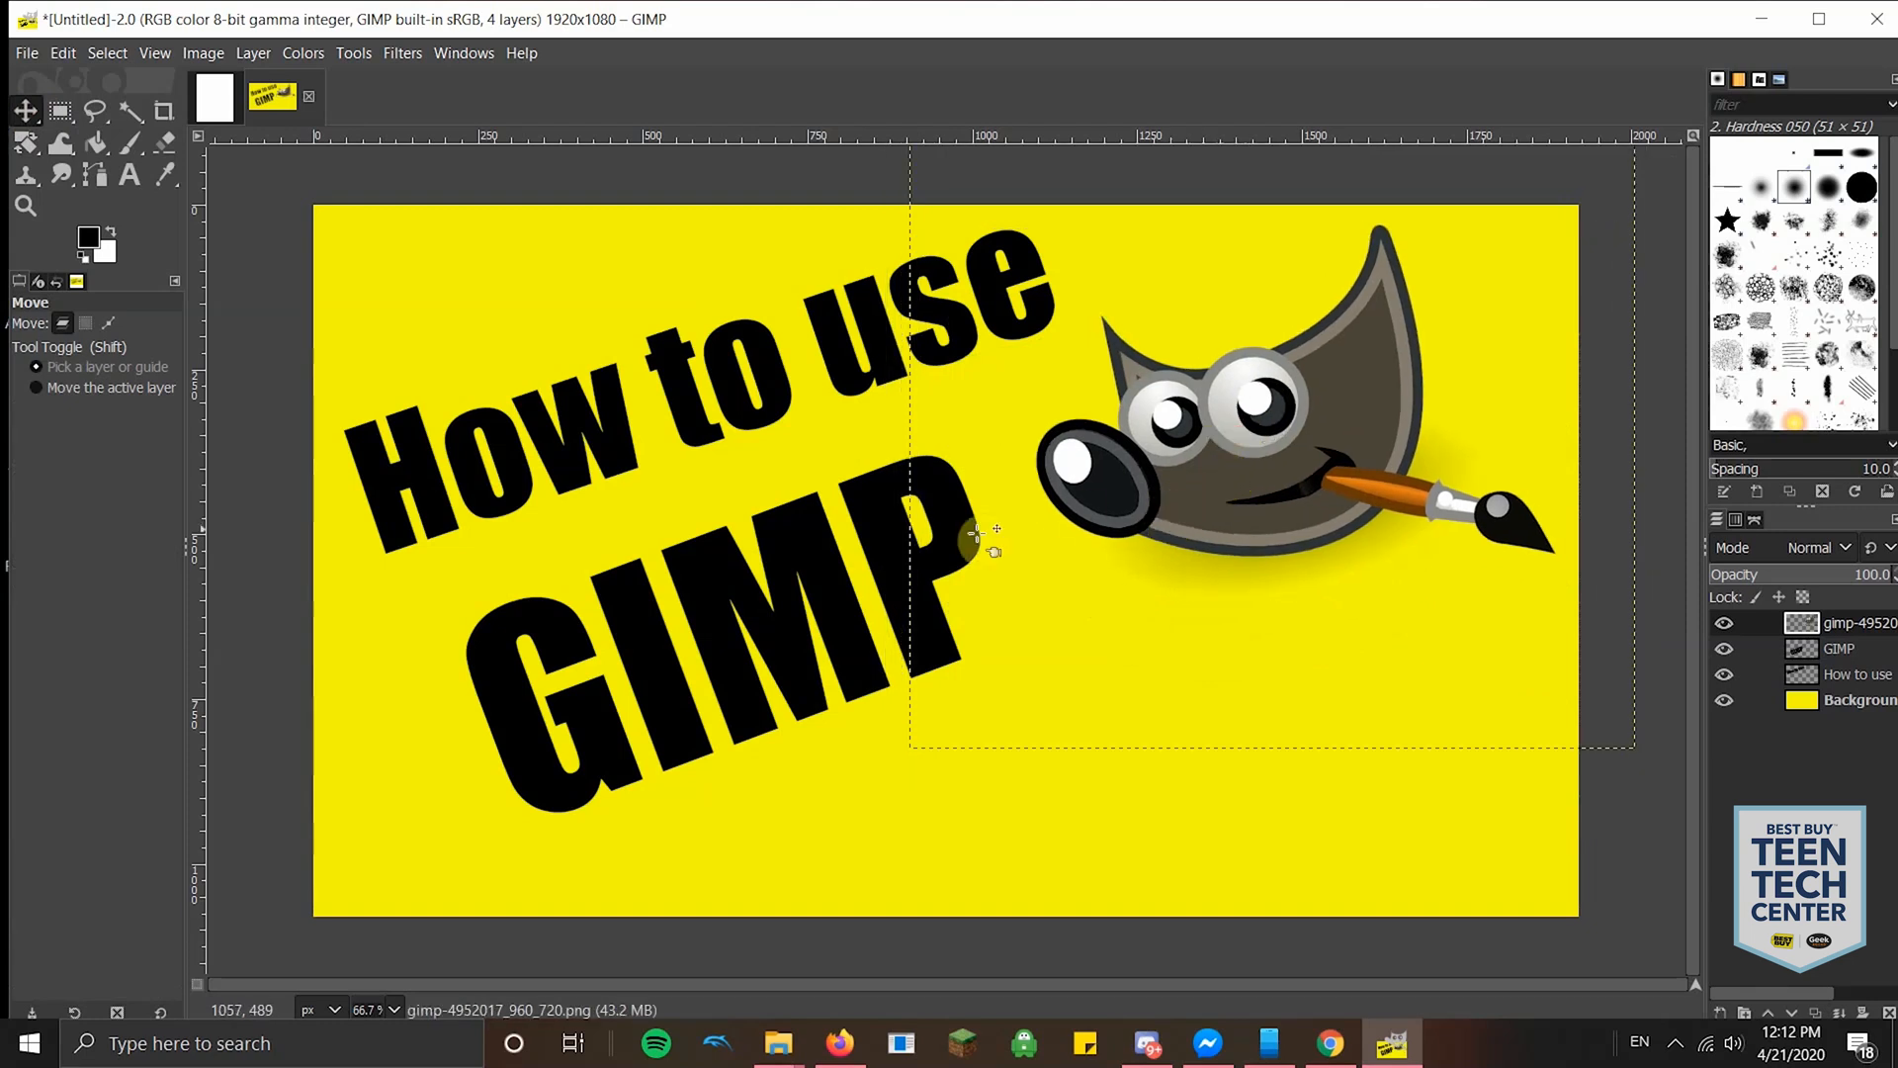
drag(1198, 483, 1243, 514)
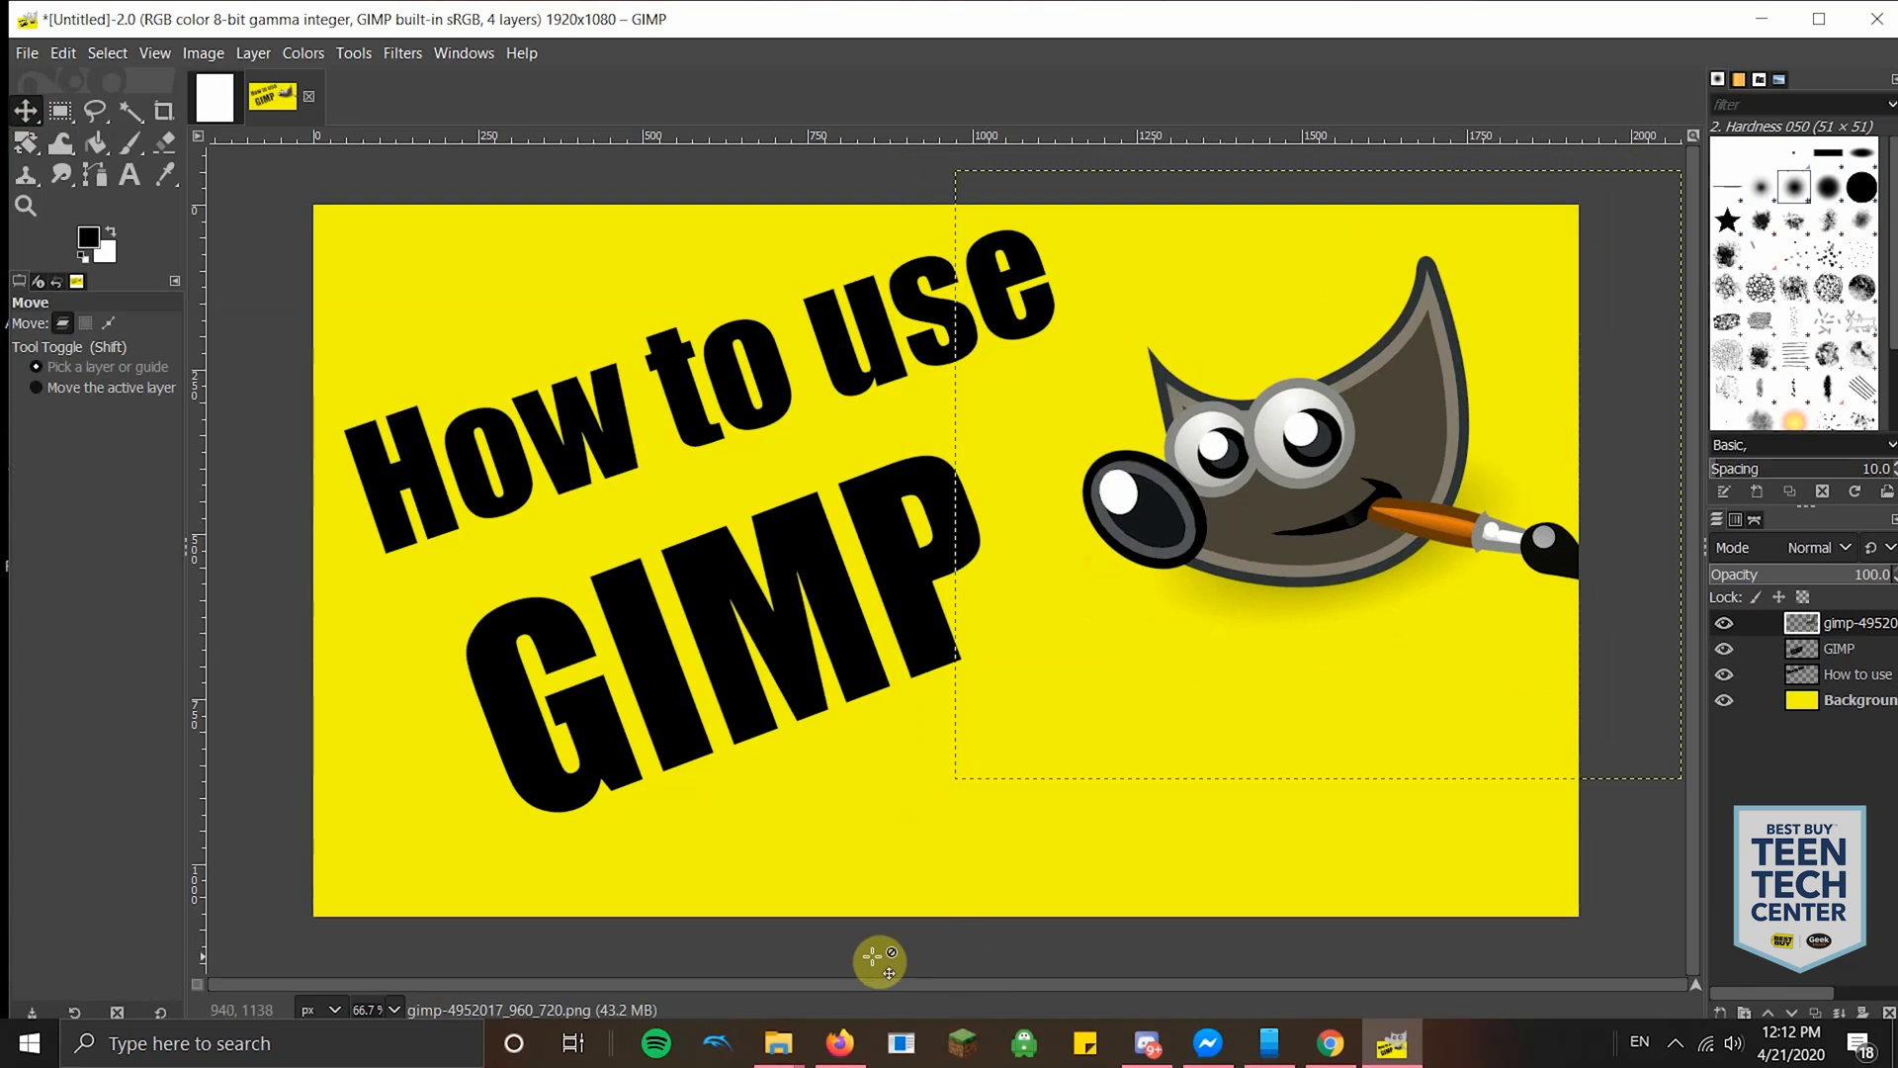
drag(1250, 537, 1222, 774)
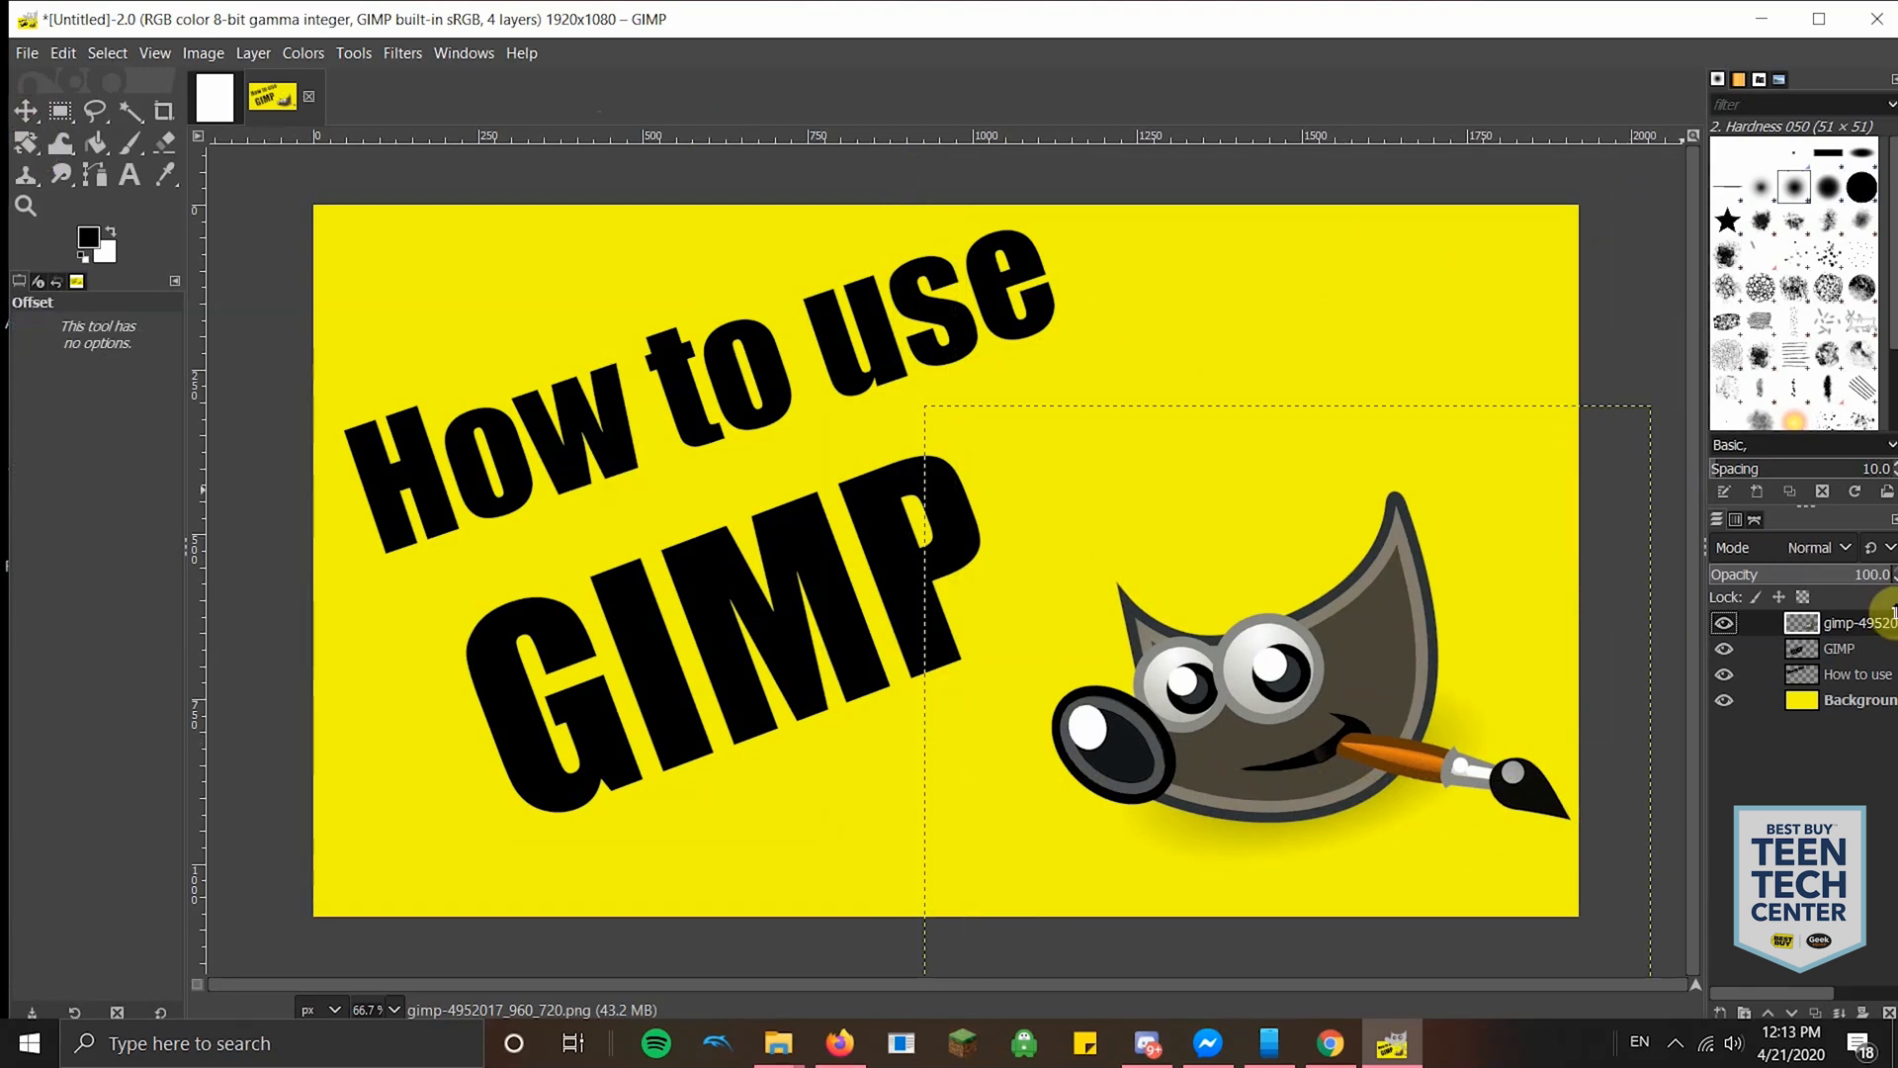
- Enlarge the mascot layer proportionally with Scale Layer using cubic interpolation until it fills the lower-right part of the canvas
click(1817, 627)
right_click(1849, 634)
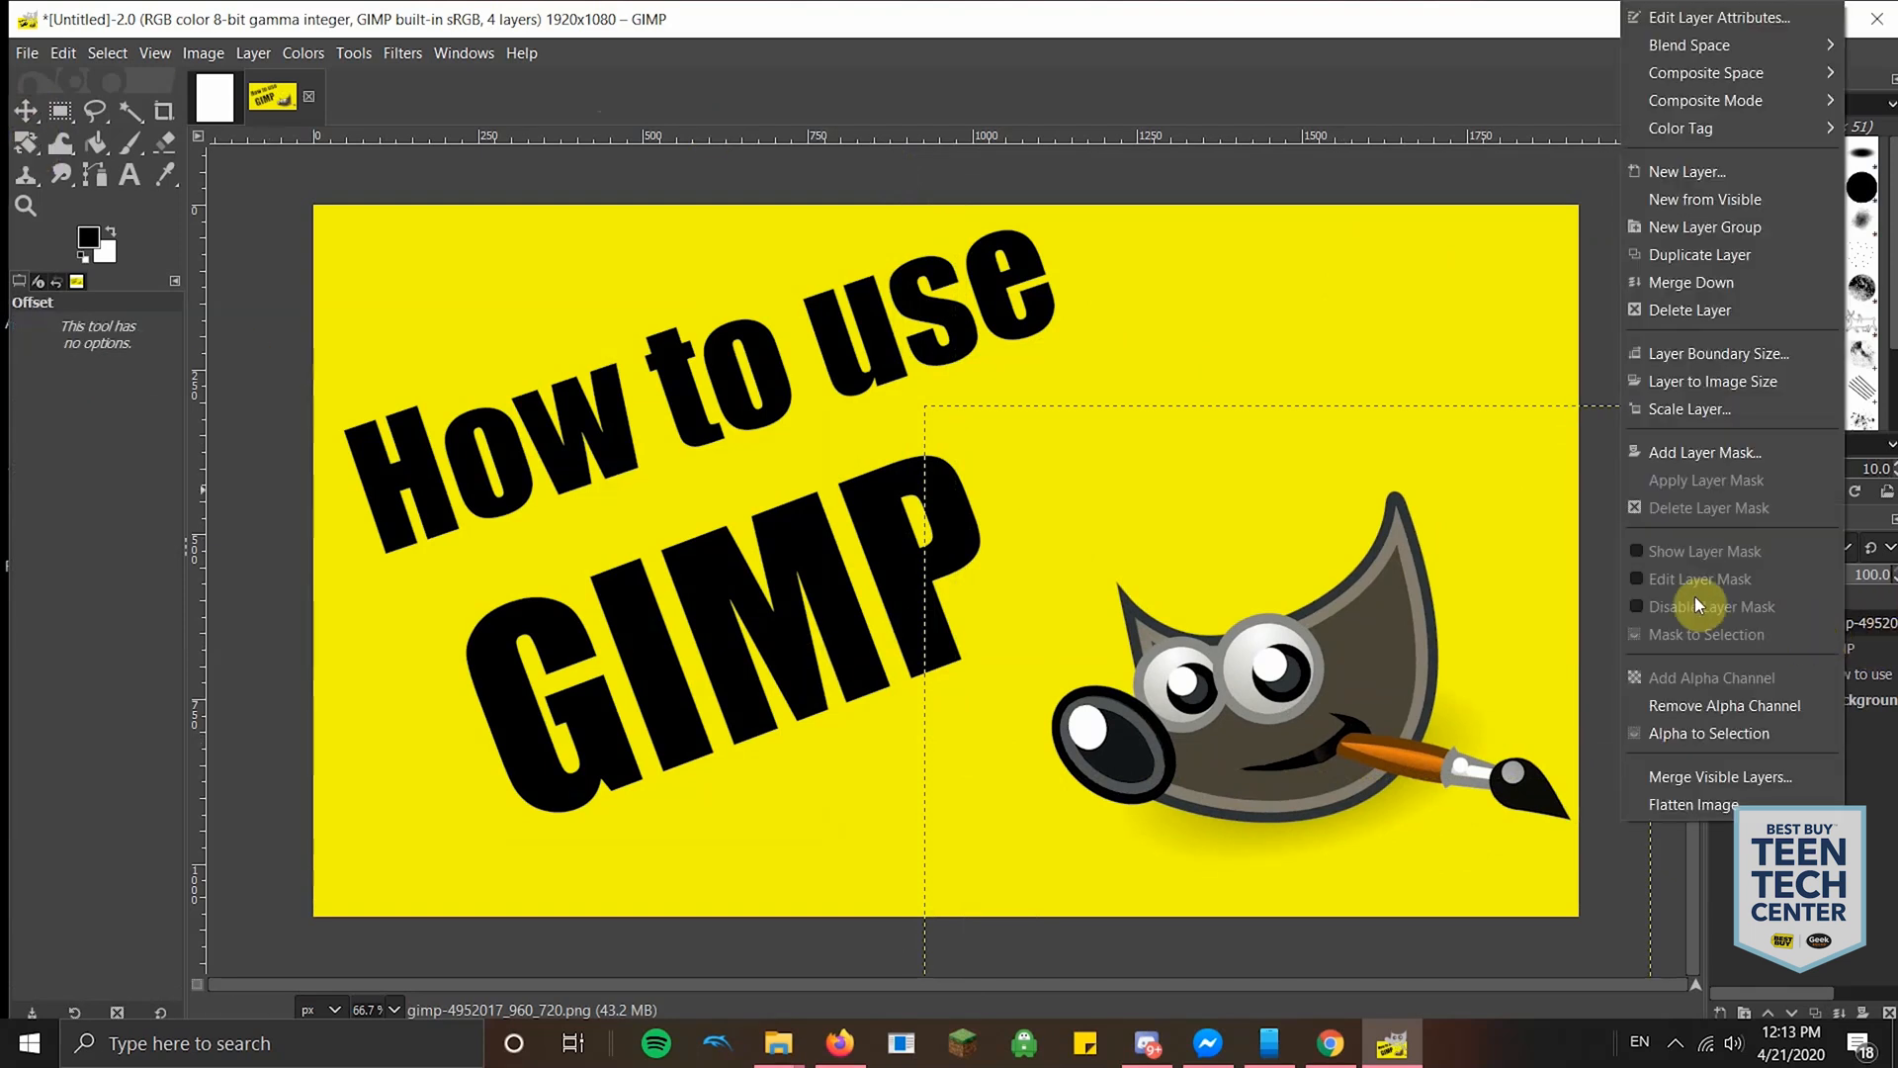
click(1715, 407)
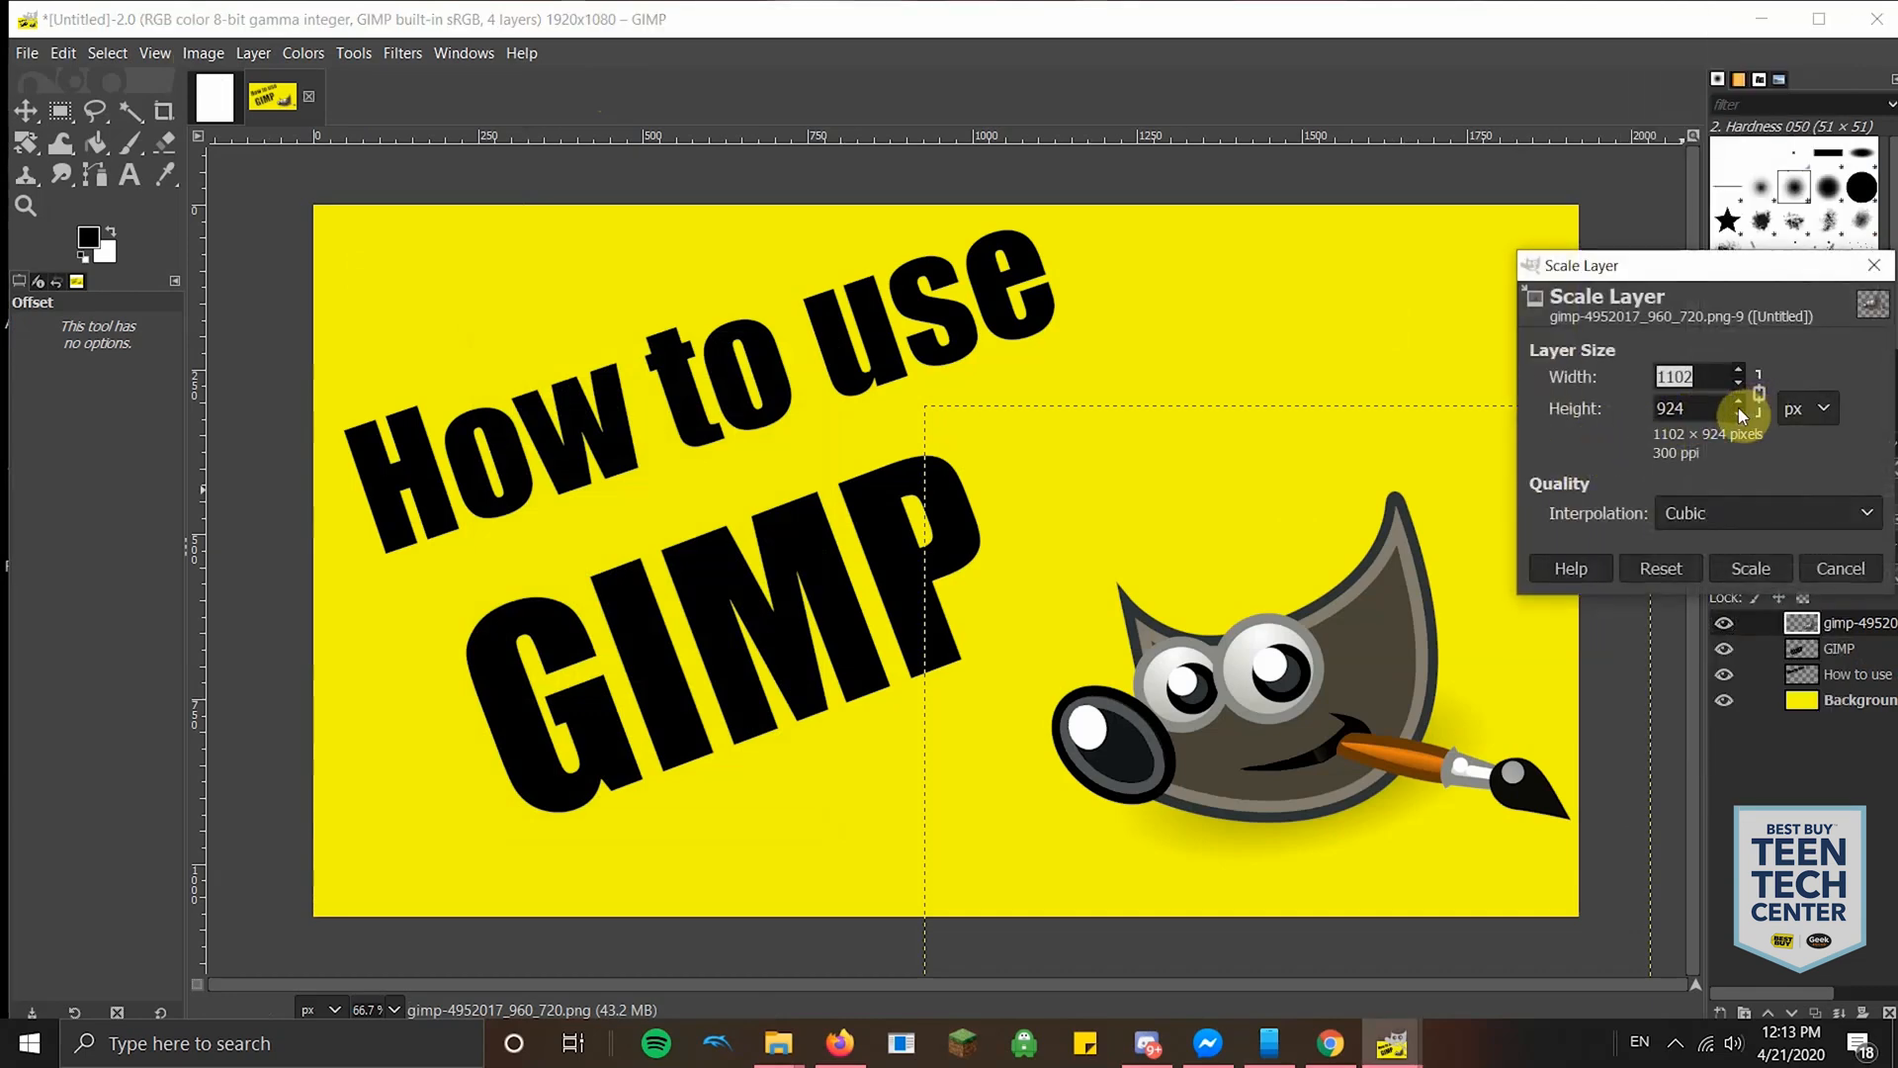
drag(1698, 310, 1480, 309)
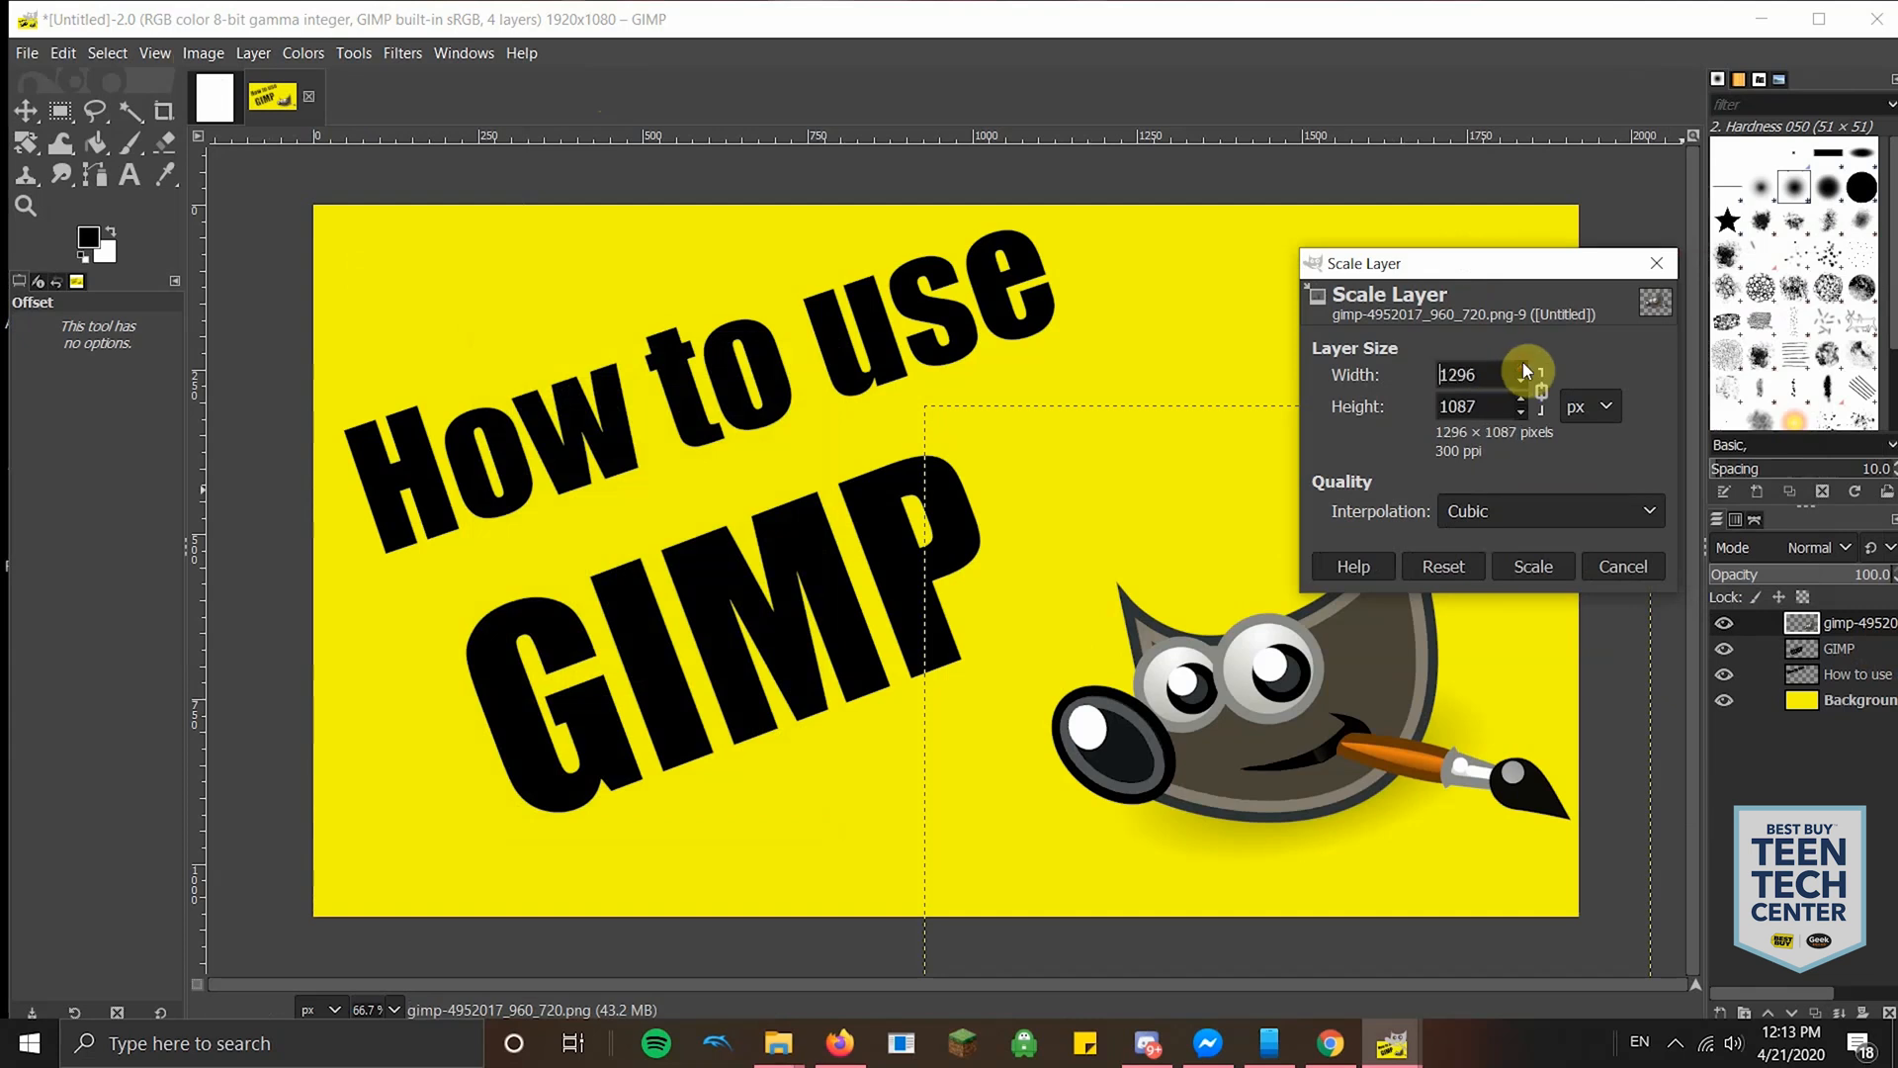
click(1530, 565)
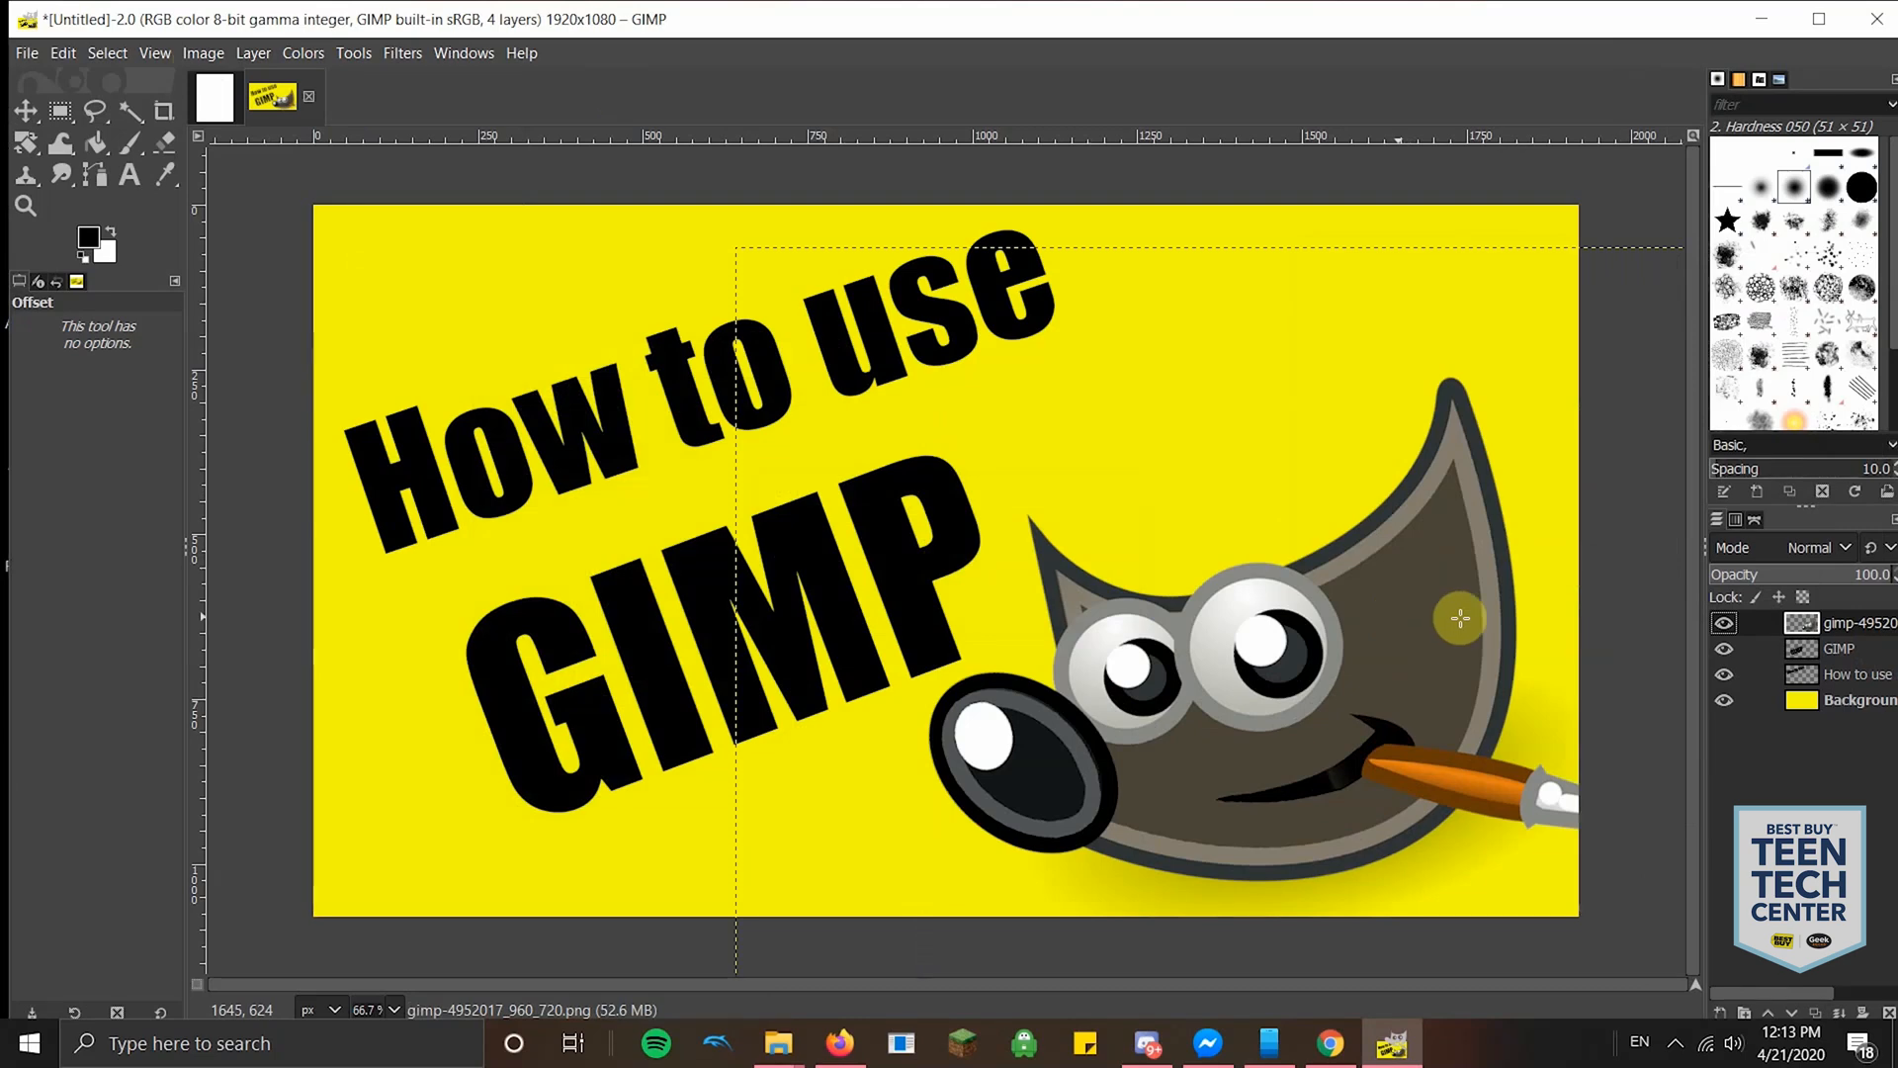
- Scale the mascot layer down proportionally to about 1406 × 1179 px, discarding the unwanted Offset operation
right_click(1823, 633)
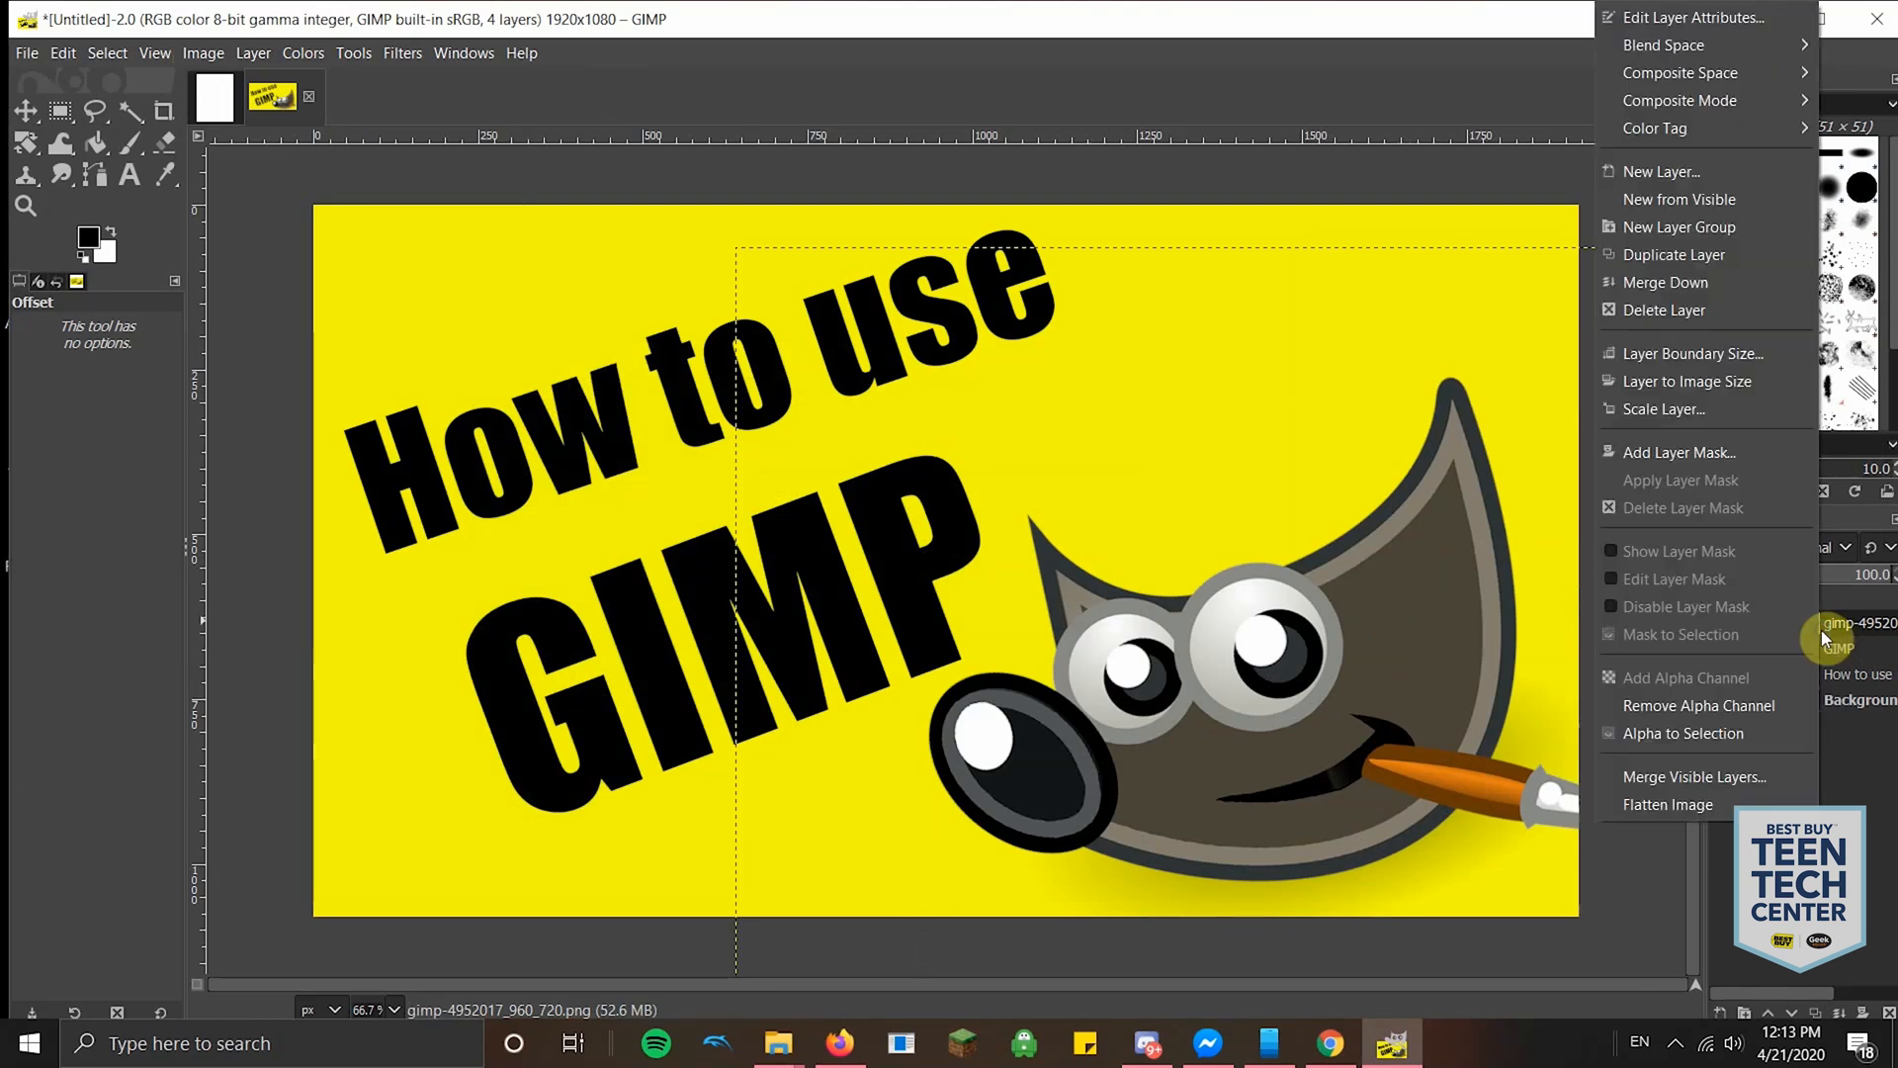
click(1681, 409)
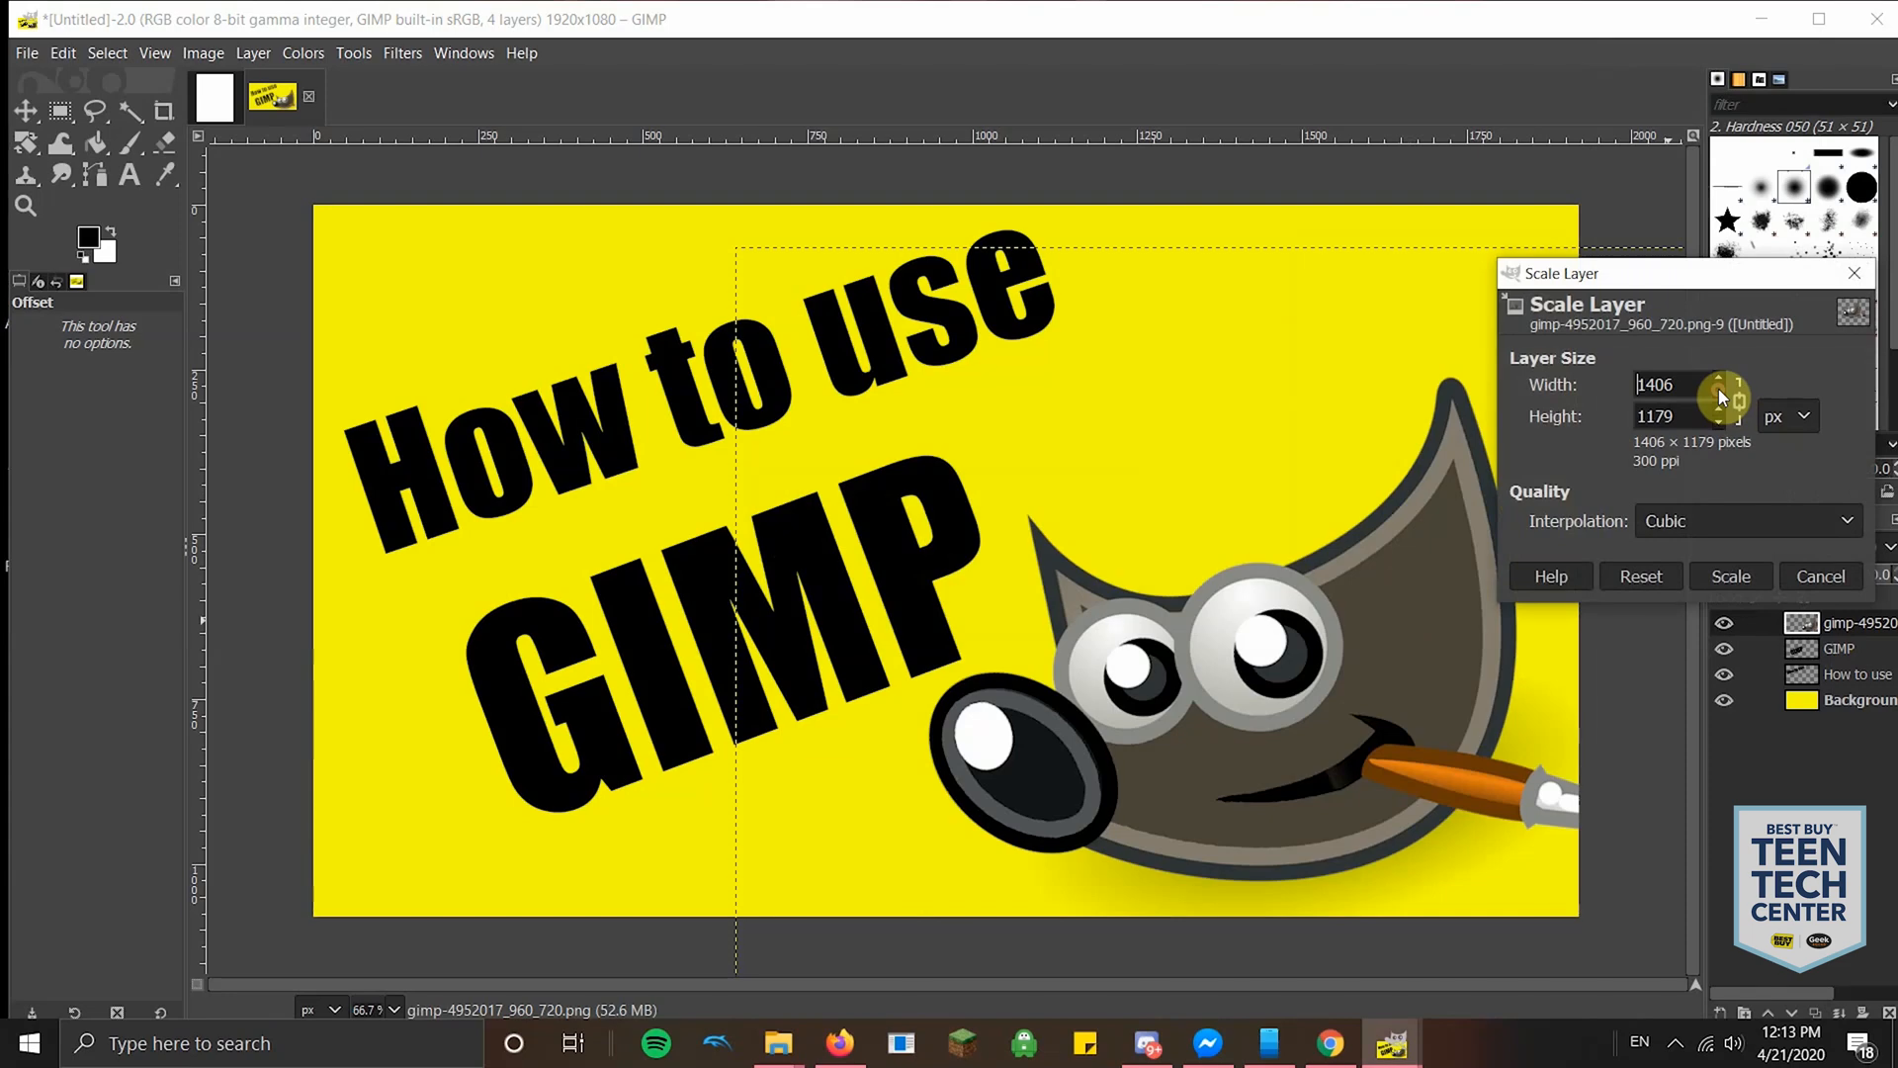
click(1725, 579)
drag(1323, 708, 1358, 692)
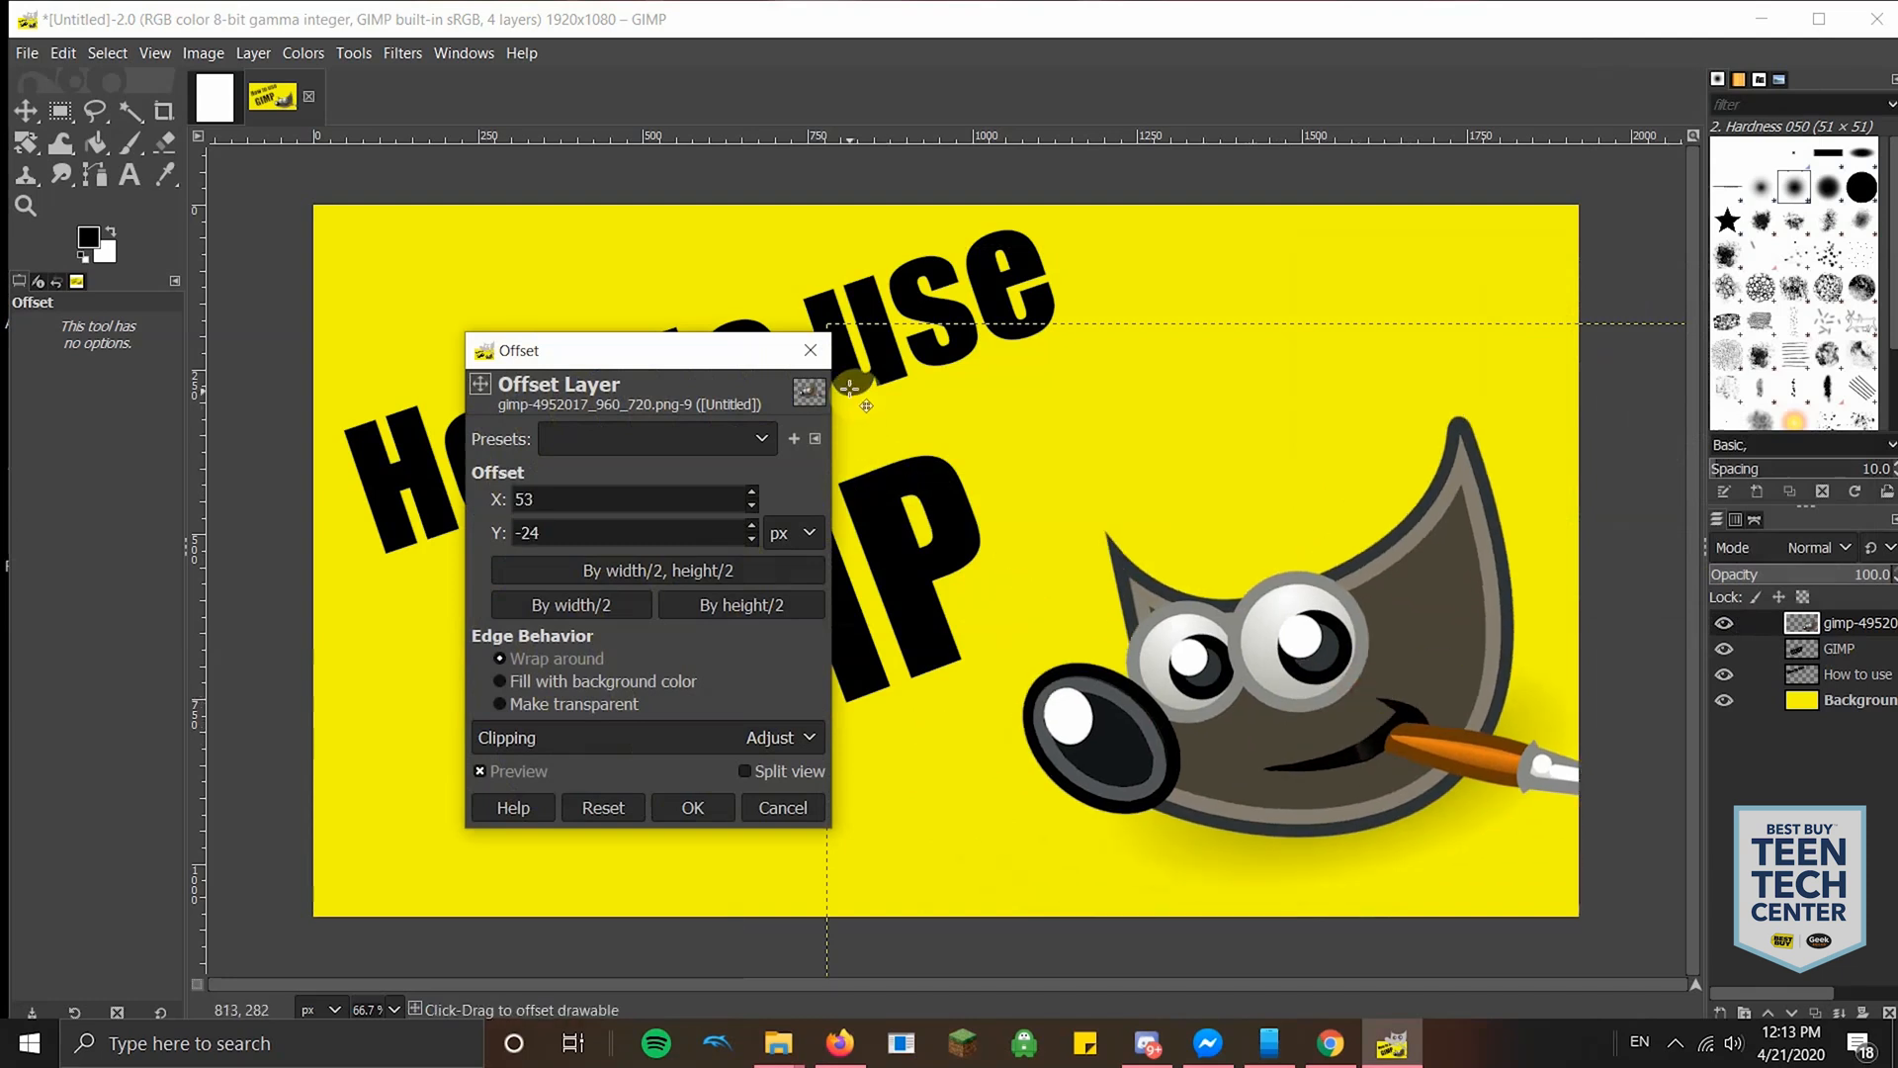
click(810, 350)
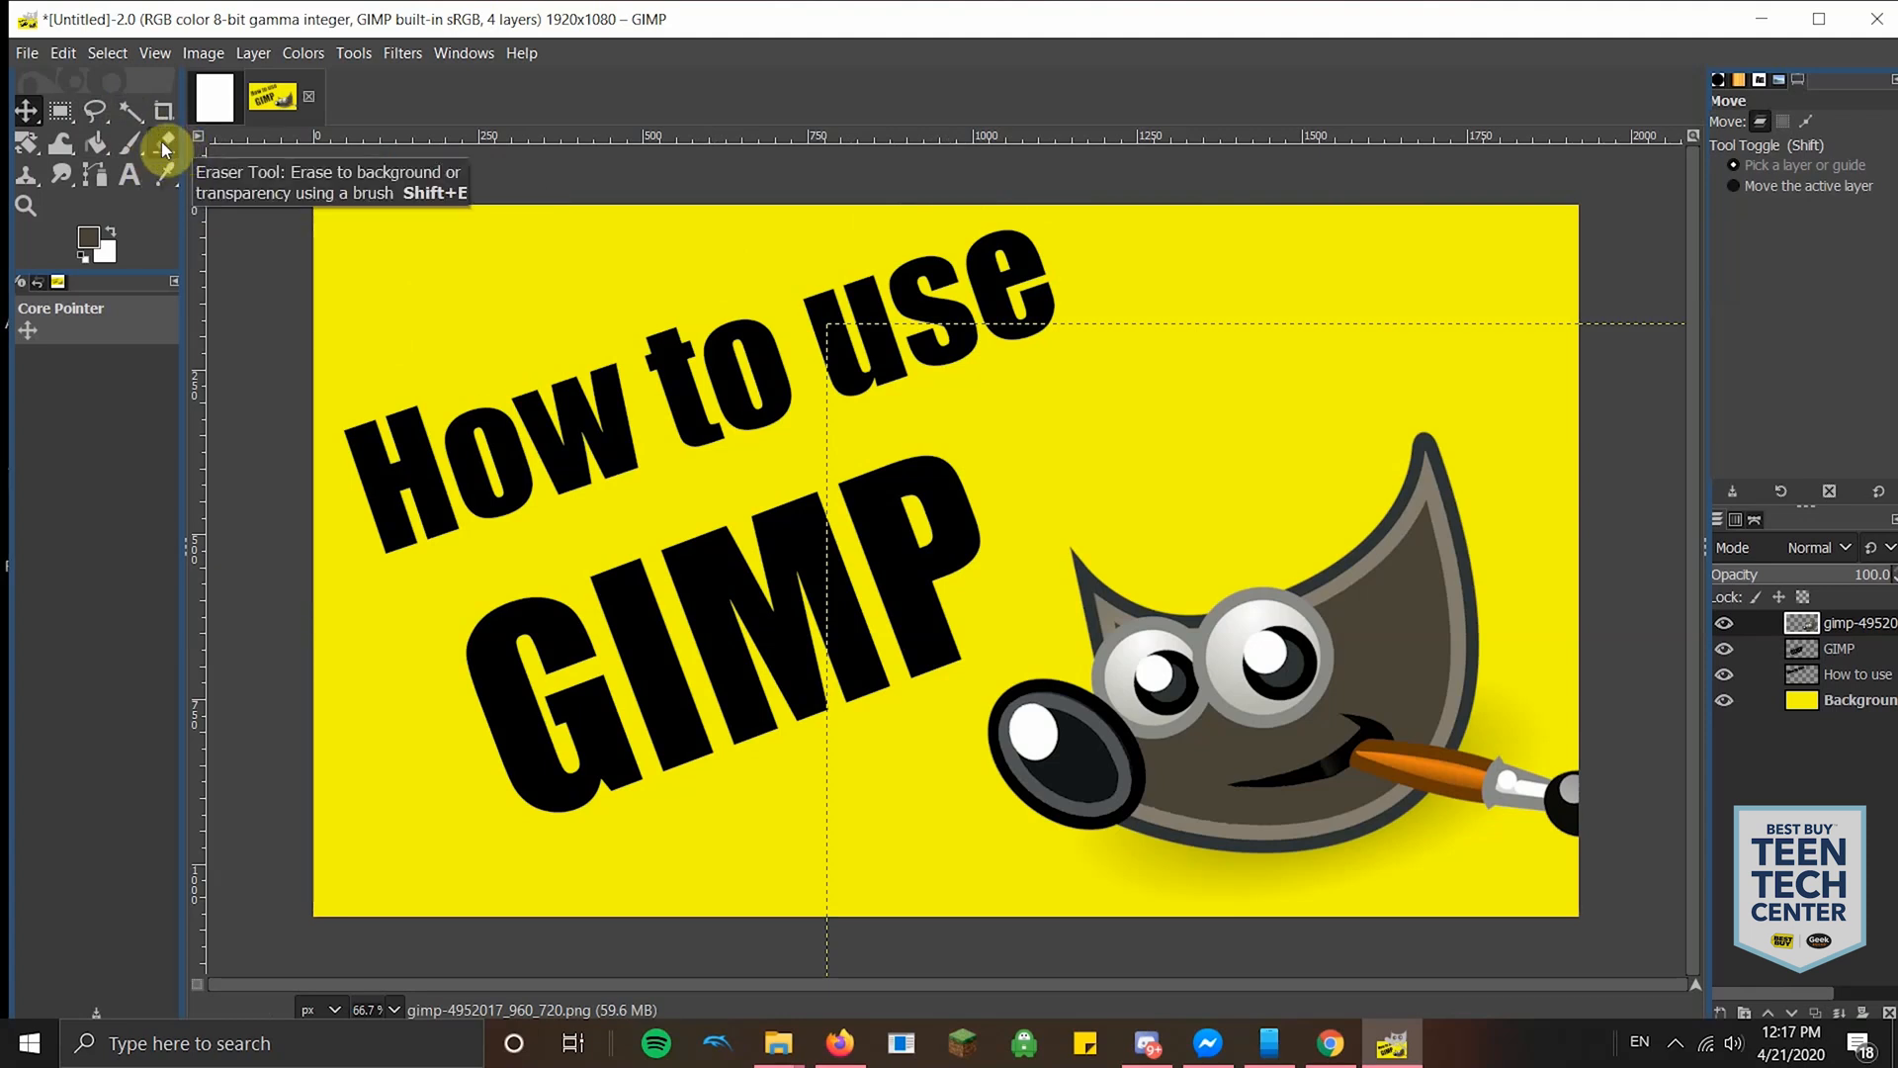
- Activate the Paintbrush and add a transparent 1920 × 1080 px layer with the default name "Layer" and Normal mode
click(129, 144)
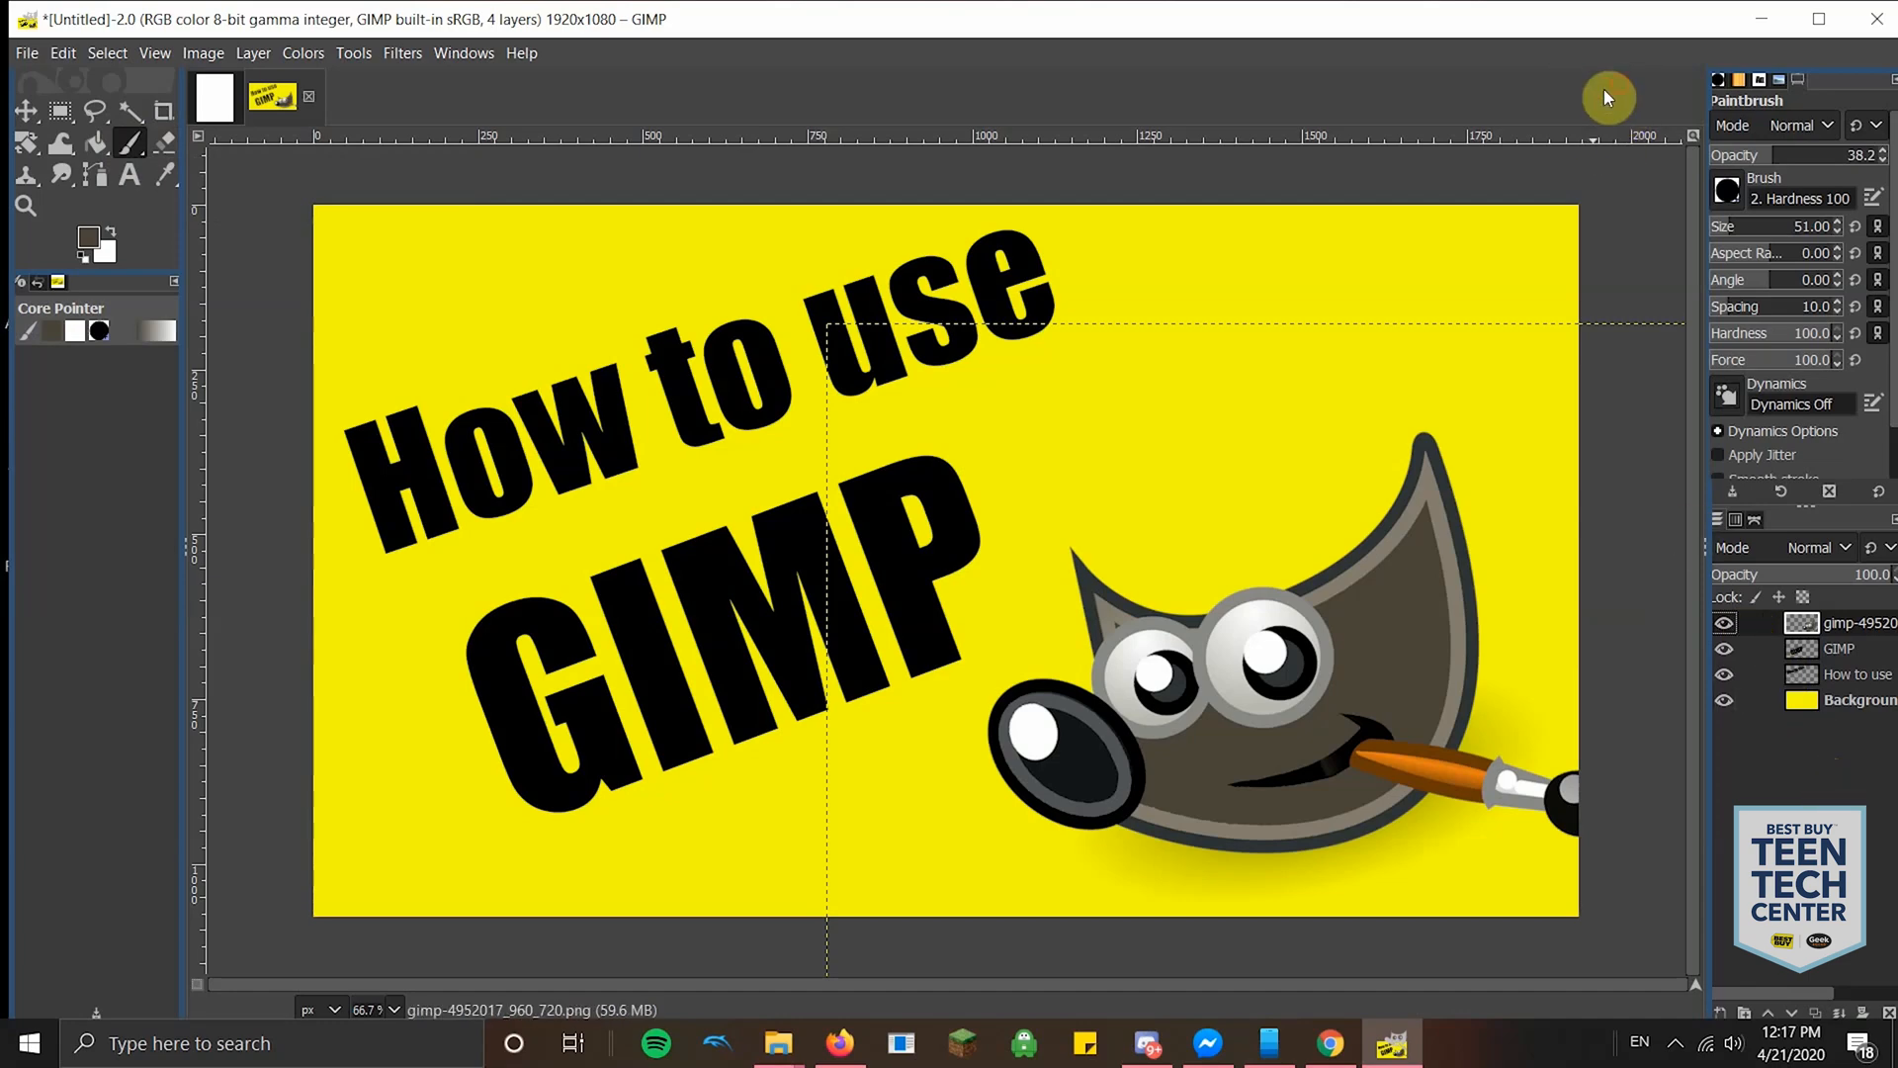
click(27, 55)
mouse_move(254, 56)
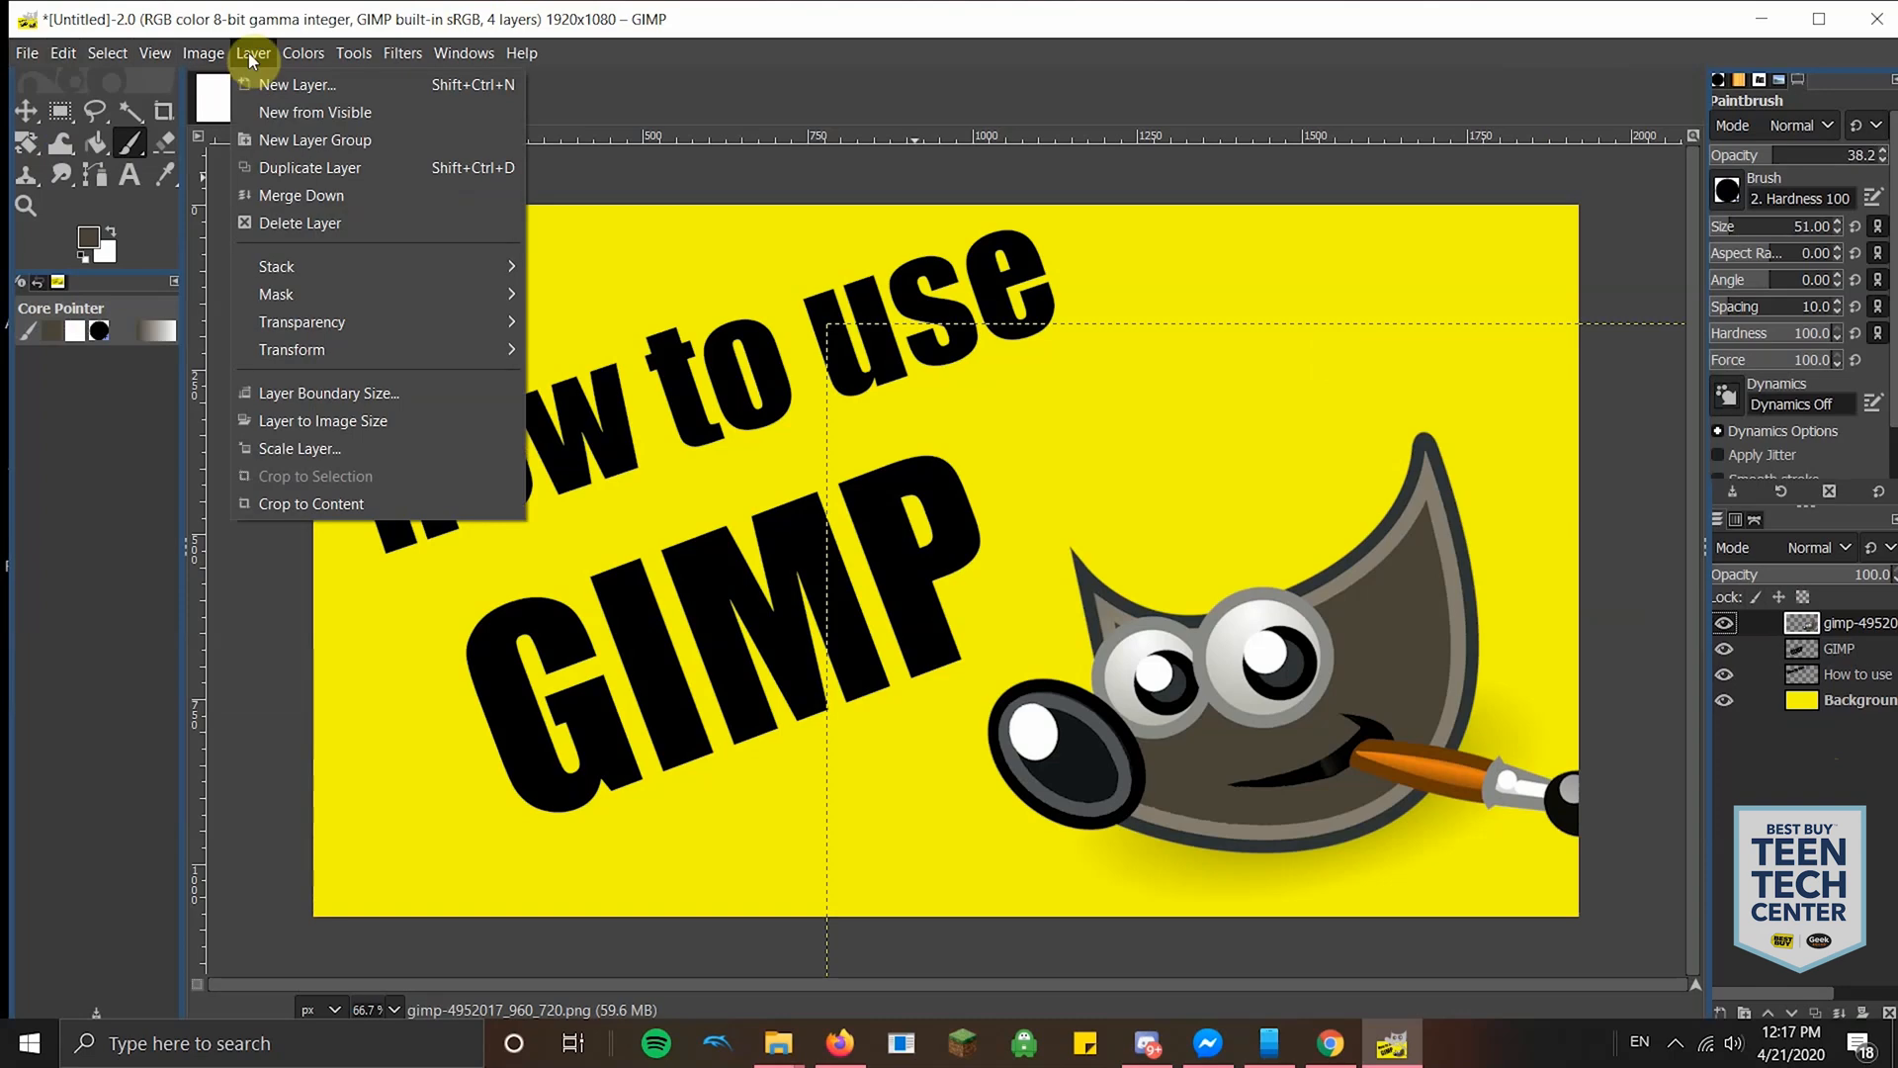
click(273, 87)
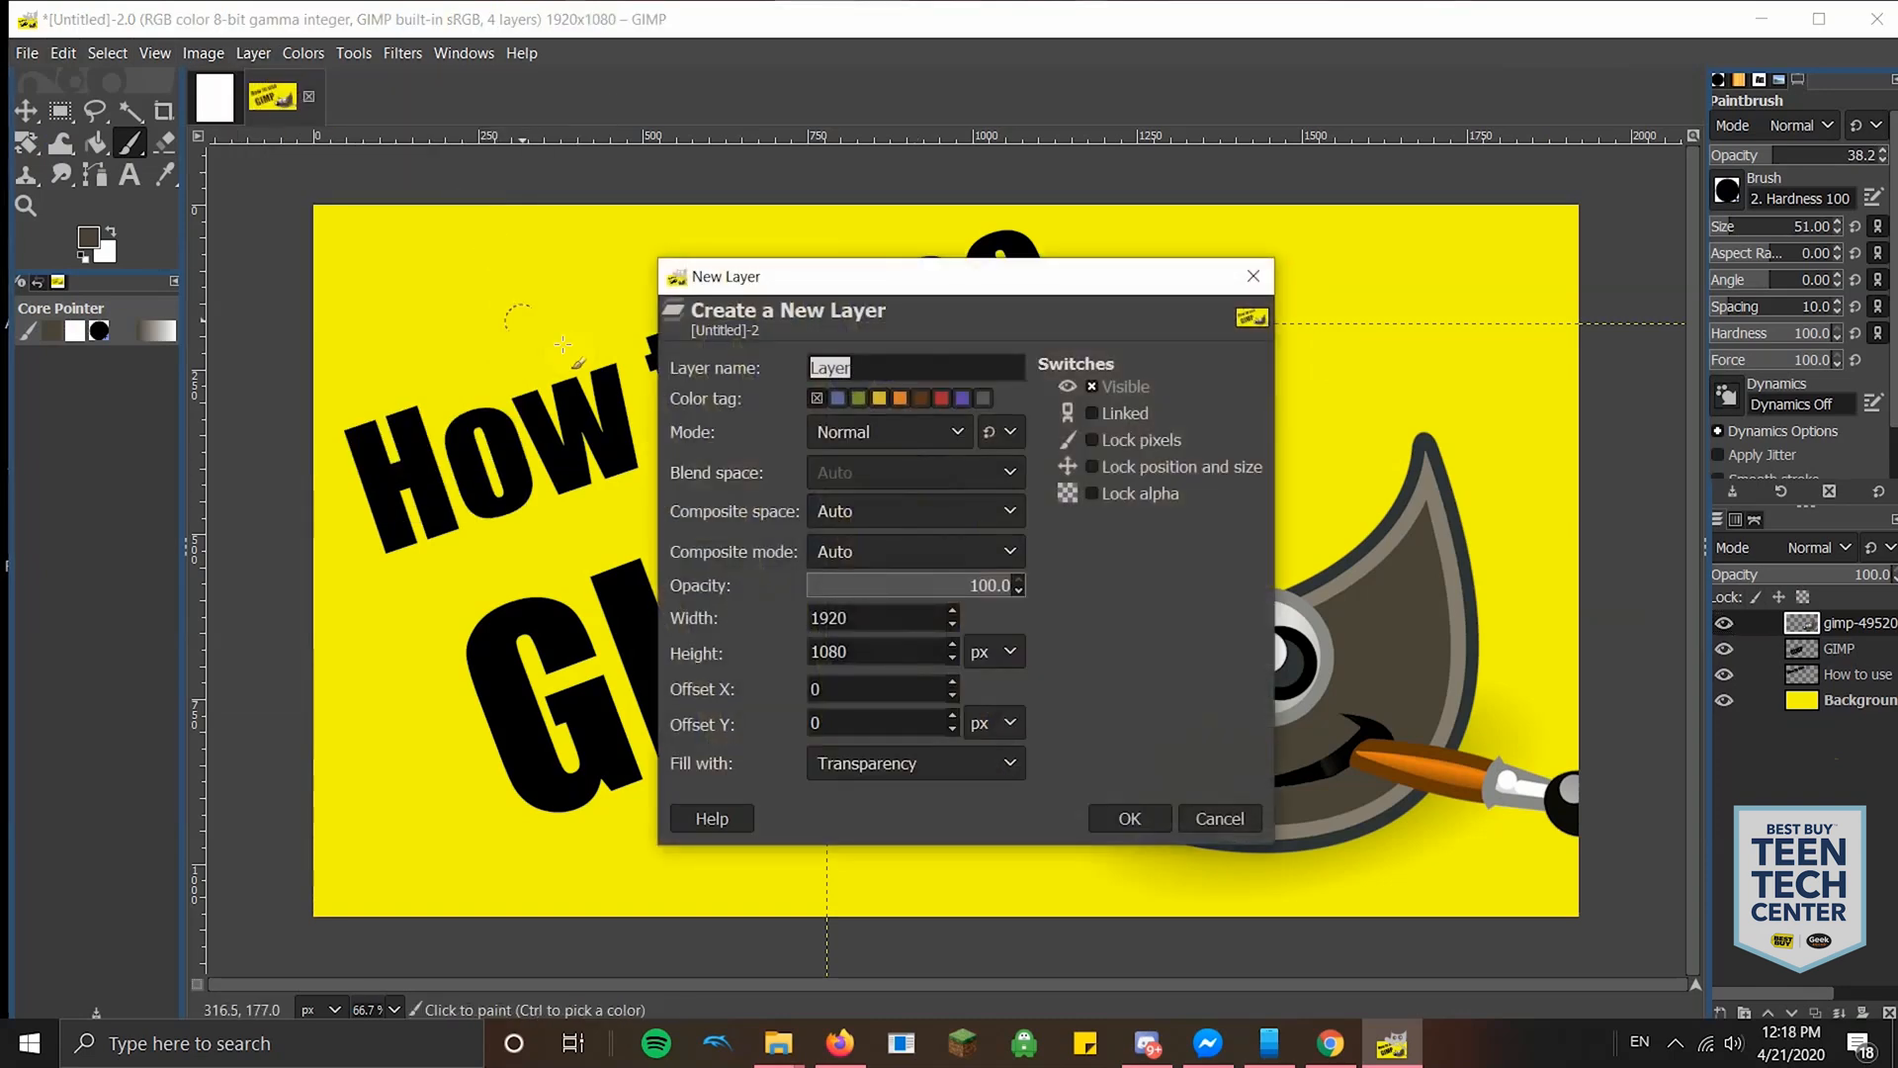
click(1131, 816)
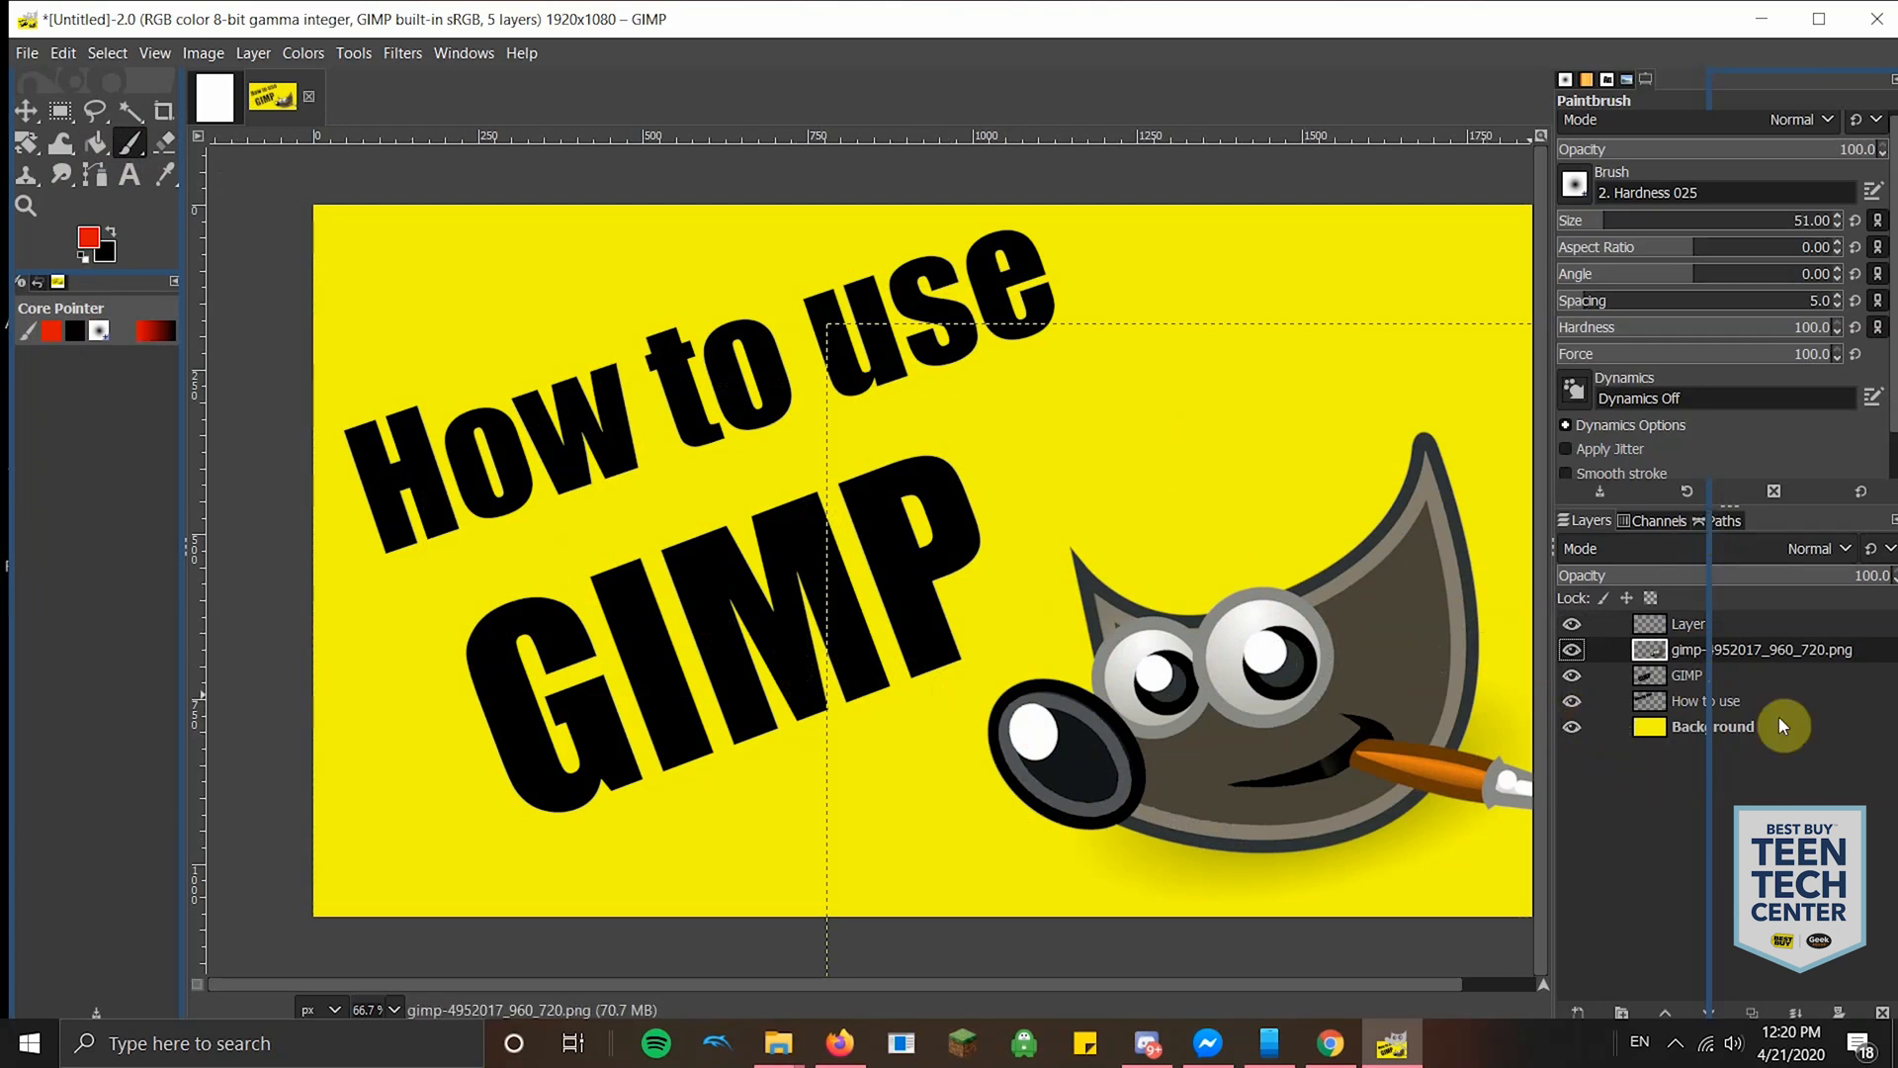
- Step through the Background, "How to use" and "GIMP" layers to compare their extents, ending on the mascot layer
click(1695, 730)
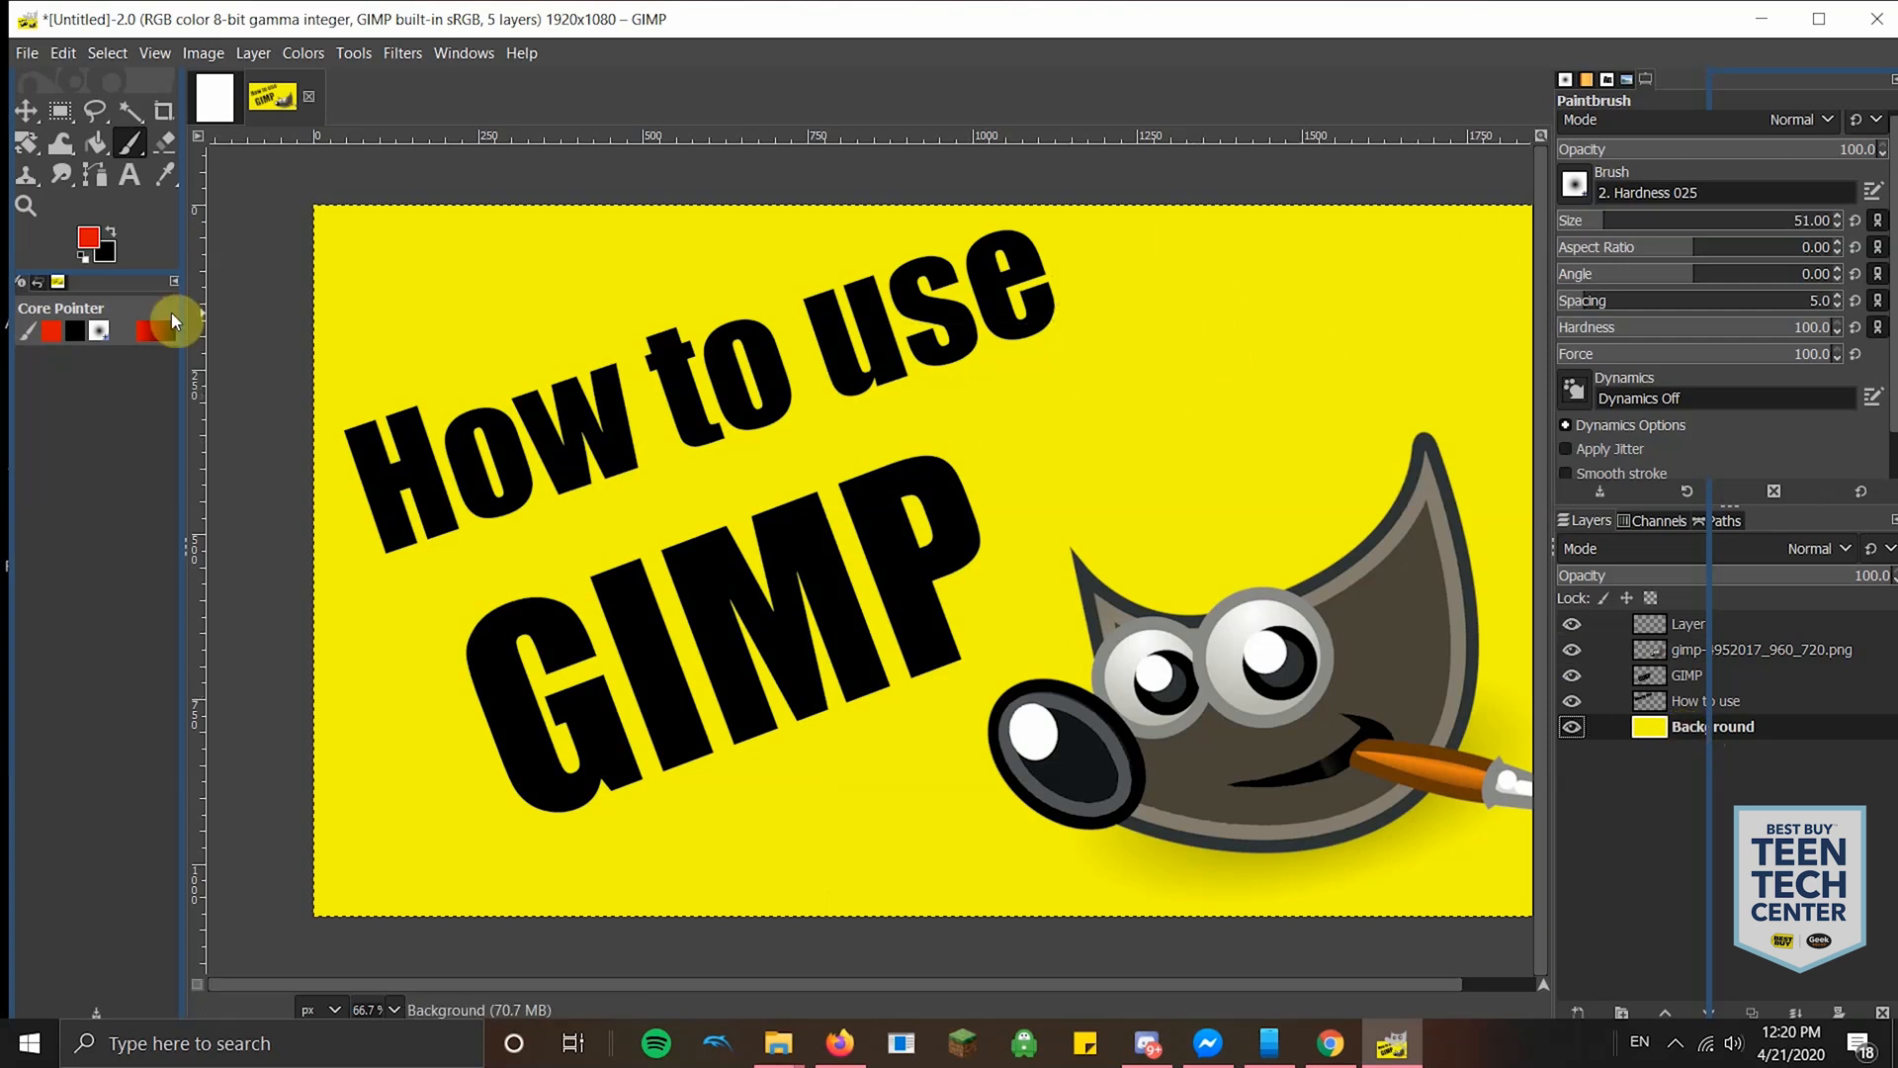
click(1746, 696)
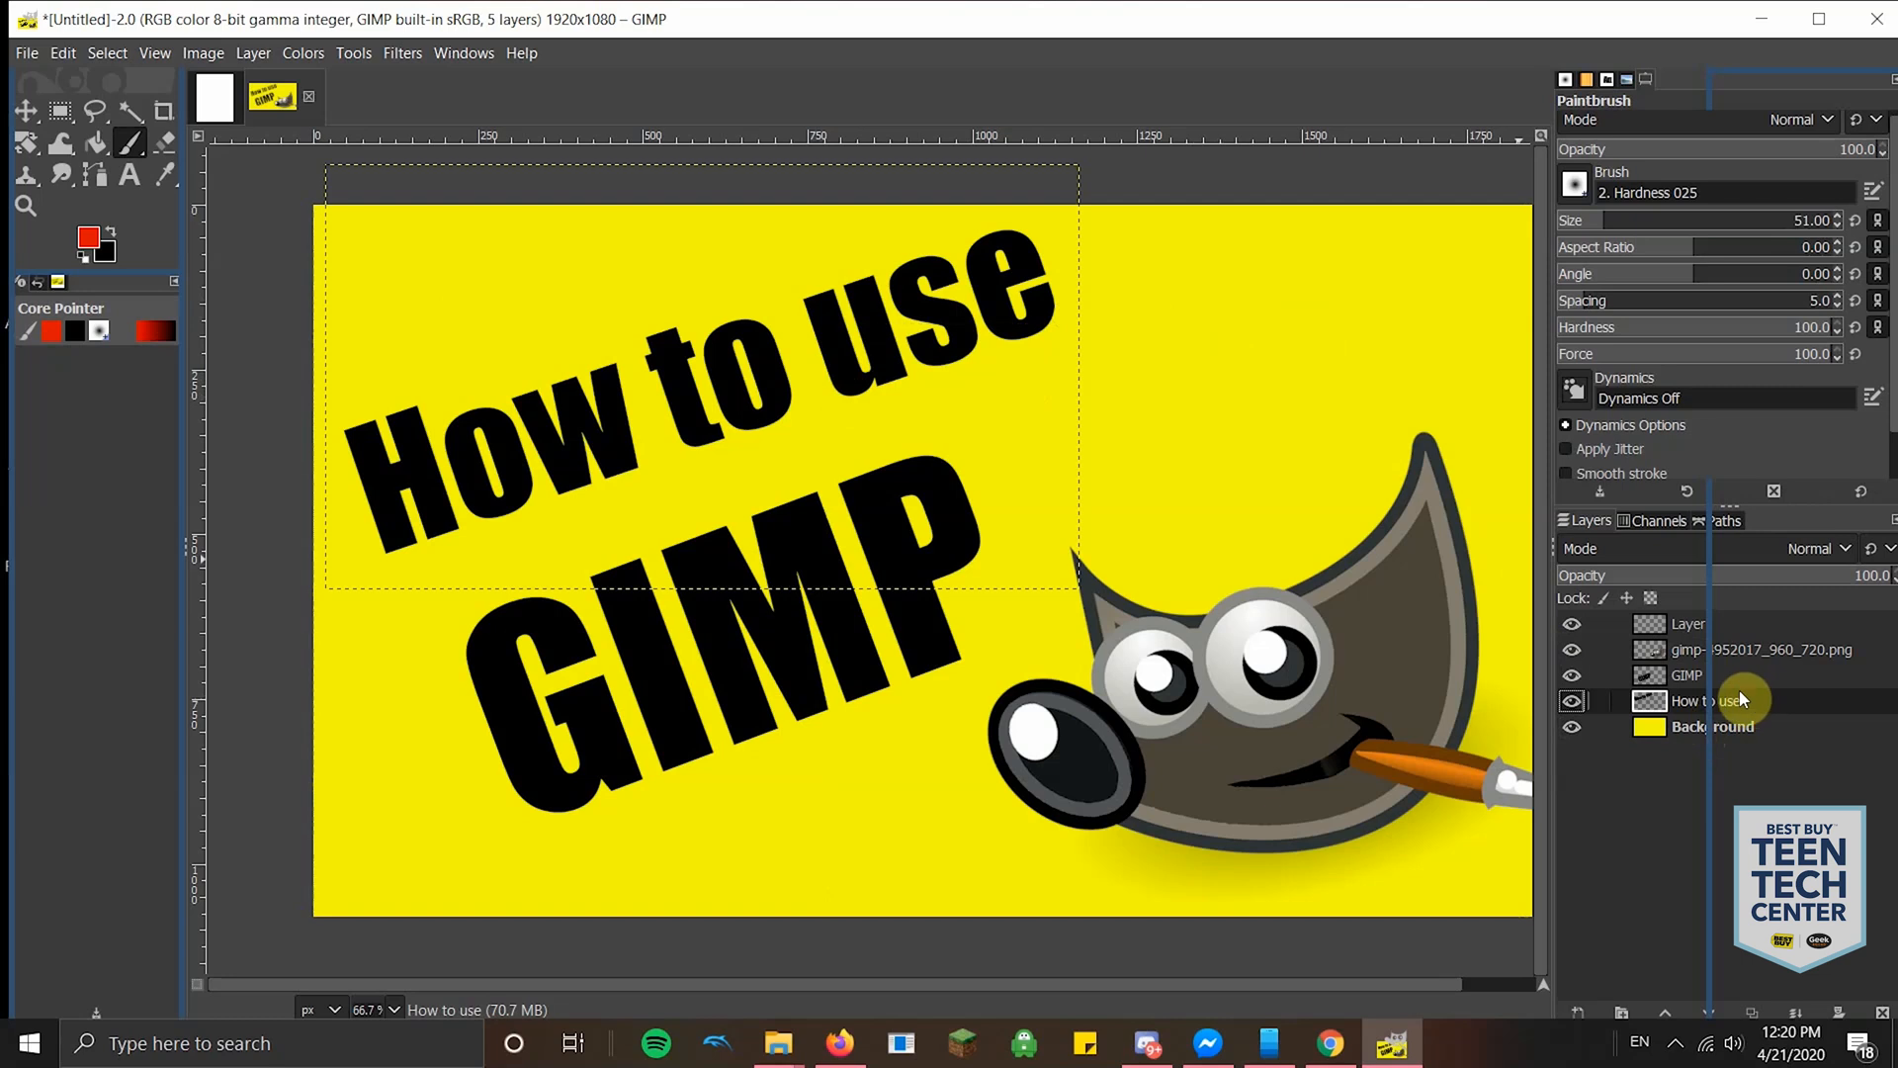
click(1734, 675)
click(1733, 695)
click(1732, 671)
click(1737, 655)
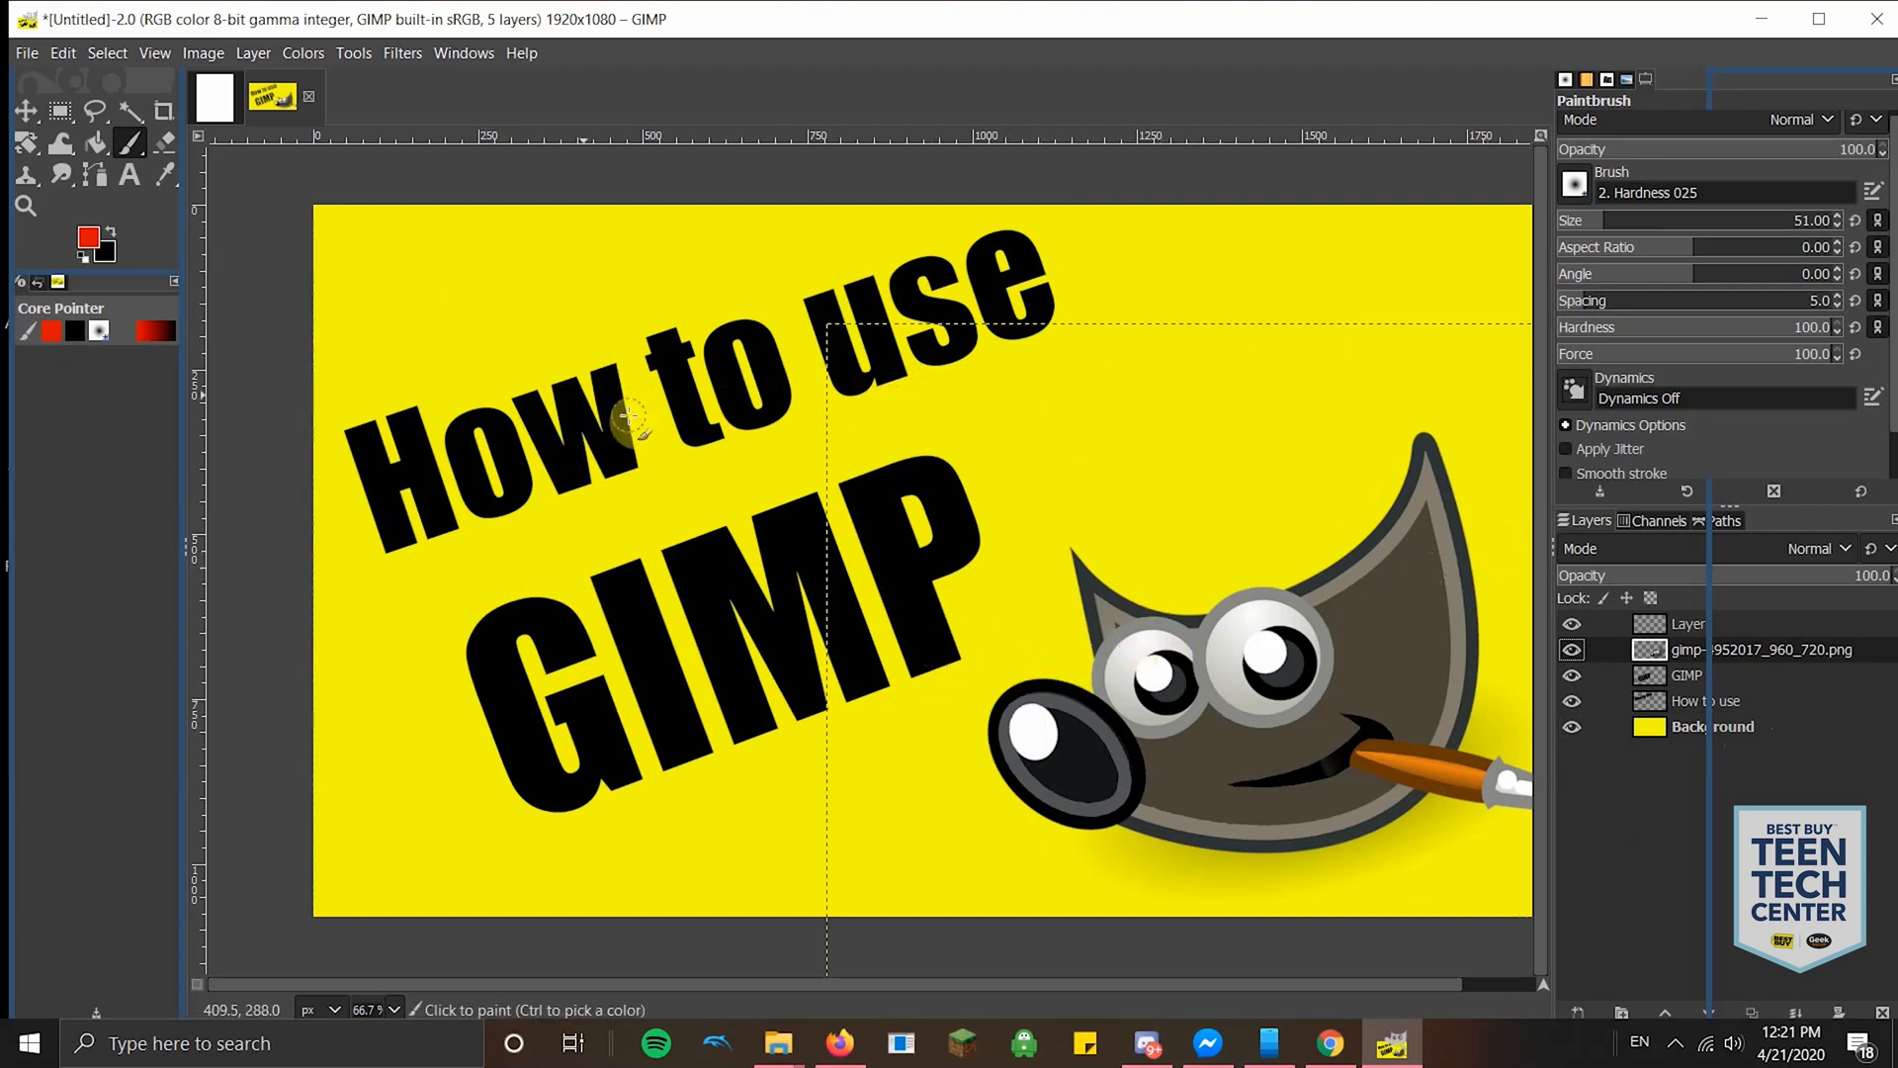
- Scribble over the mascot layer with a red 51 px Paintbrush and erase parts of it with the Eraser
mouse_move(1130, 539)
mouse_down()
mouse_move(1312, 500)
mouse_move(1268, 645)
mouse_move(1547, 660)
mouse_move(1078, 665)
mouse_move(588, 766)
mouse_move(512, 618)
mouse_move(719, 645)
mouse_move(851, 461)
mouse_move(775, 361)
mouse_move(1083, 342)
mouse_move(1065, 360)
mouse_move(1340, 401)
mouse_move(1257, 600)
mouse_move(1258, 693)
mouse_move(1297, 800)
mouse_up()
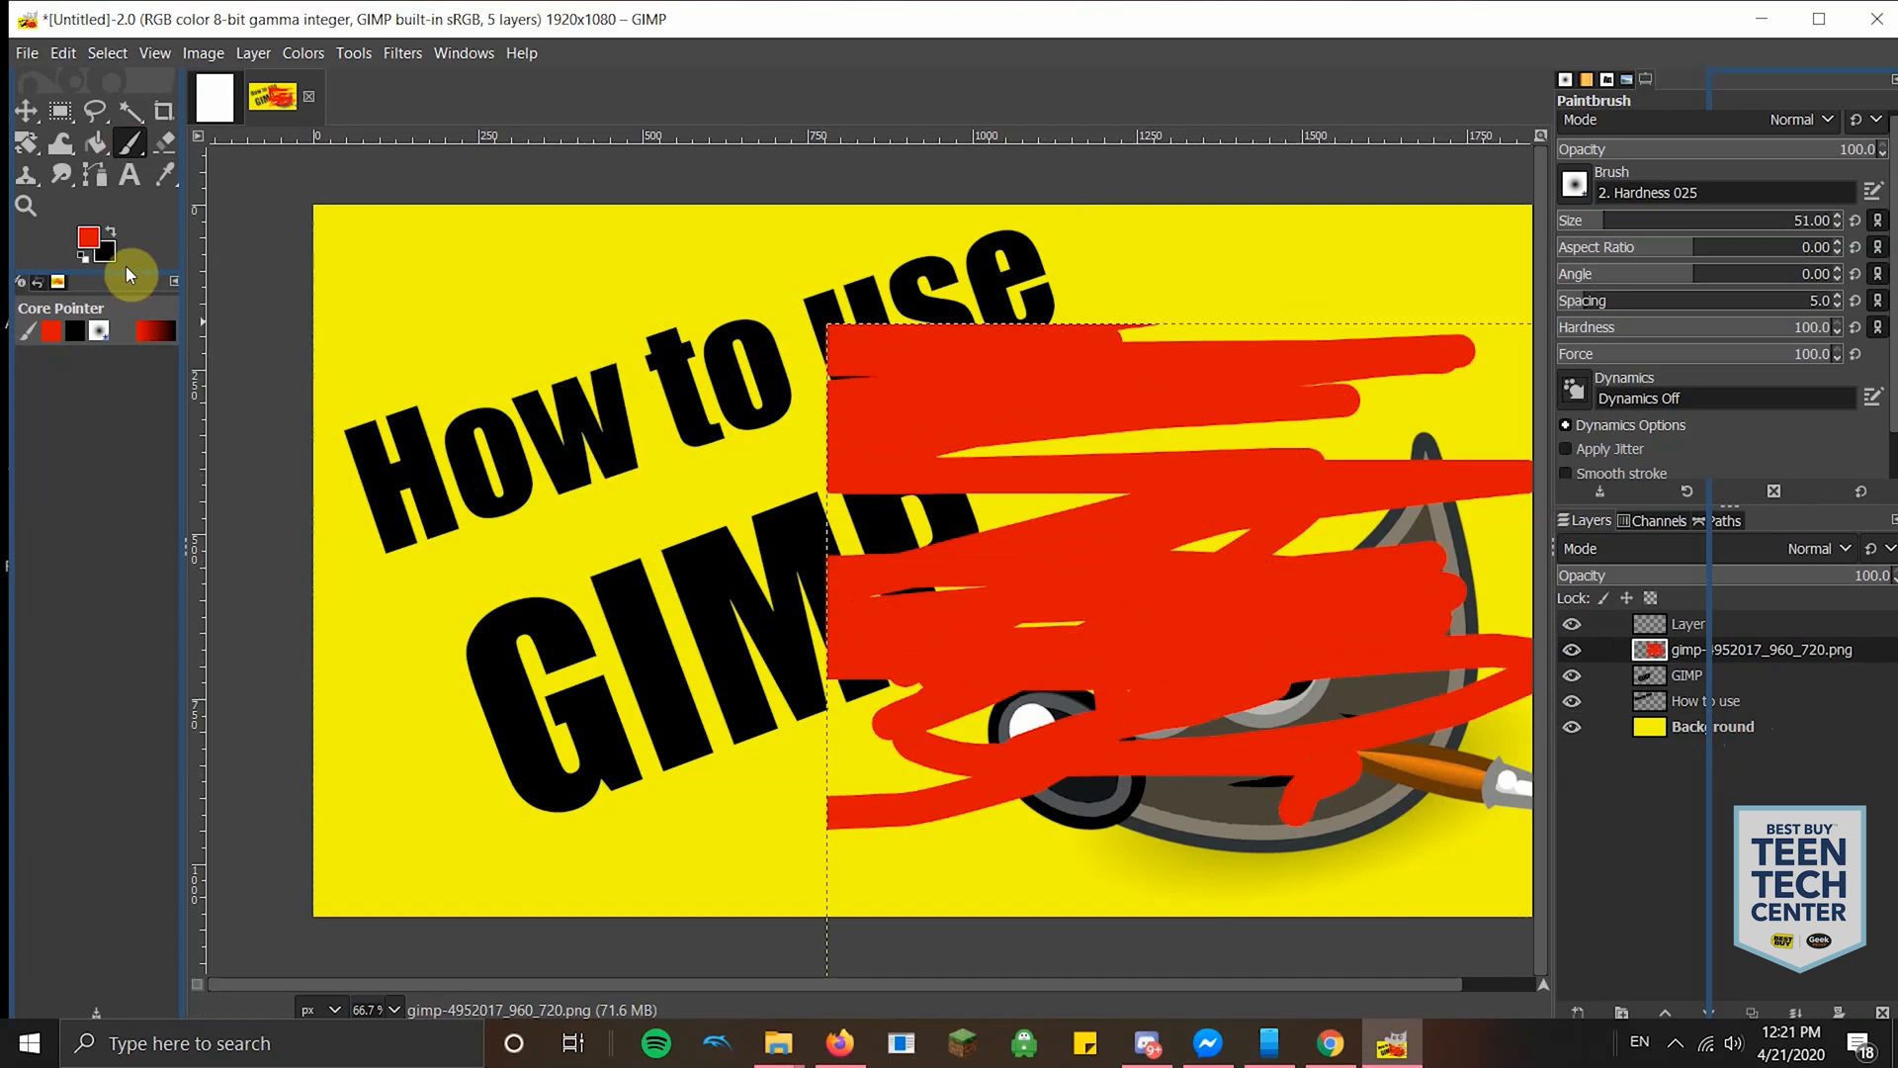
click(160, 142)
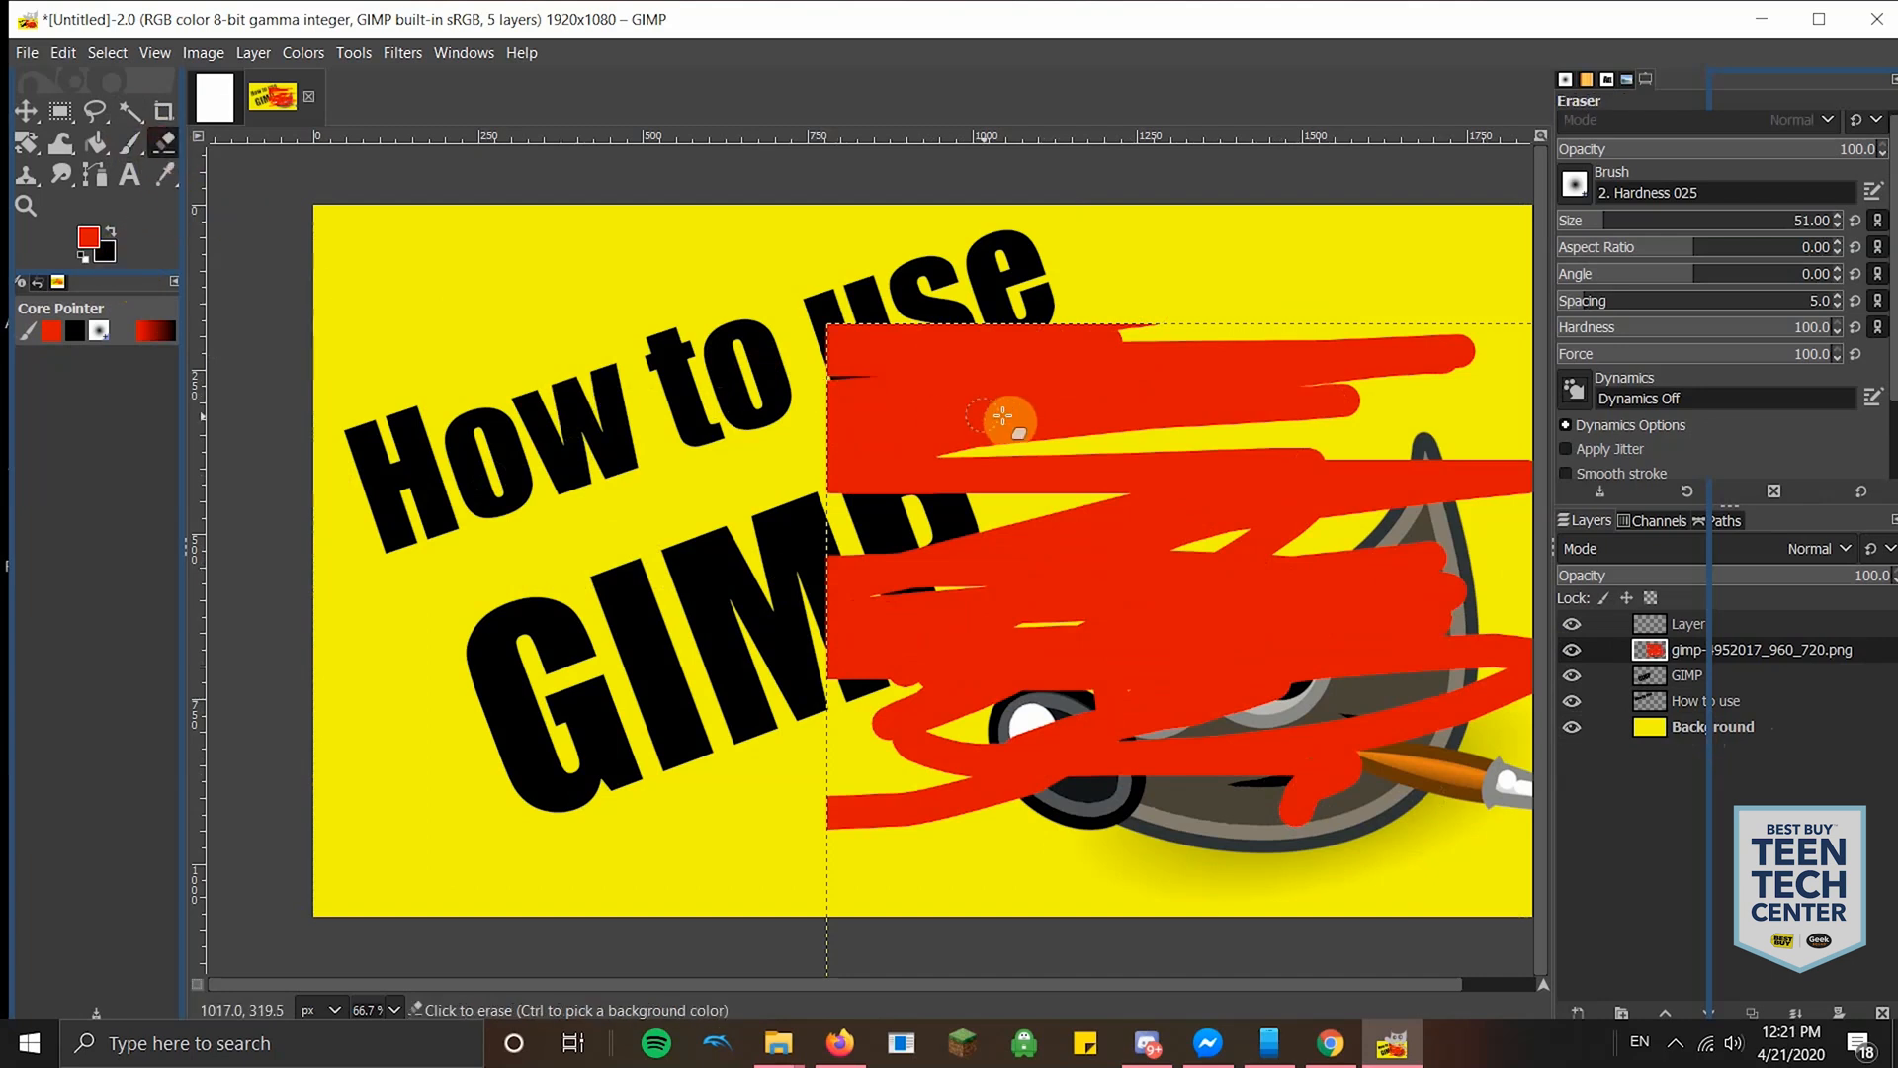
mouse_move(1201, 473)
mouse_down()
mouse_move(1218, 719)
mouse_move(1292, 546)
mouse_move(1385, 715)
mouse_move(1114, 774)
mouse_move(1405, 818)
mouse_move(1310, 852)
mouse_move(1401, 823)
mouse_move(1200, 807)
mouse_move(1239, 778)
mouse_move(1476, 760)
mouse_move(1477, 811)
mouse_up()
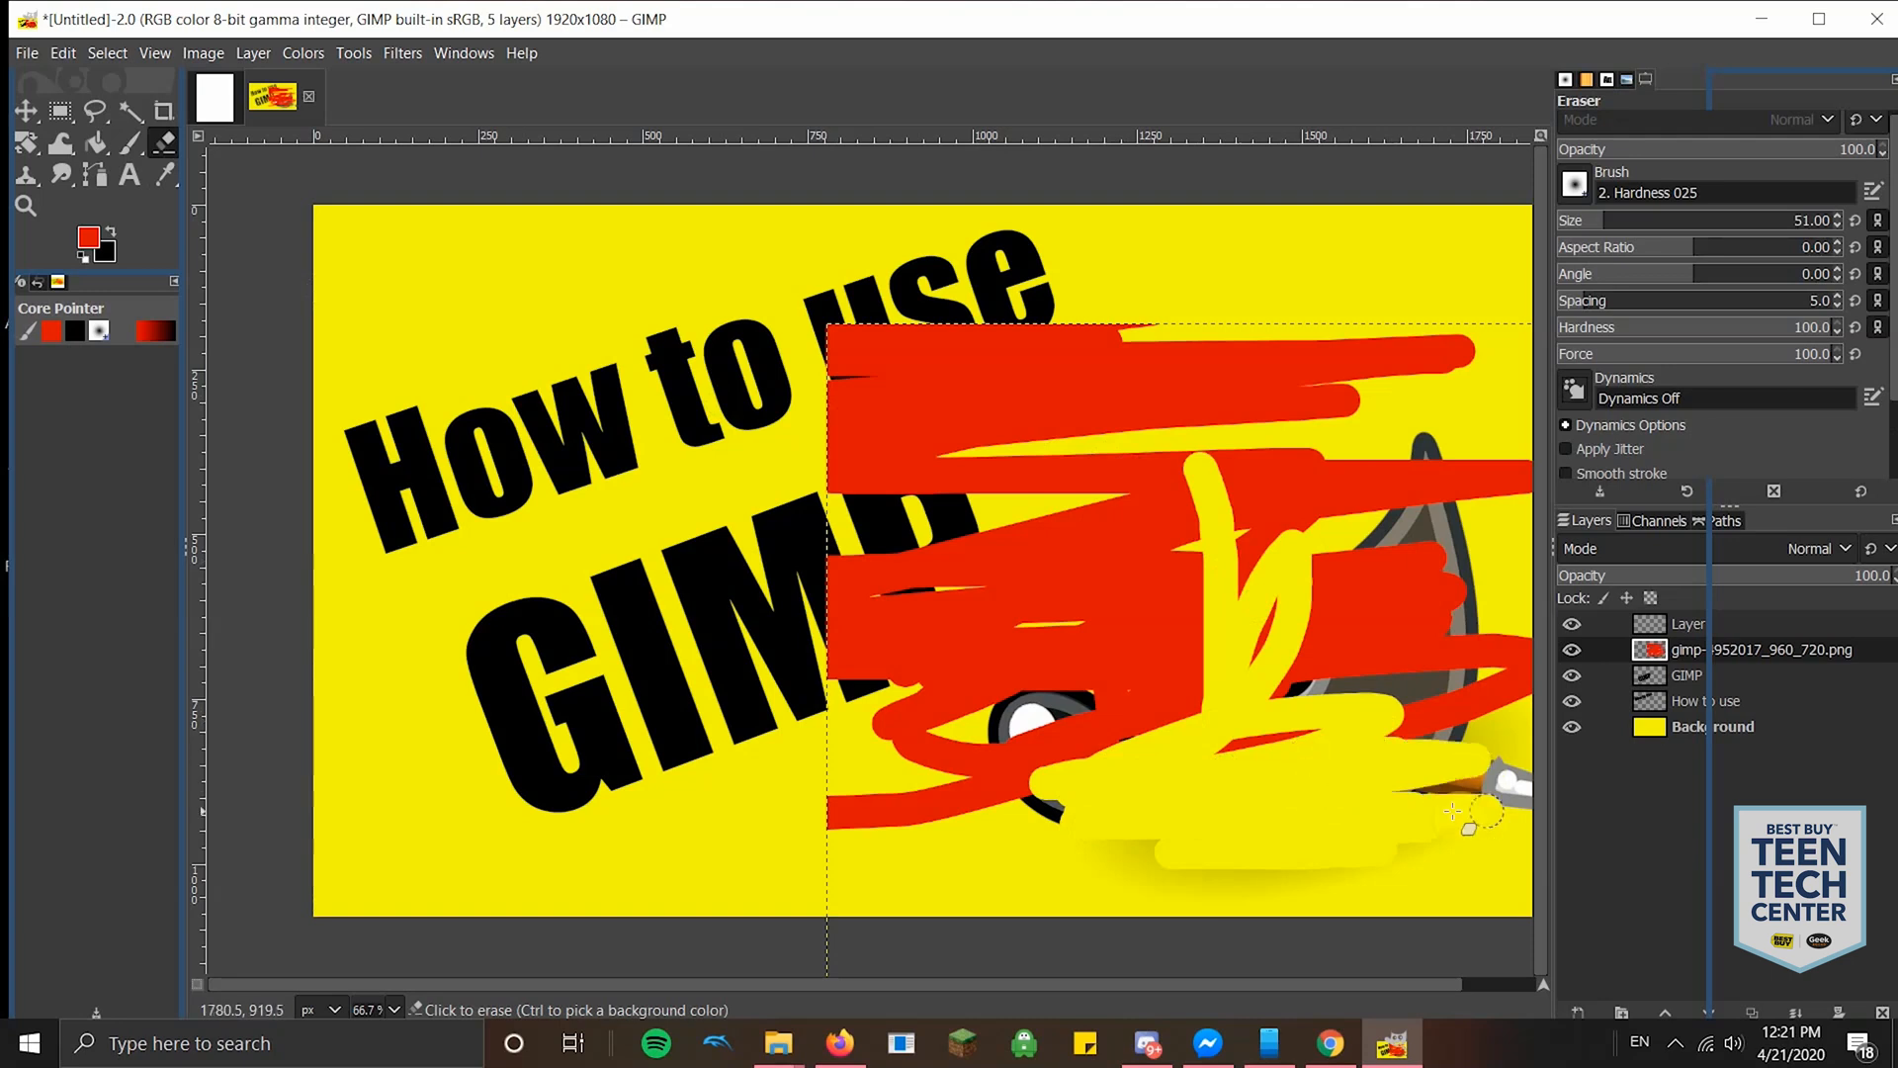
mouse_move(1388, 759)
mouse_down()
mouse_move(1407, 697)
mouse_move(1367, 638)
mouse_up()
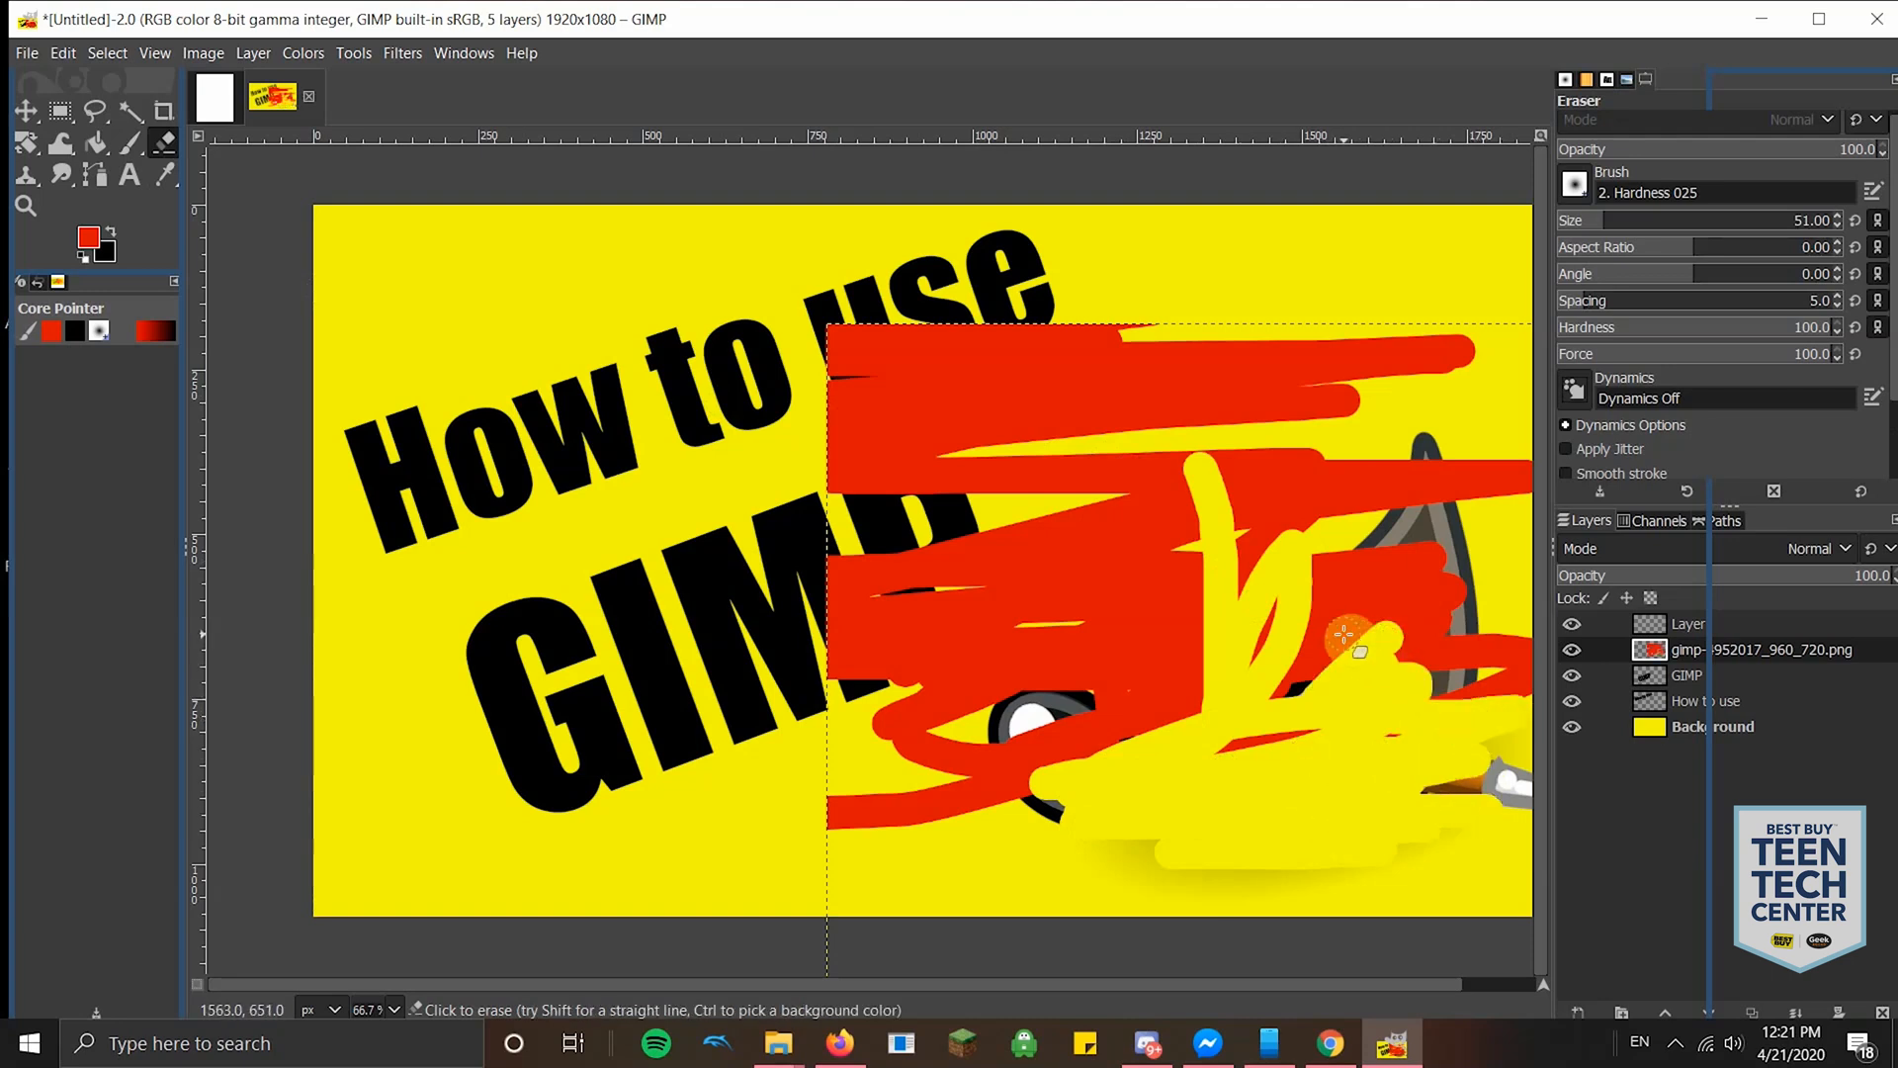
- Undo all the red brush strokes and eraser strokes on the mascot layer
key(ctrl+z)
key(ctrl+z)
key(ctrl+z)
key(ctrl+z)
key(ctrl+z)
key(ctrl+z)
key(ctrl+z)
key(ctrl+z)
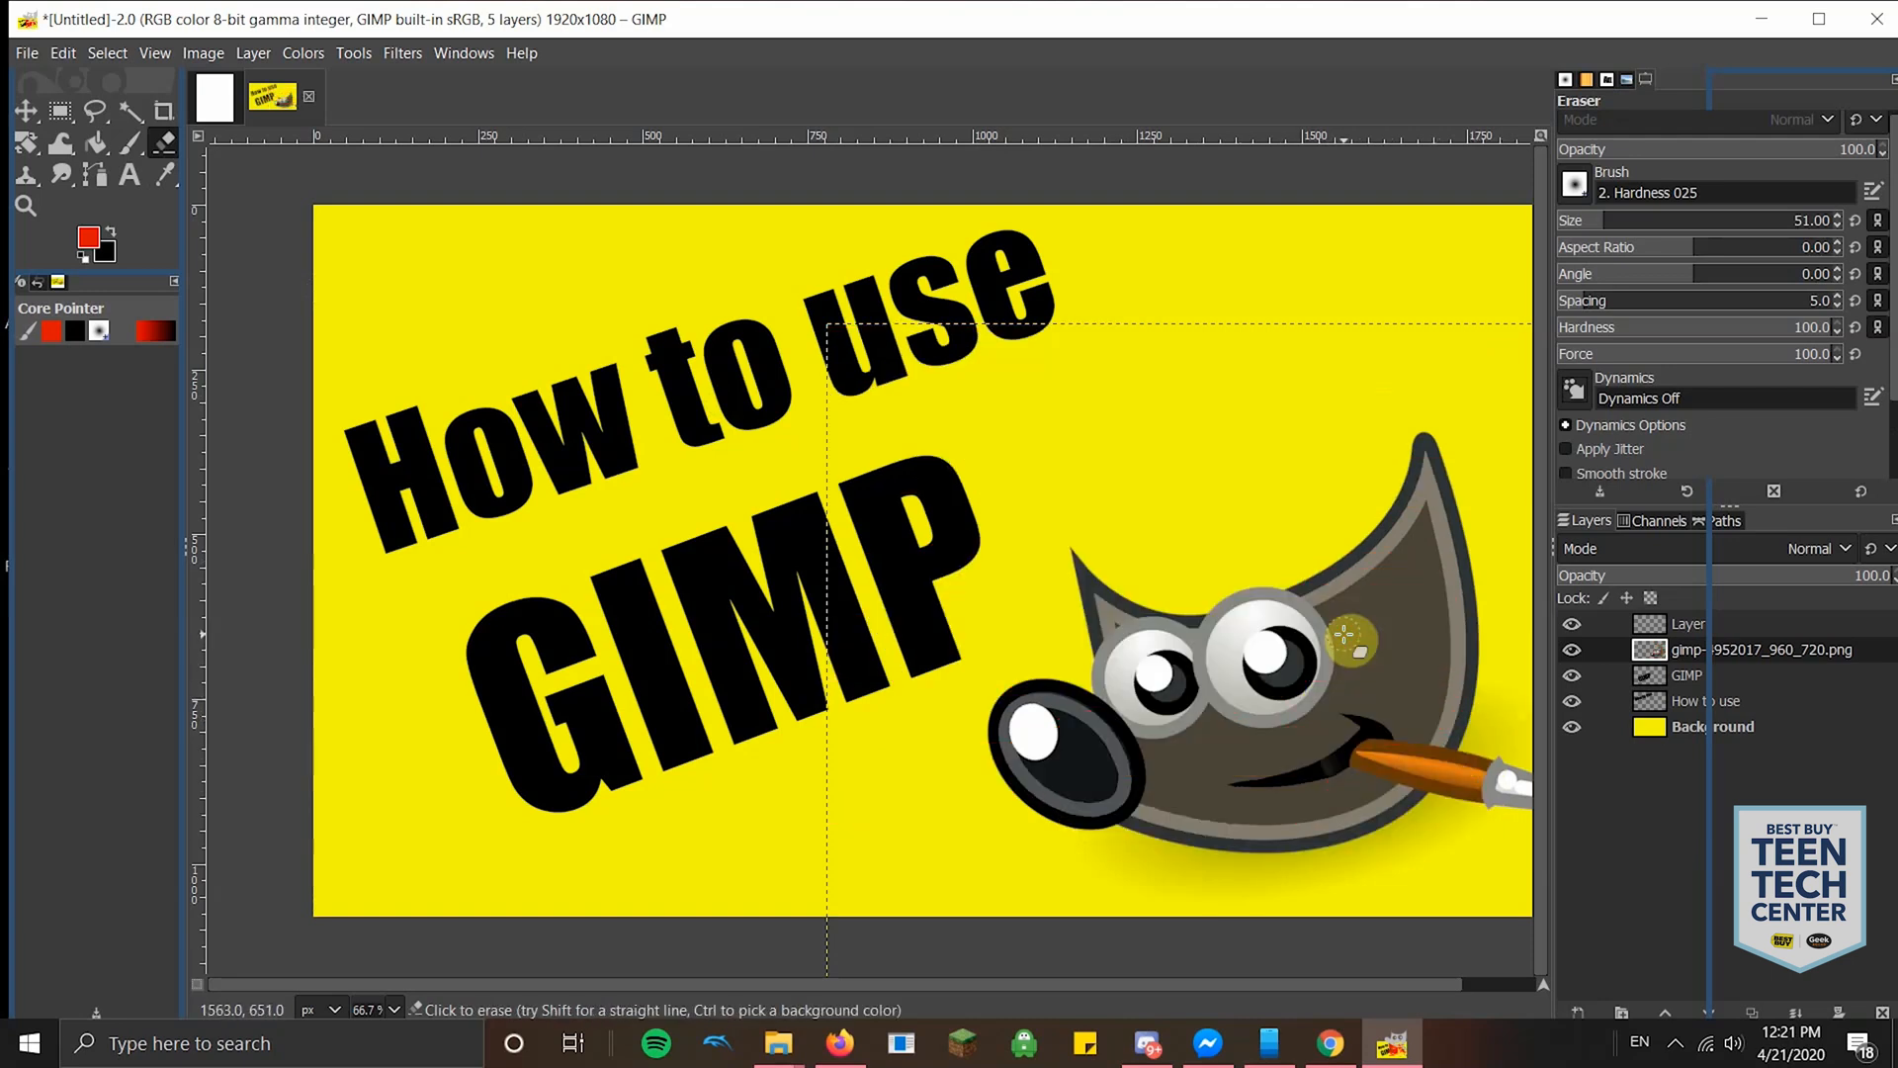
- Scribble over the word "How" on the transparent layer named "Layer" with the red 51 px Paintbrush
click(1748, 624)
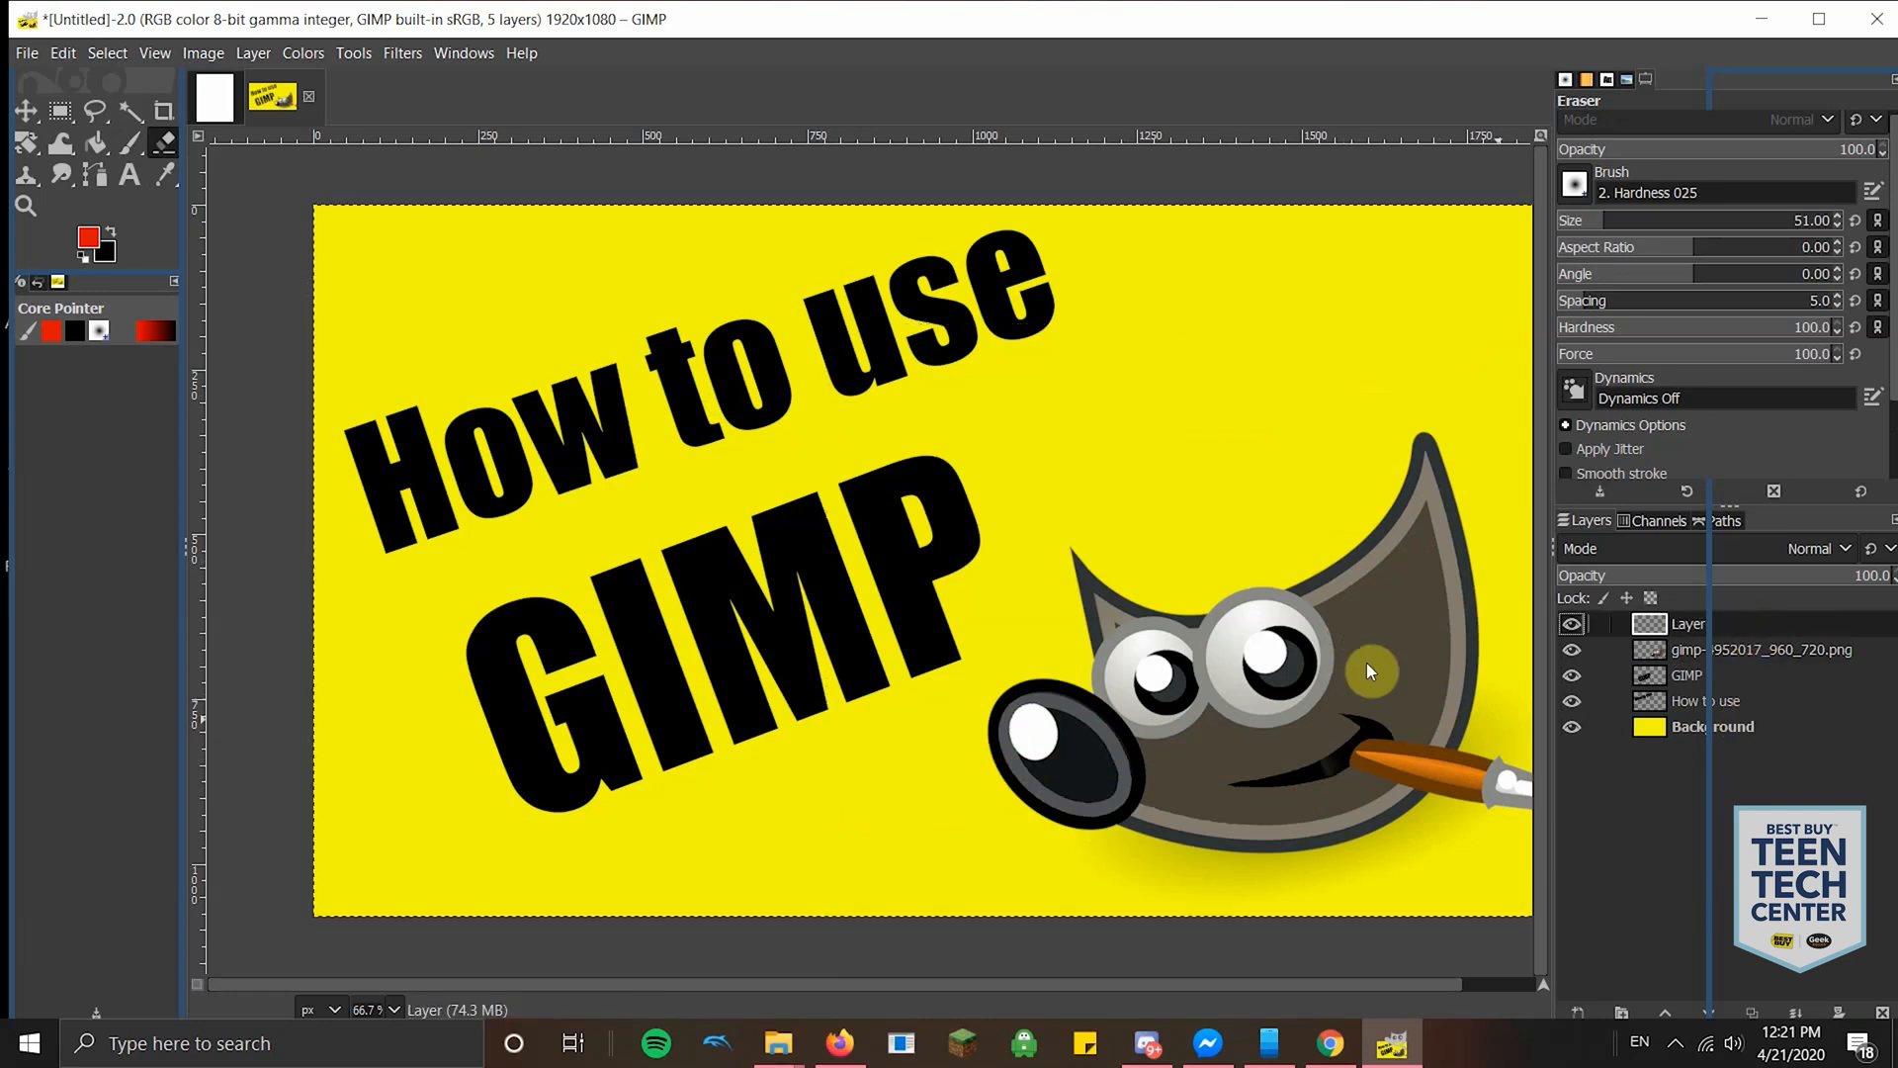
click(263, 57)
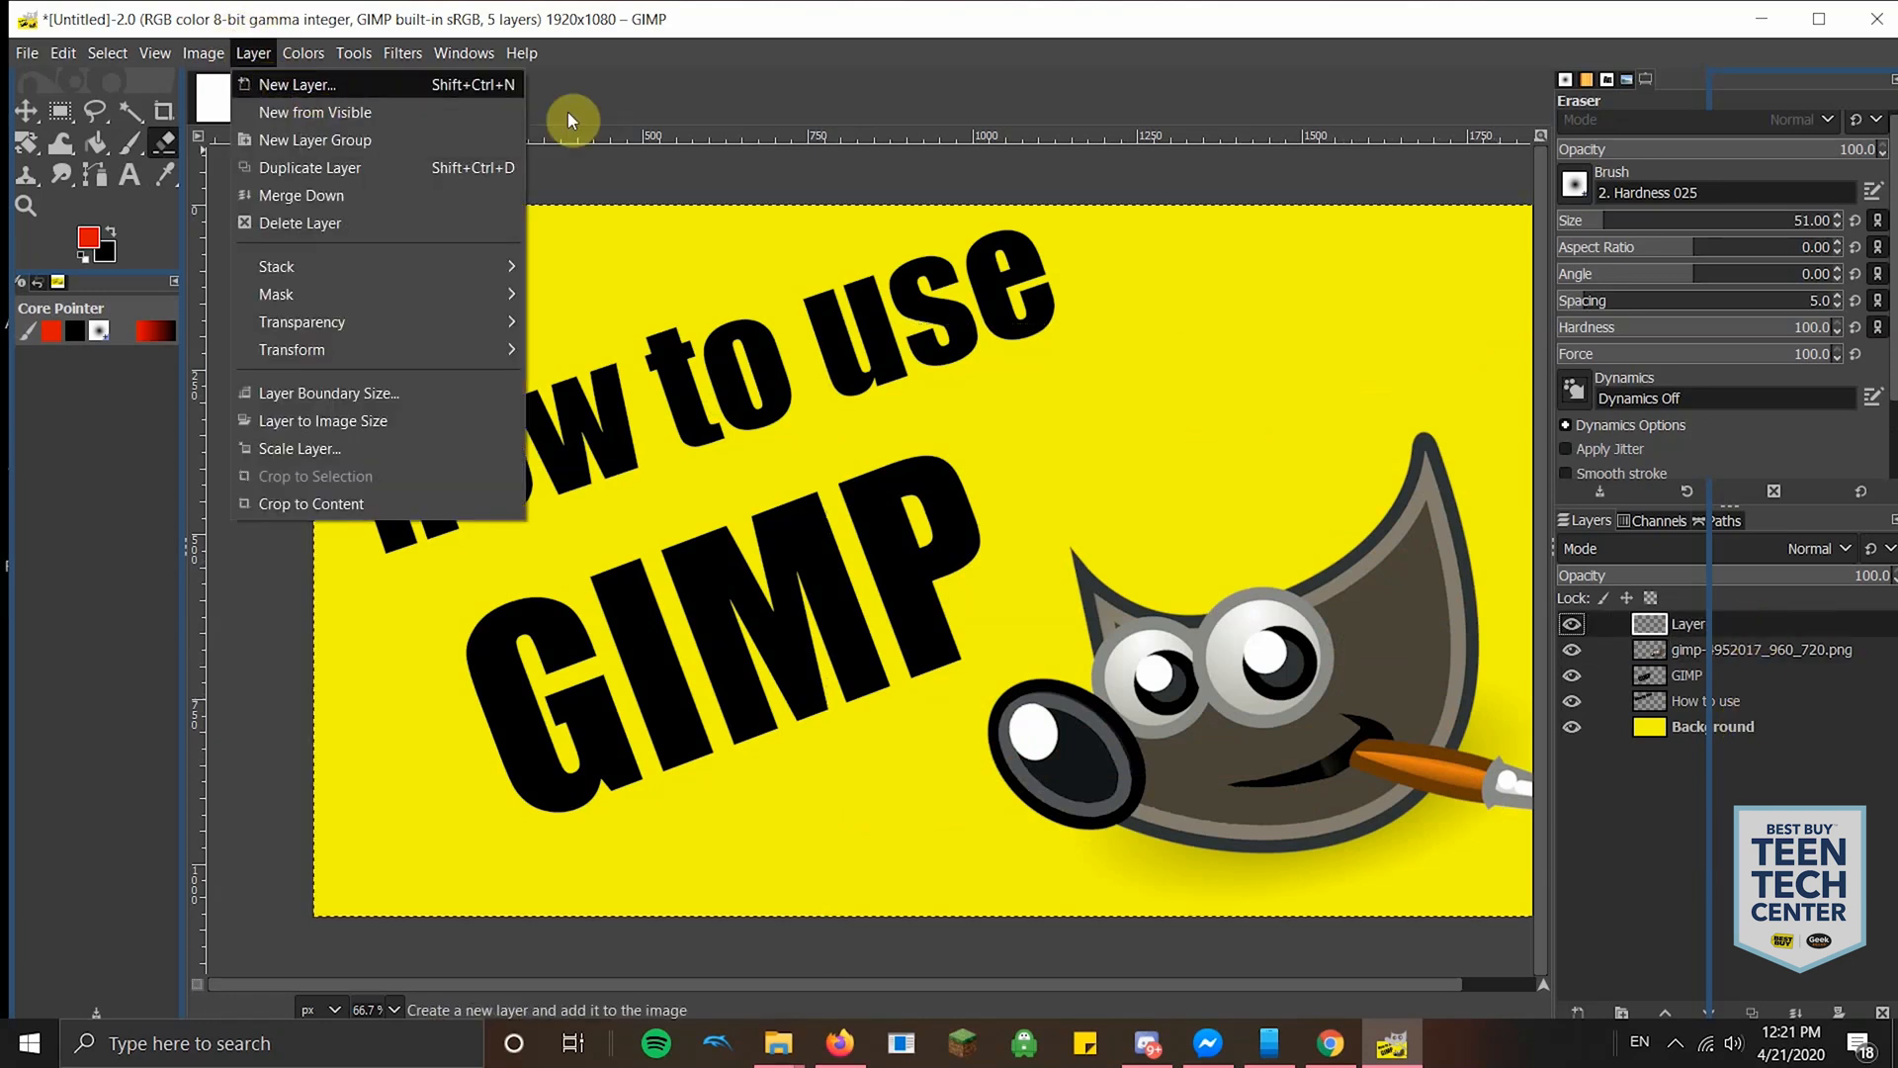
click(1220, 424)
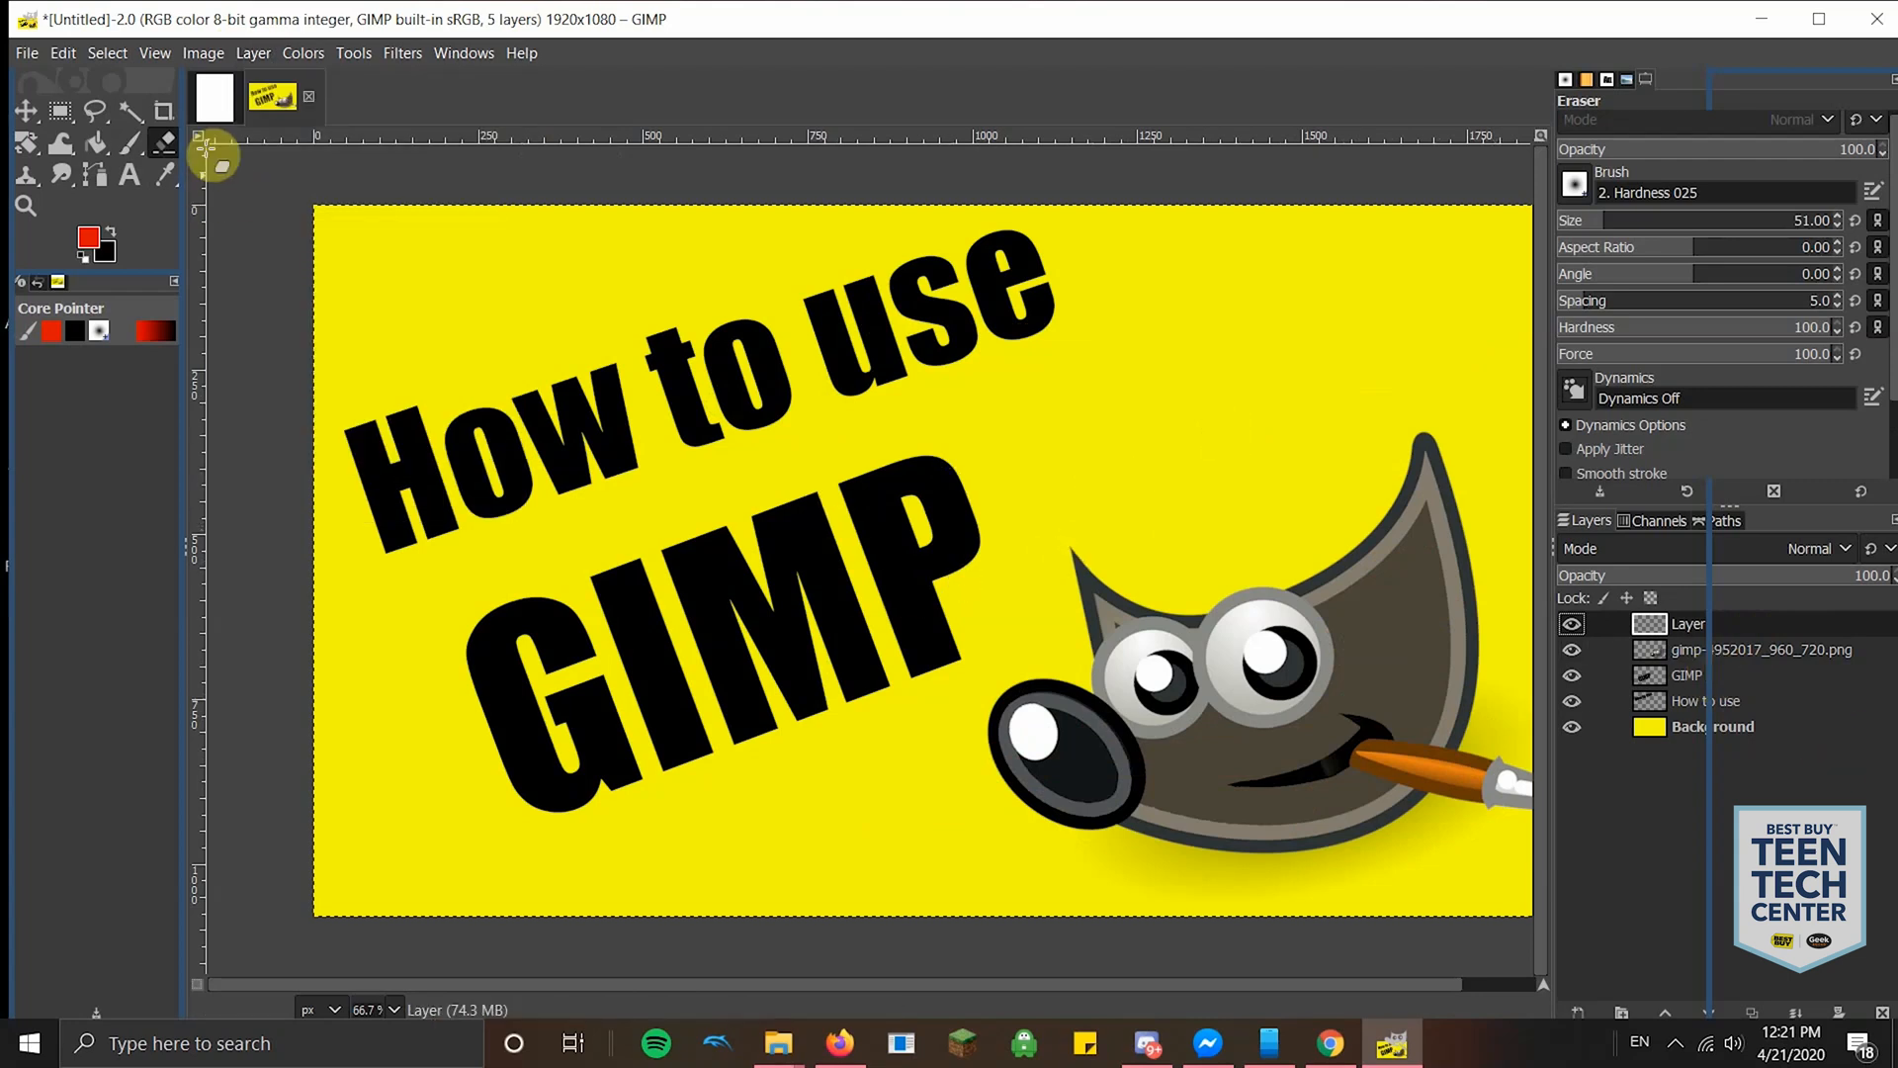
click(132, 144)
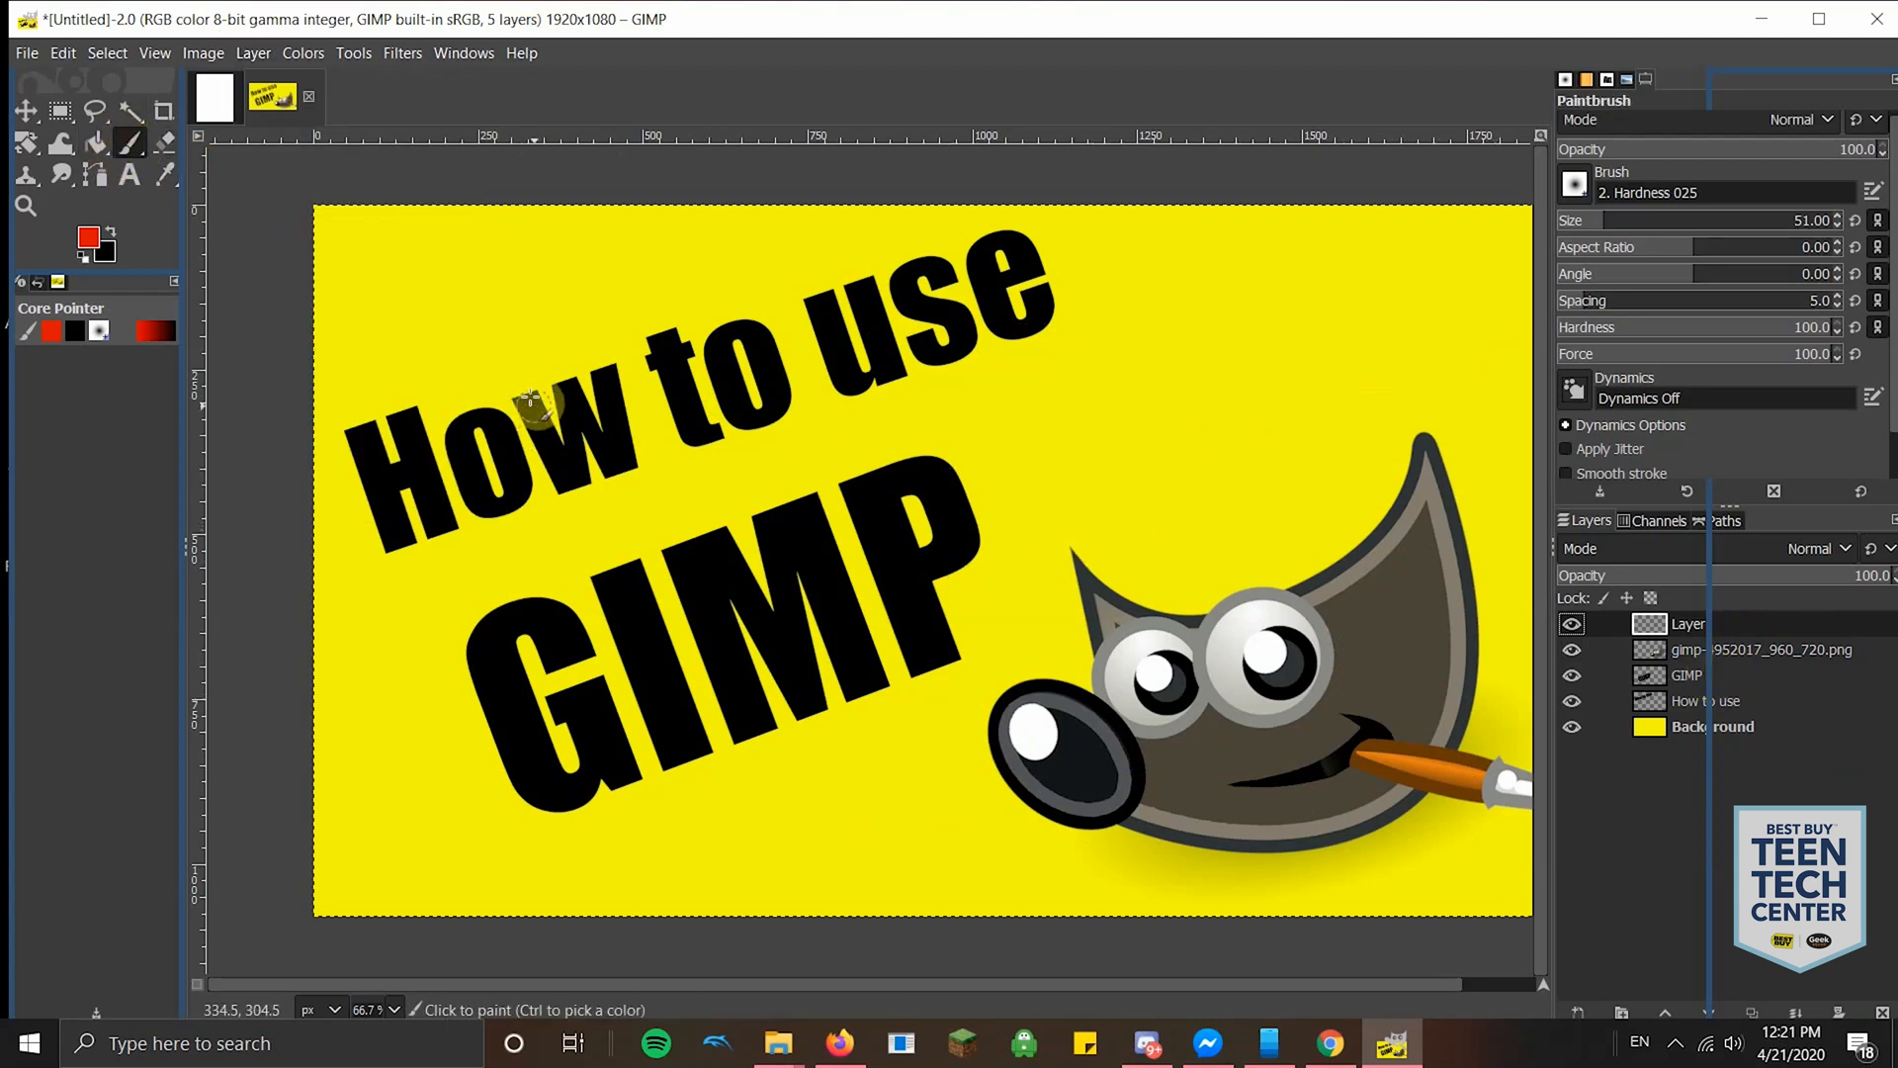
mouse_move(495, 314)
mouse_down()
mouse_move(657, 593)
mouse_move(558, 489)
mouse_move(472, 684)
mouse_move(423, 416)
mouse_move(359, 320)
mouse_move(490, 331)
mouse_move(341, 361)
mouse_move(464, 453)
mouse_move(420, 500)
mouse_move(475, 419)
mouse_move(458, 317)
mouse_move(516, 332)
mouse_move(638, 524)
mouse_move(596, 460)
mouse_up()
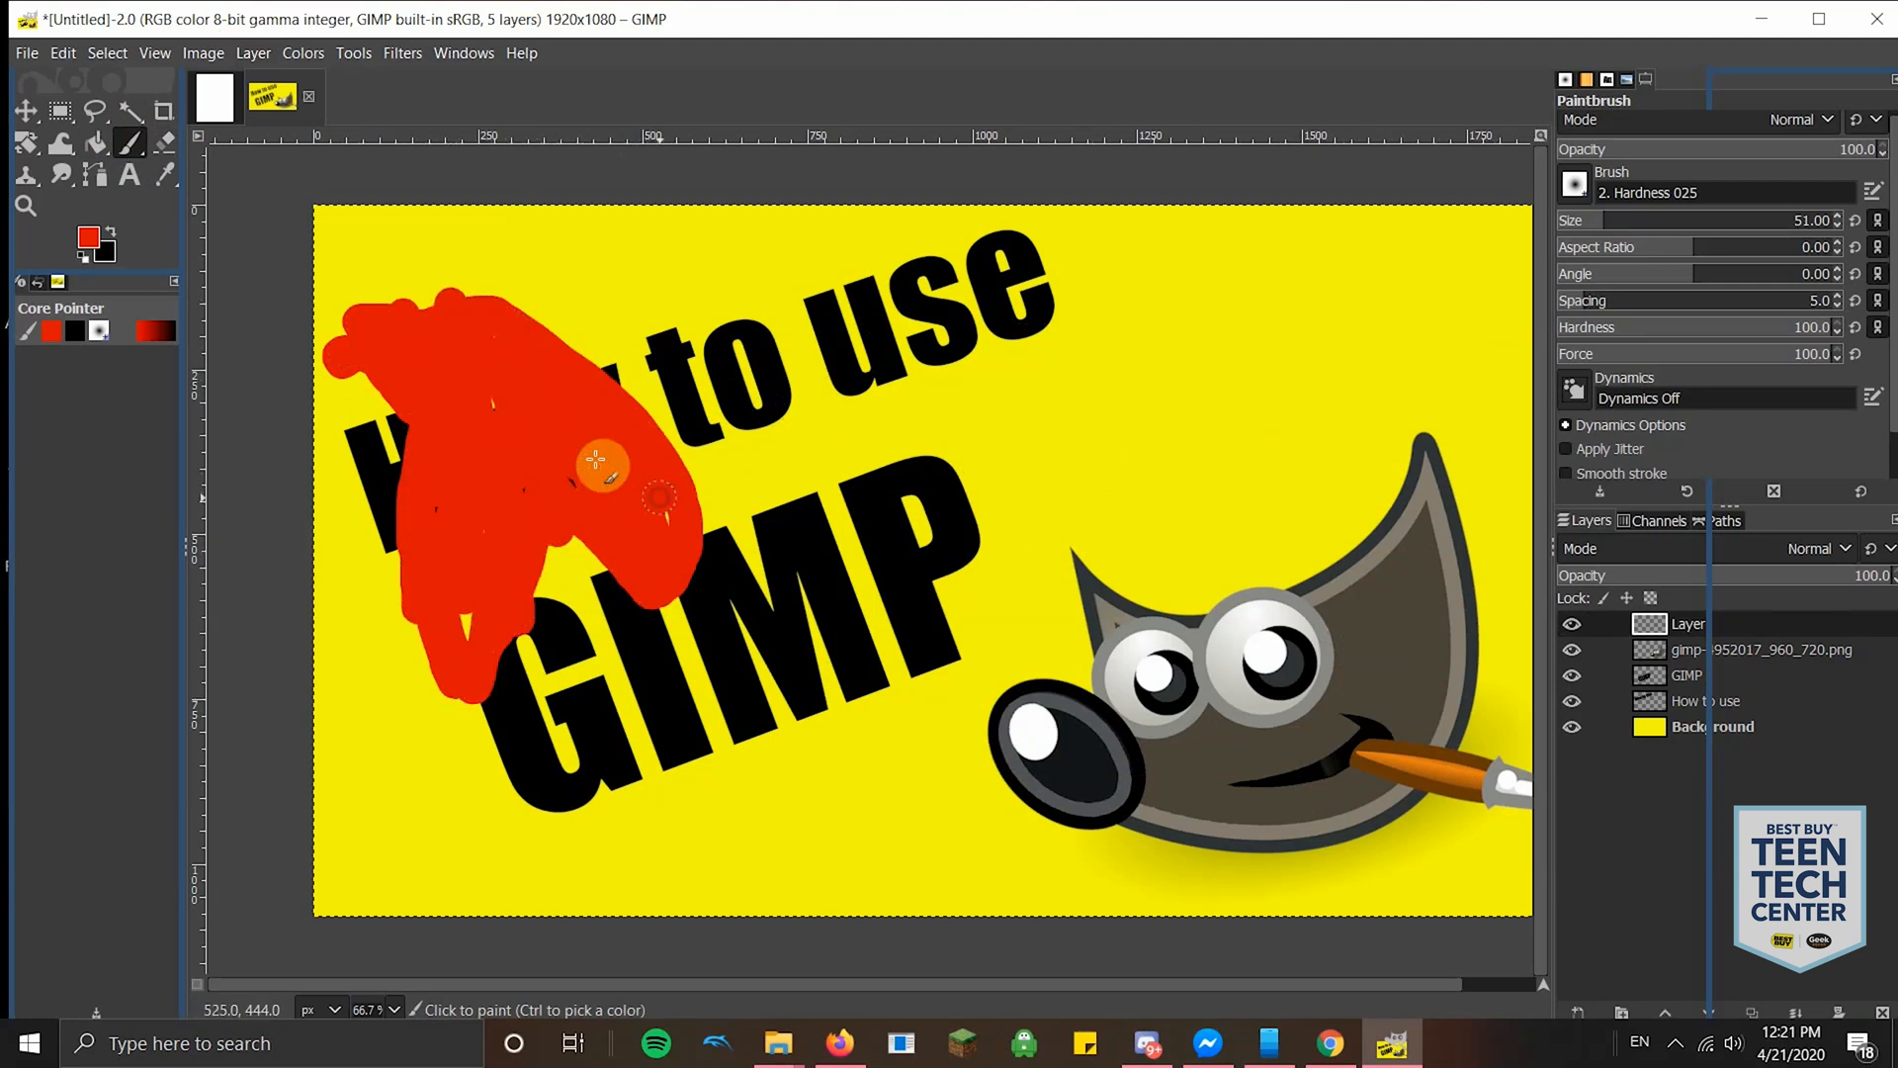
- Erase most of the red scribble with the Eraser, and undo both the eraser and brush strokes
click(164, 142)
mouse_move(485, 291)
mouse_down()
mouse_move(357, 358)
mouse_move(667, 373)
mouse_move(508, 472)
mouse_move(611, 510)
mouse_move(635, 625)
mouse_move(420, 640)
mouse_move(642, 529)
mouse_move(507, 543)
mouse_move(429, 455)
mouse_move(306, 569)
mouse_move(302, 641)
mouse_move(722, 635)
mouse_move(285, 695)
mouse_move(384, 658)
mouse_move(505, 510)
mouse_move(518, 348)
mouse_up()
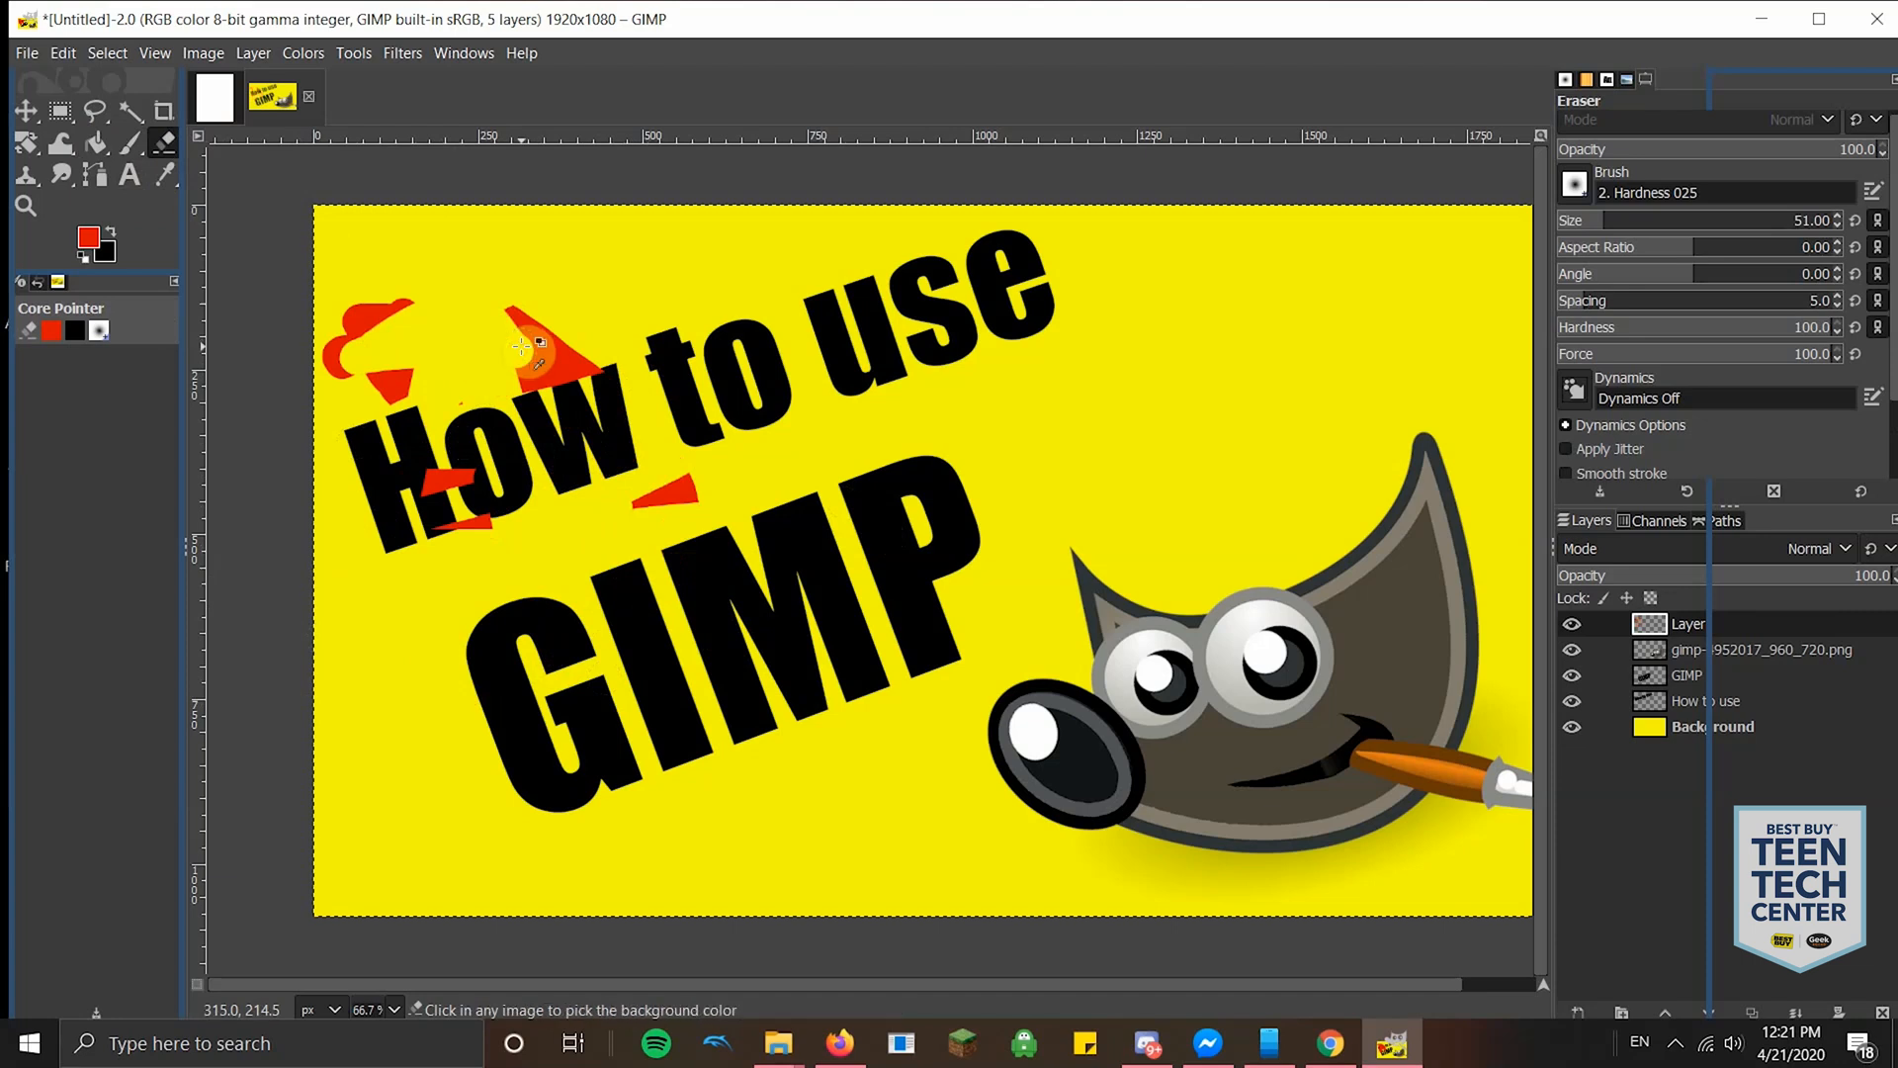
key(ctrl+z)
key(ctrl+z)
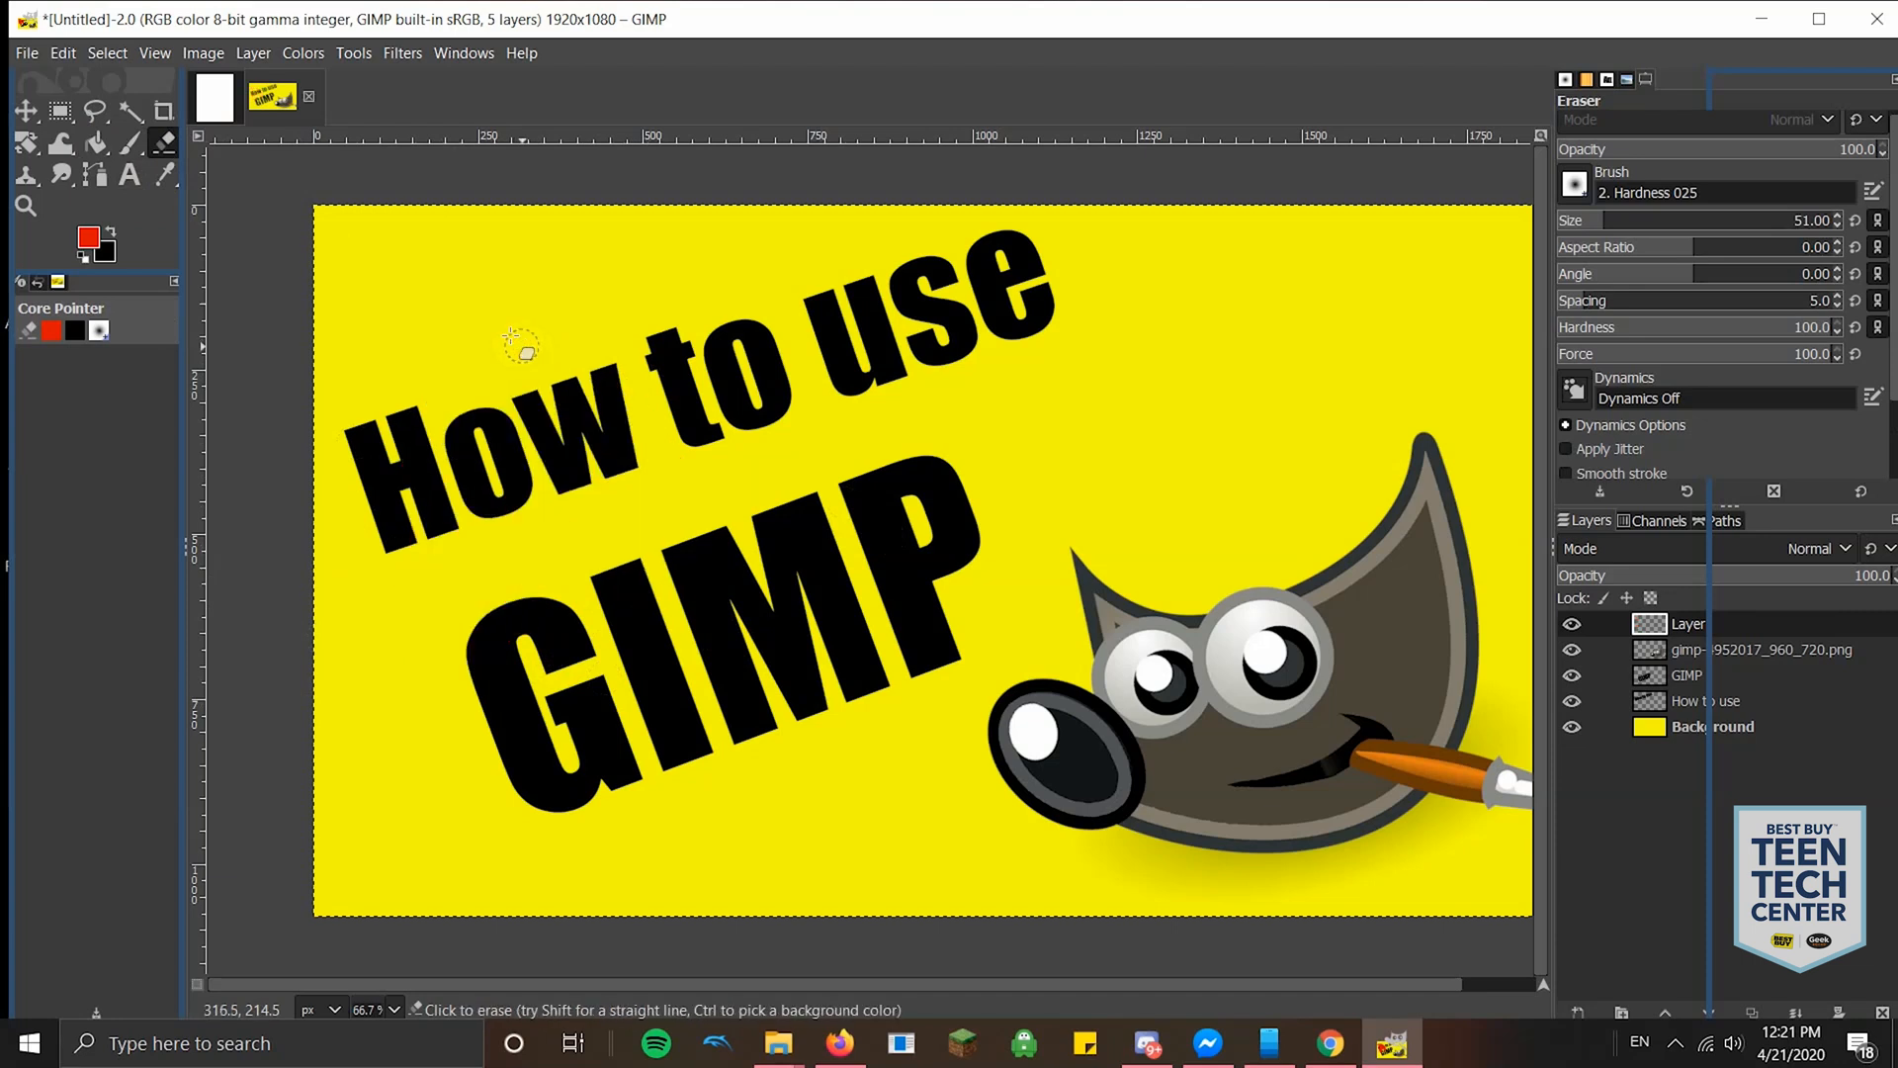
- Paint a large five-pointed red star outline over the text with the Paintbrush and fill its inside red with Bucket Fill
click(130, 143)
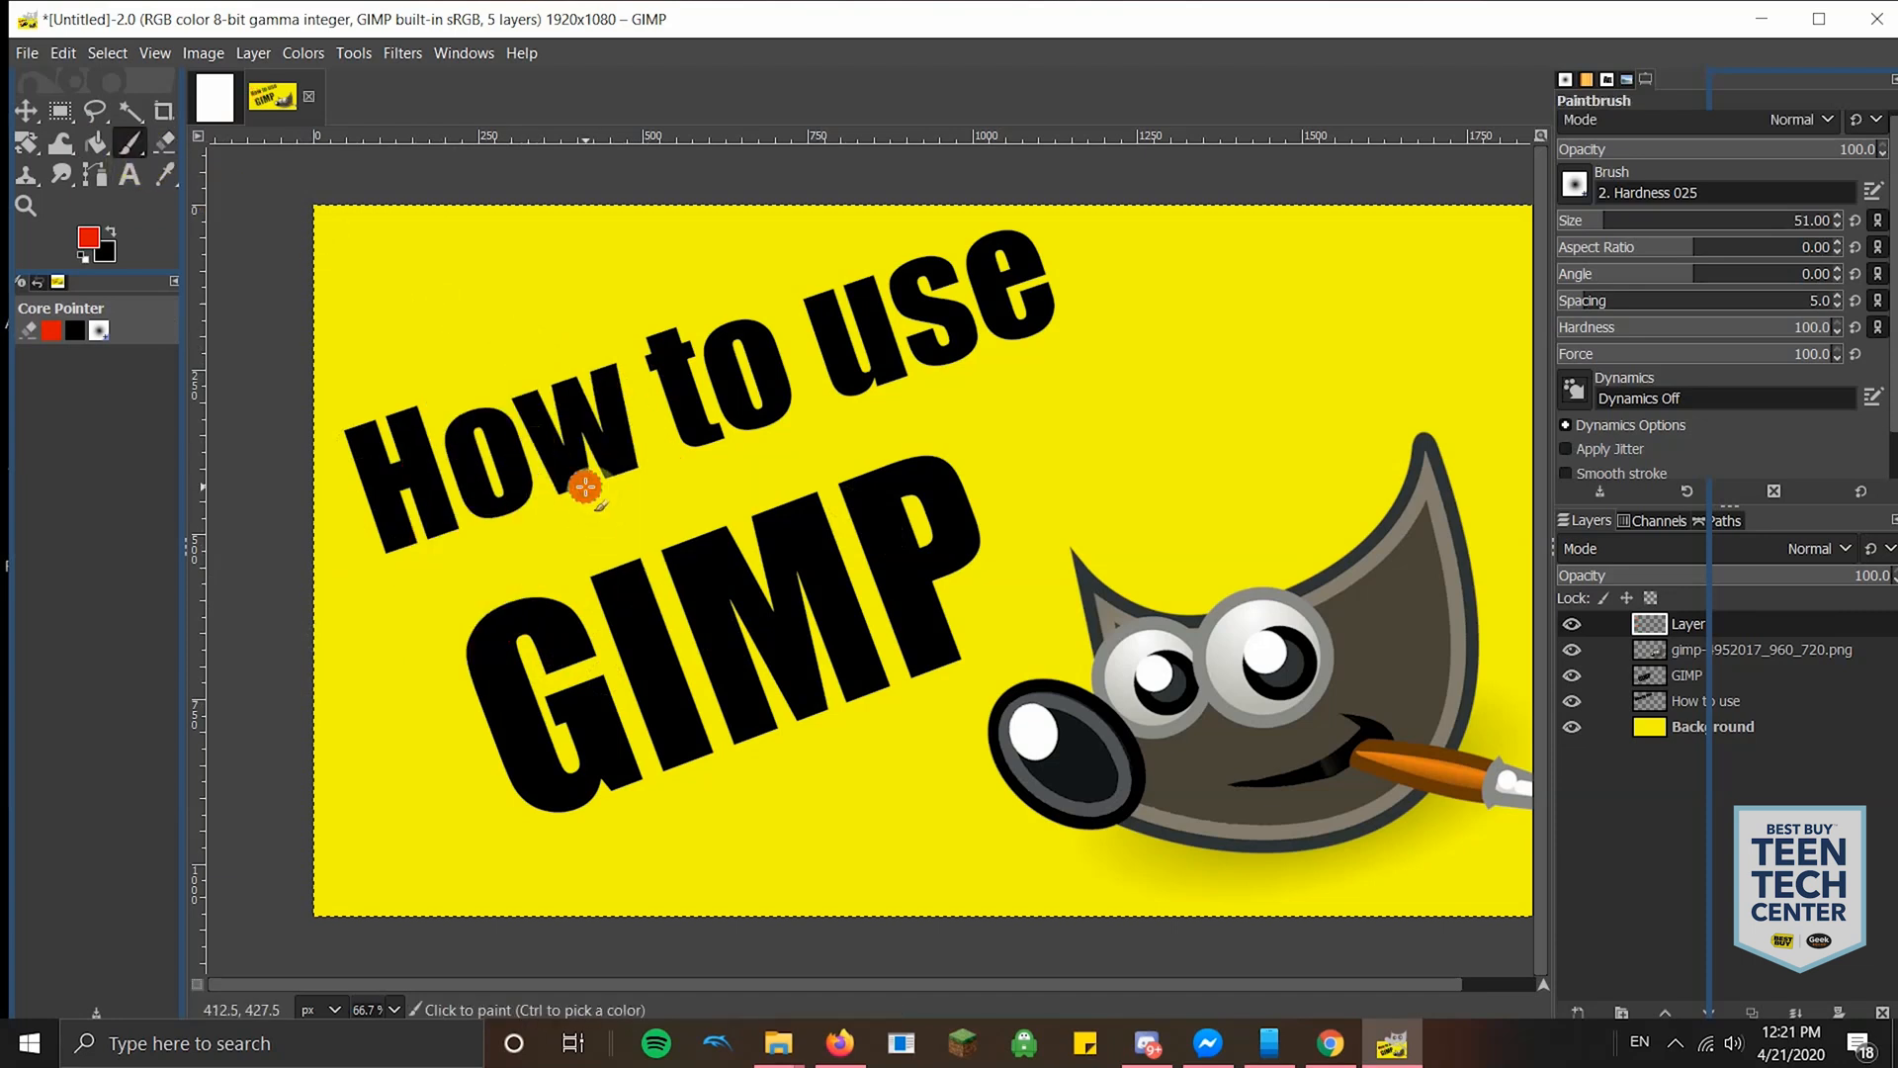
mouse_move(585, 487)
mouse_down()
mouse_move(438, 755)
mouse_move(636, 626)
mouse_move(767, 780)
mouse_move(850, 829)
mouse_move(804, 663)
mouse_move(1148, 594)
mouse_move(824, 567)
mouse_move(883, 378)
mouse_move(742, 484)
mouse_move(554, 268)
mouse_move(588, 501)
mouse_up()
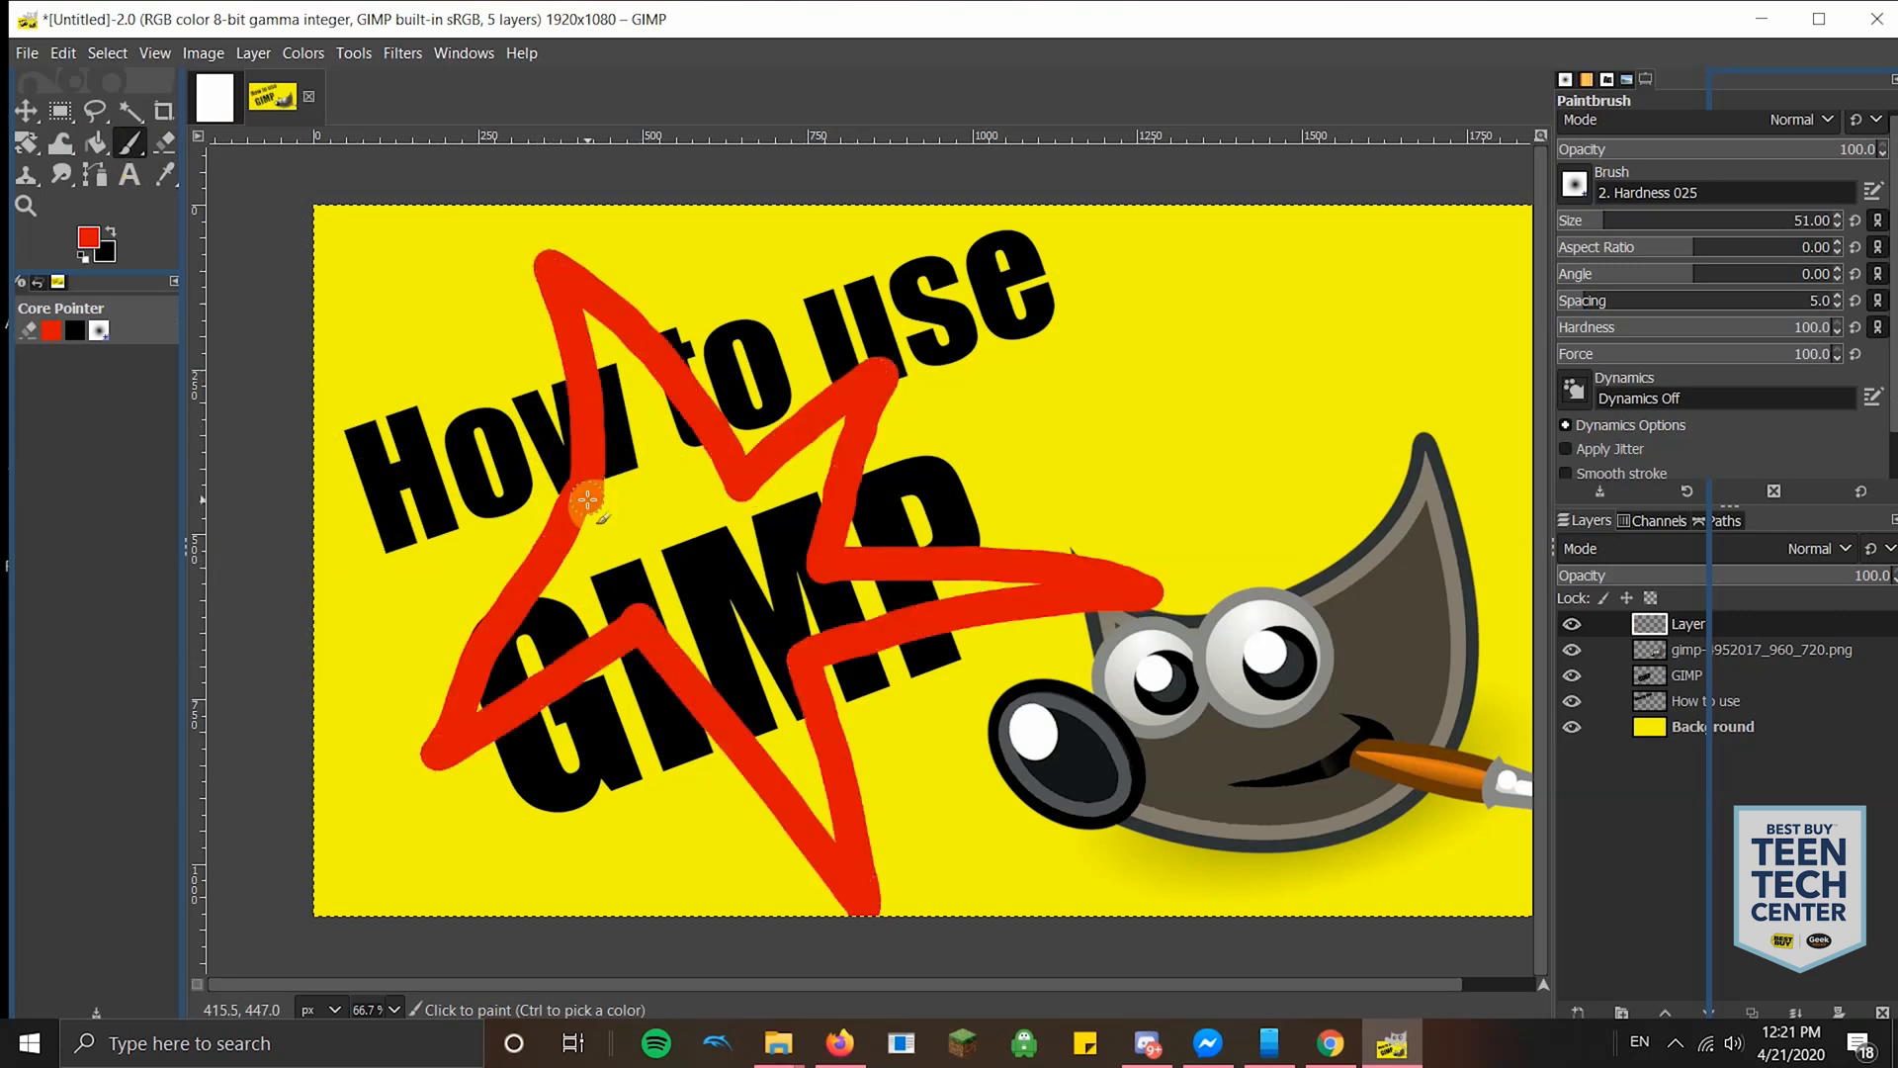
click(96, 143)
click(680, 472)
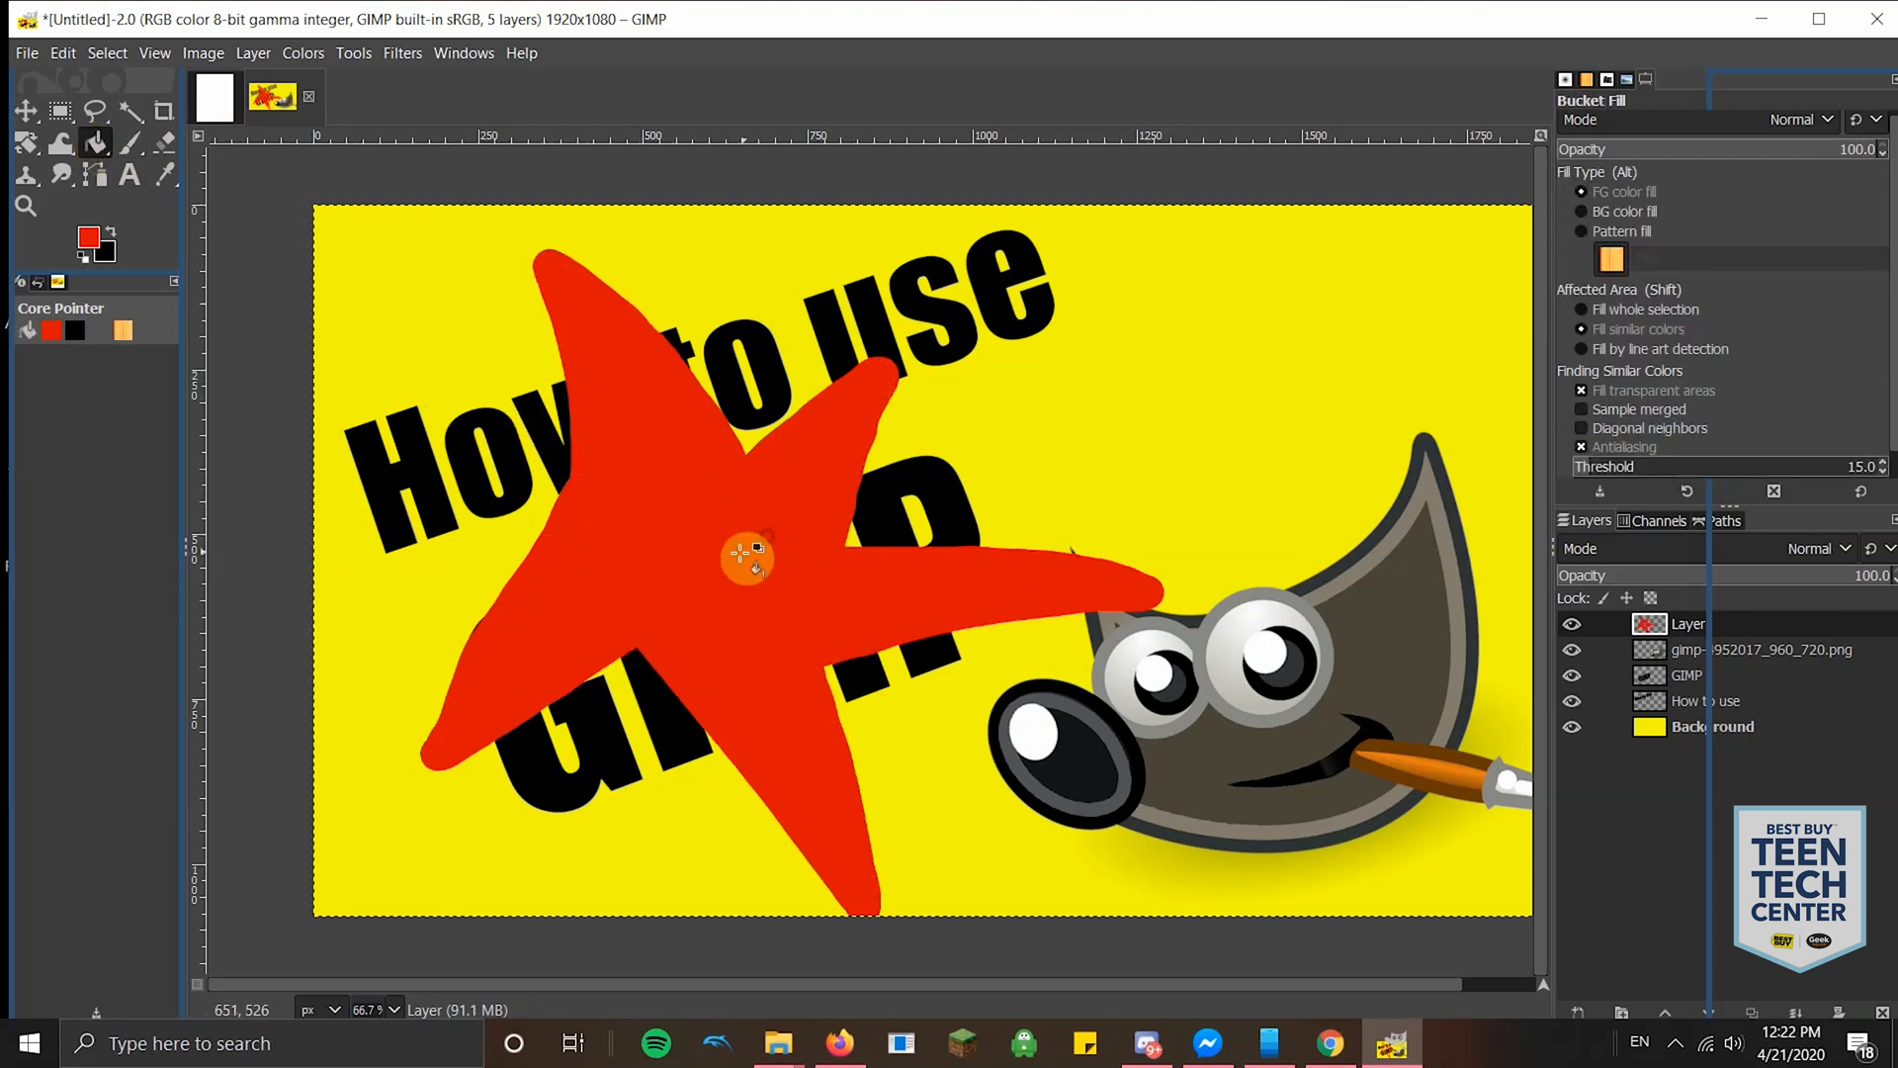
click(131, 144)
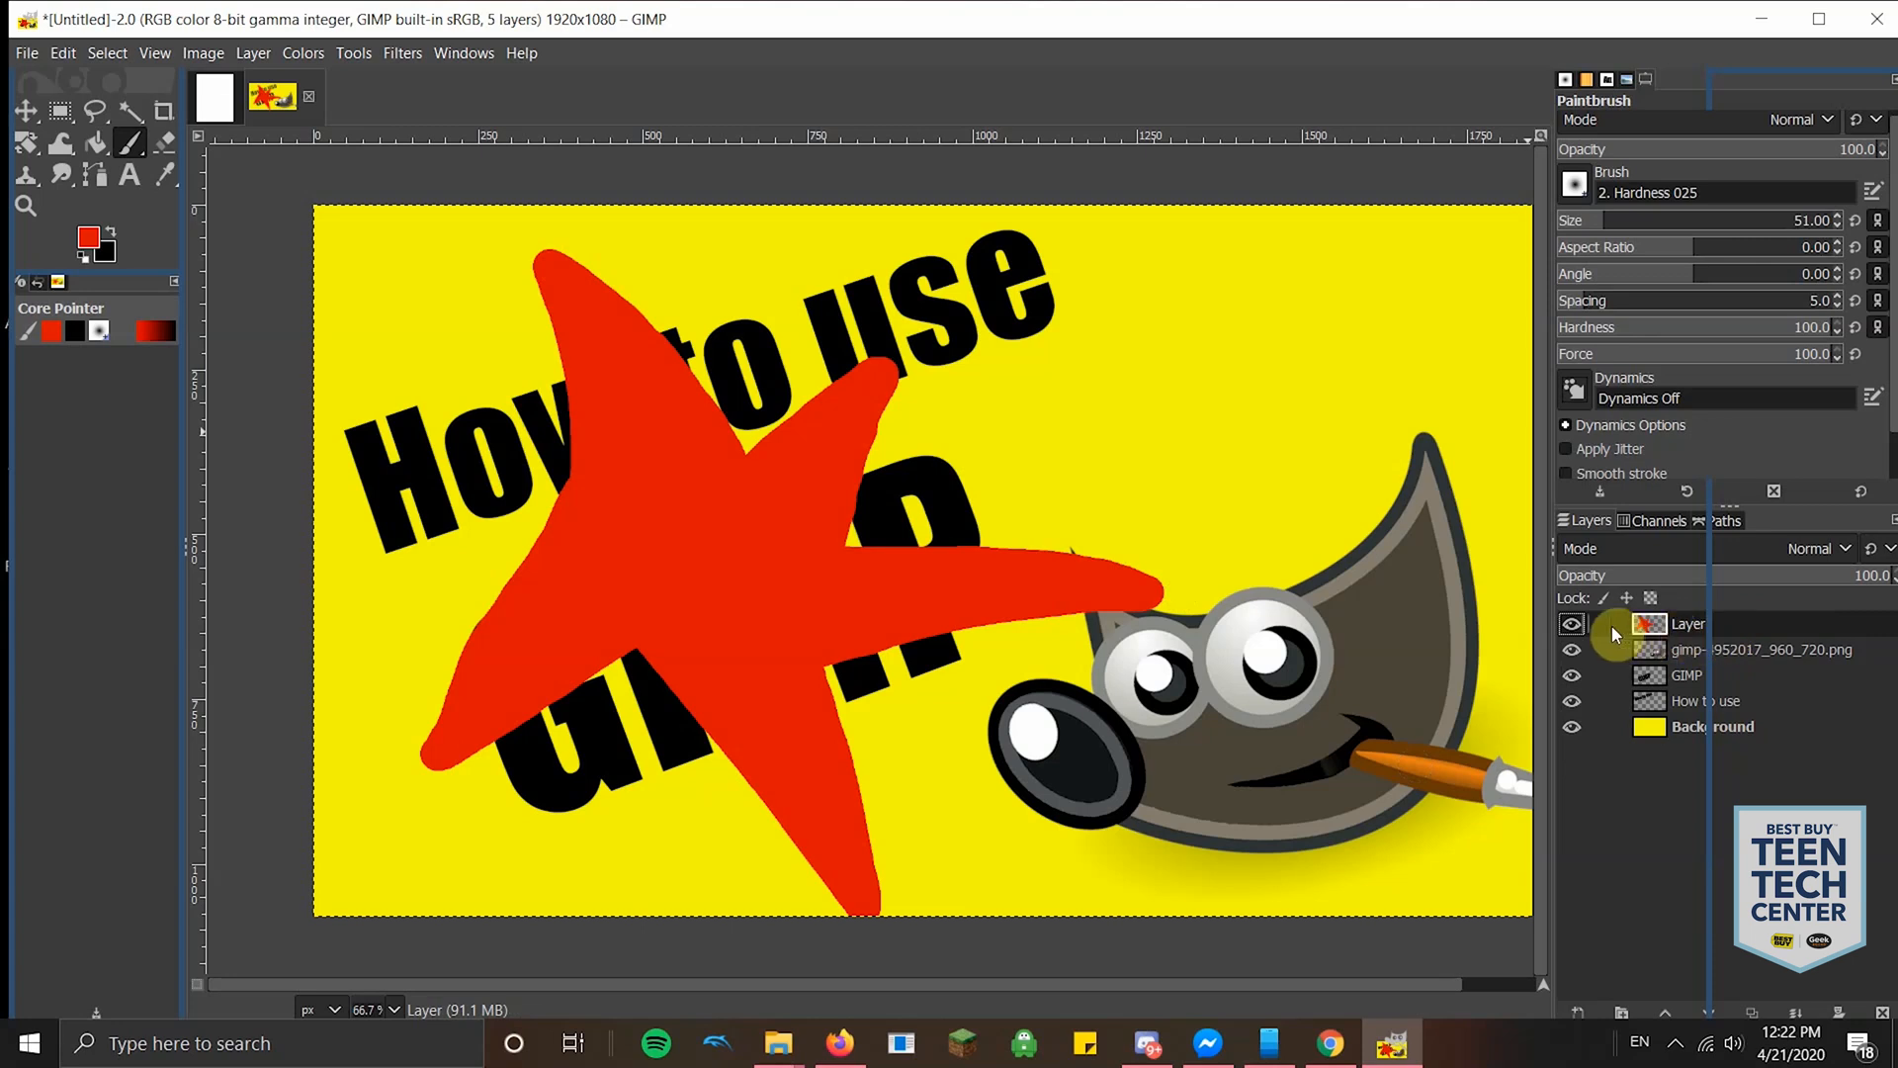
- Move the star layer directly above Background, below both text layers, and place "How to use" above "GIMP"
drag(1736, 626, 1732, 675)
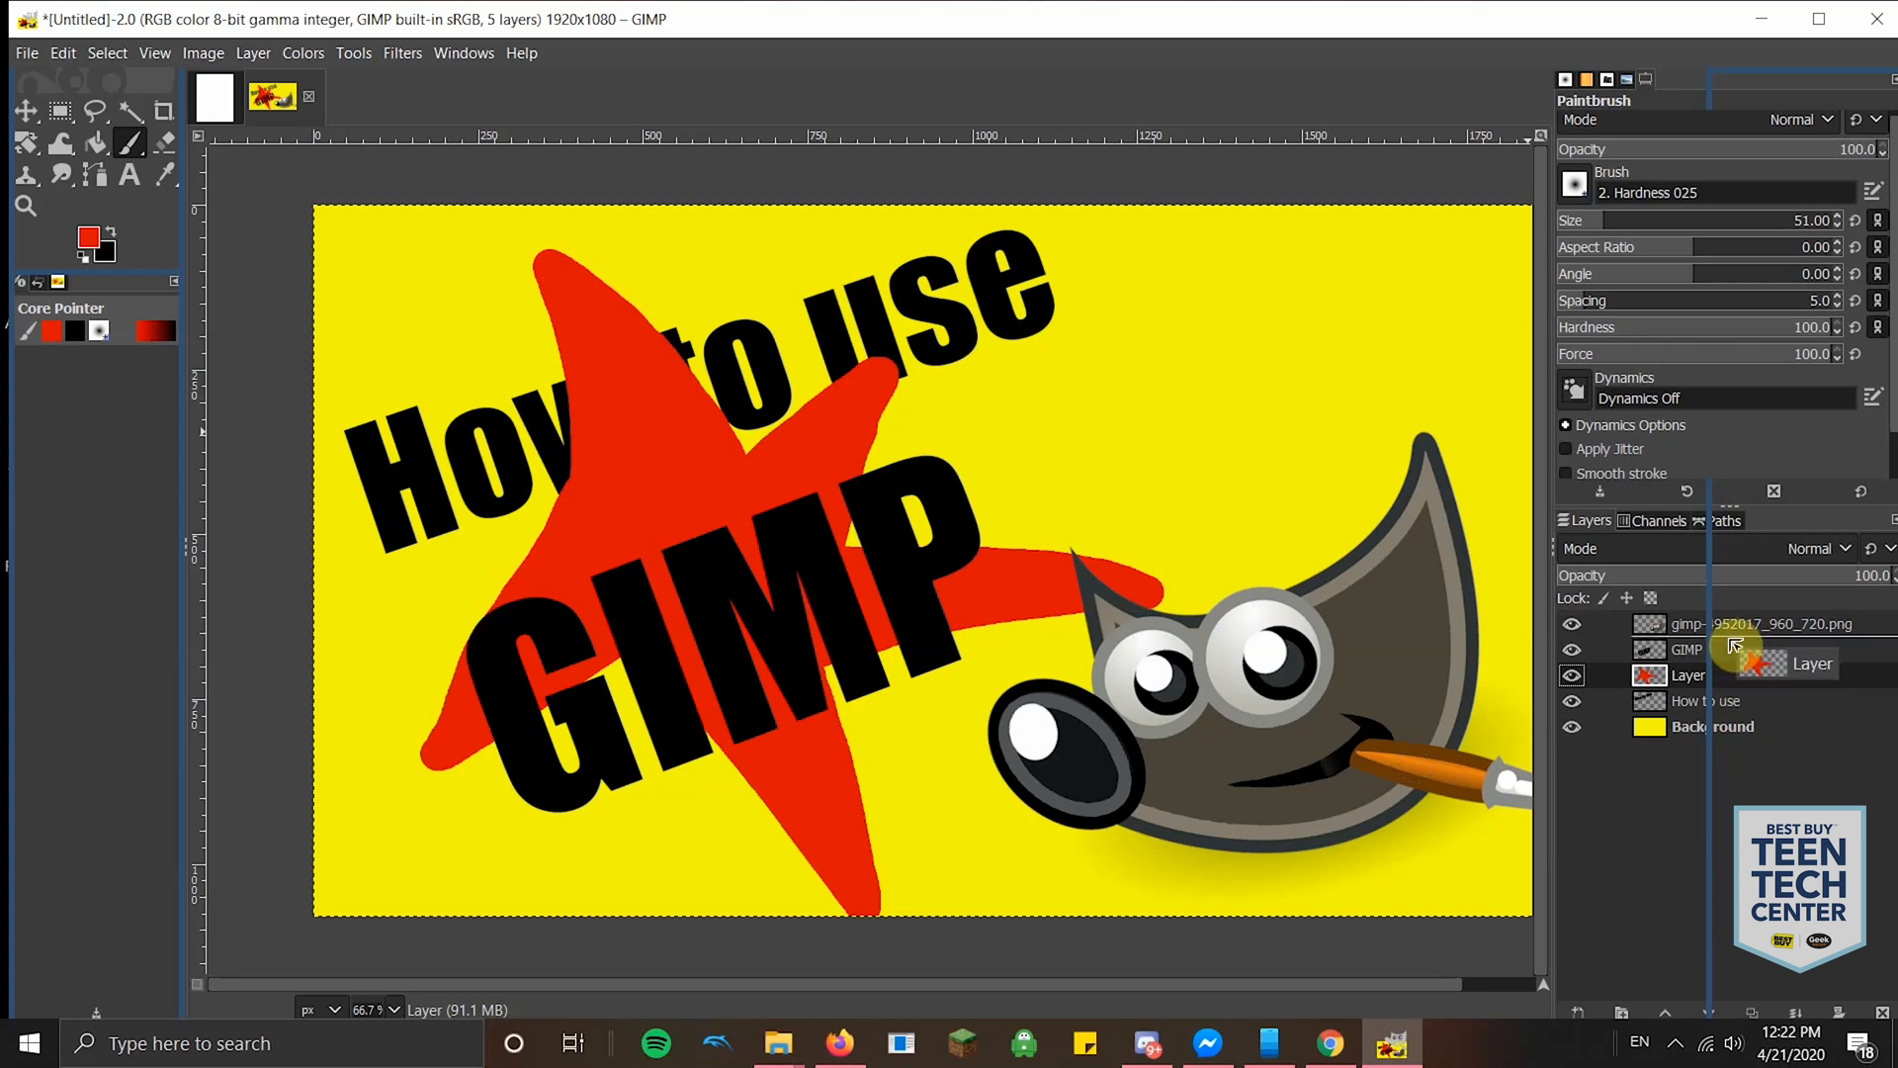
mouse_move(1752, 710)
mouse_down()
mouse_move(1735, 651)
mouse_move(1729, 699)
mouse_up()
drag(1731, 699, 1691, 731)
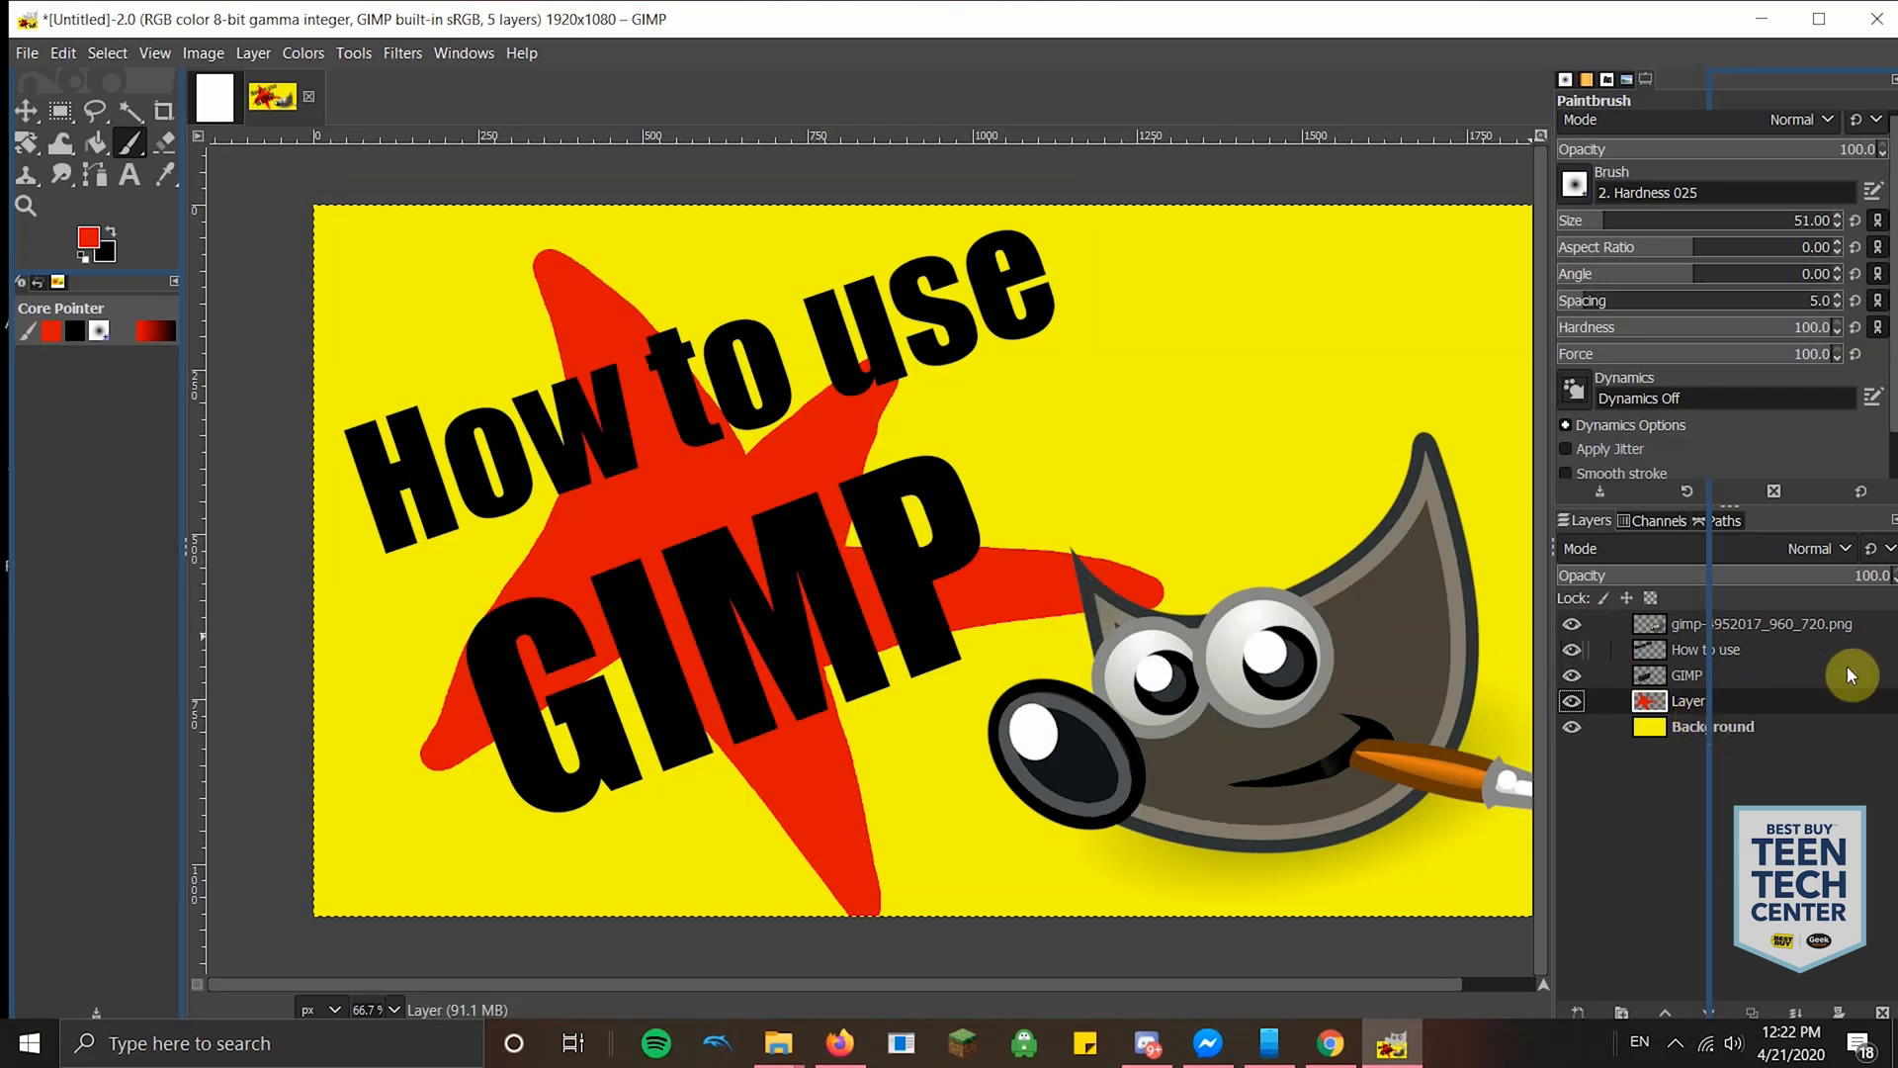
- Delete the star layer
right_click(1735, 704)
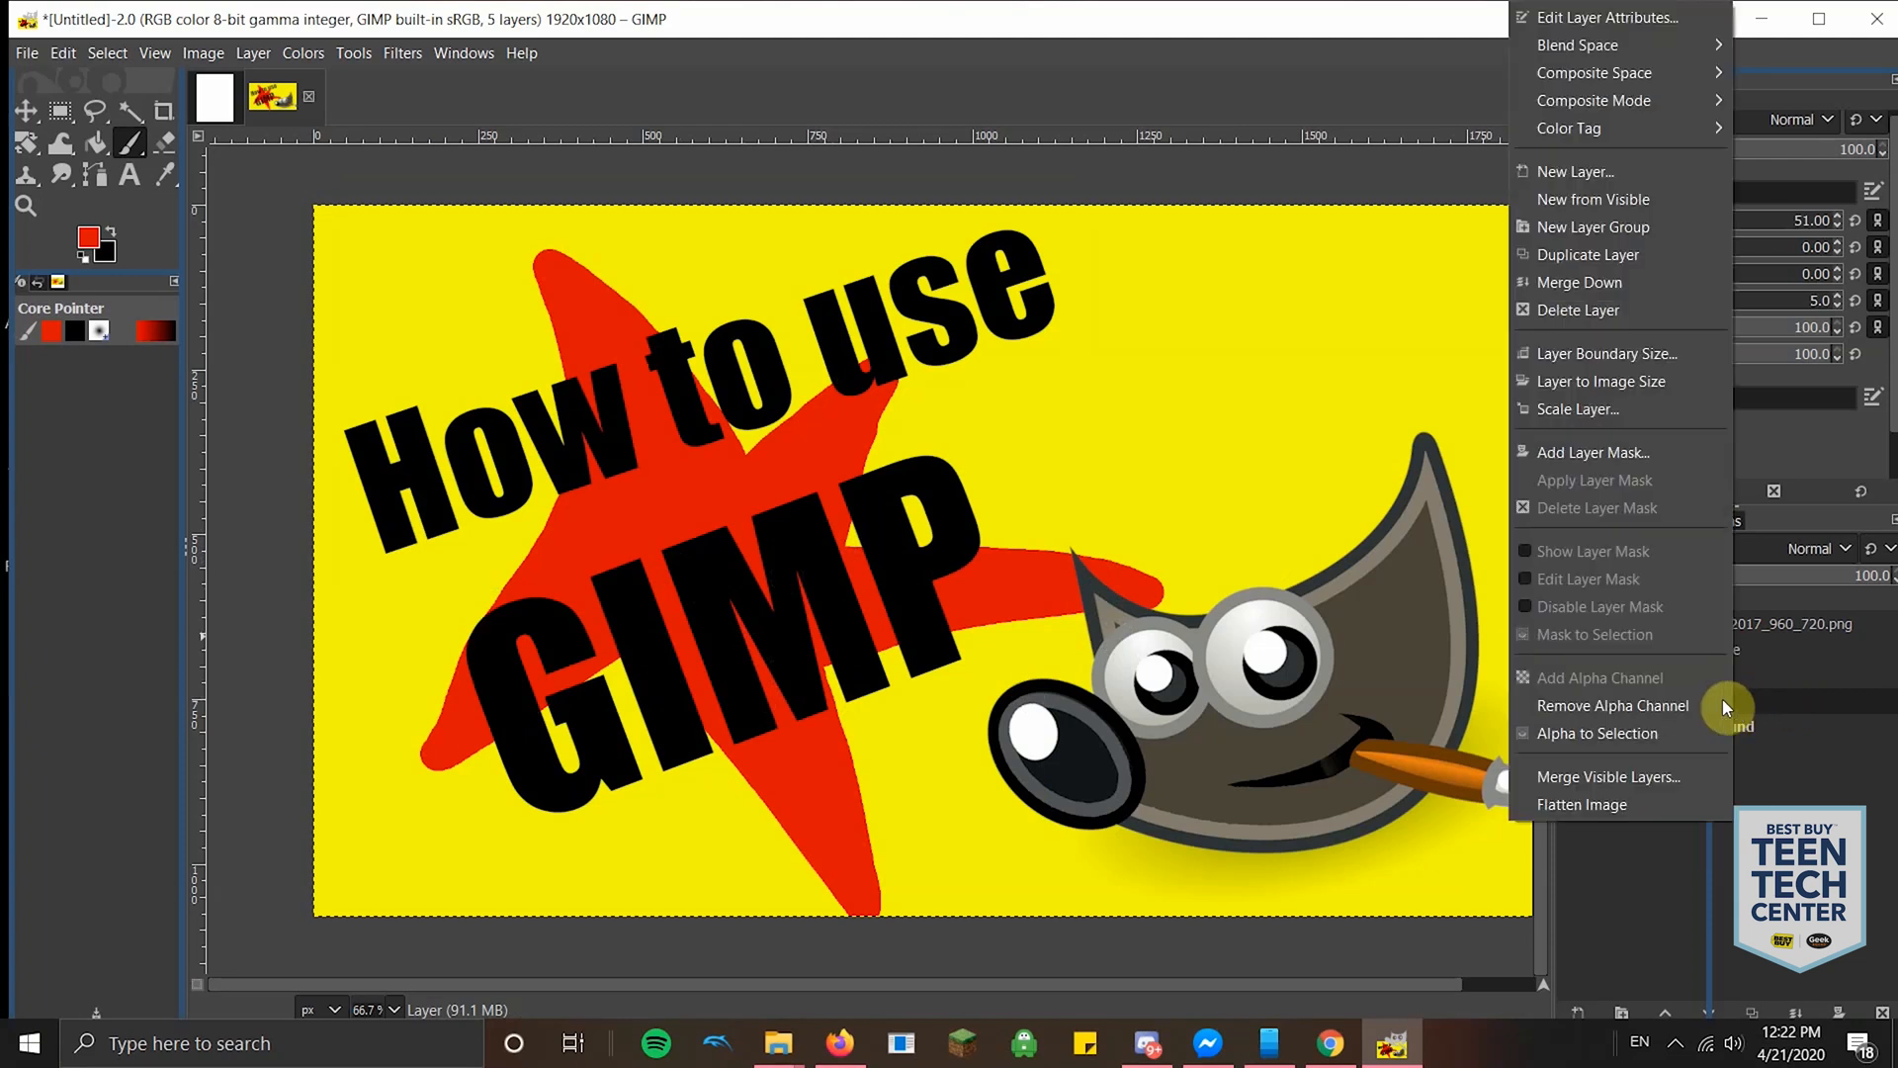
click(1582, 317)
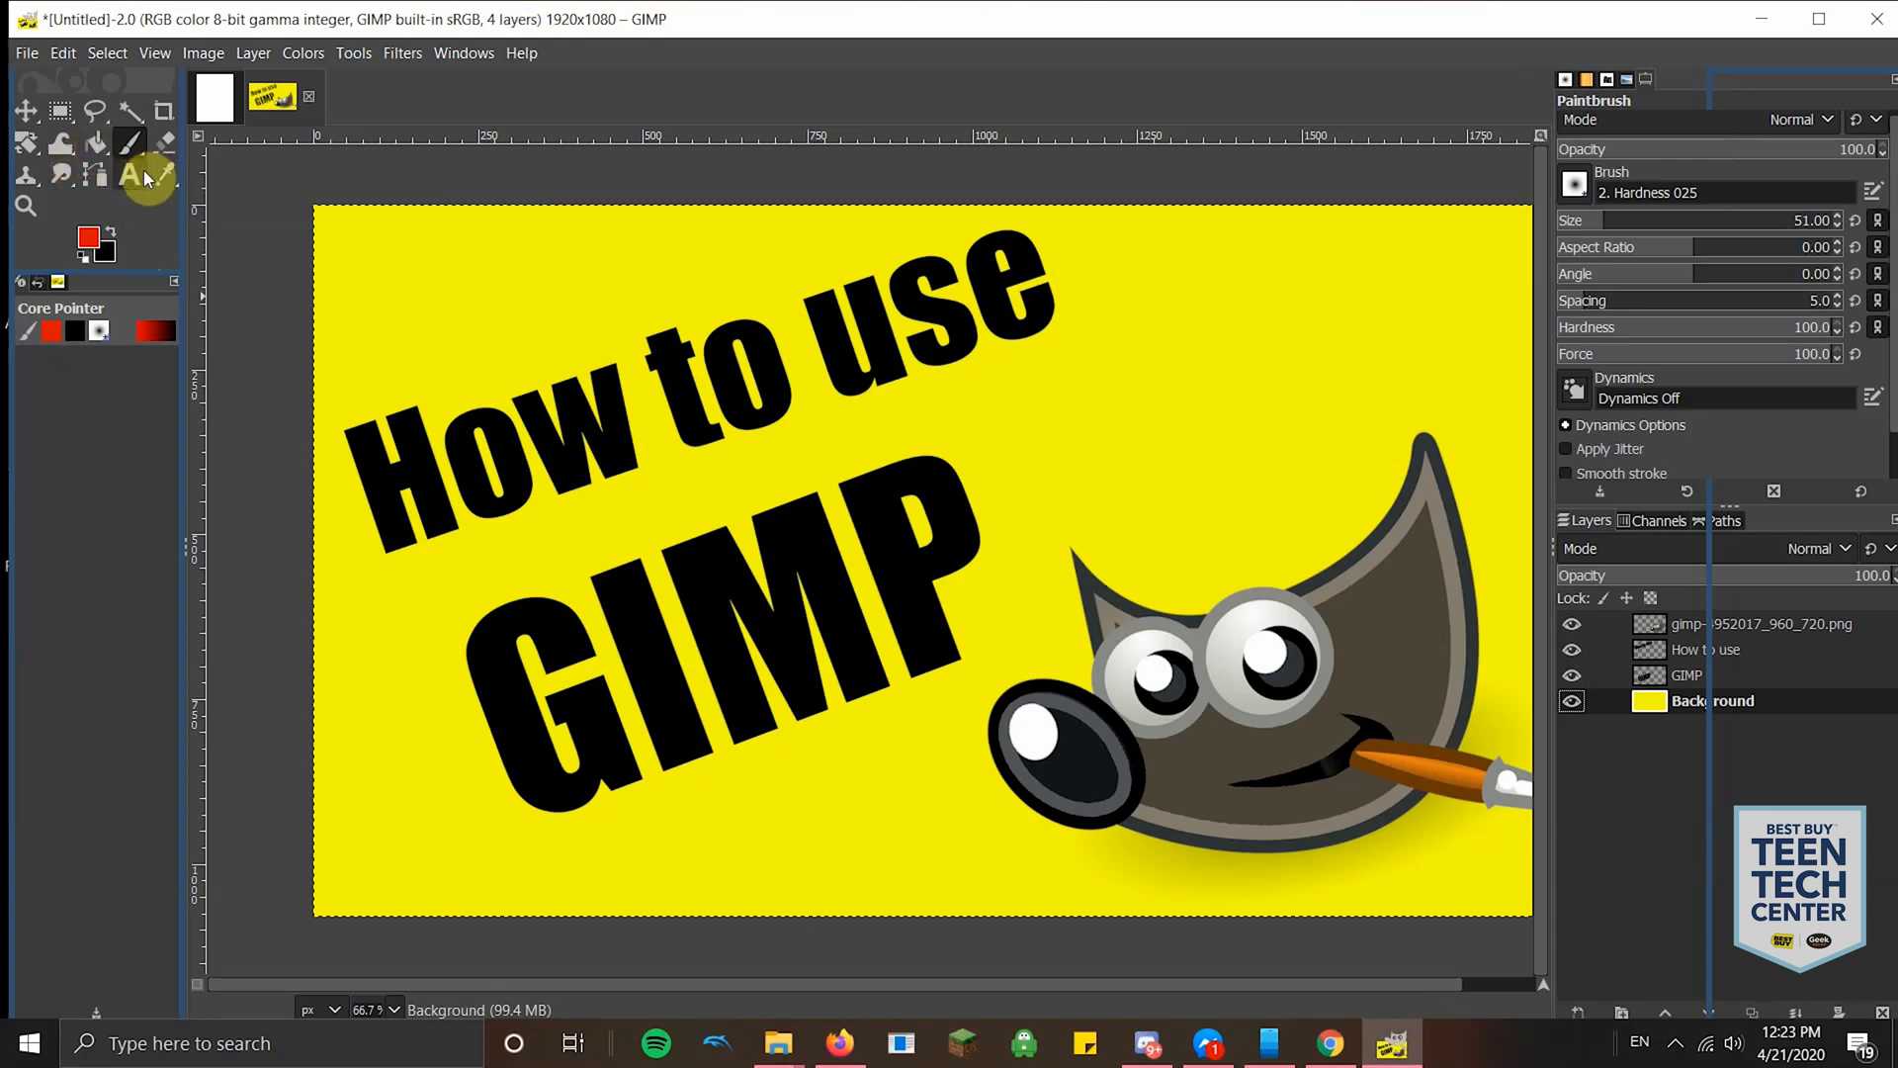
- On the mascot layer, try Fuzzy Select on the face and the dark lower outline, ending with the brown face area selected
click(128, 113)
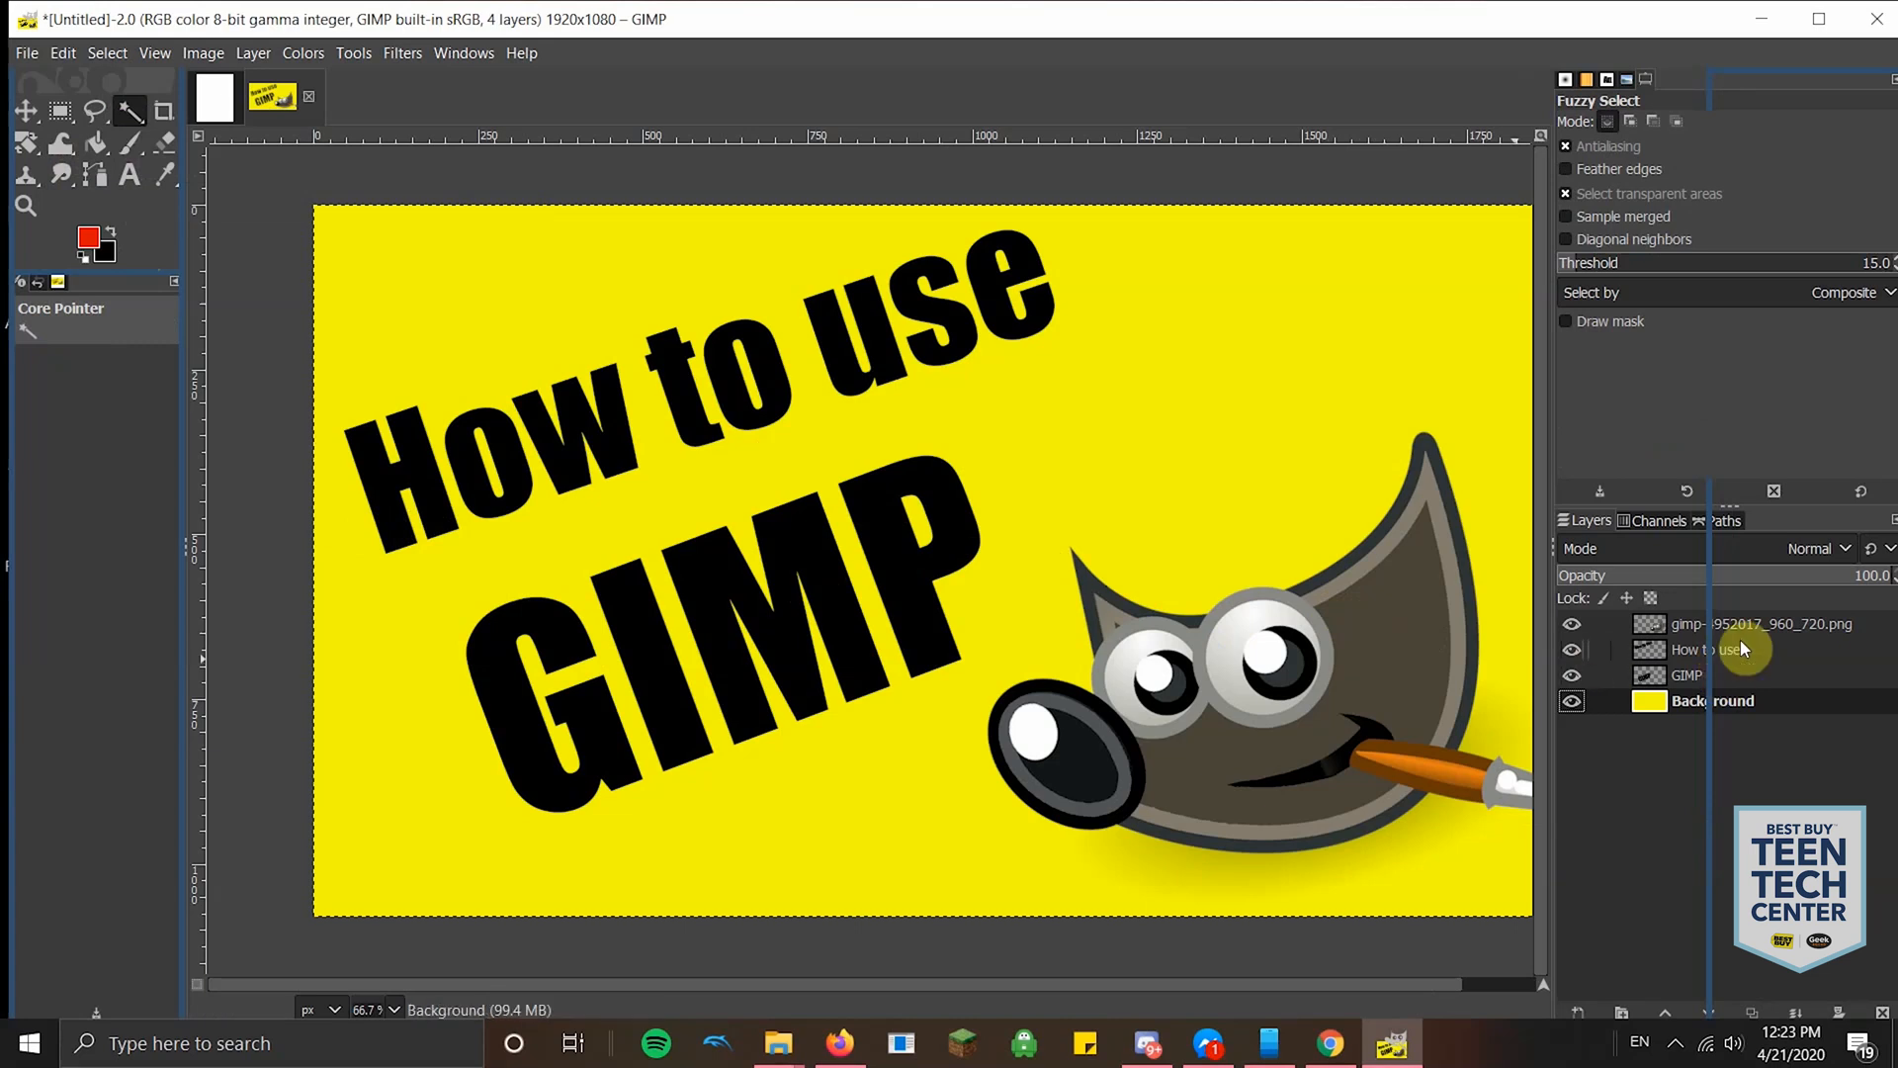
click(1763, 624)
click(1388, 656)
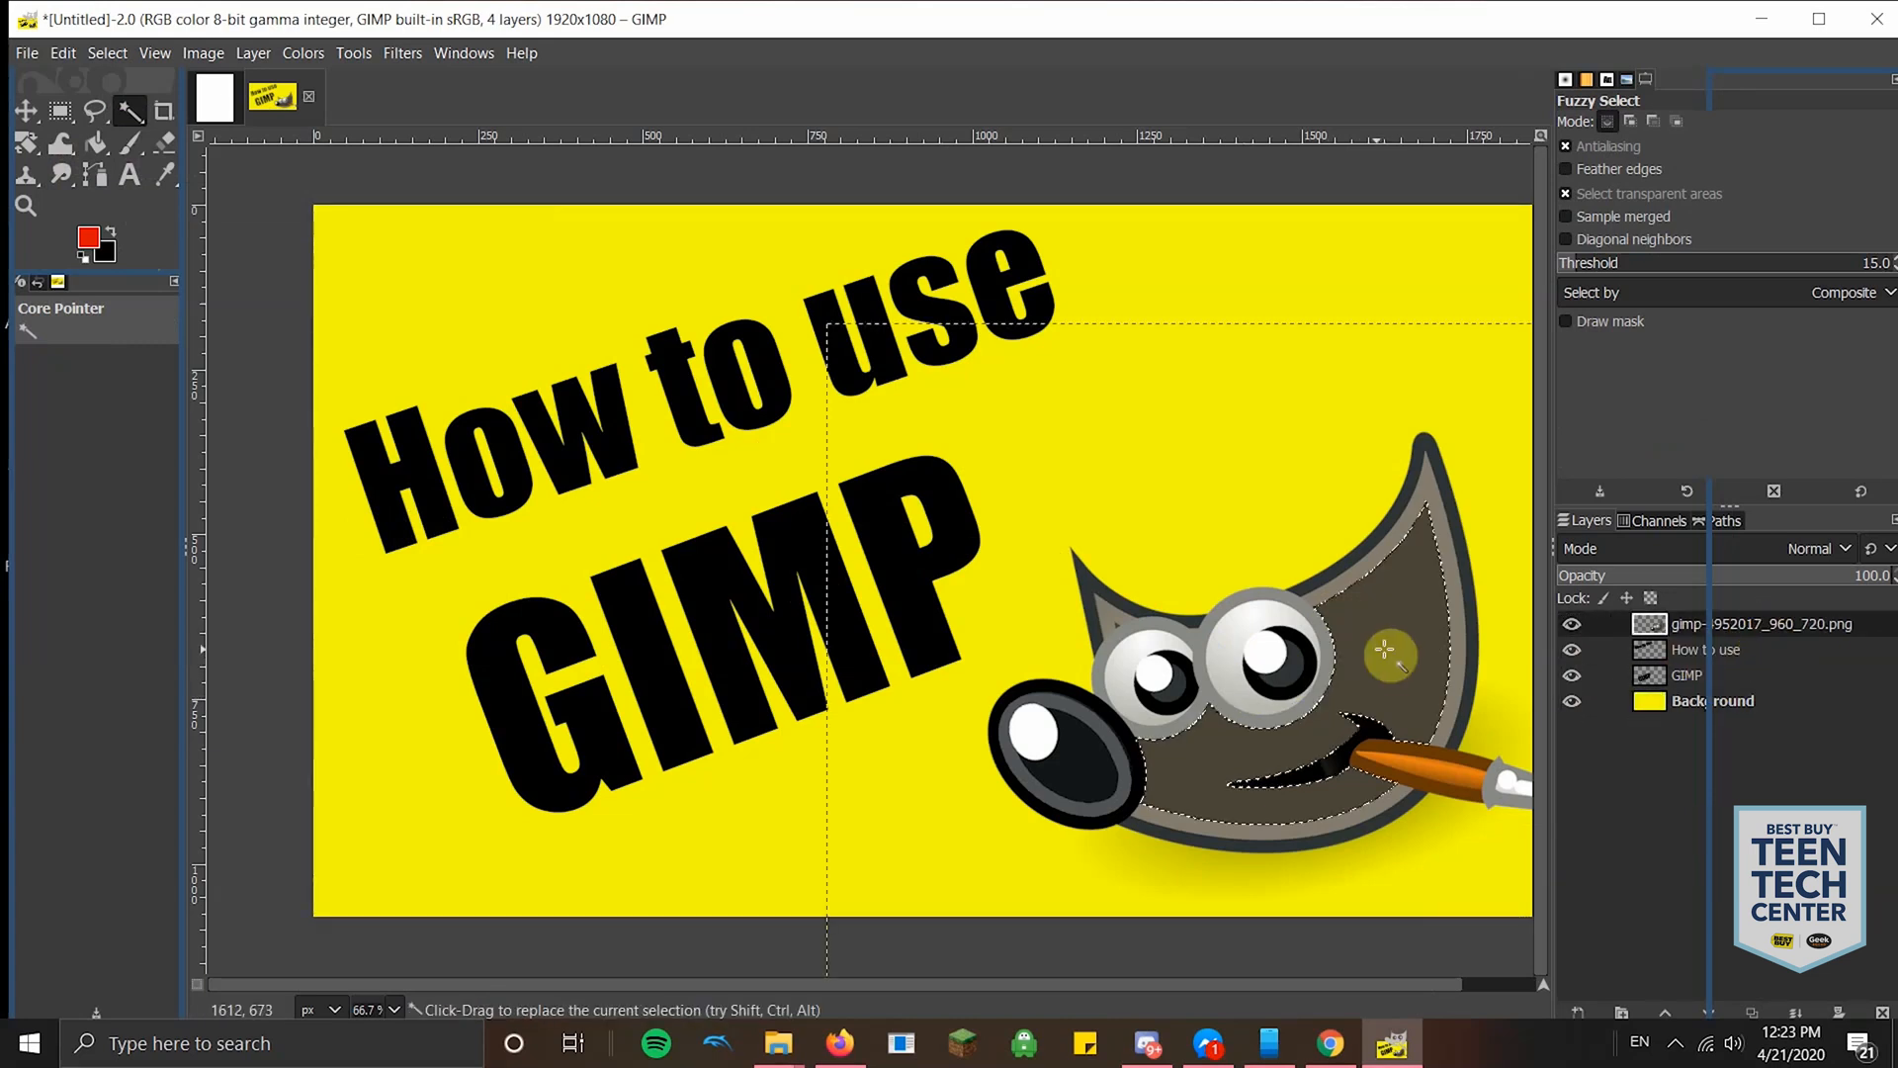
click(1055, 808)
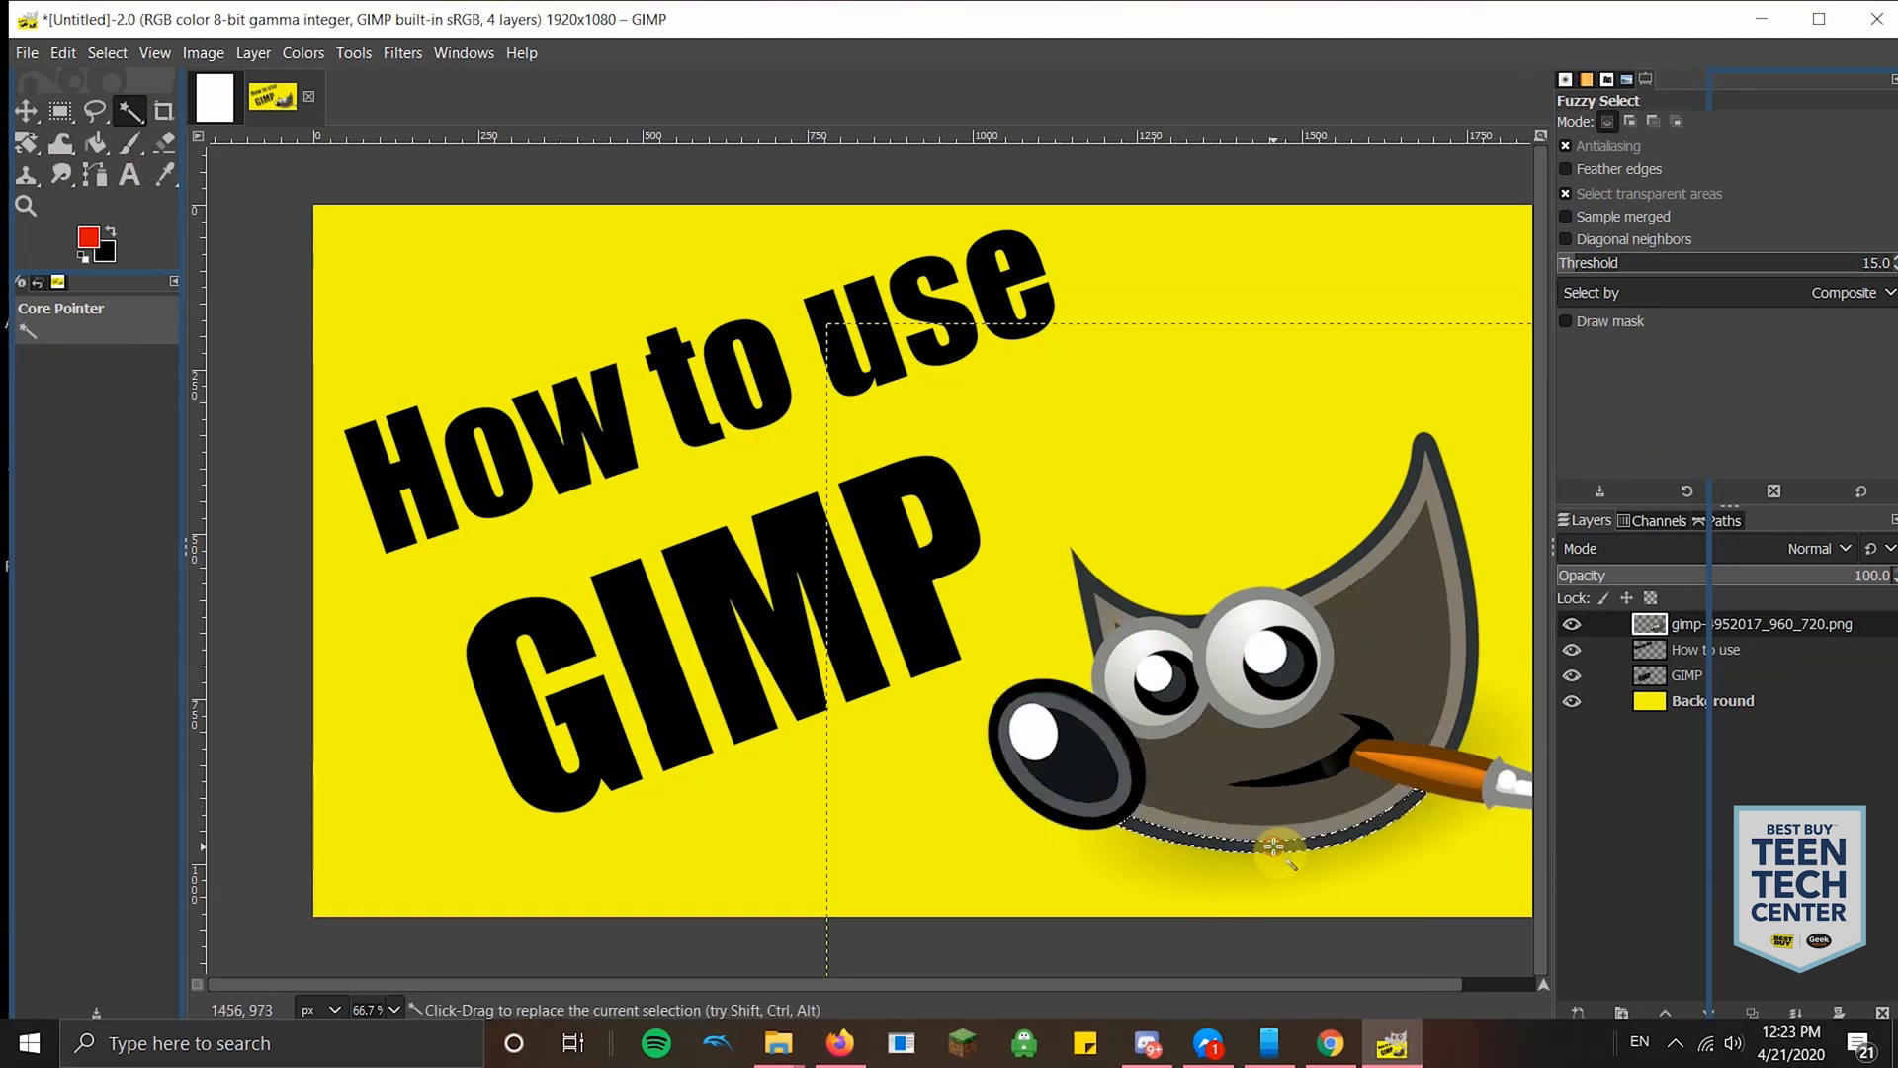
click(1328, 818)
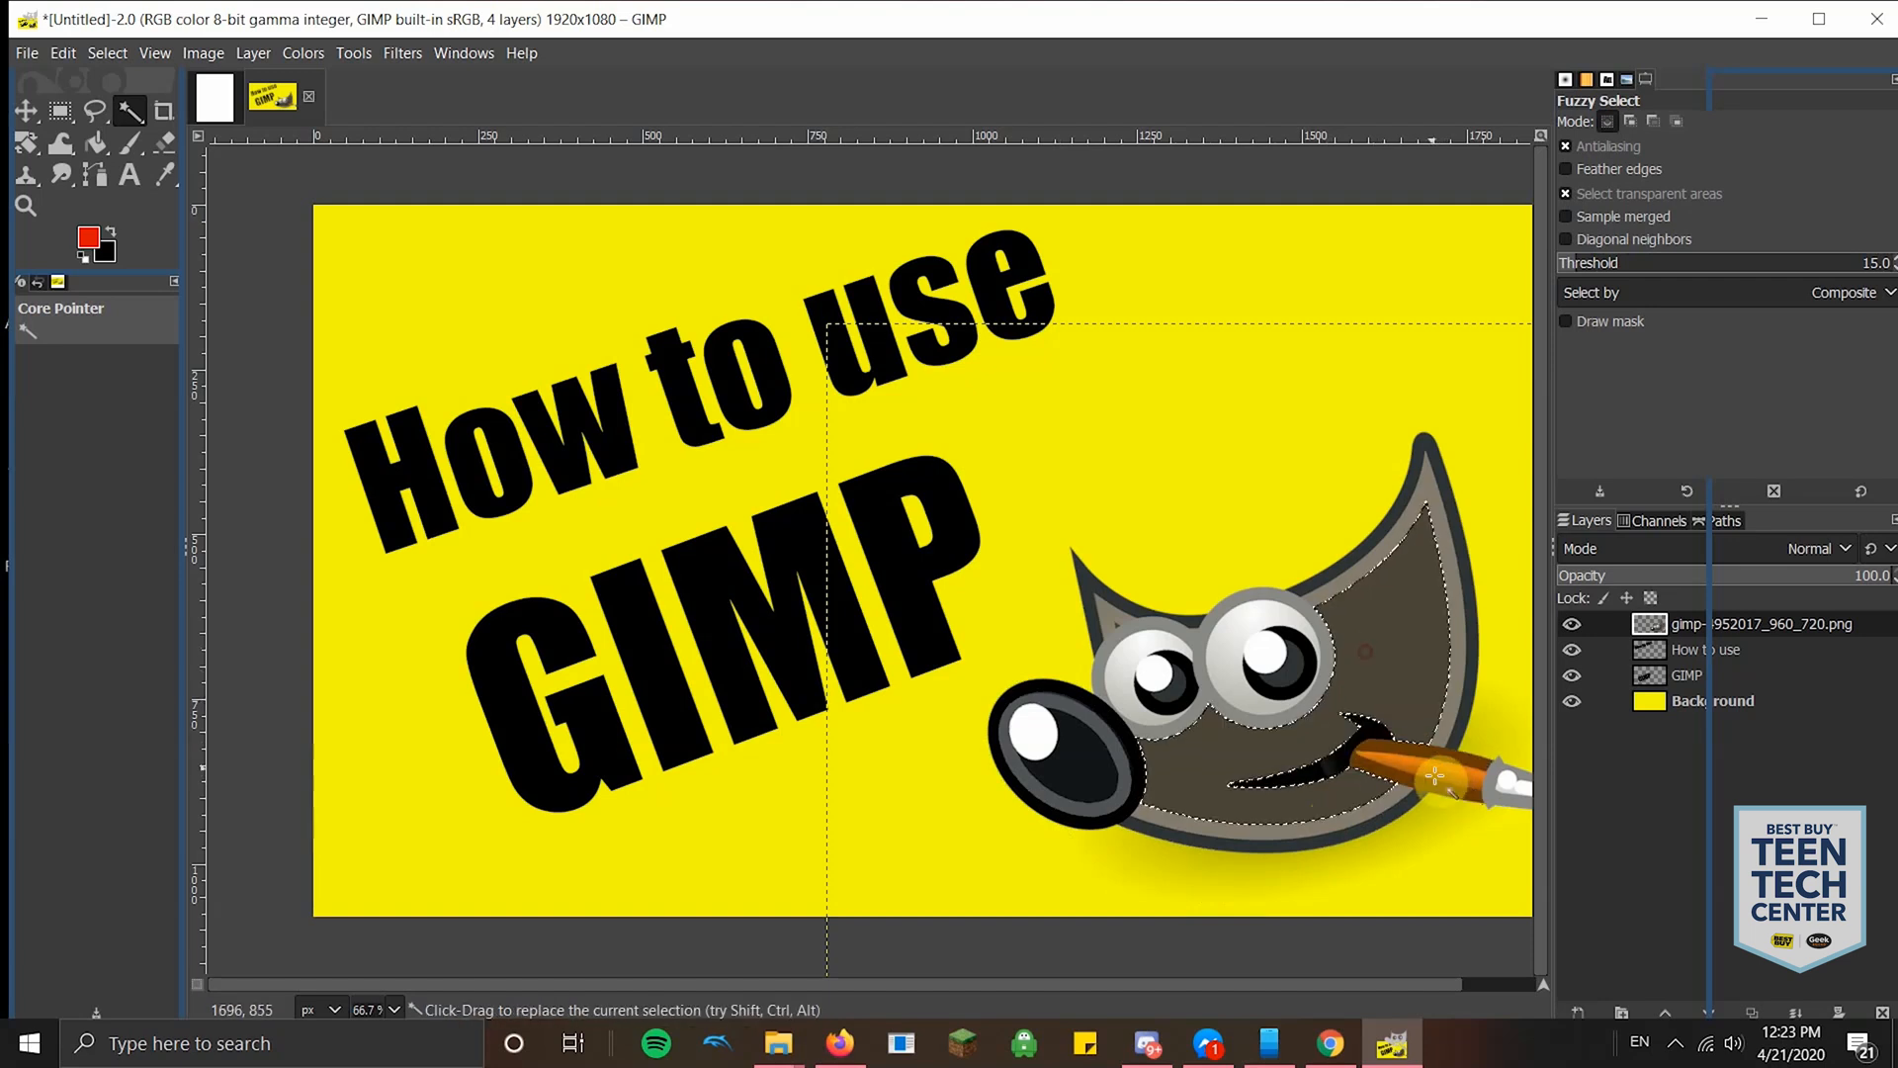
click(1408, 659)
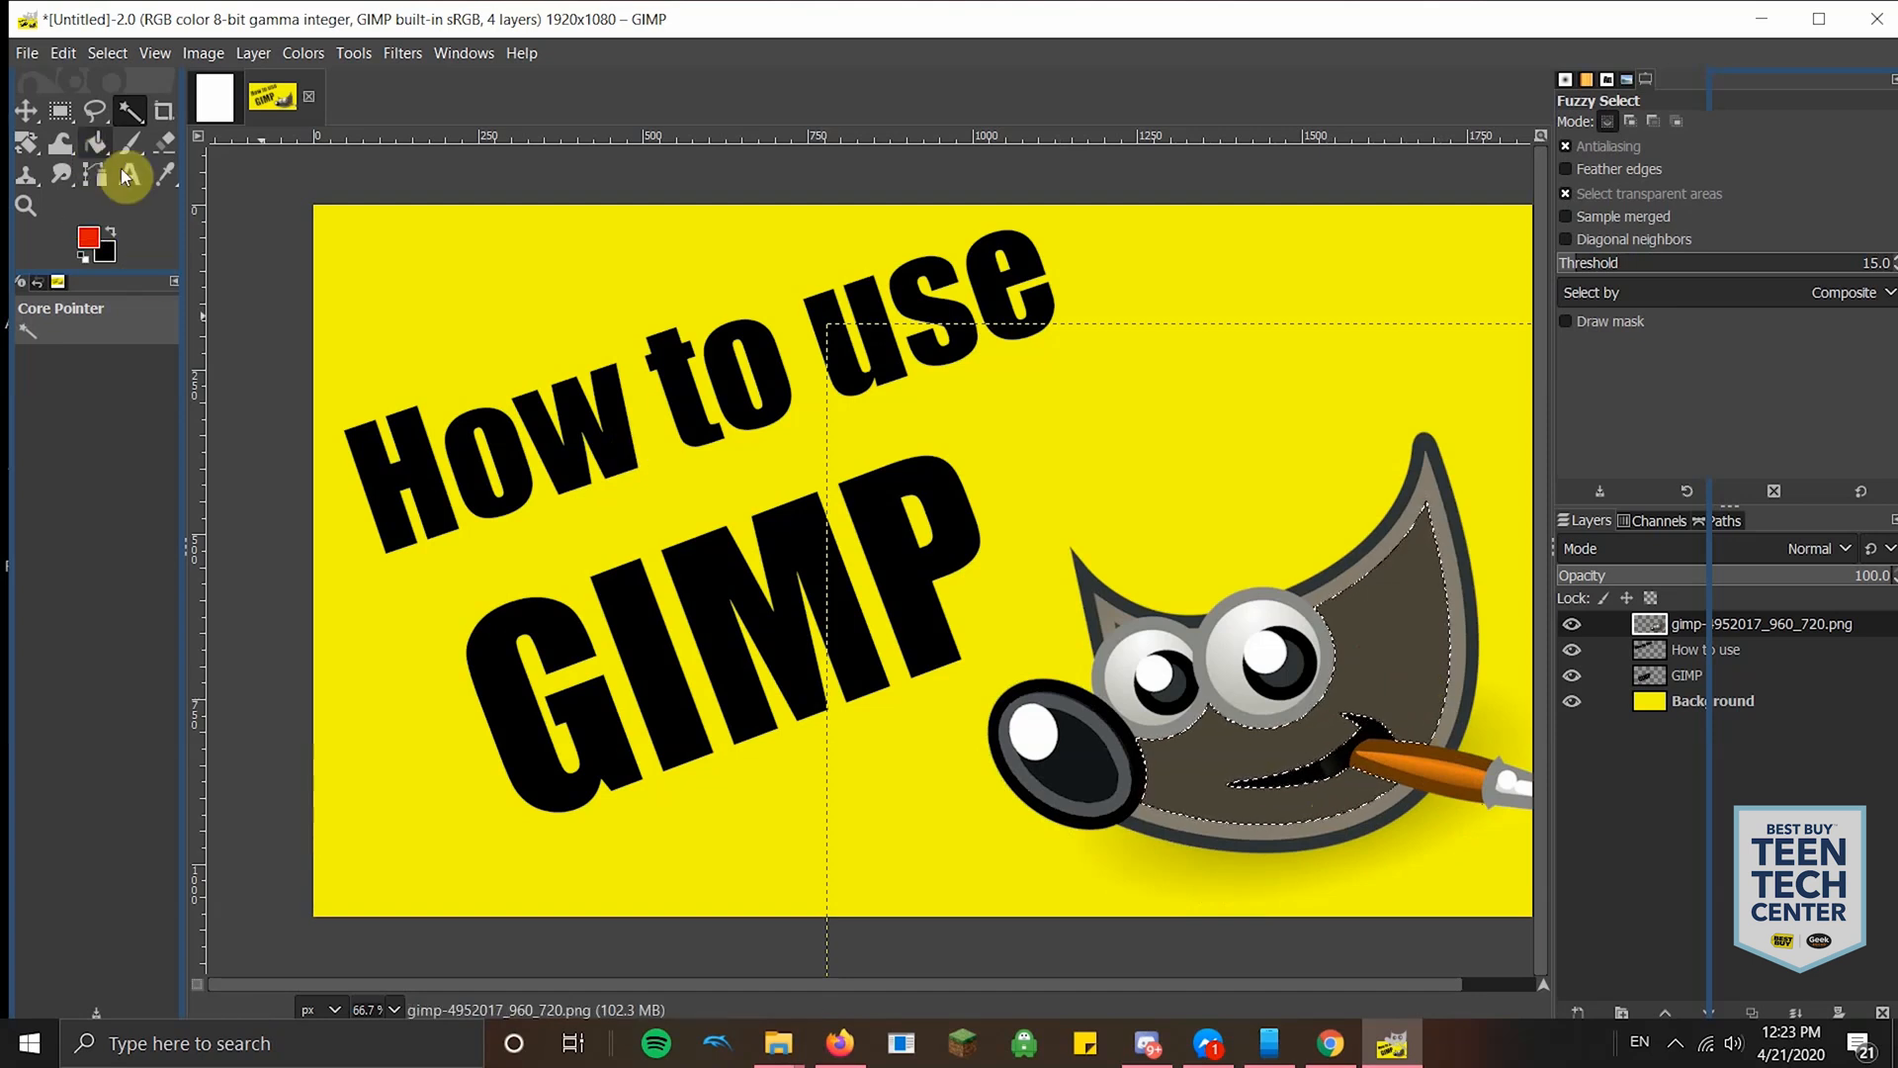
- Erase the selected brown face area with the 51 px Eraser and undo the erasure
click(166, 145)
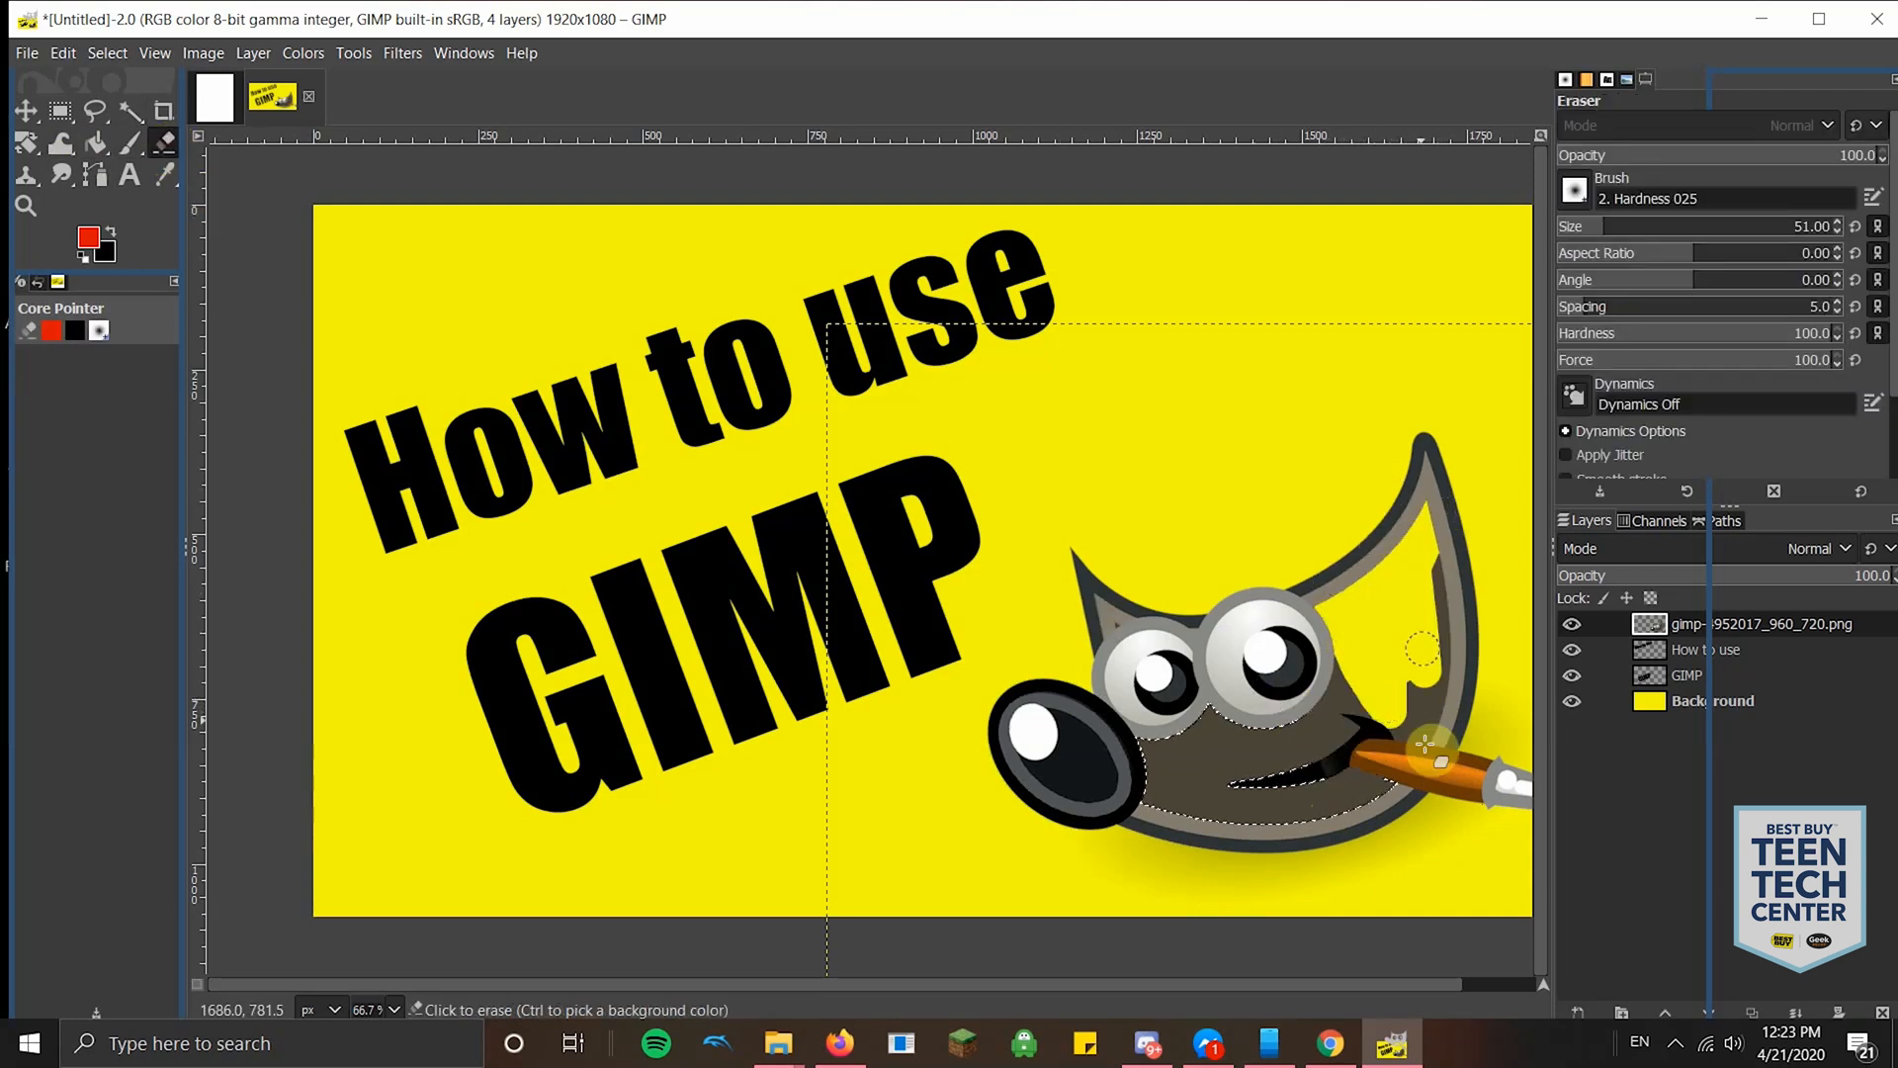
drag(1435, 581, 1437, 648)
drag(1373, 810, 1358, 746)
drag(1114, 797, 1100, 798)
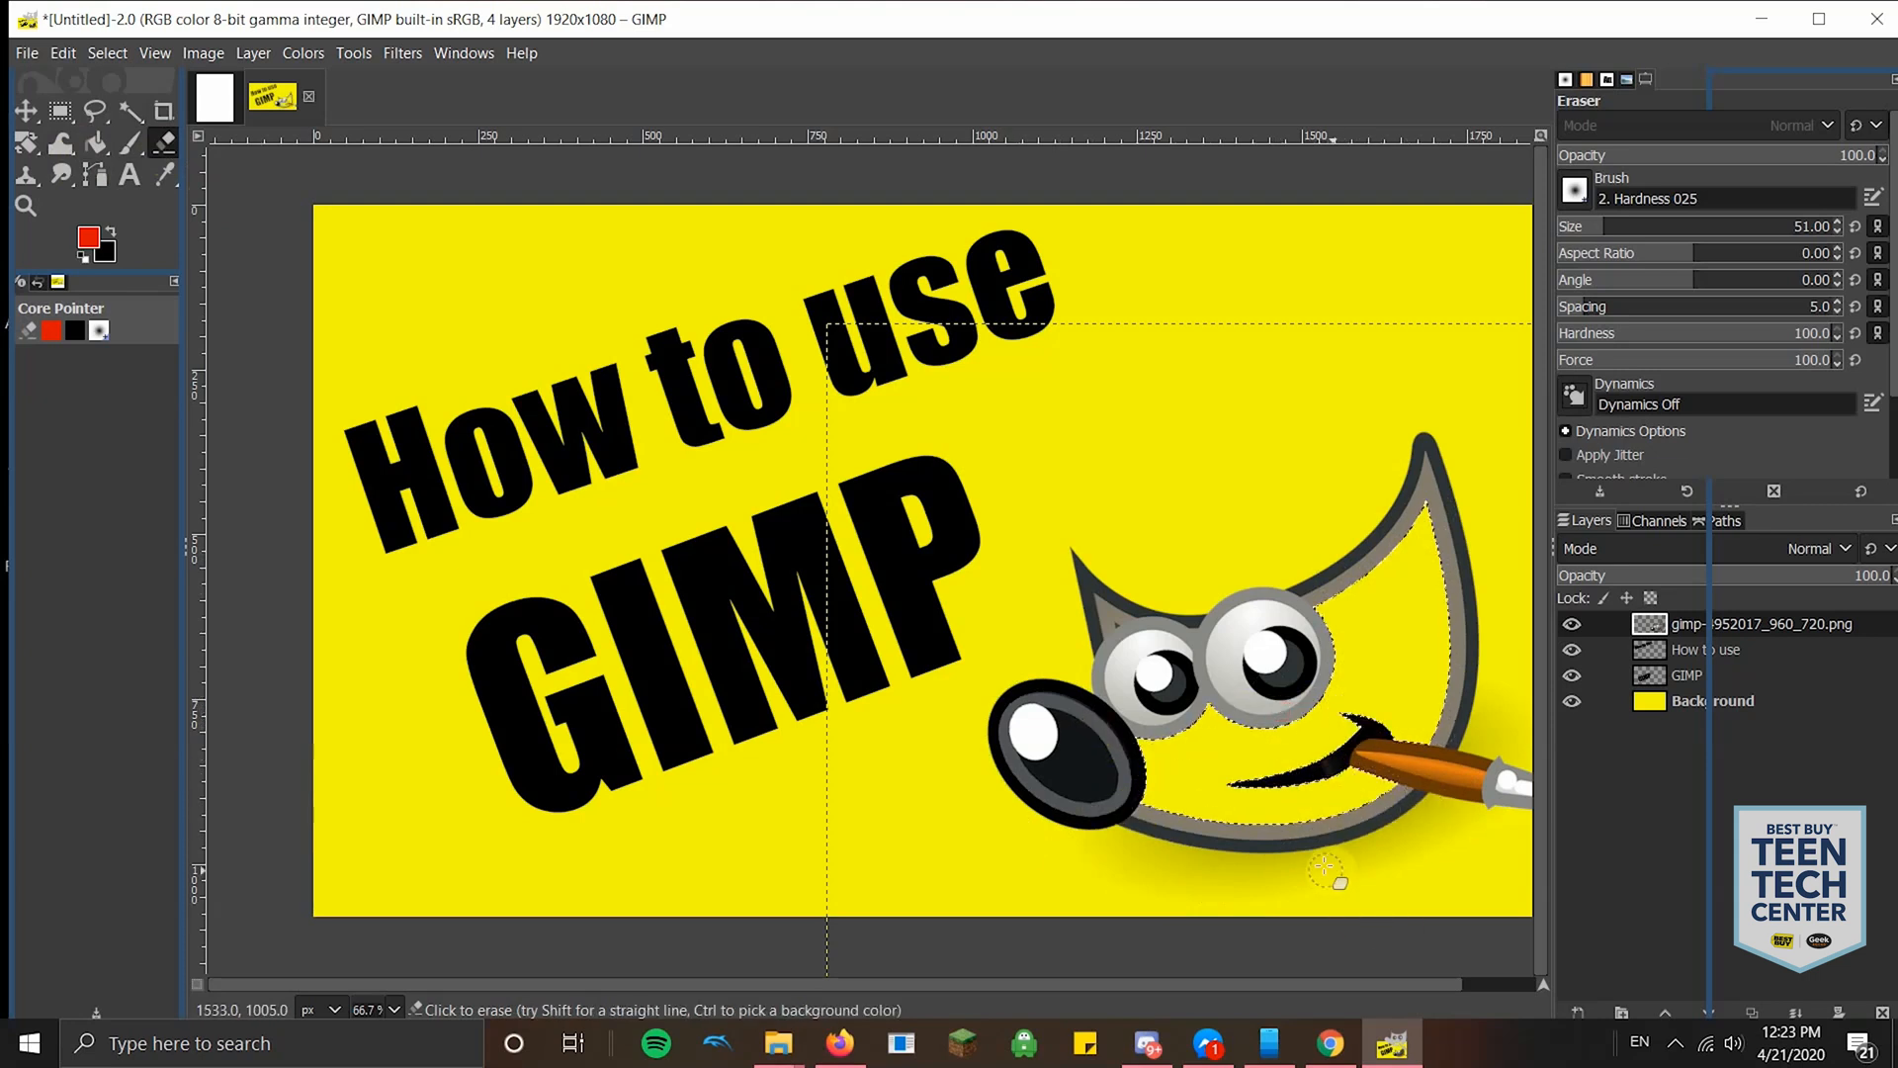
right_click(1737, 624)
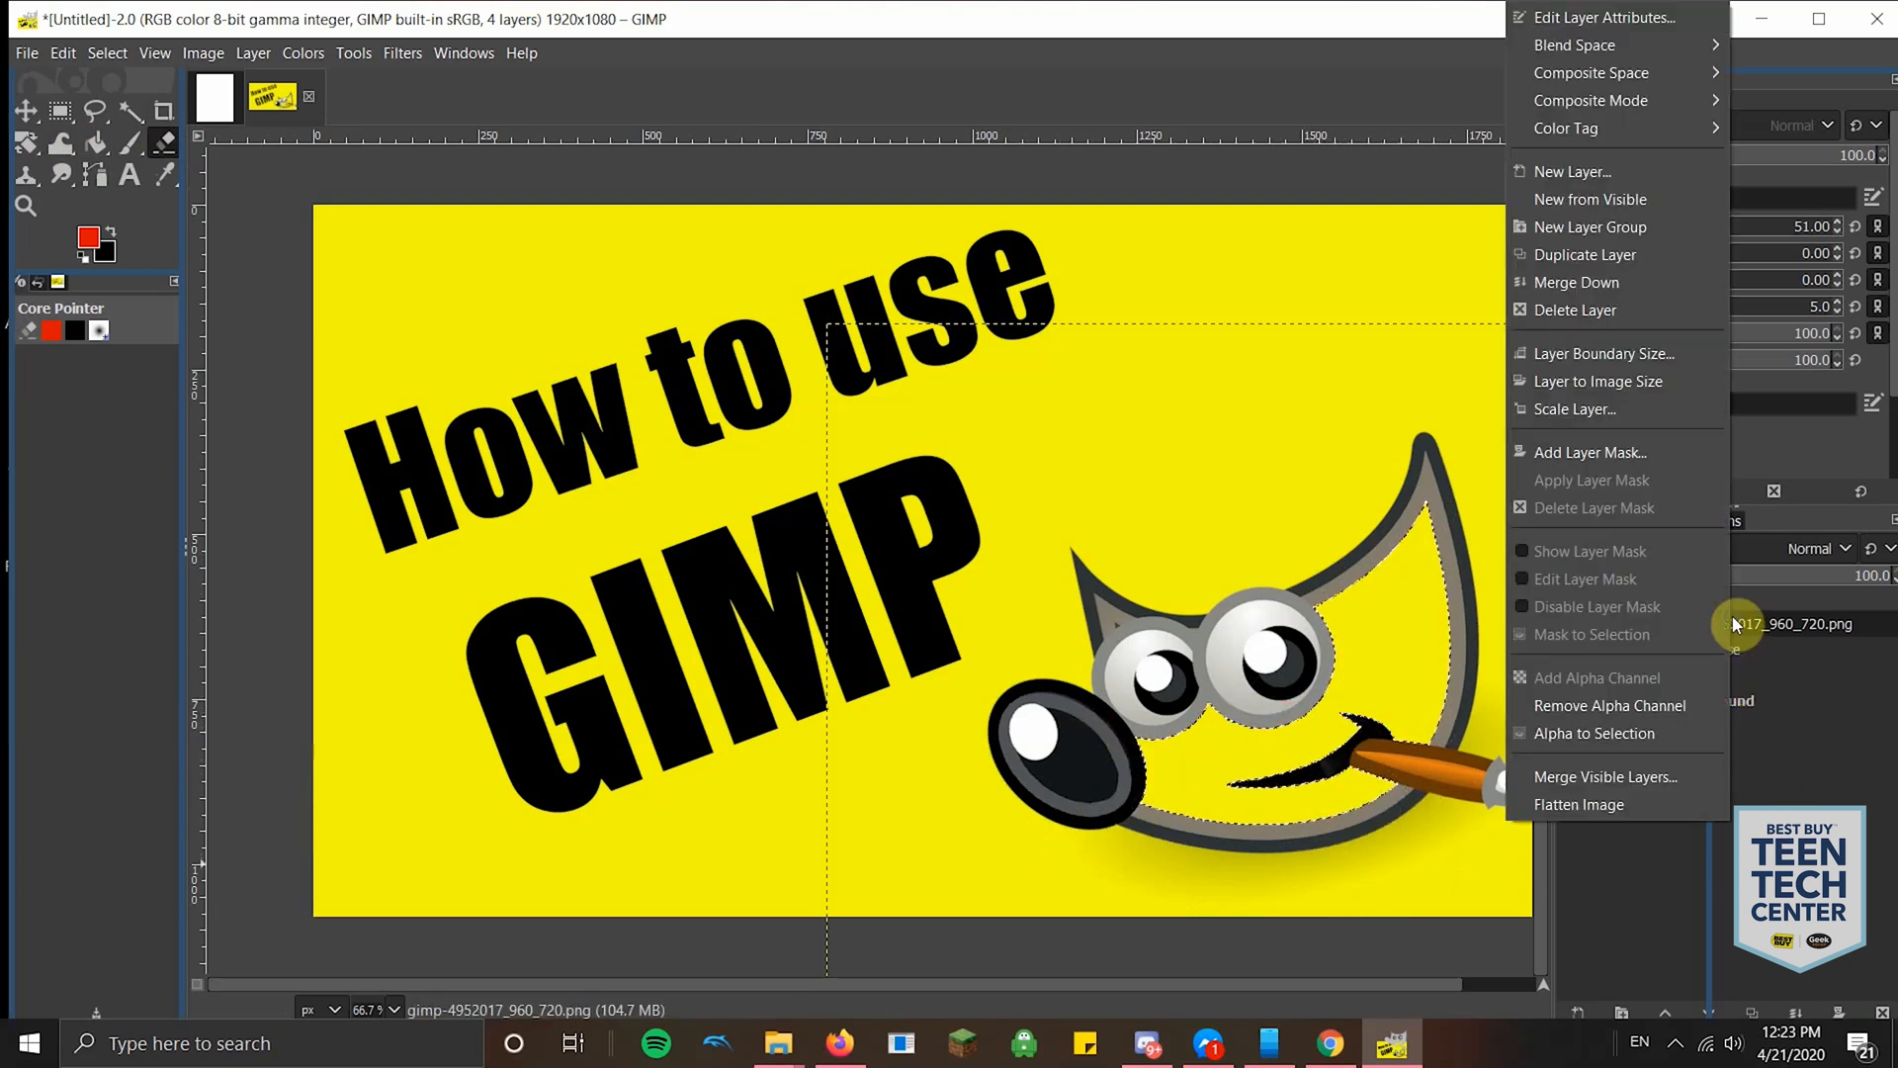
click(1411, 599)
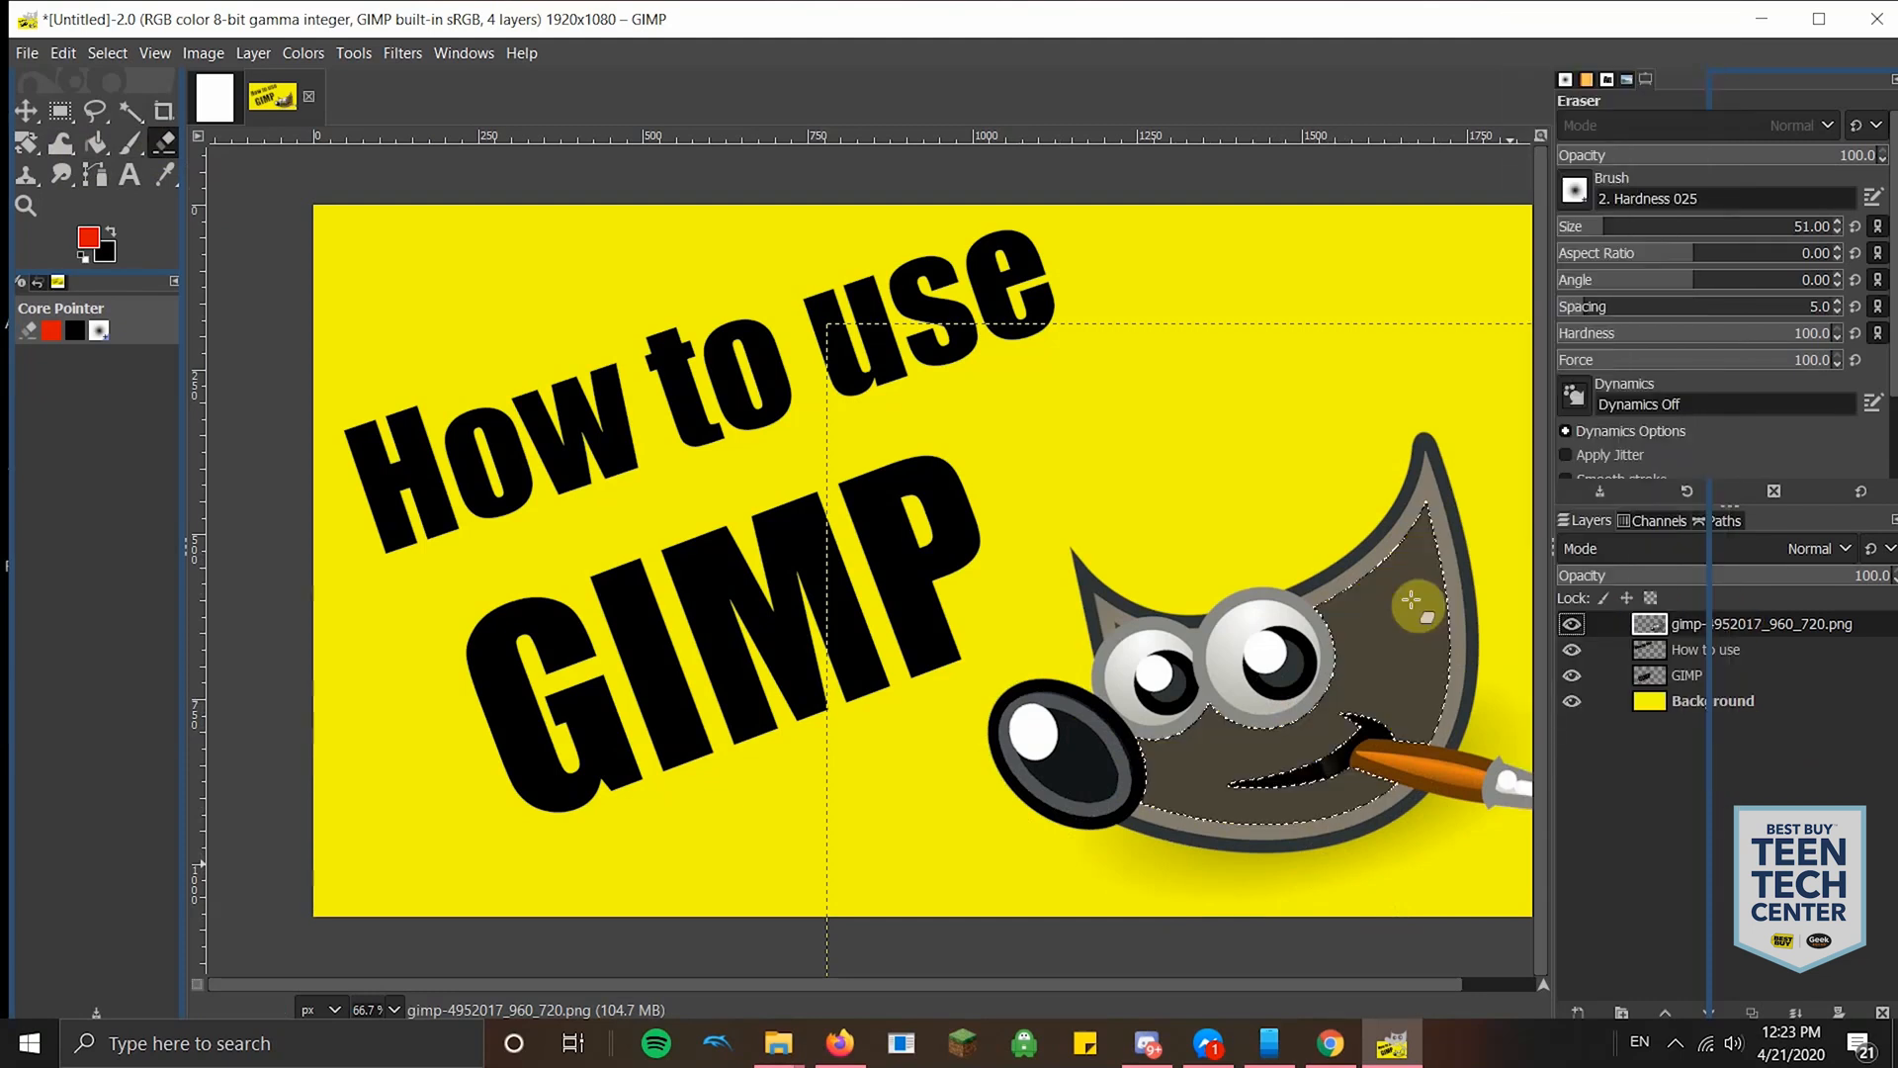
- Set the foreground color to blue (3d0aff) and fill the mascot's selected face area with Bucket Fill
click(96, 142)
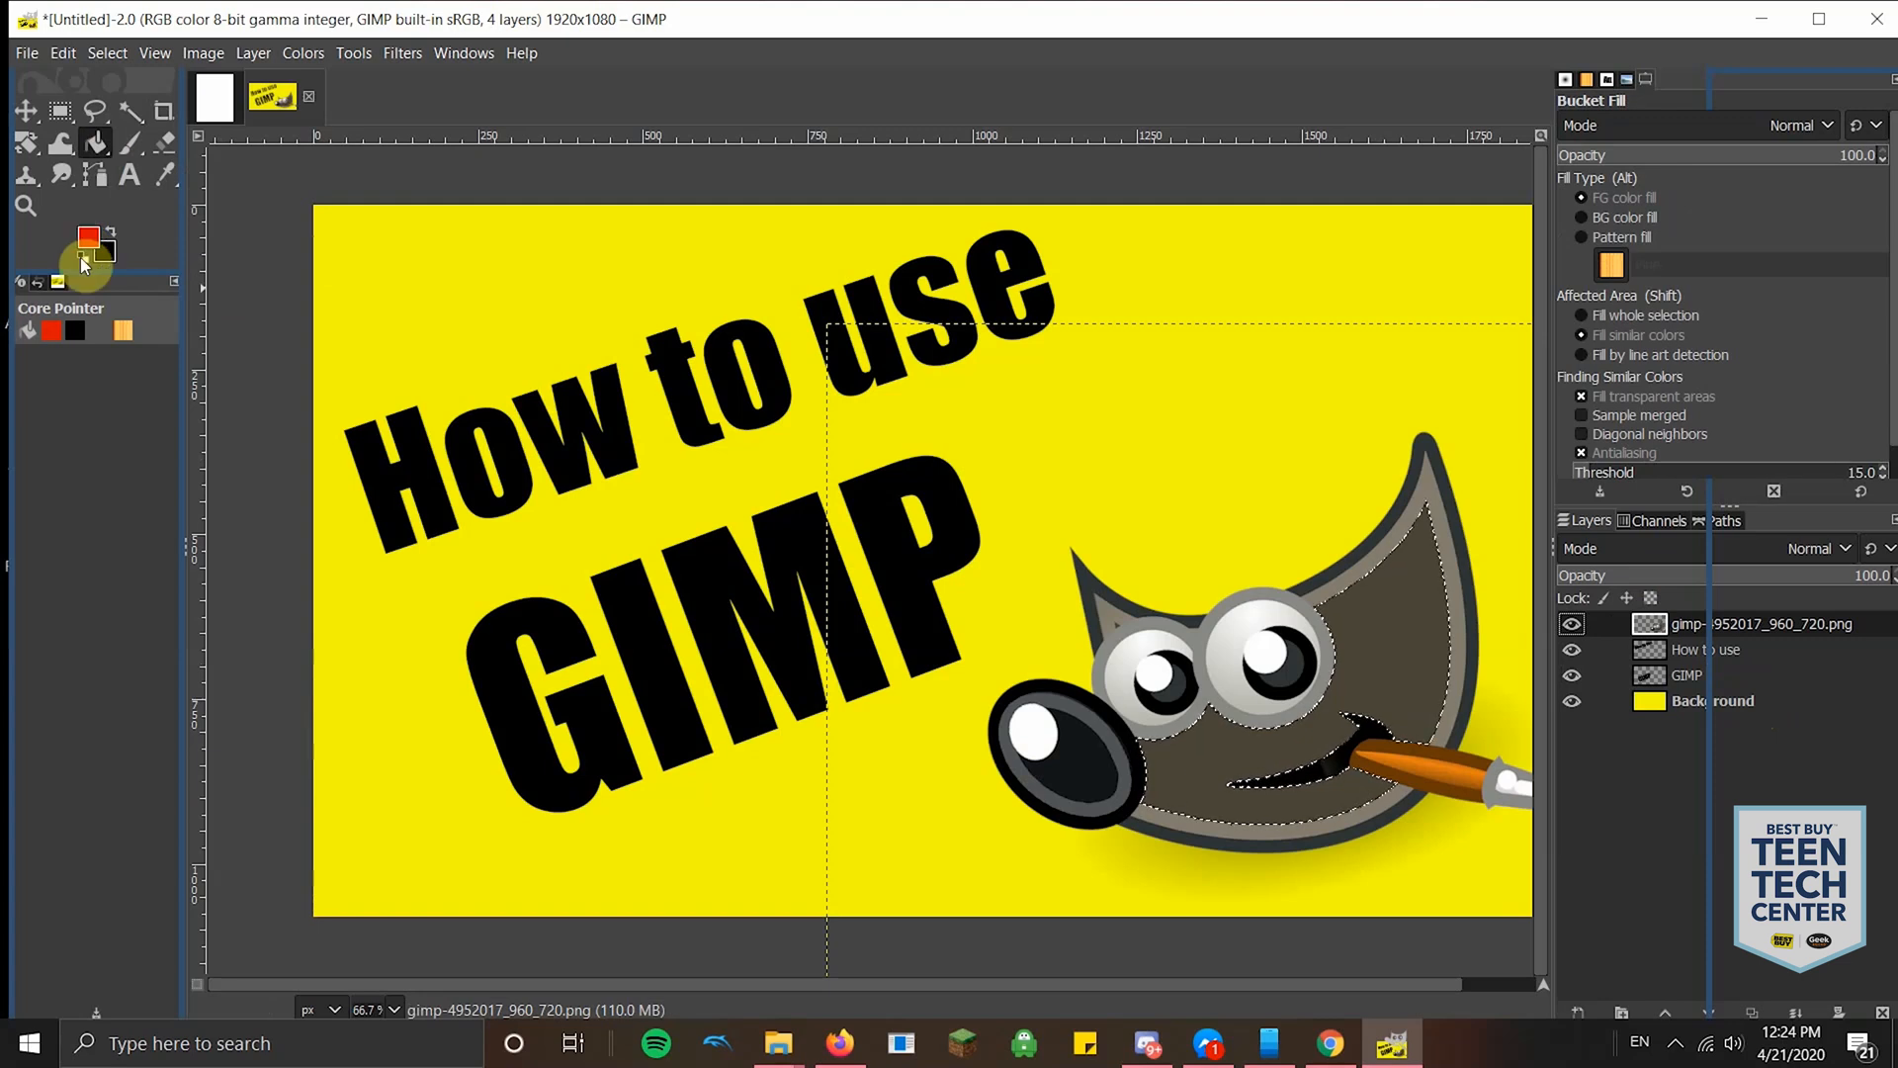
click(86, 241)
drag(186, 293, 184, 297)
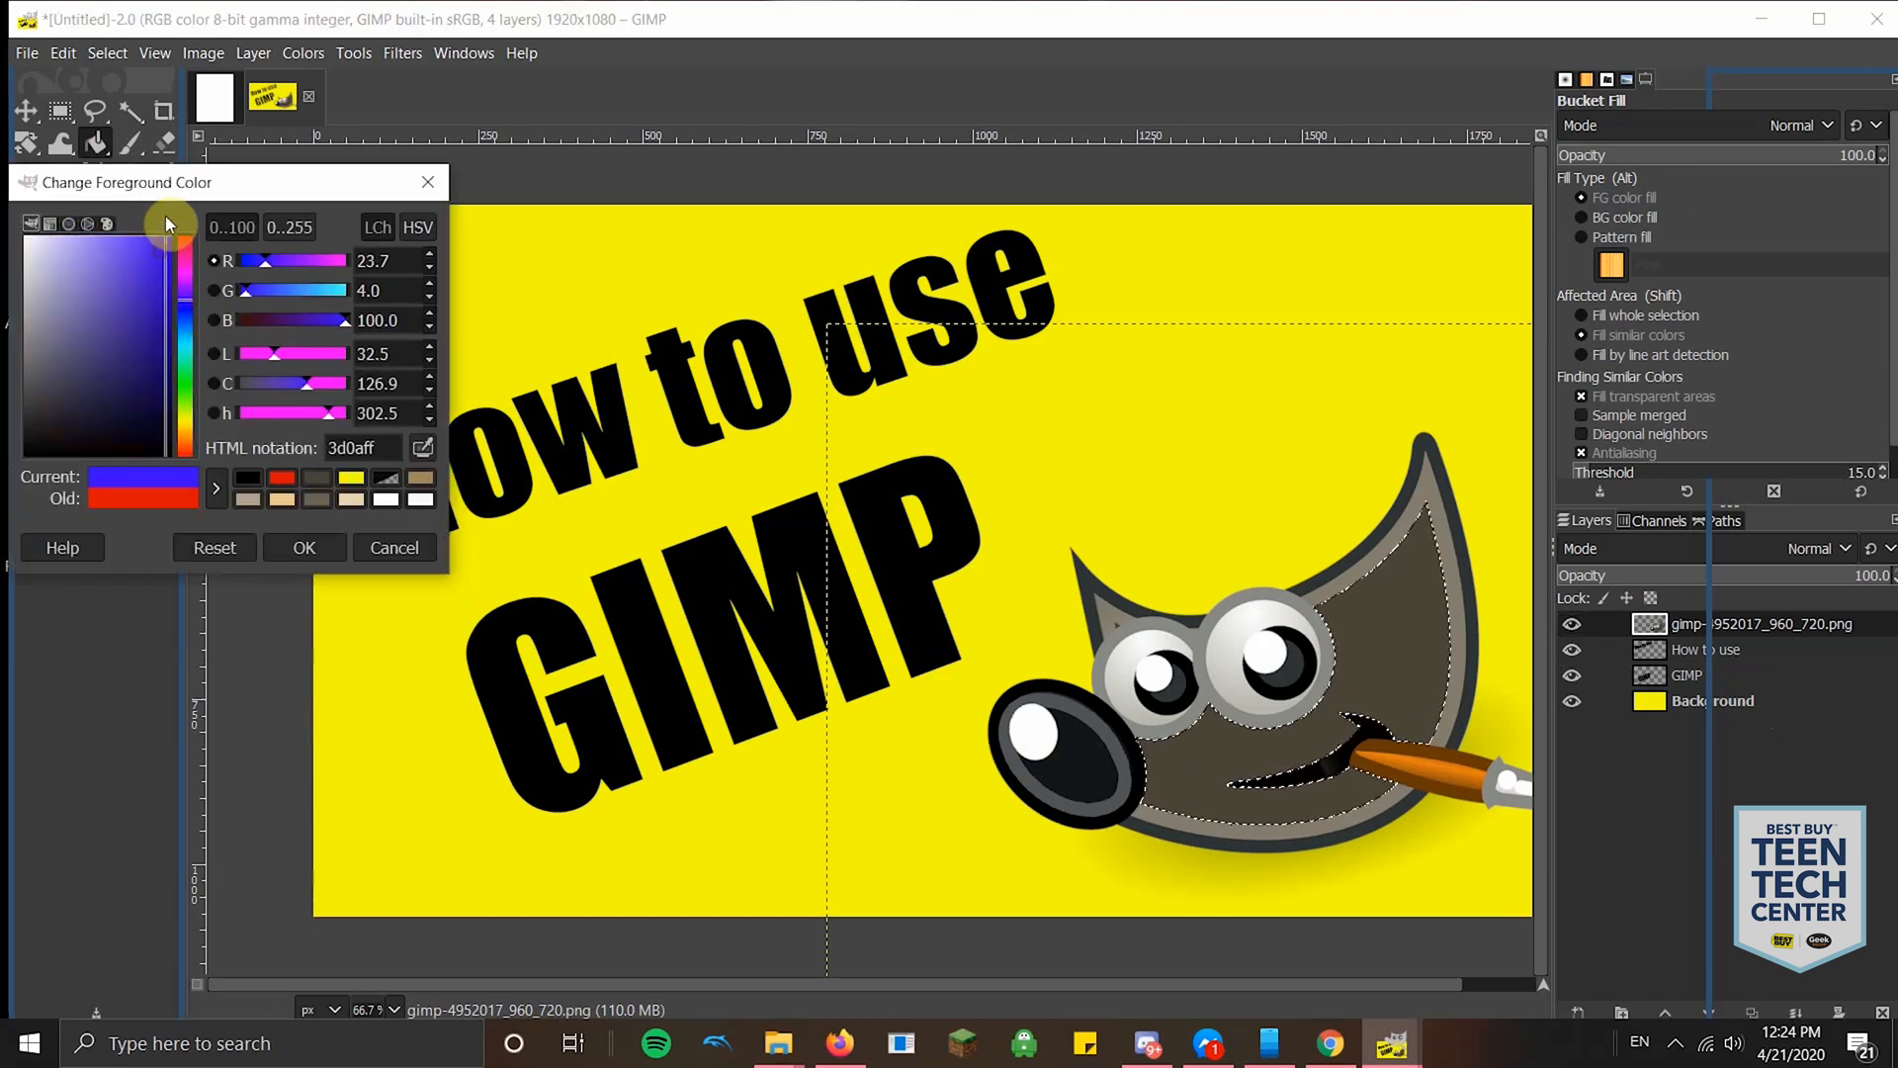
click(299, 547)
click(1377, 618)
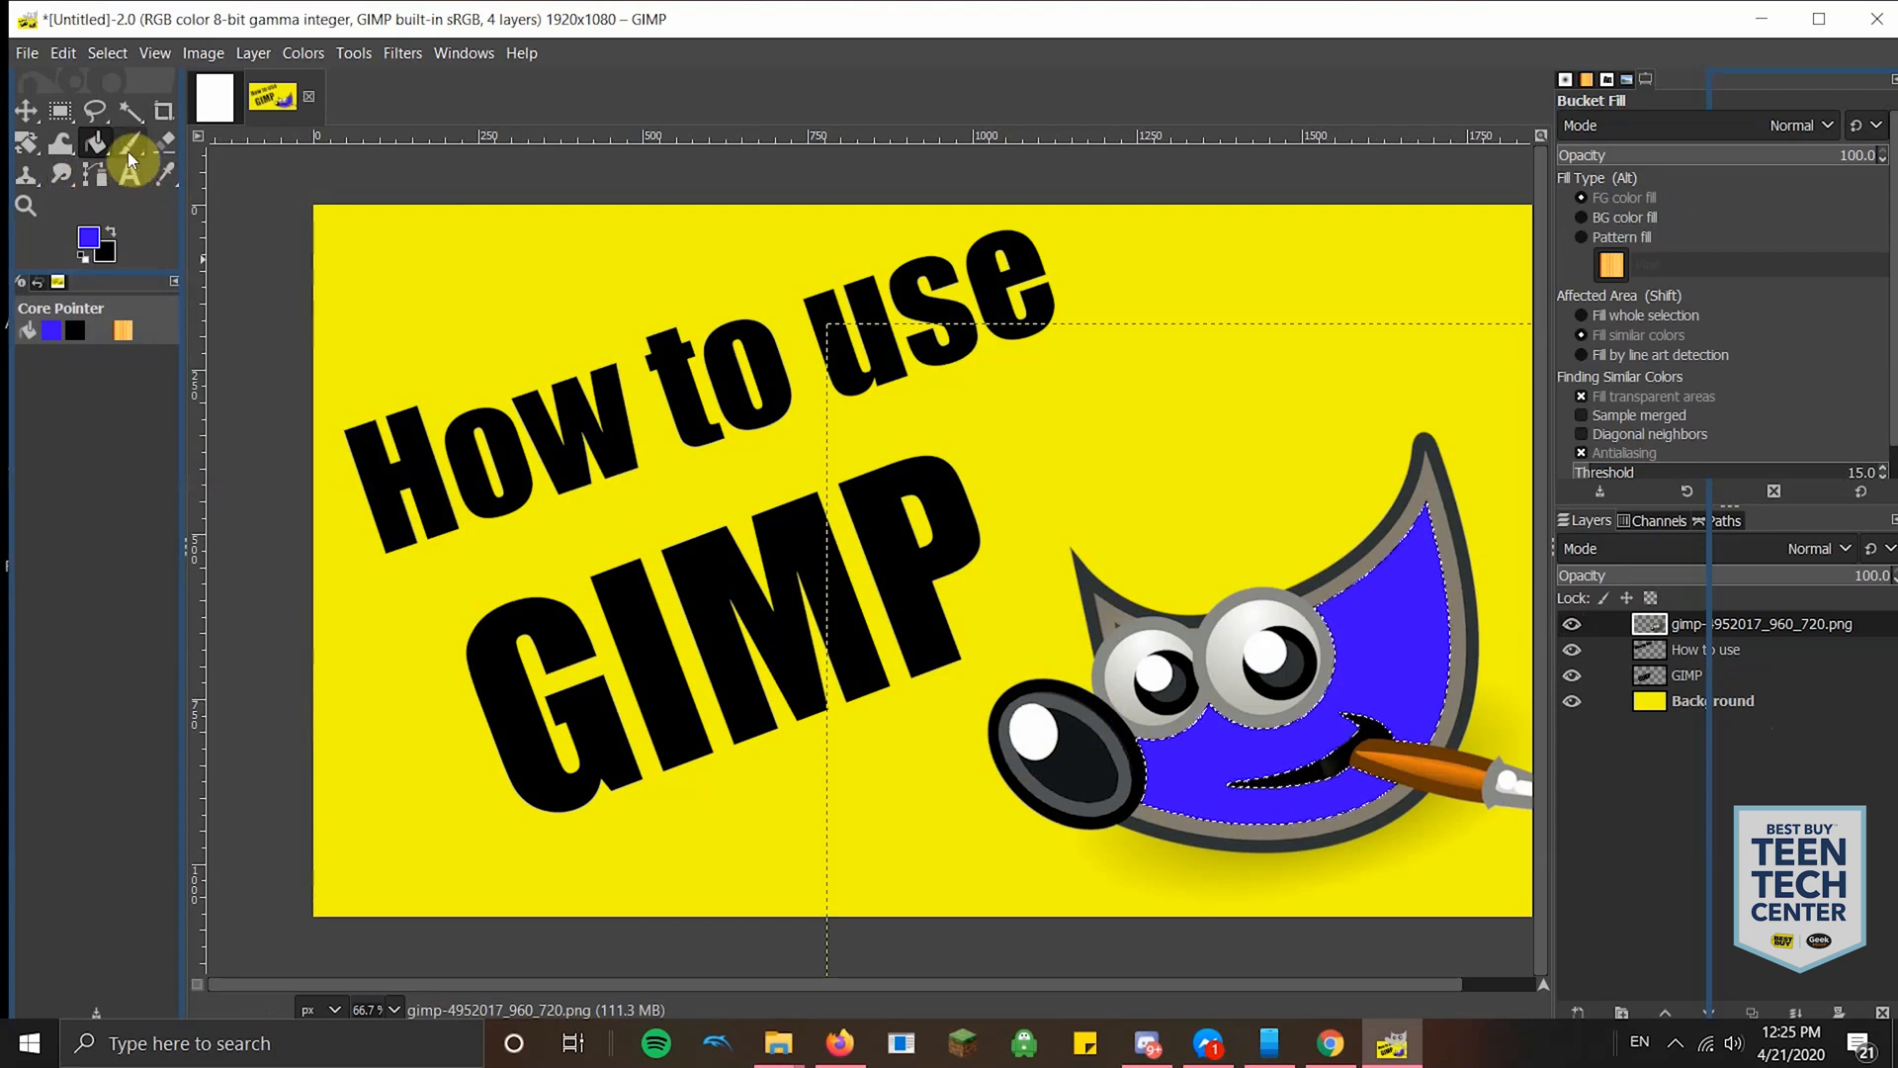
- Use Fuzzy Select on the mascot's small ear interior, ending with the dark inside of its nose selected
click(148, 109)
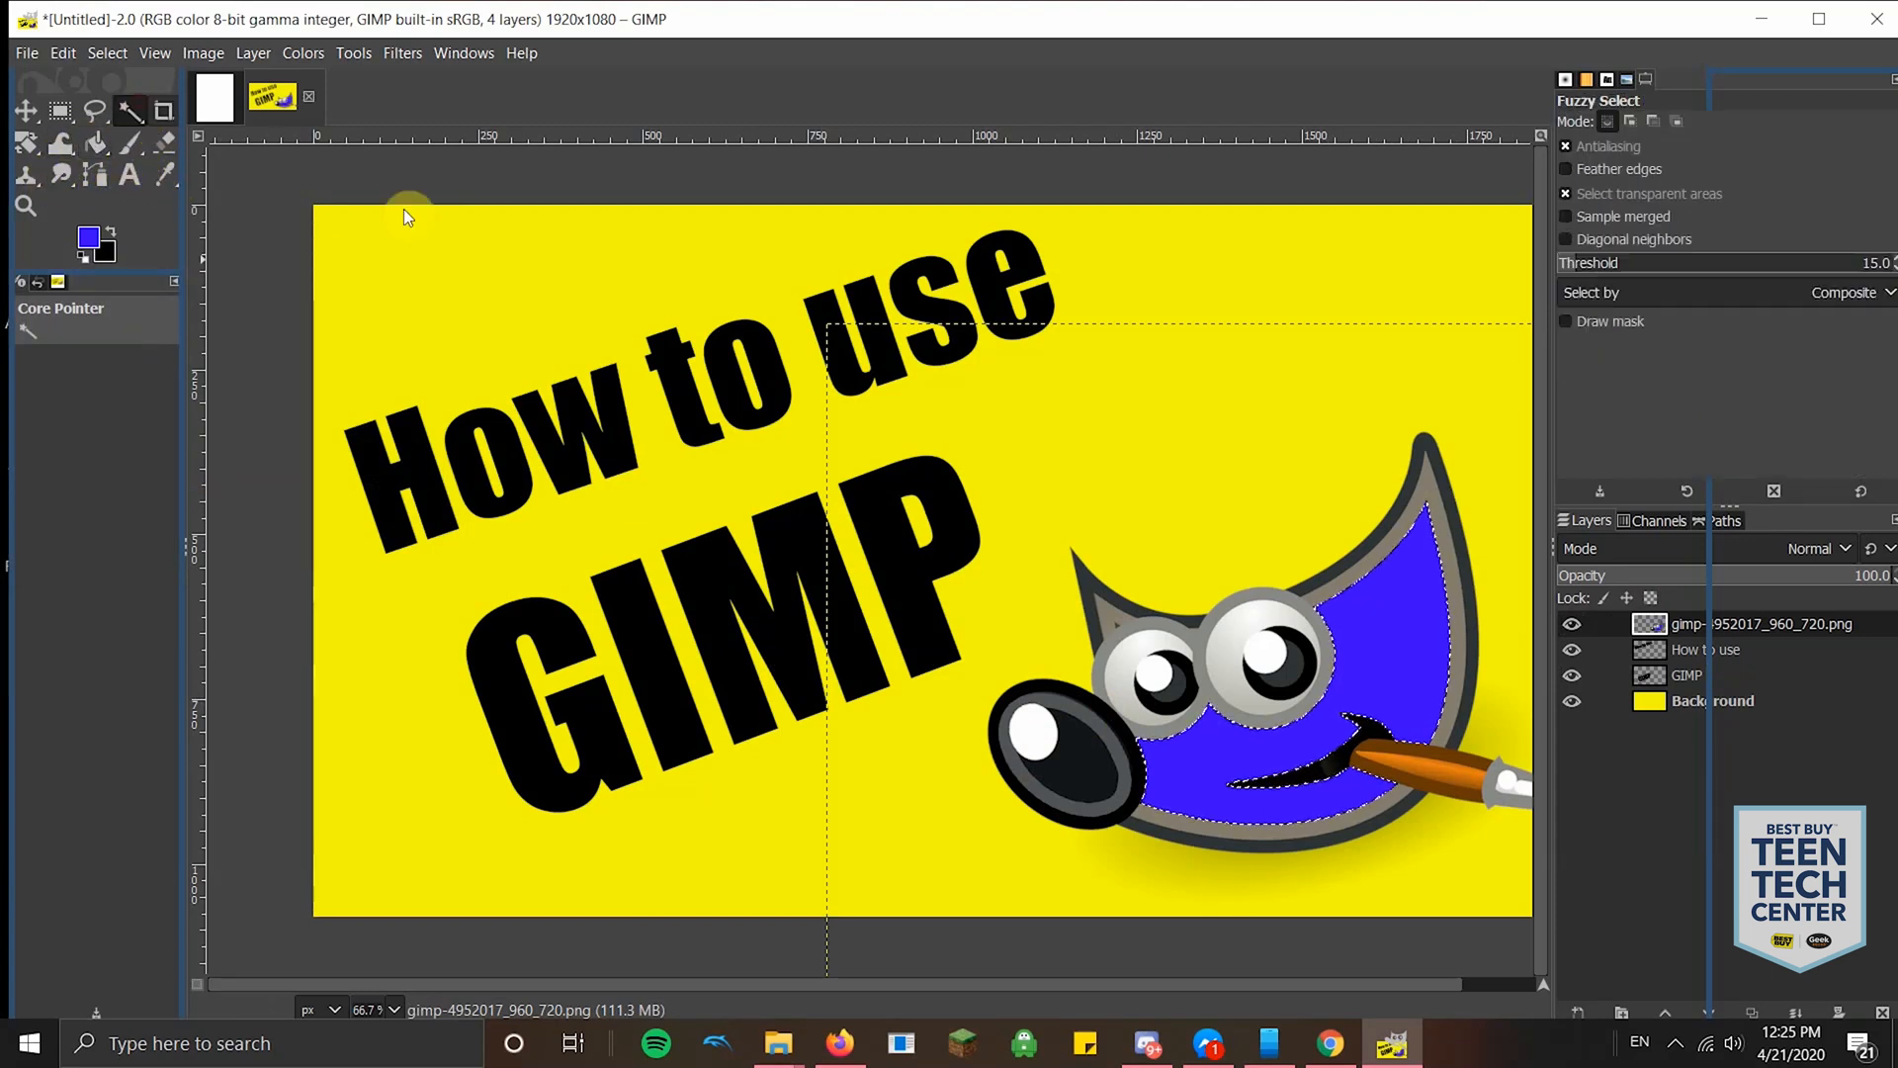
click(1114, 620)
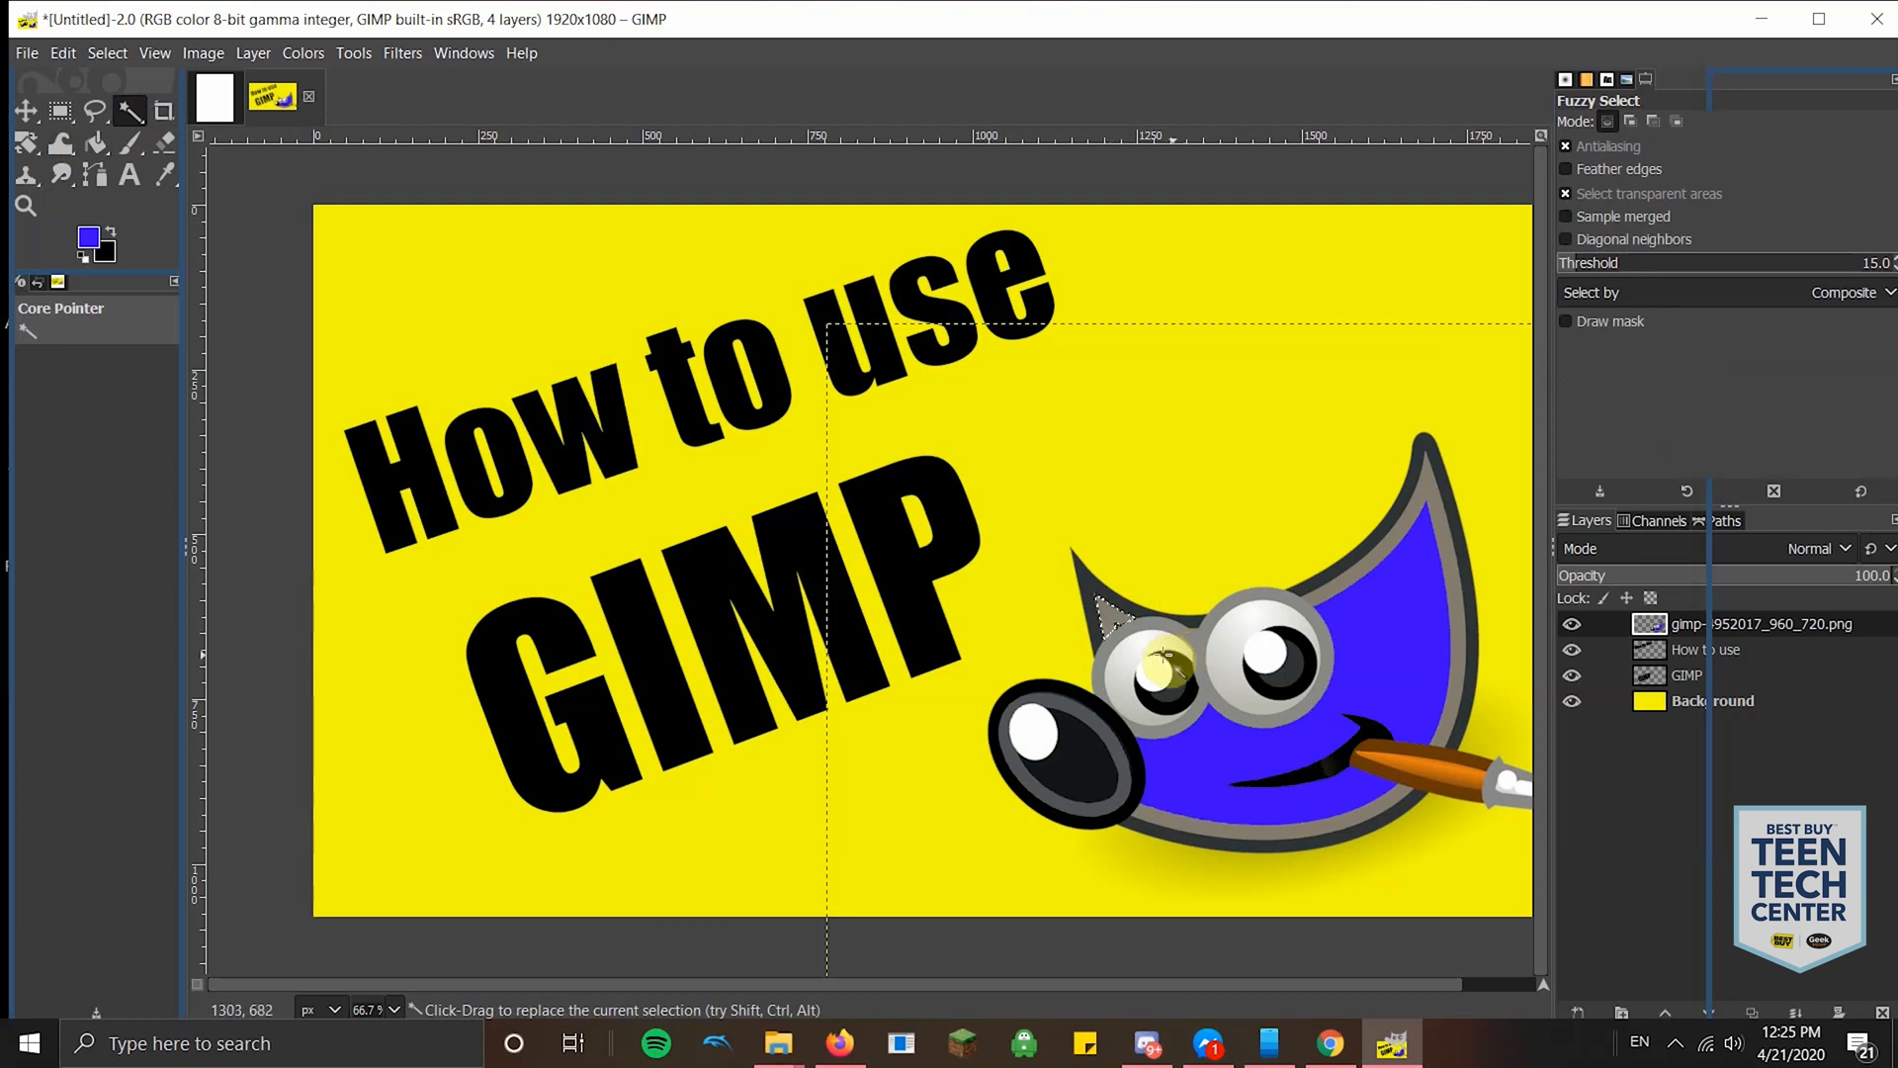
click(1059, 733)
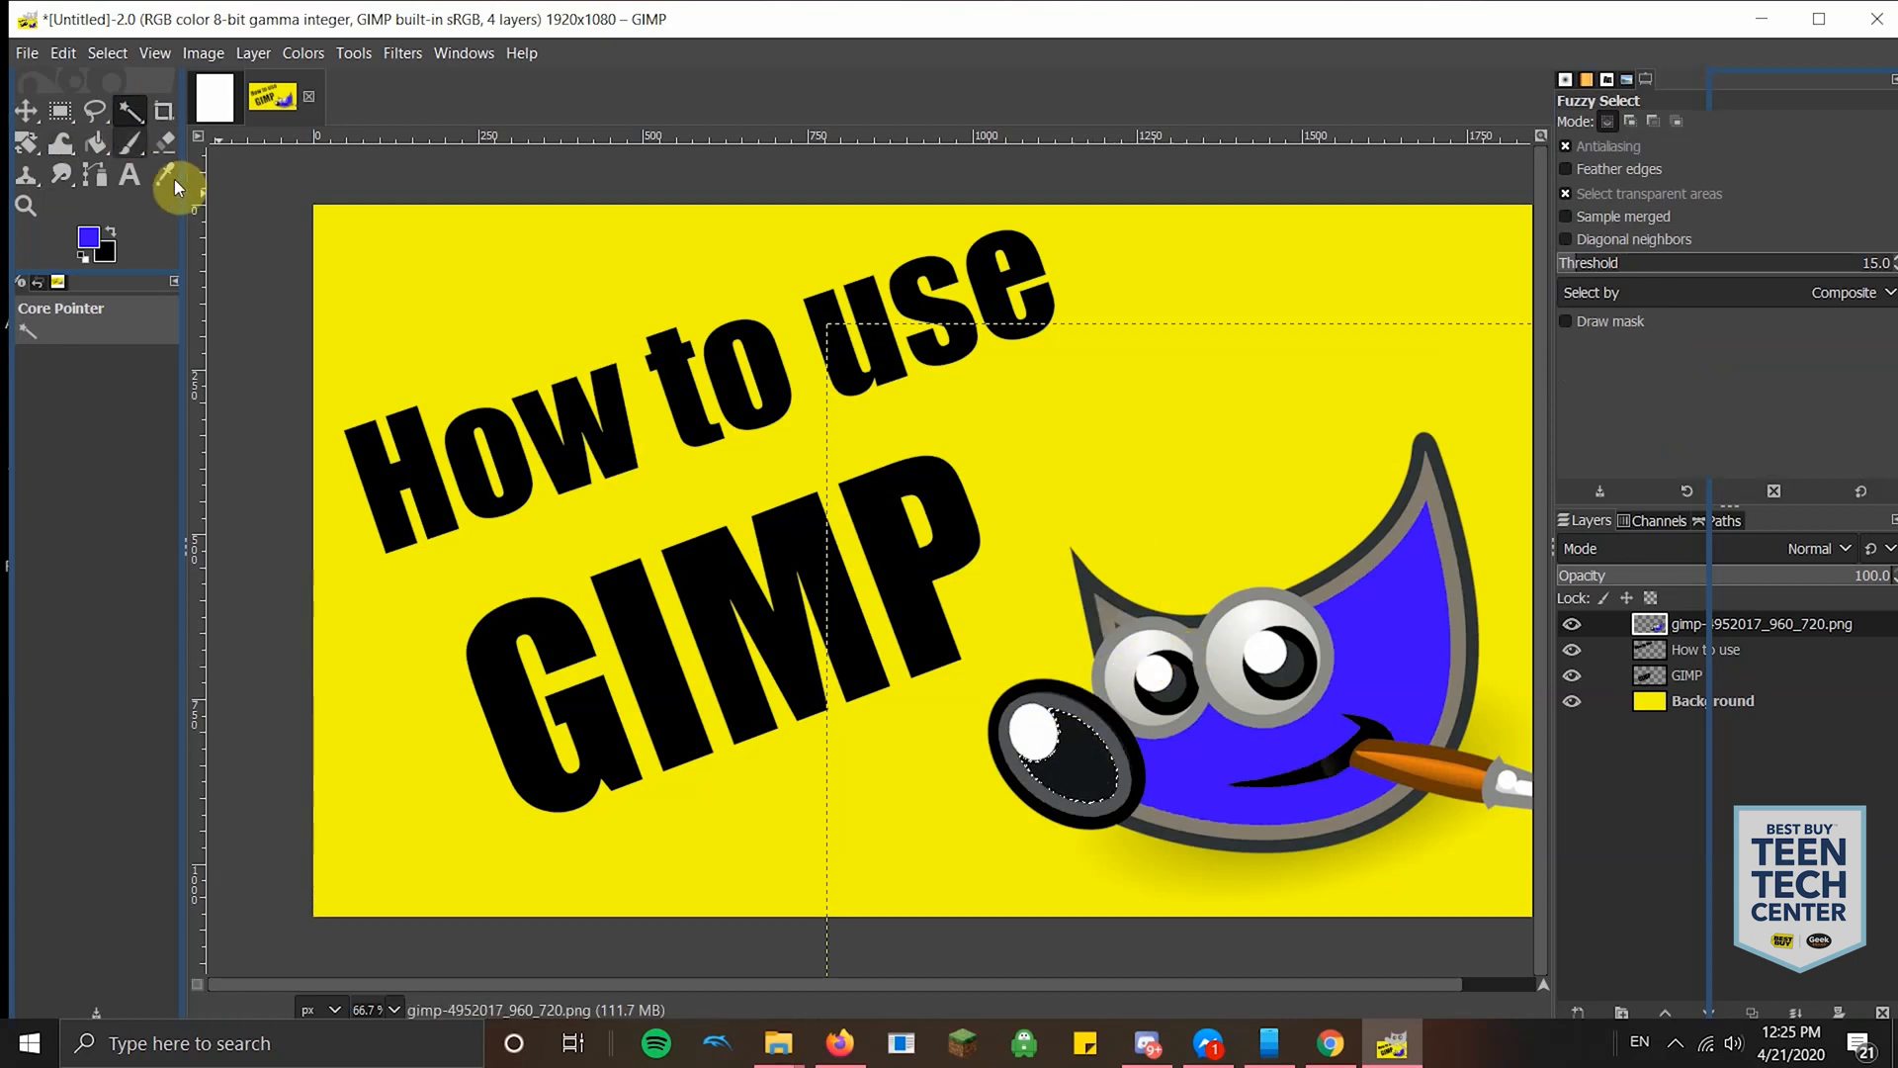
- Set the foreground color to green (0cff5c) and fill the selected inside of the mascot's nose with Bucket Fill
click(88, 237)
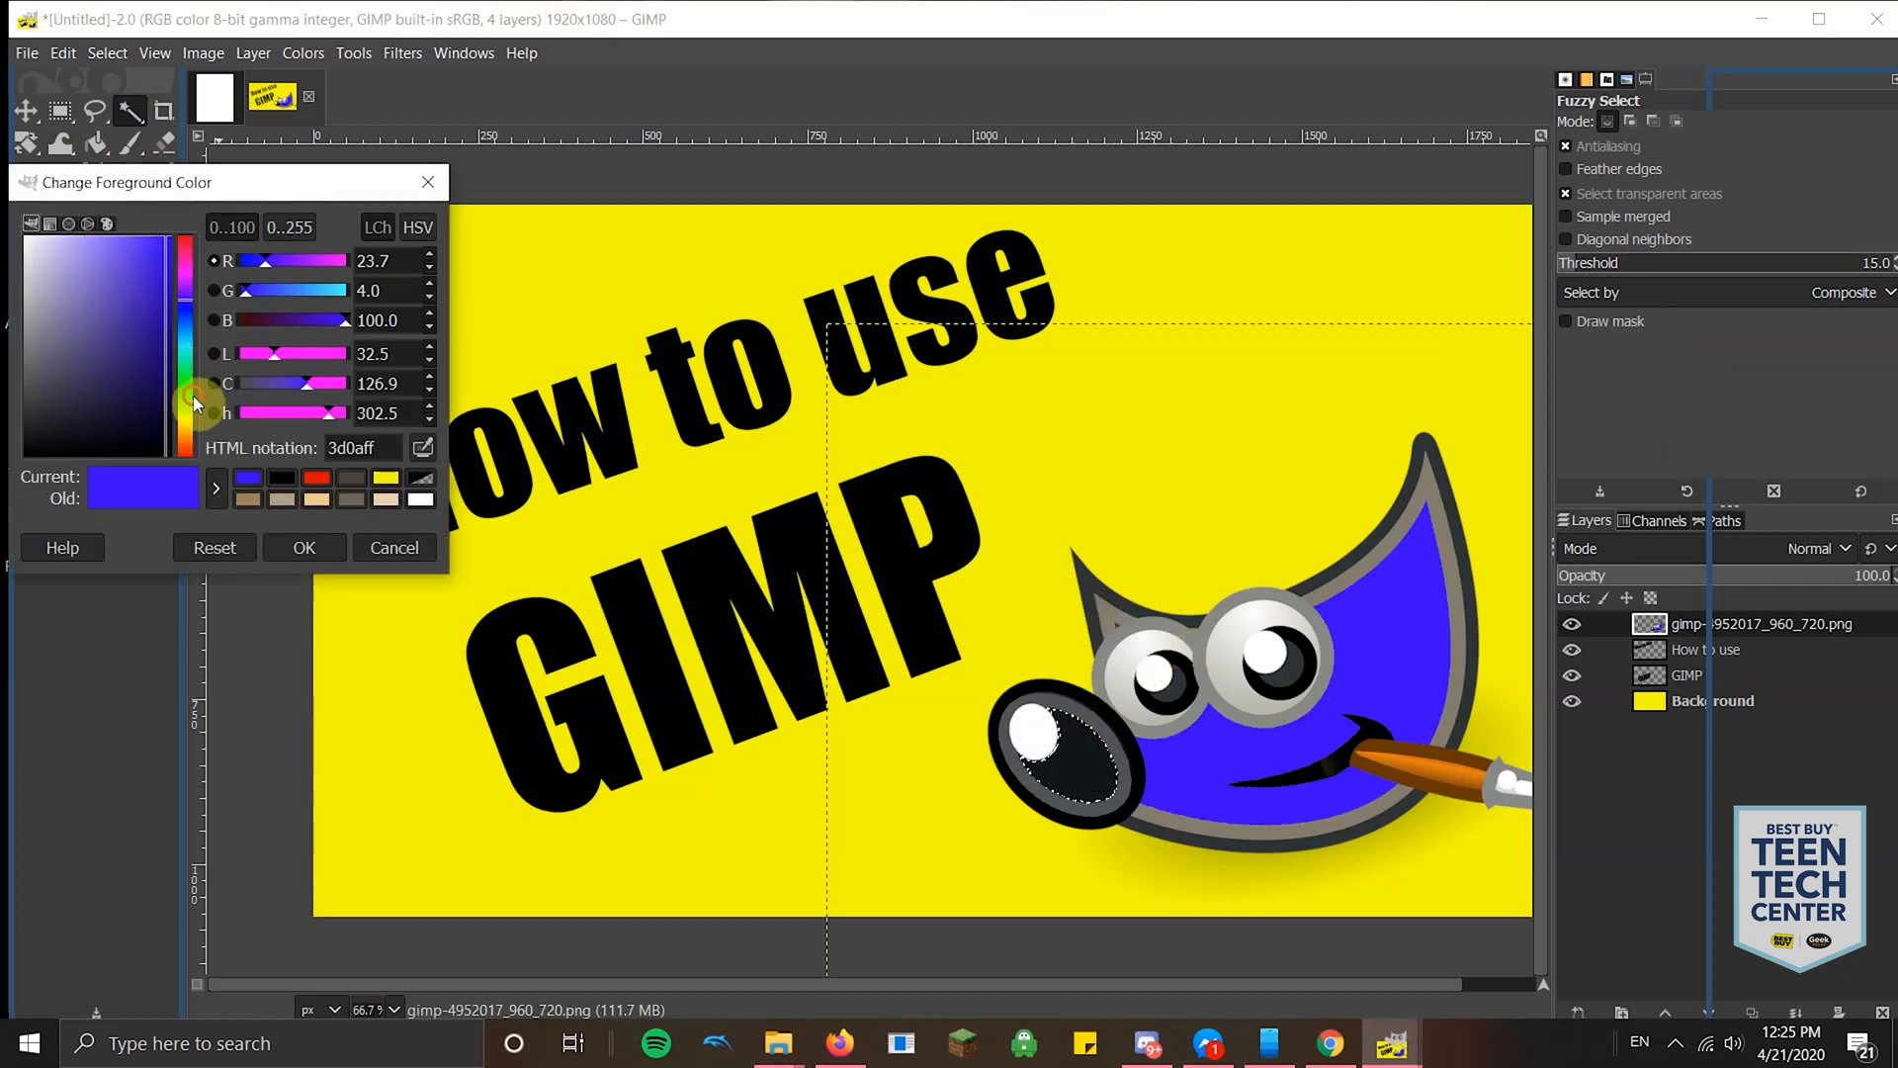
click(182, 370)
drag(164, 279, 180, 223)
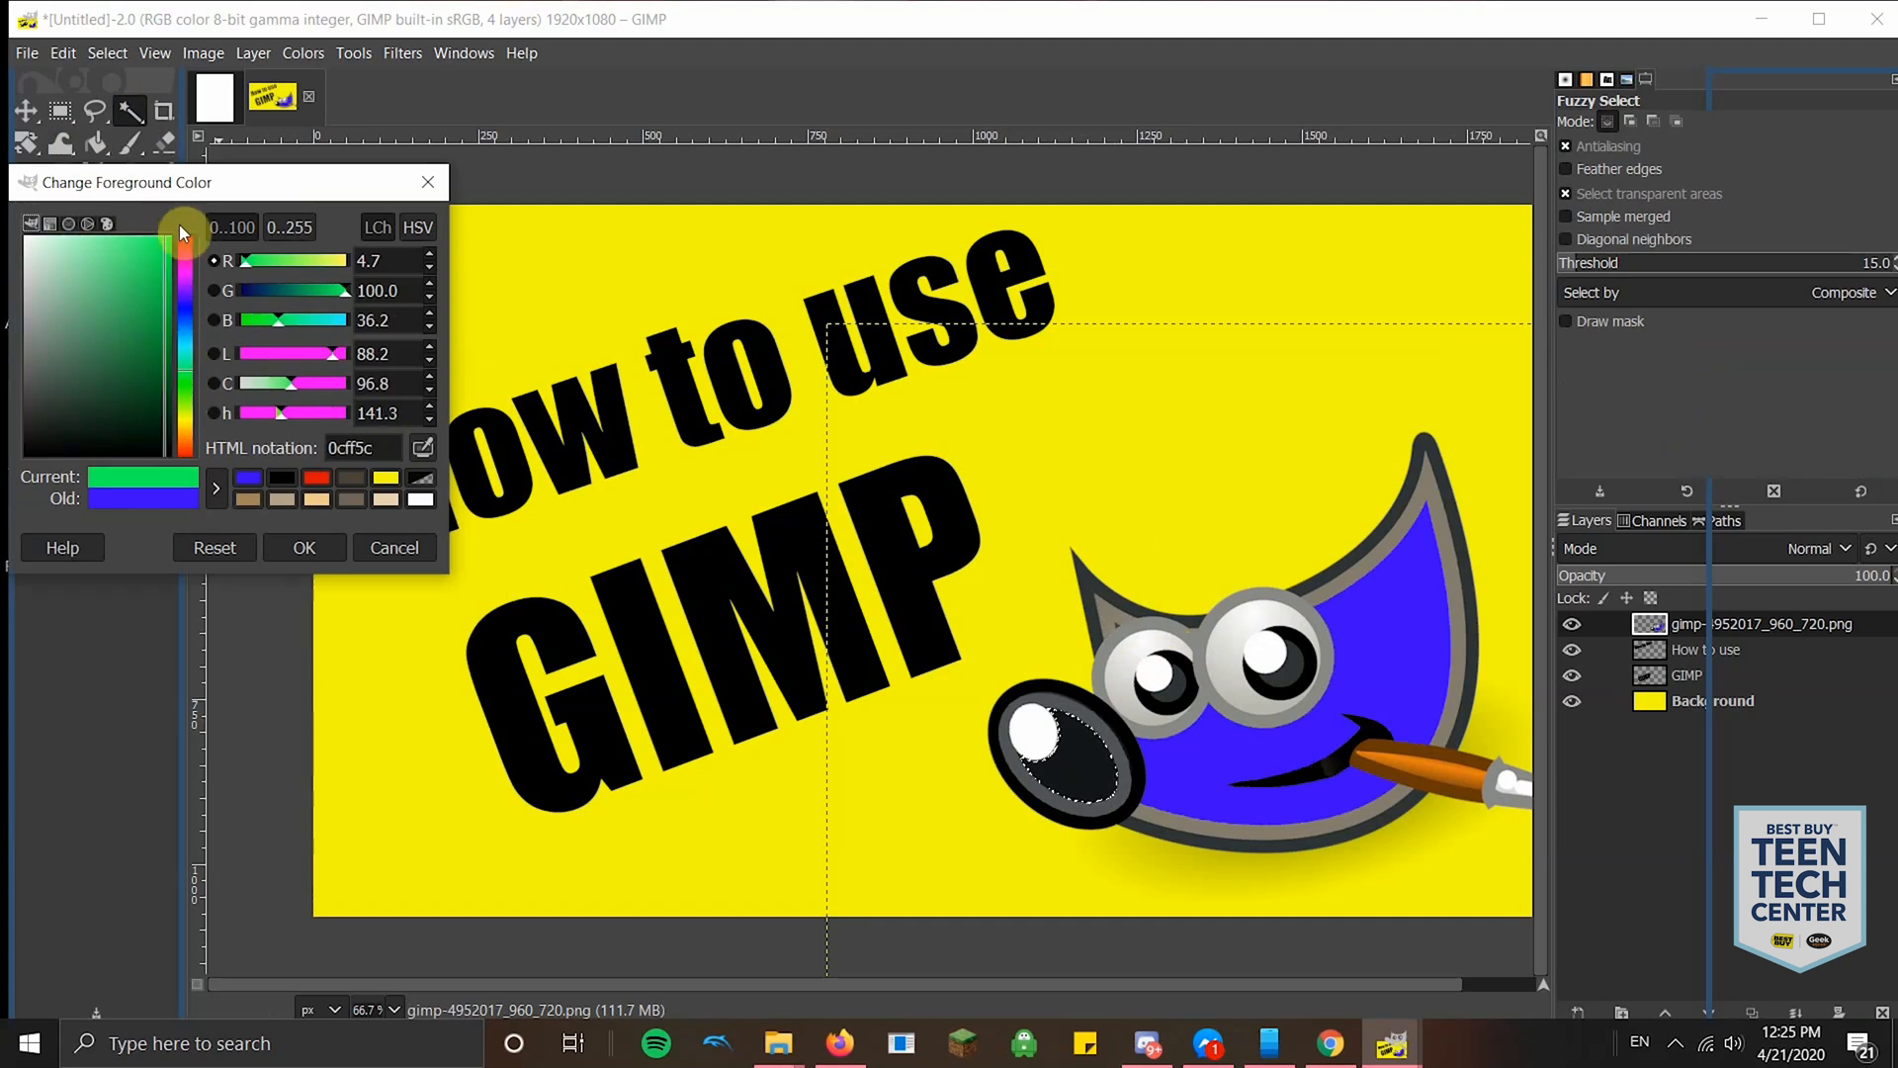
click(311, 545)
click(96, 142)
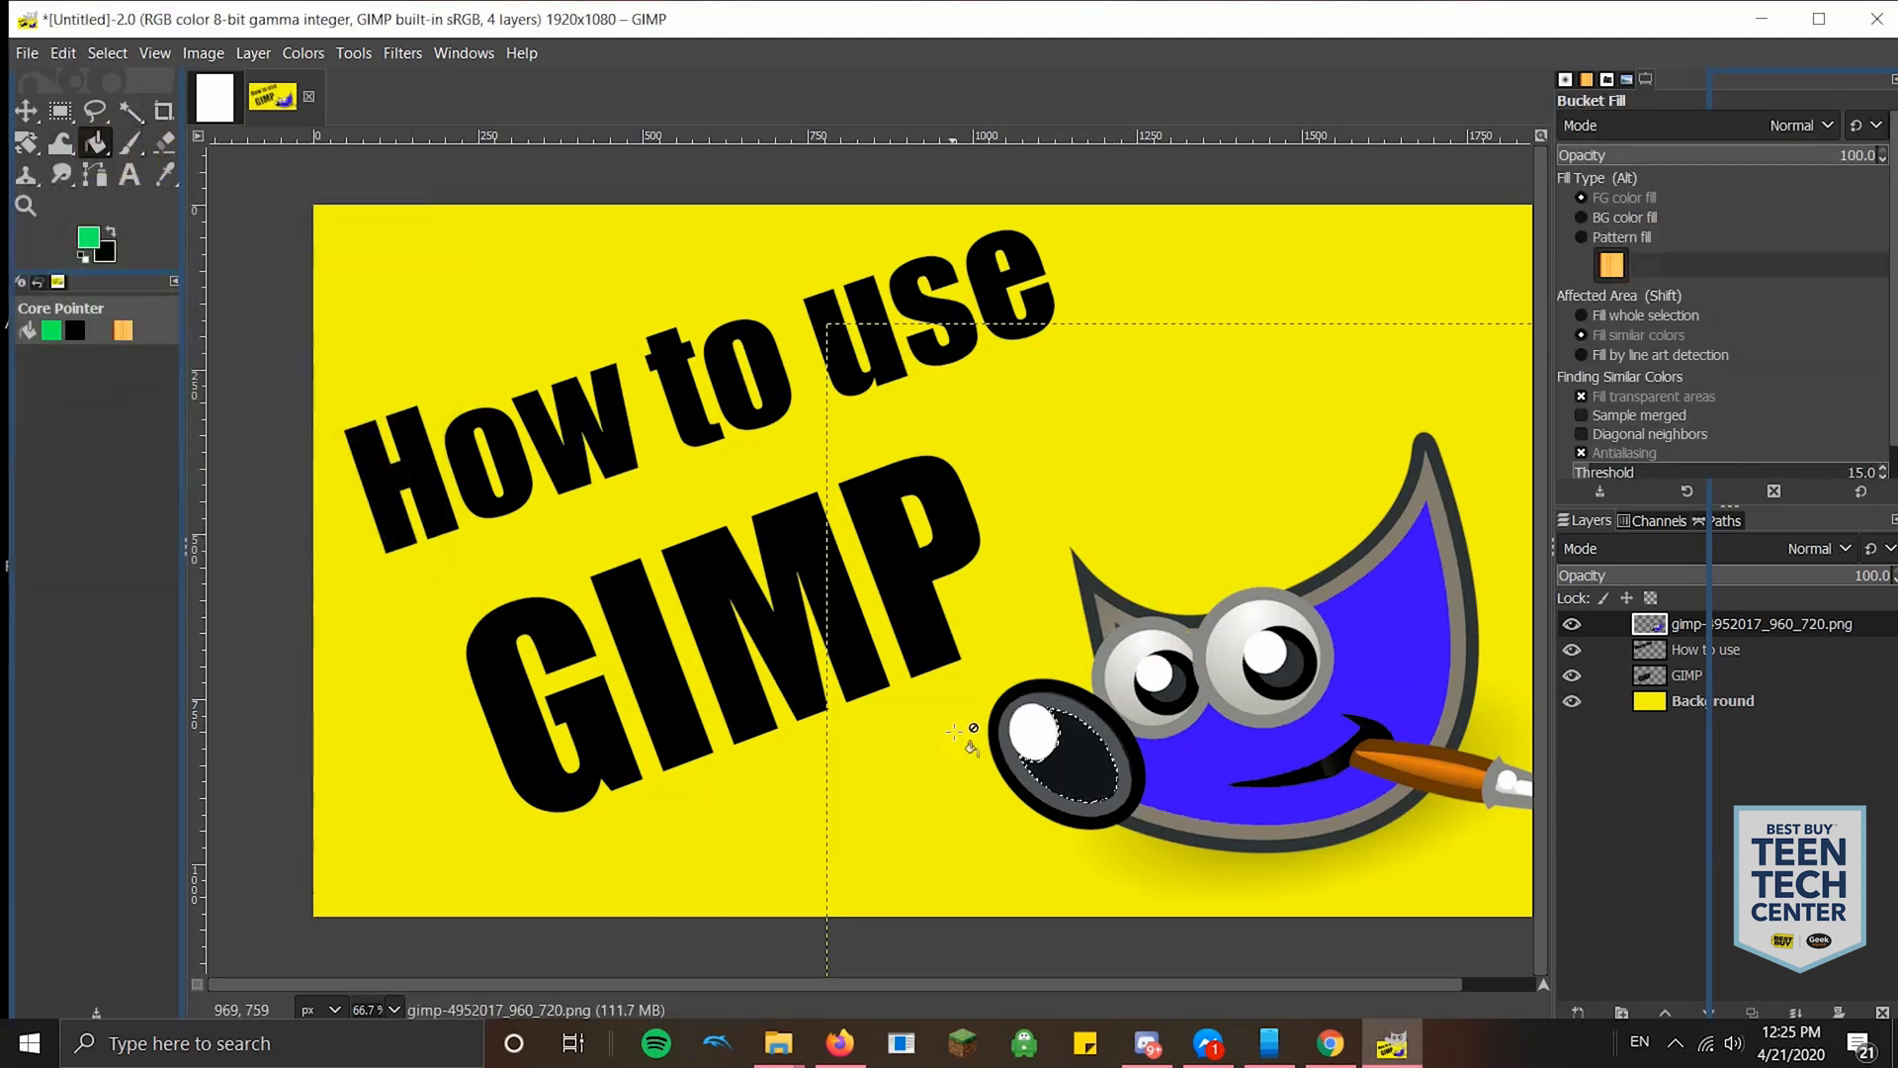
click(1091, 764)
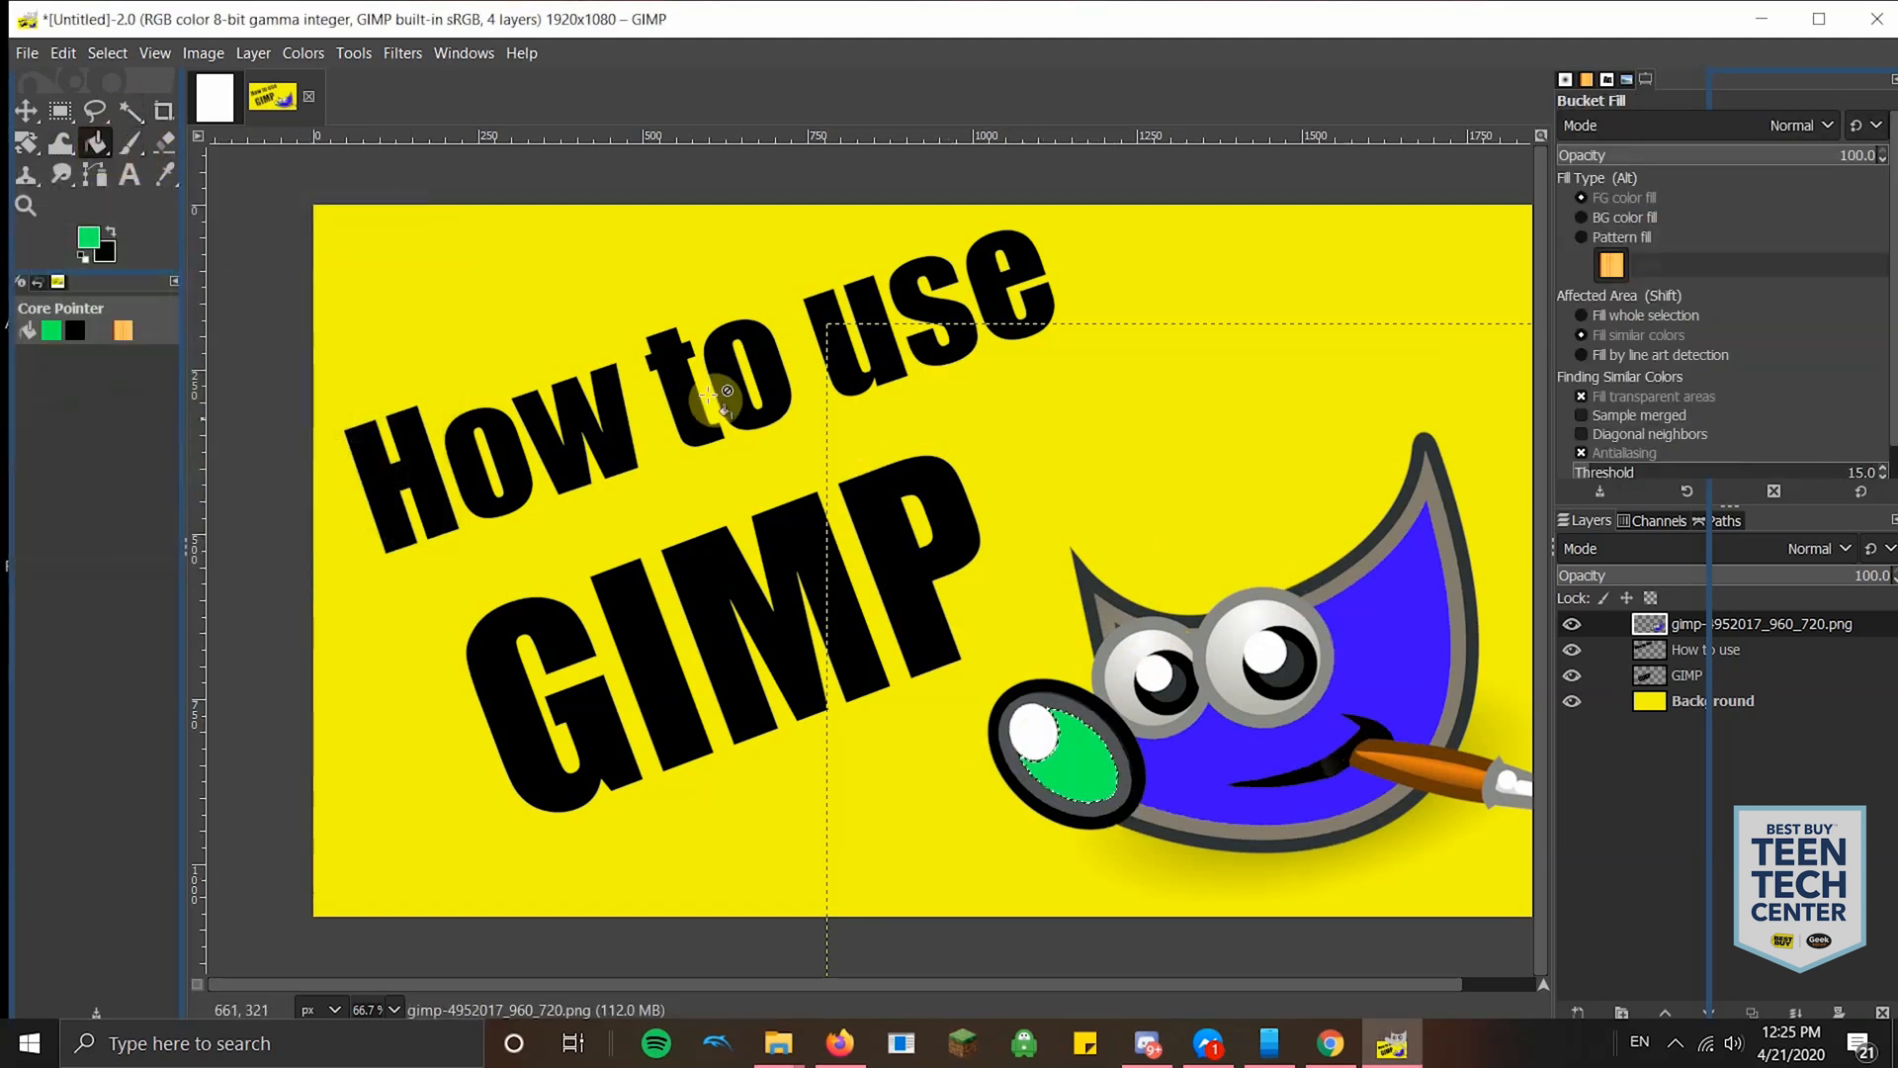
- Fuzzy-select the grey rim beside the mascot's upright ear, set the foreground color to orange-red (f44007) and fill the rim with Bucket Fill
click(127, 113)
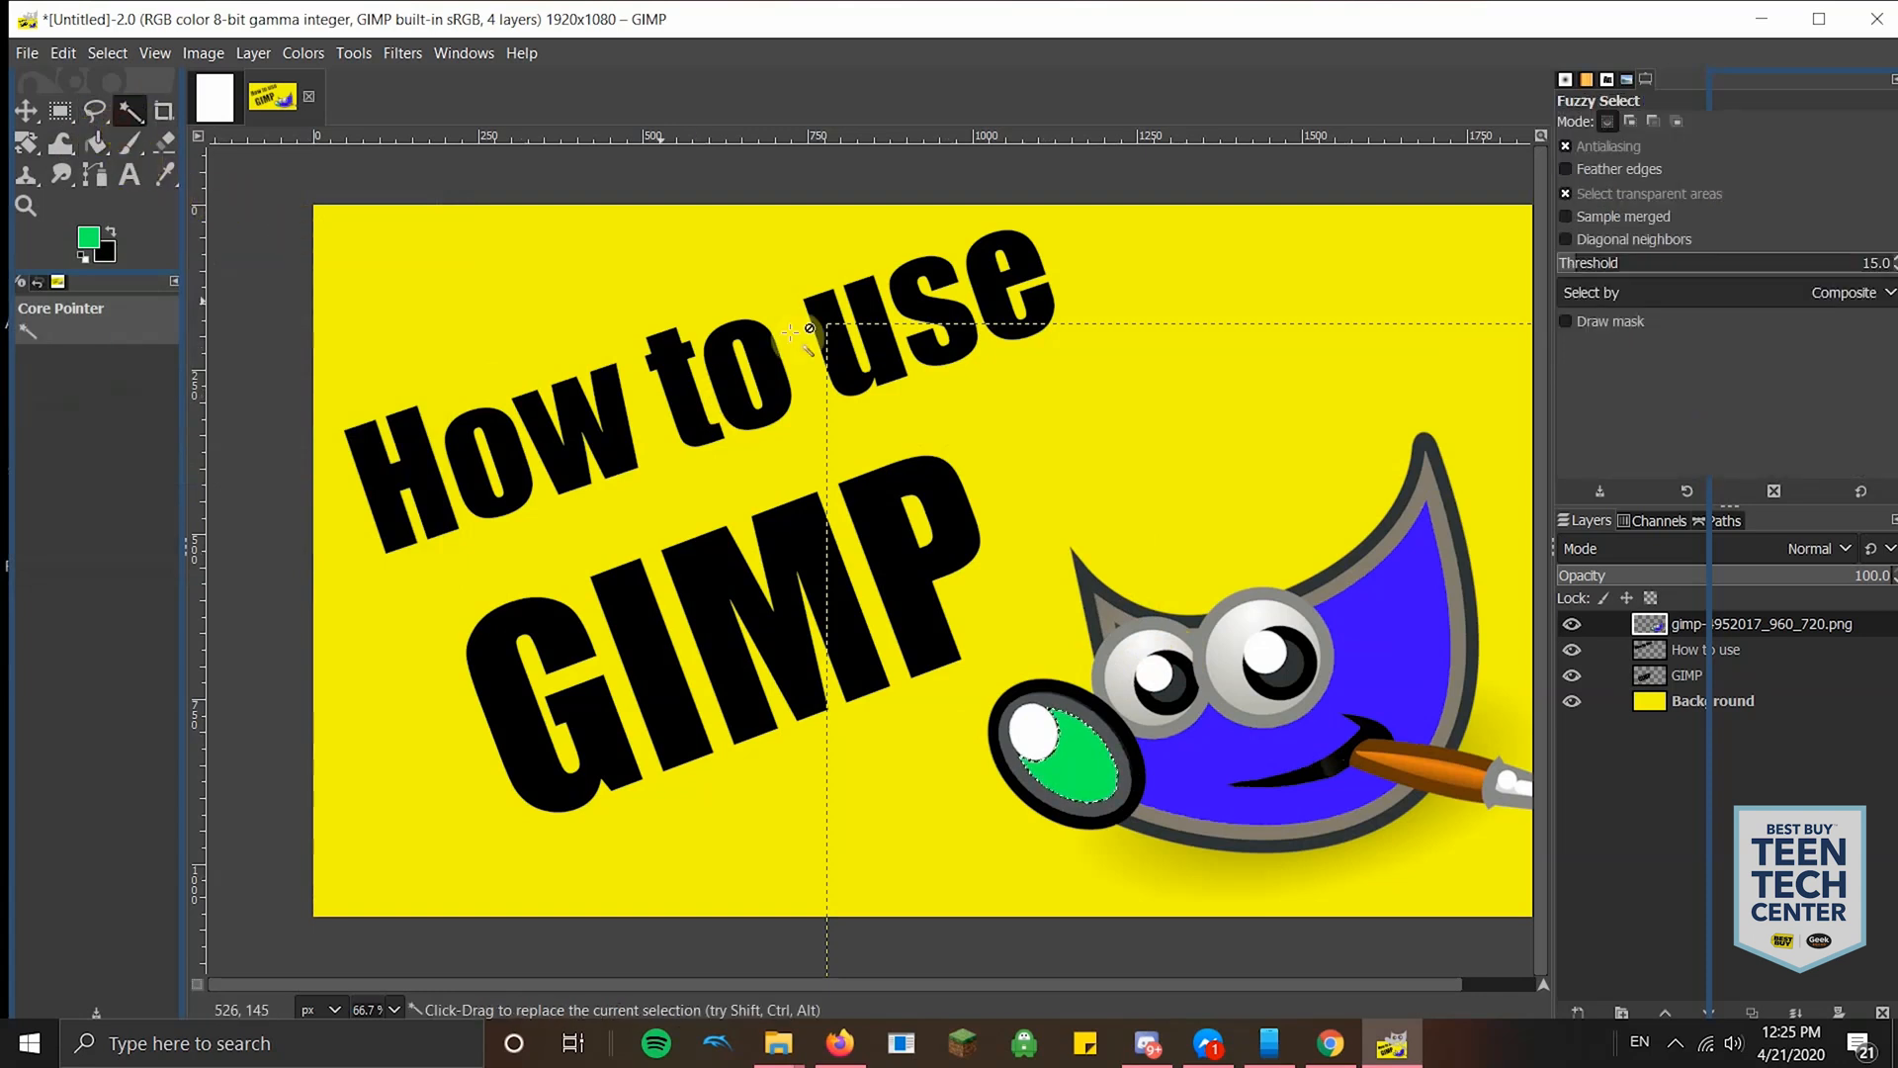
click(1456, 585)
click(88, 237)
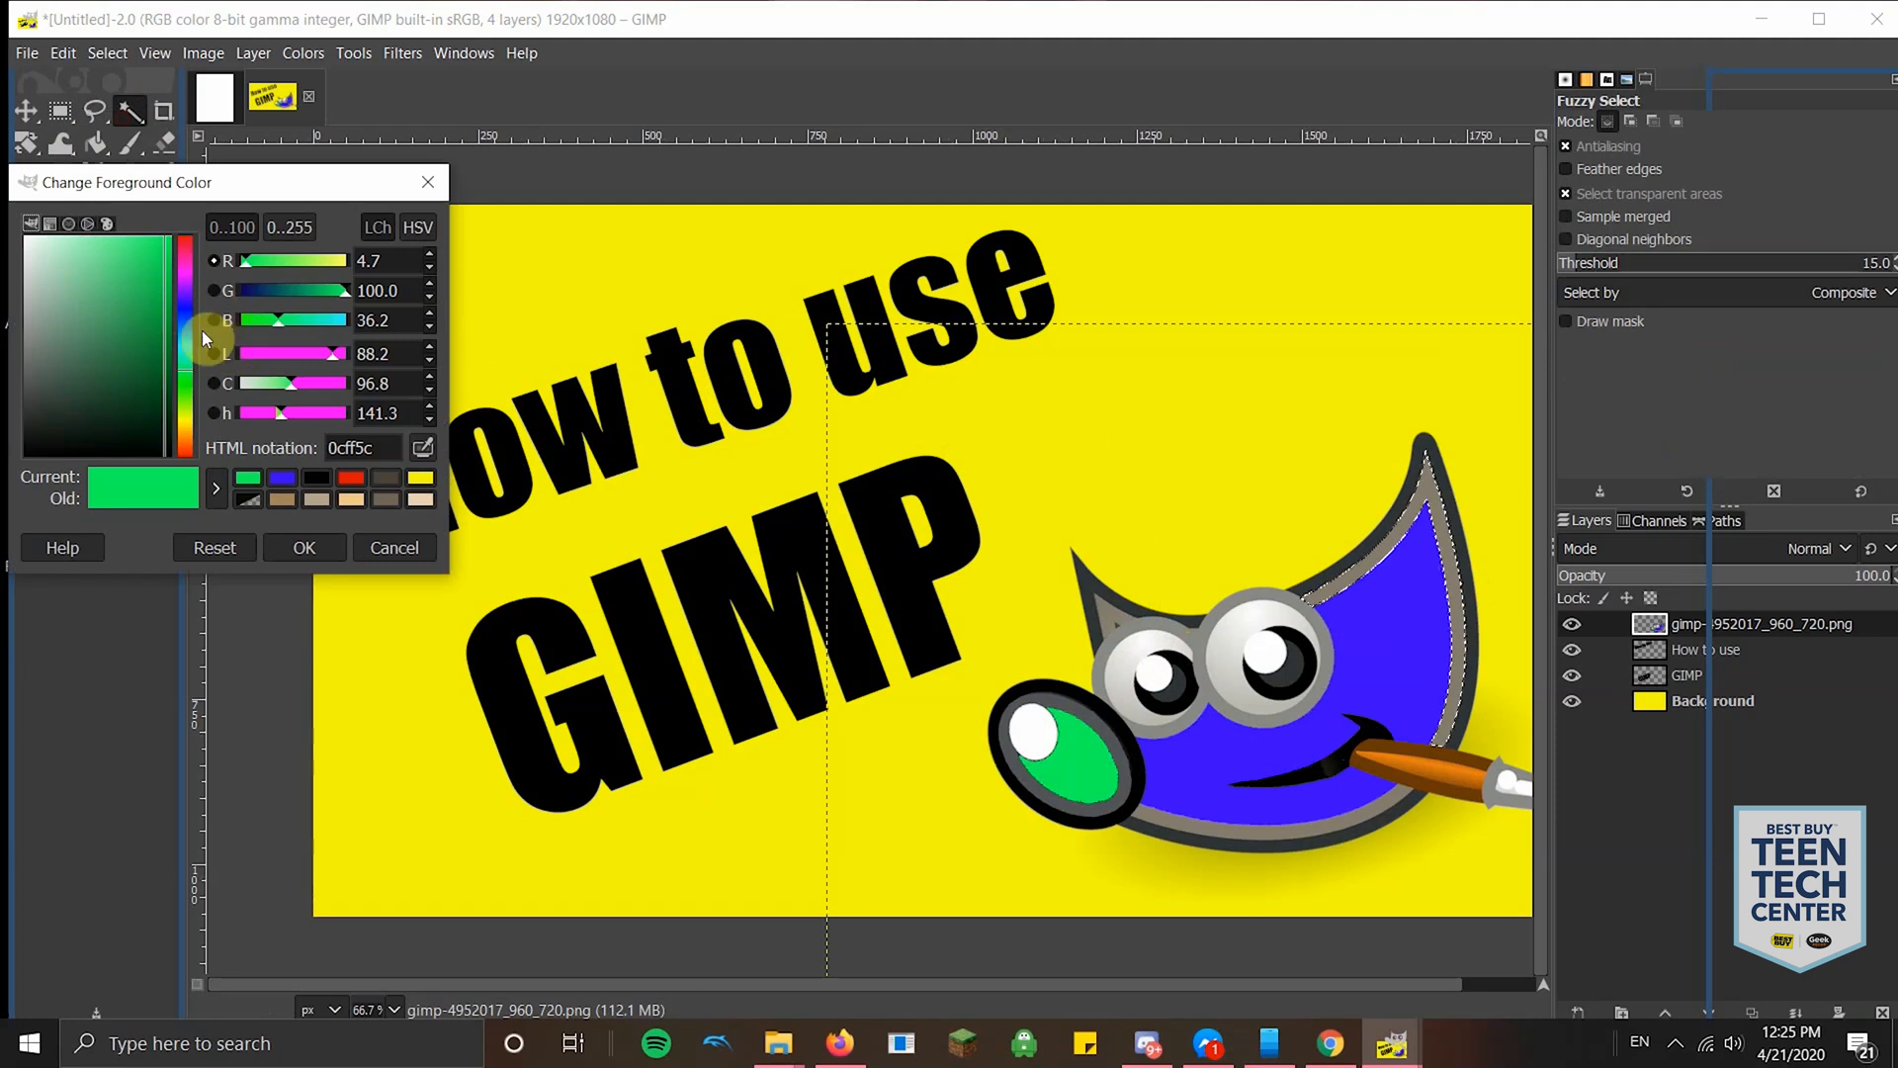
drag(192, 389, 190, 447)
drag(147, 274, 168, 245)
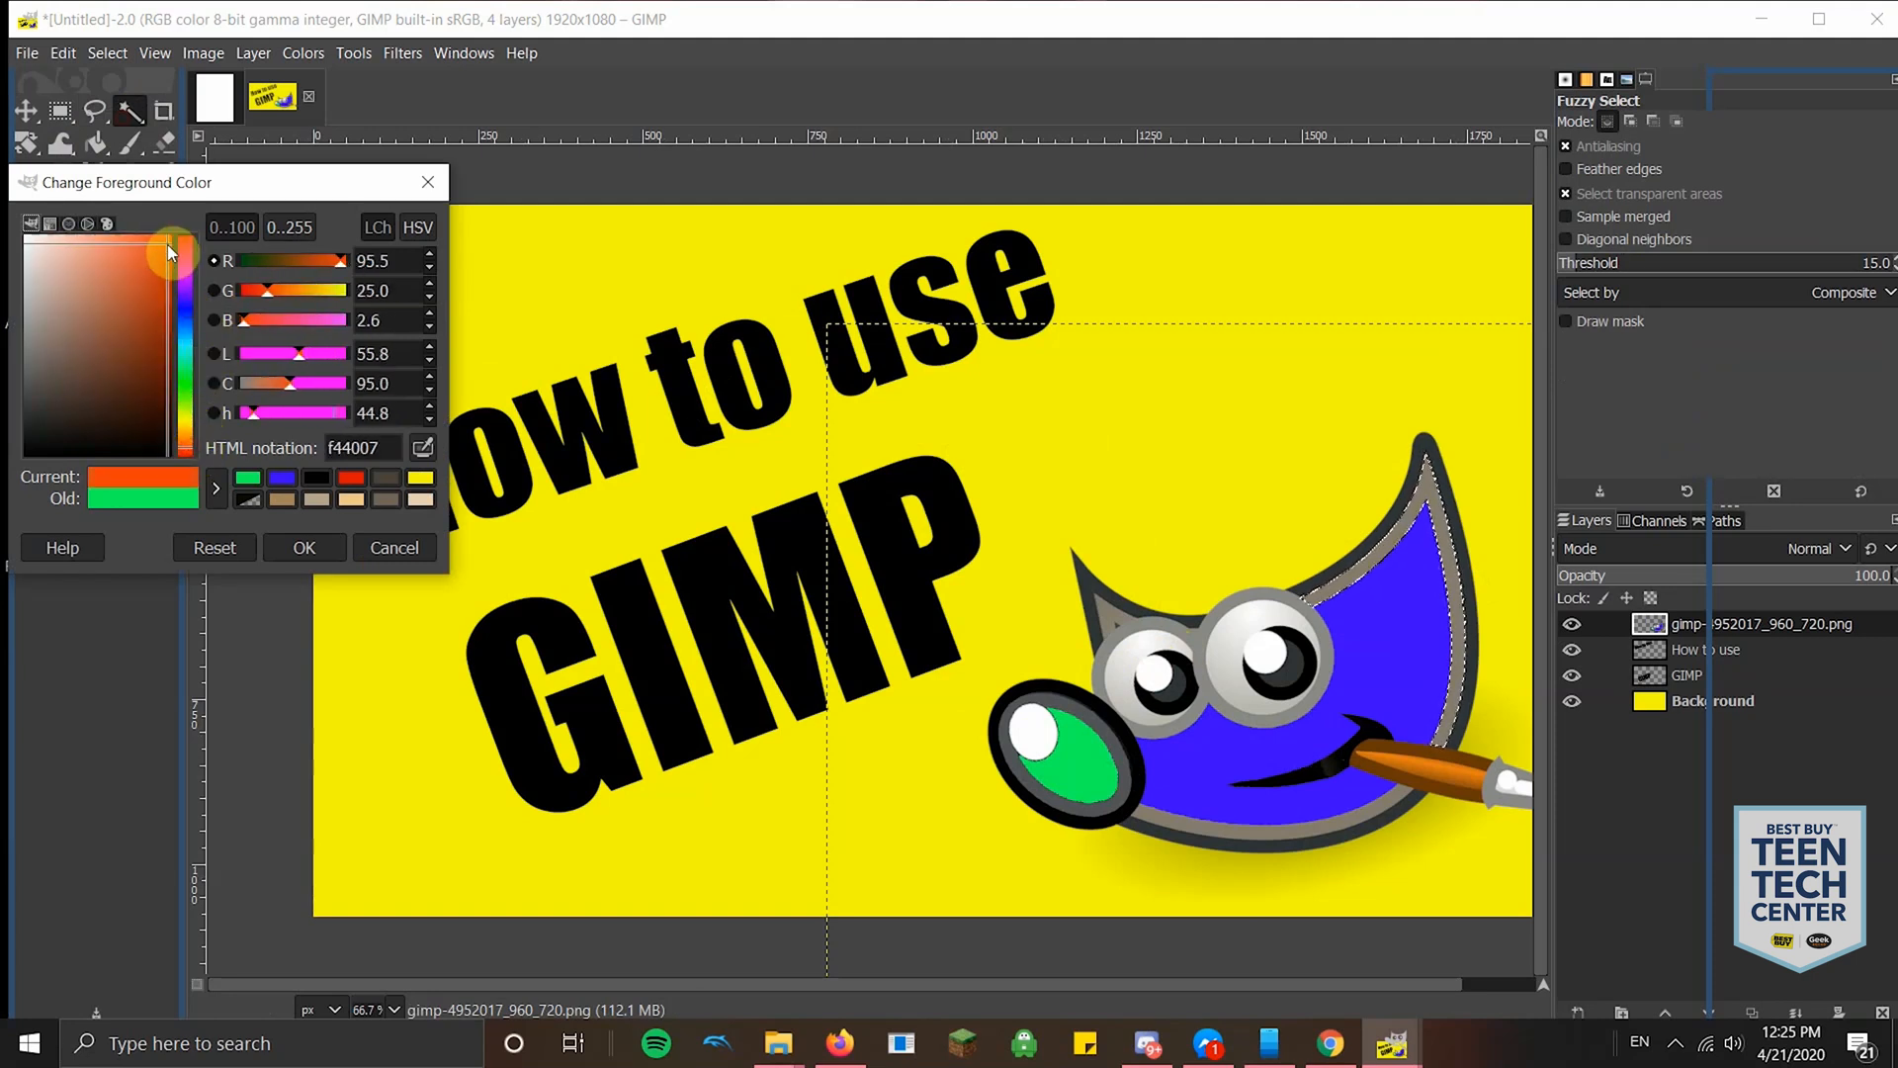
click(305, 548)
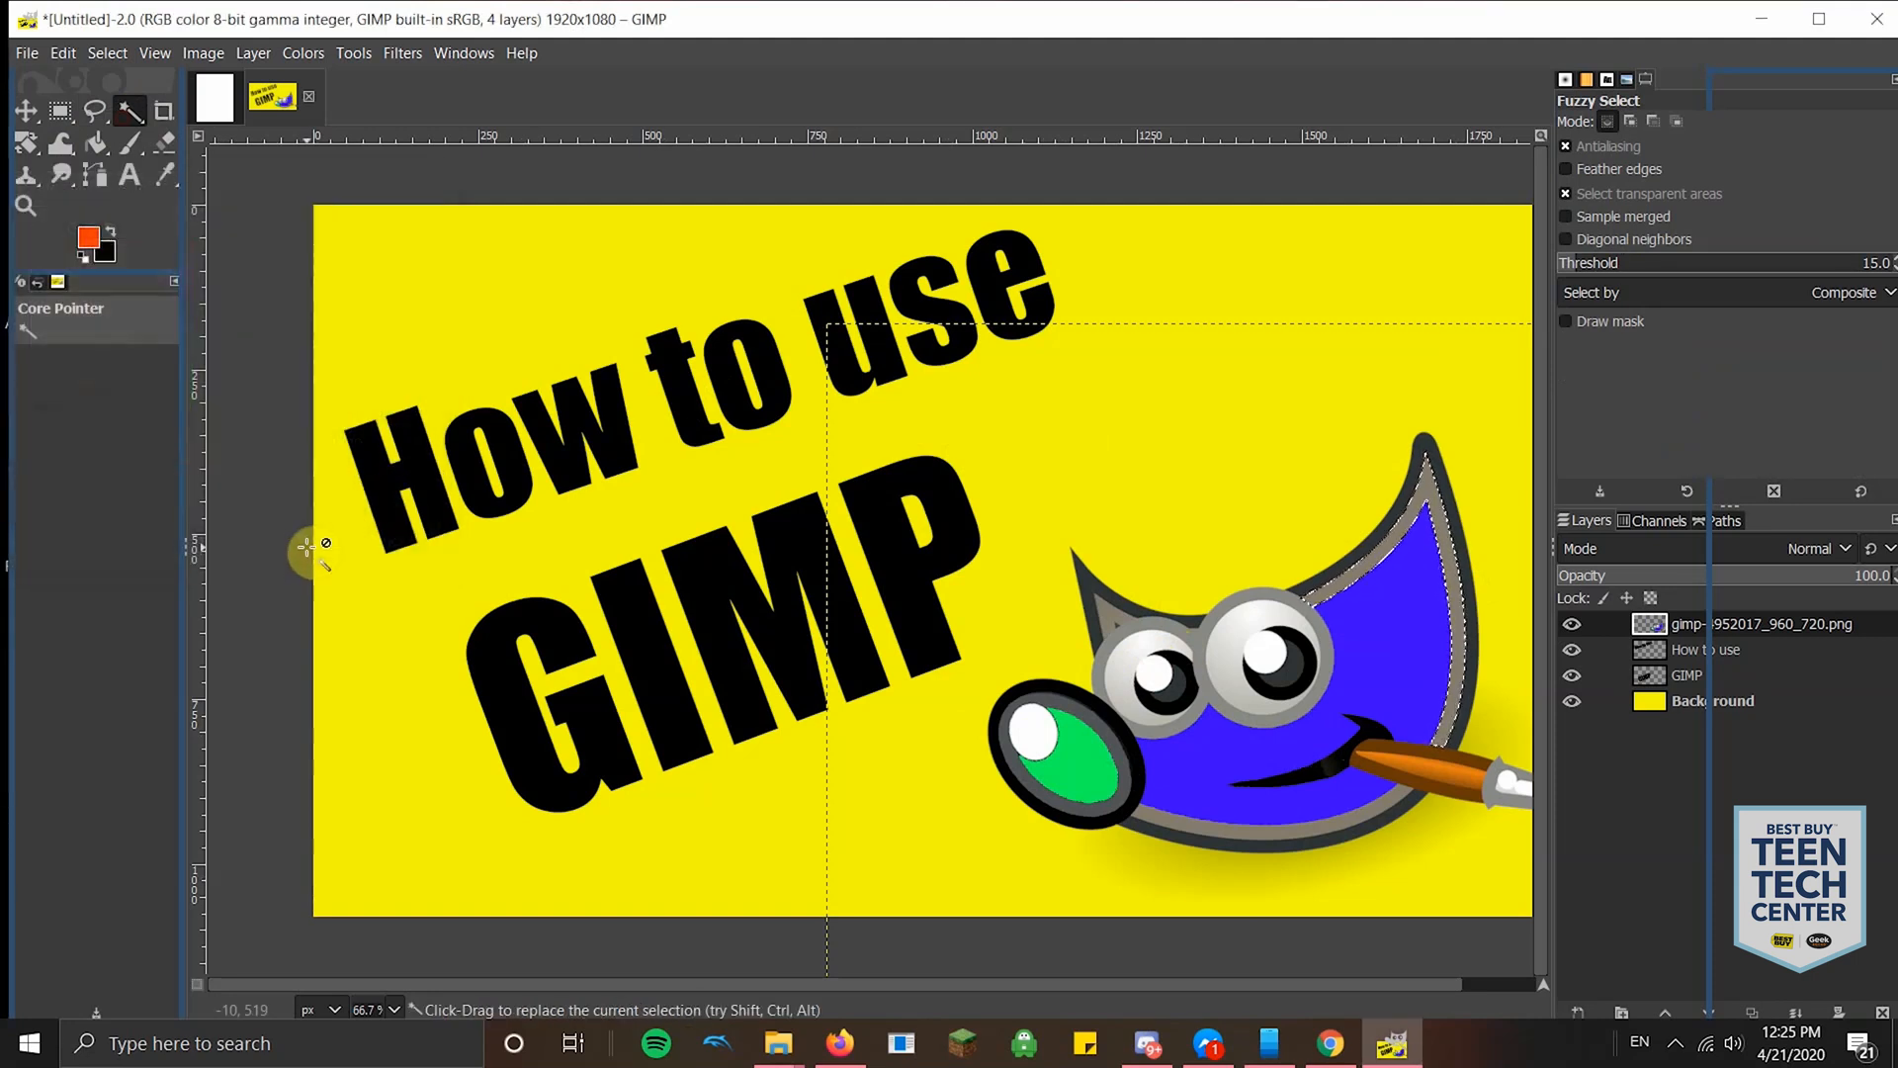
click(98, 150)
click(1453, 712)
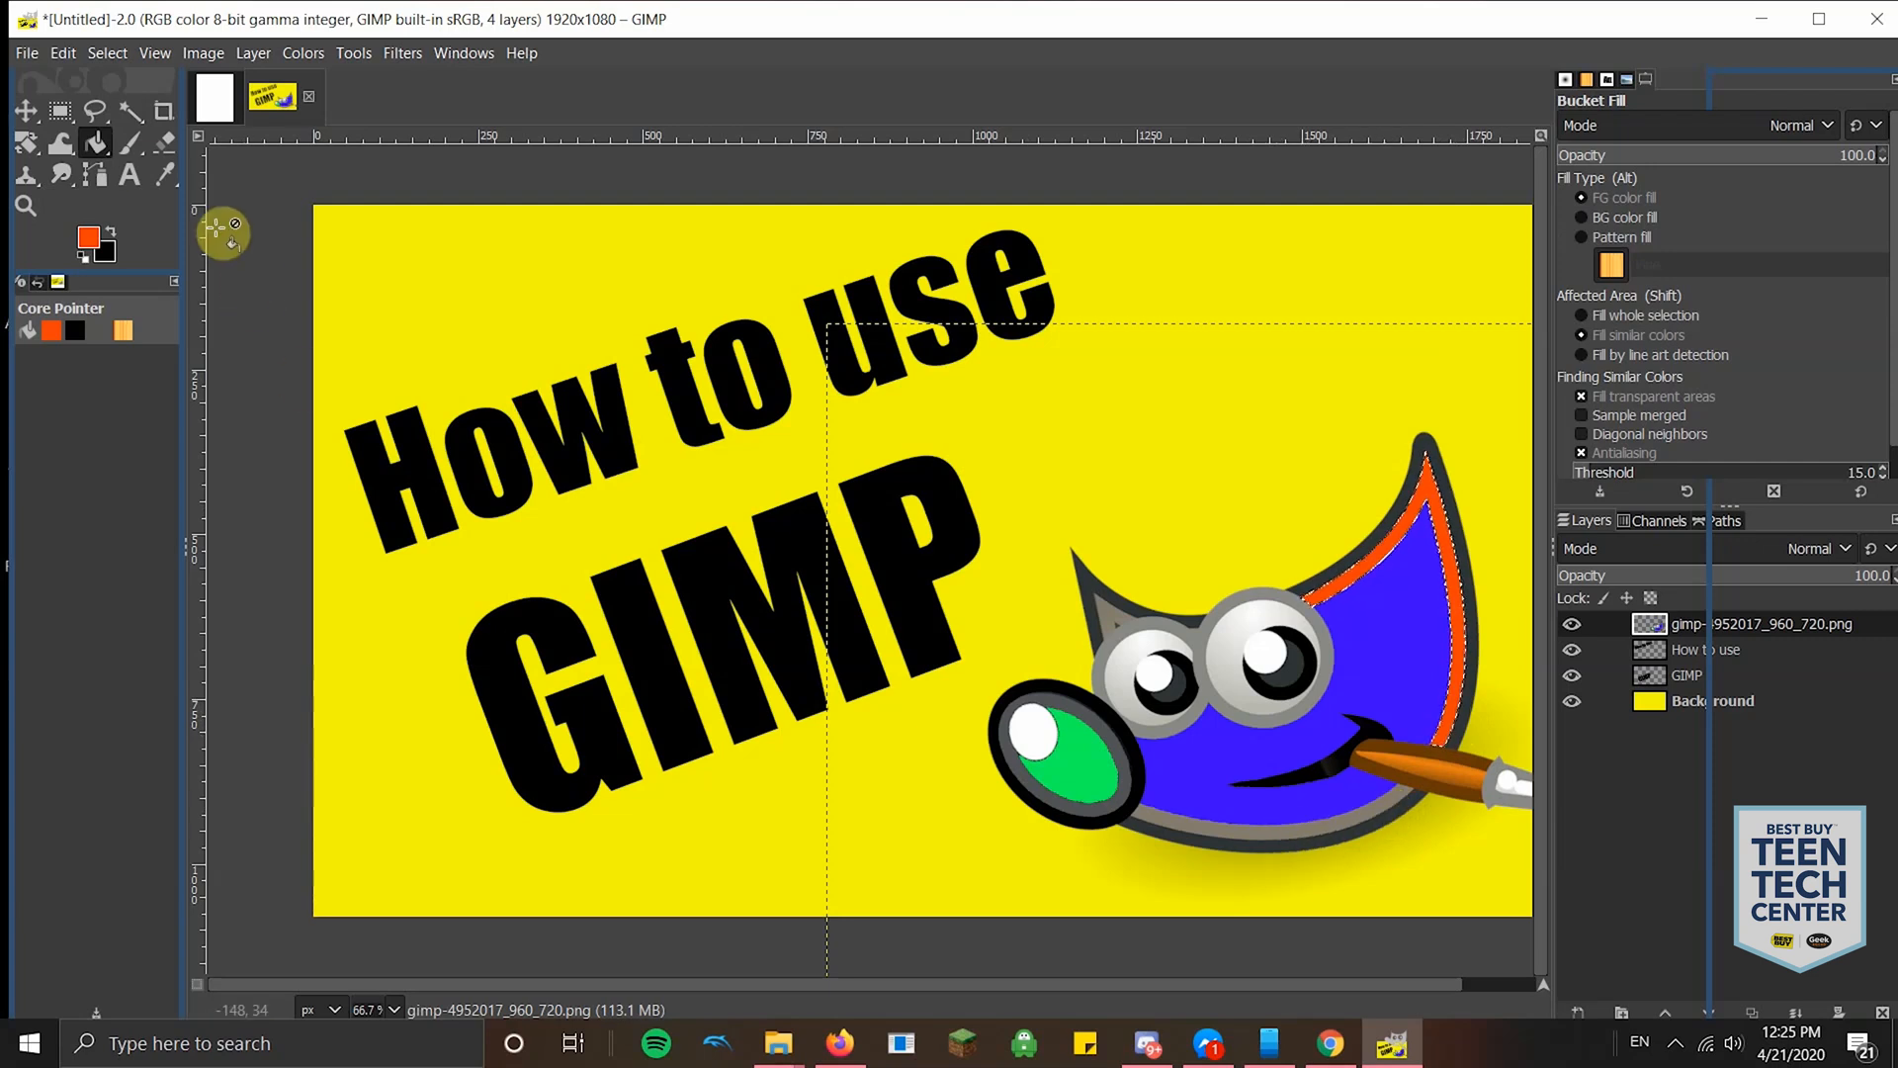
- Use Fuzzy Select on the mascot's grey lower rim and small ear interior in turn, filling each with orange-red
click(130, 110)
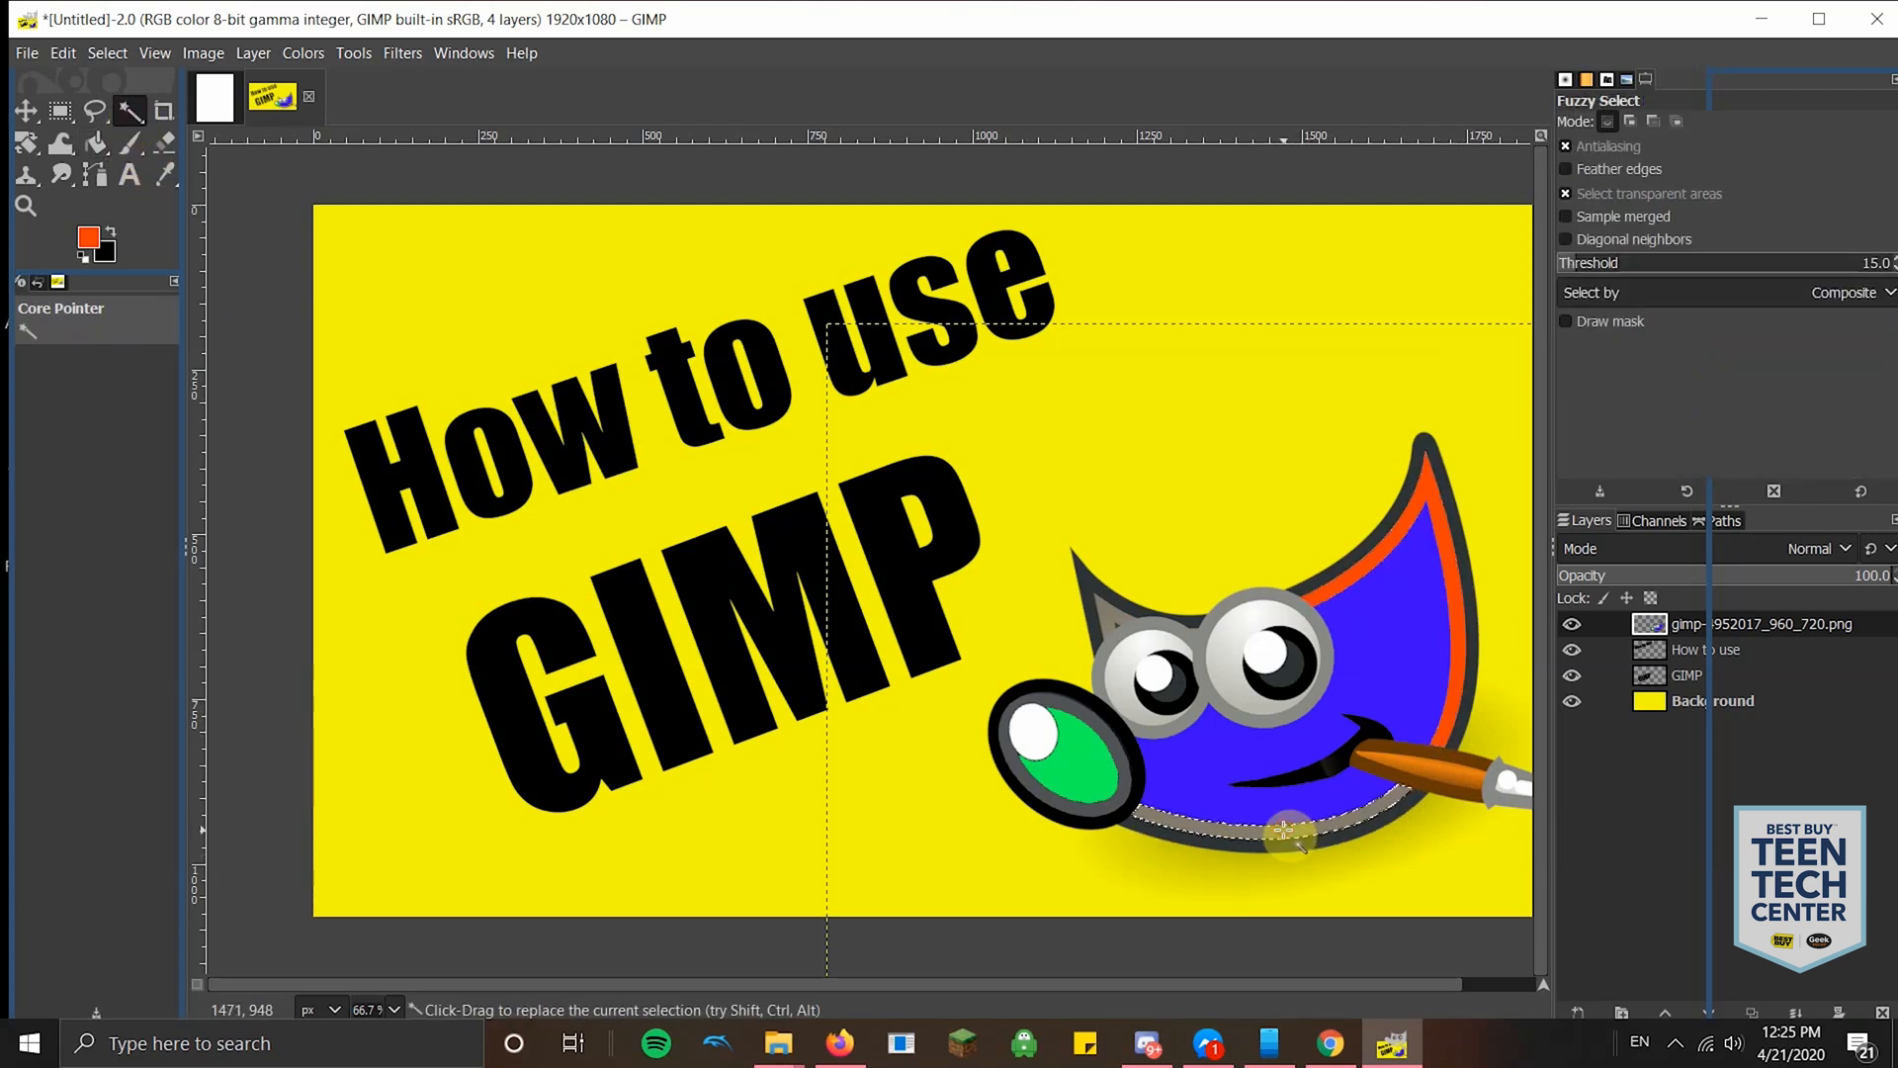
click(96, 143)
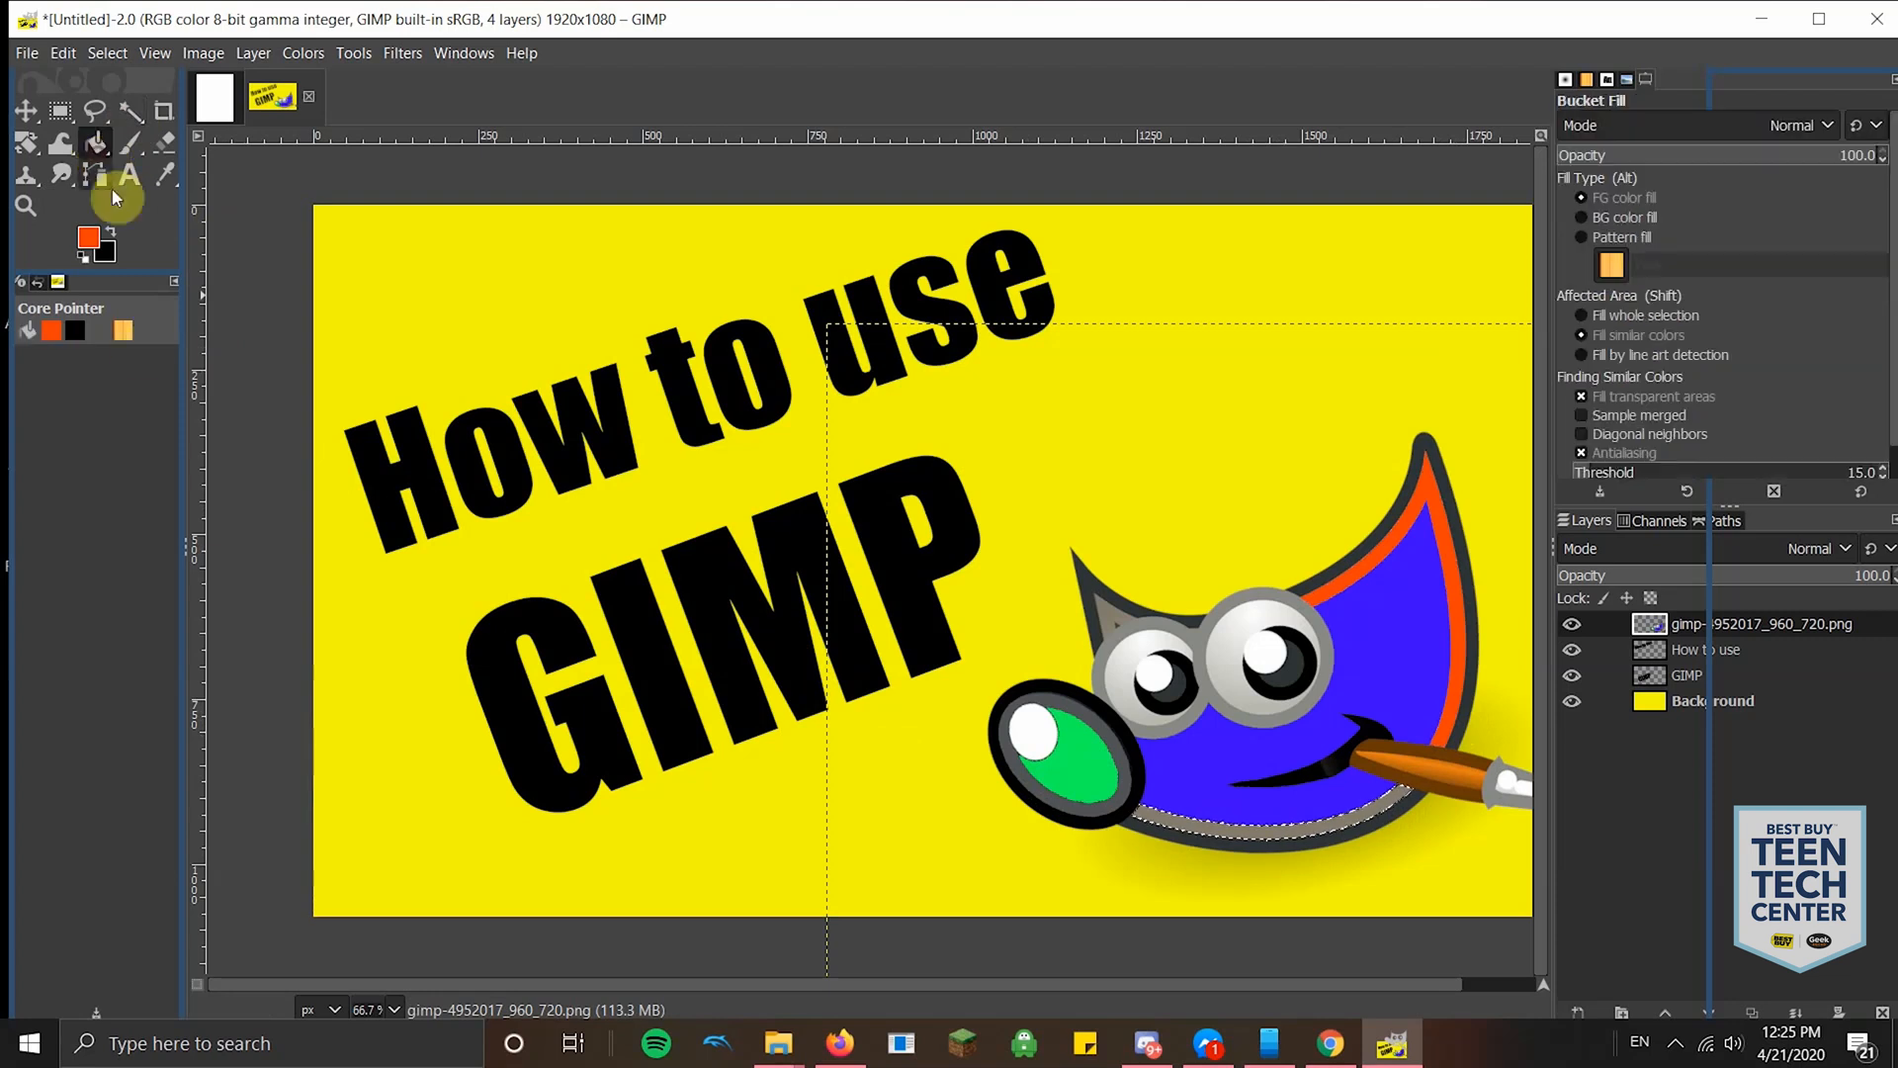
click(1247, 830)
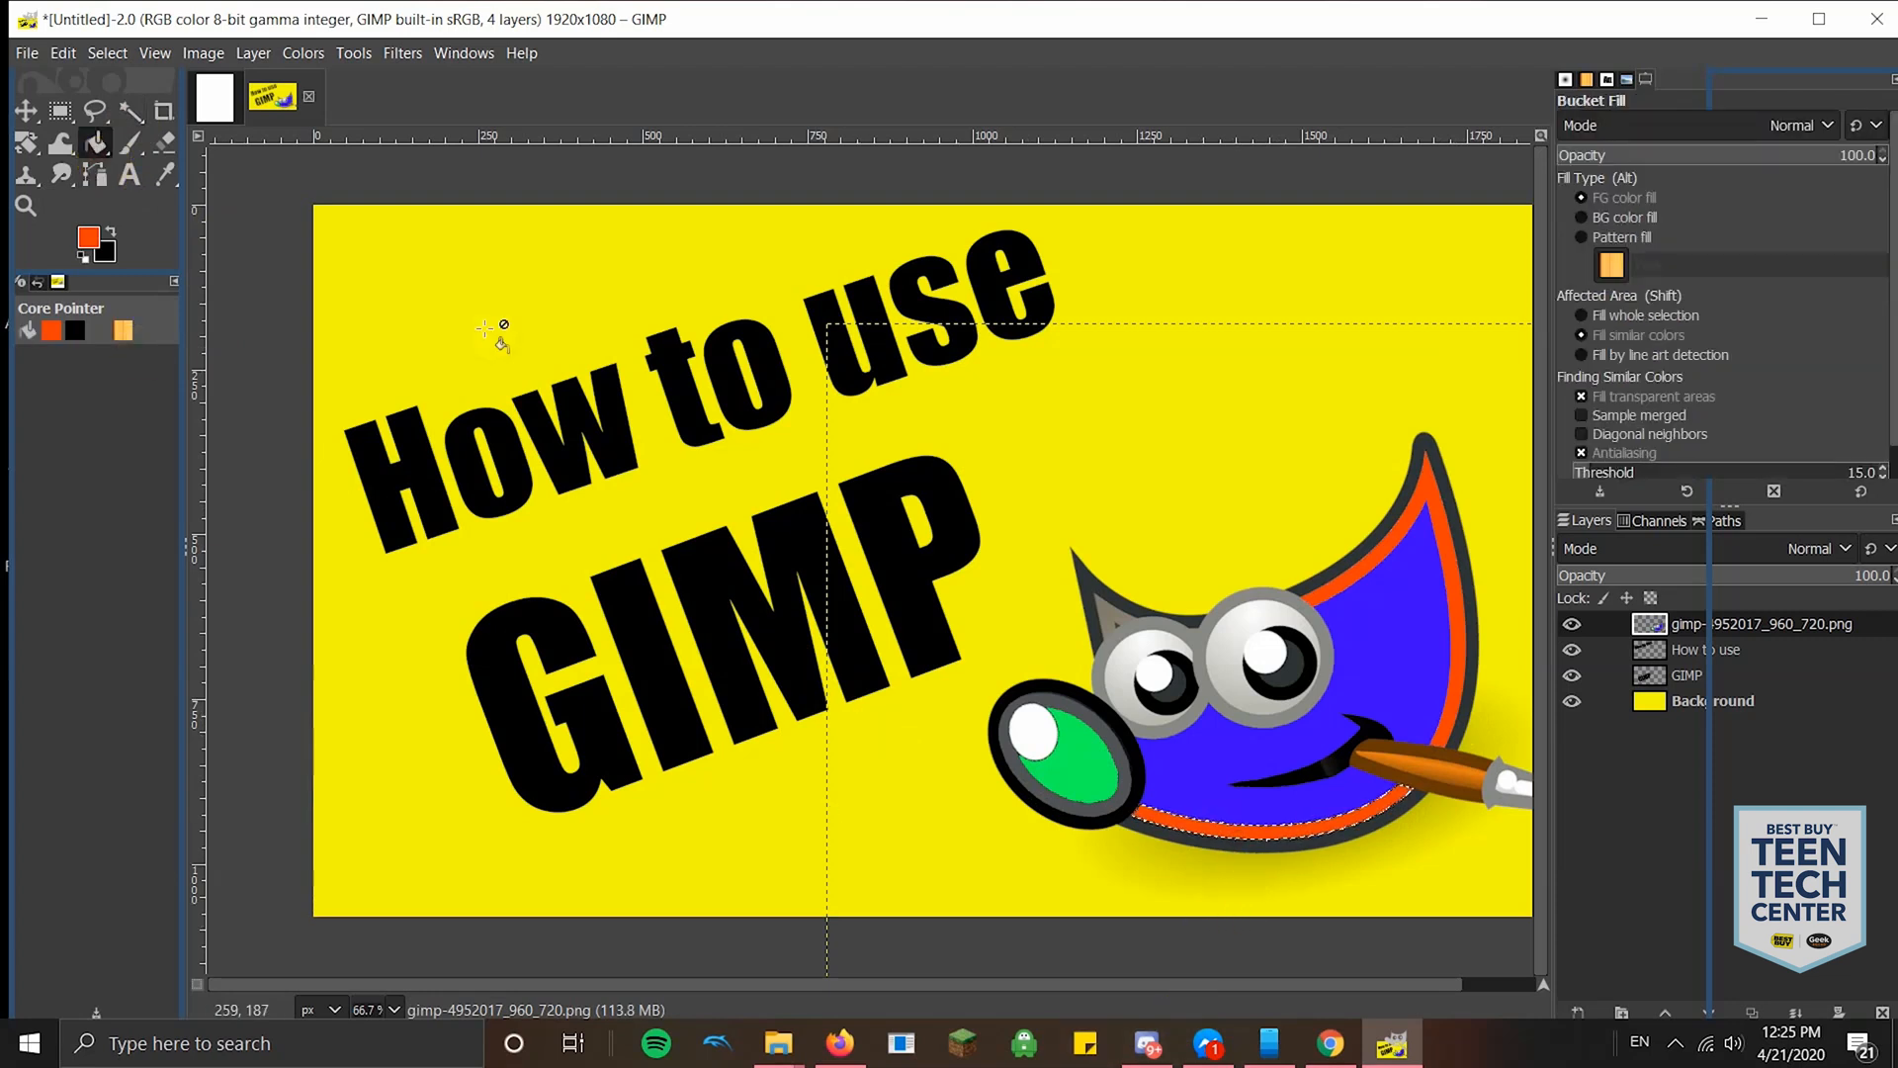
click(130, 110)
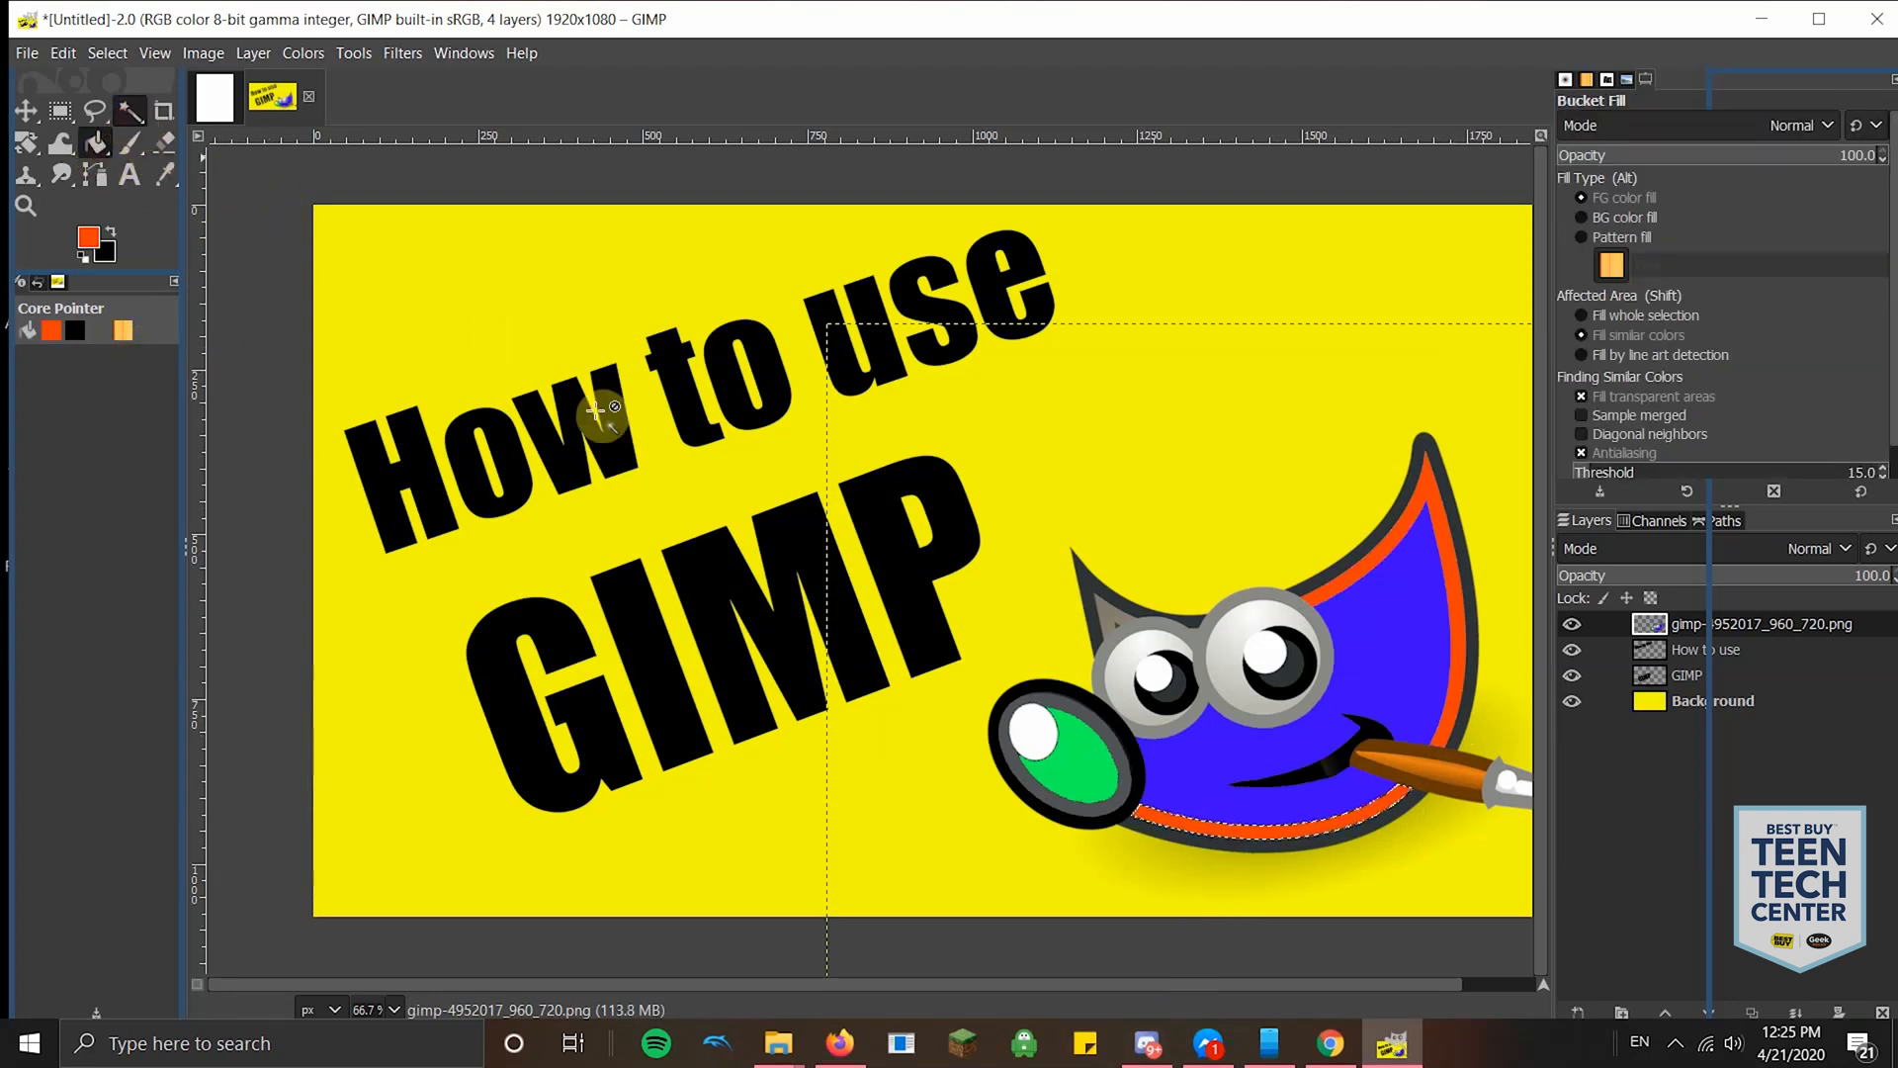
click(1092, 620)
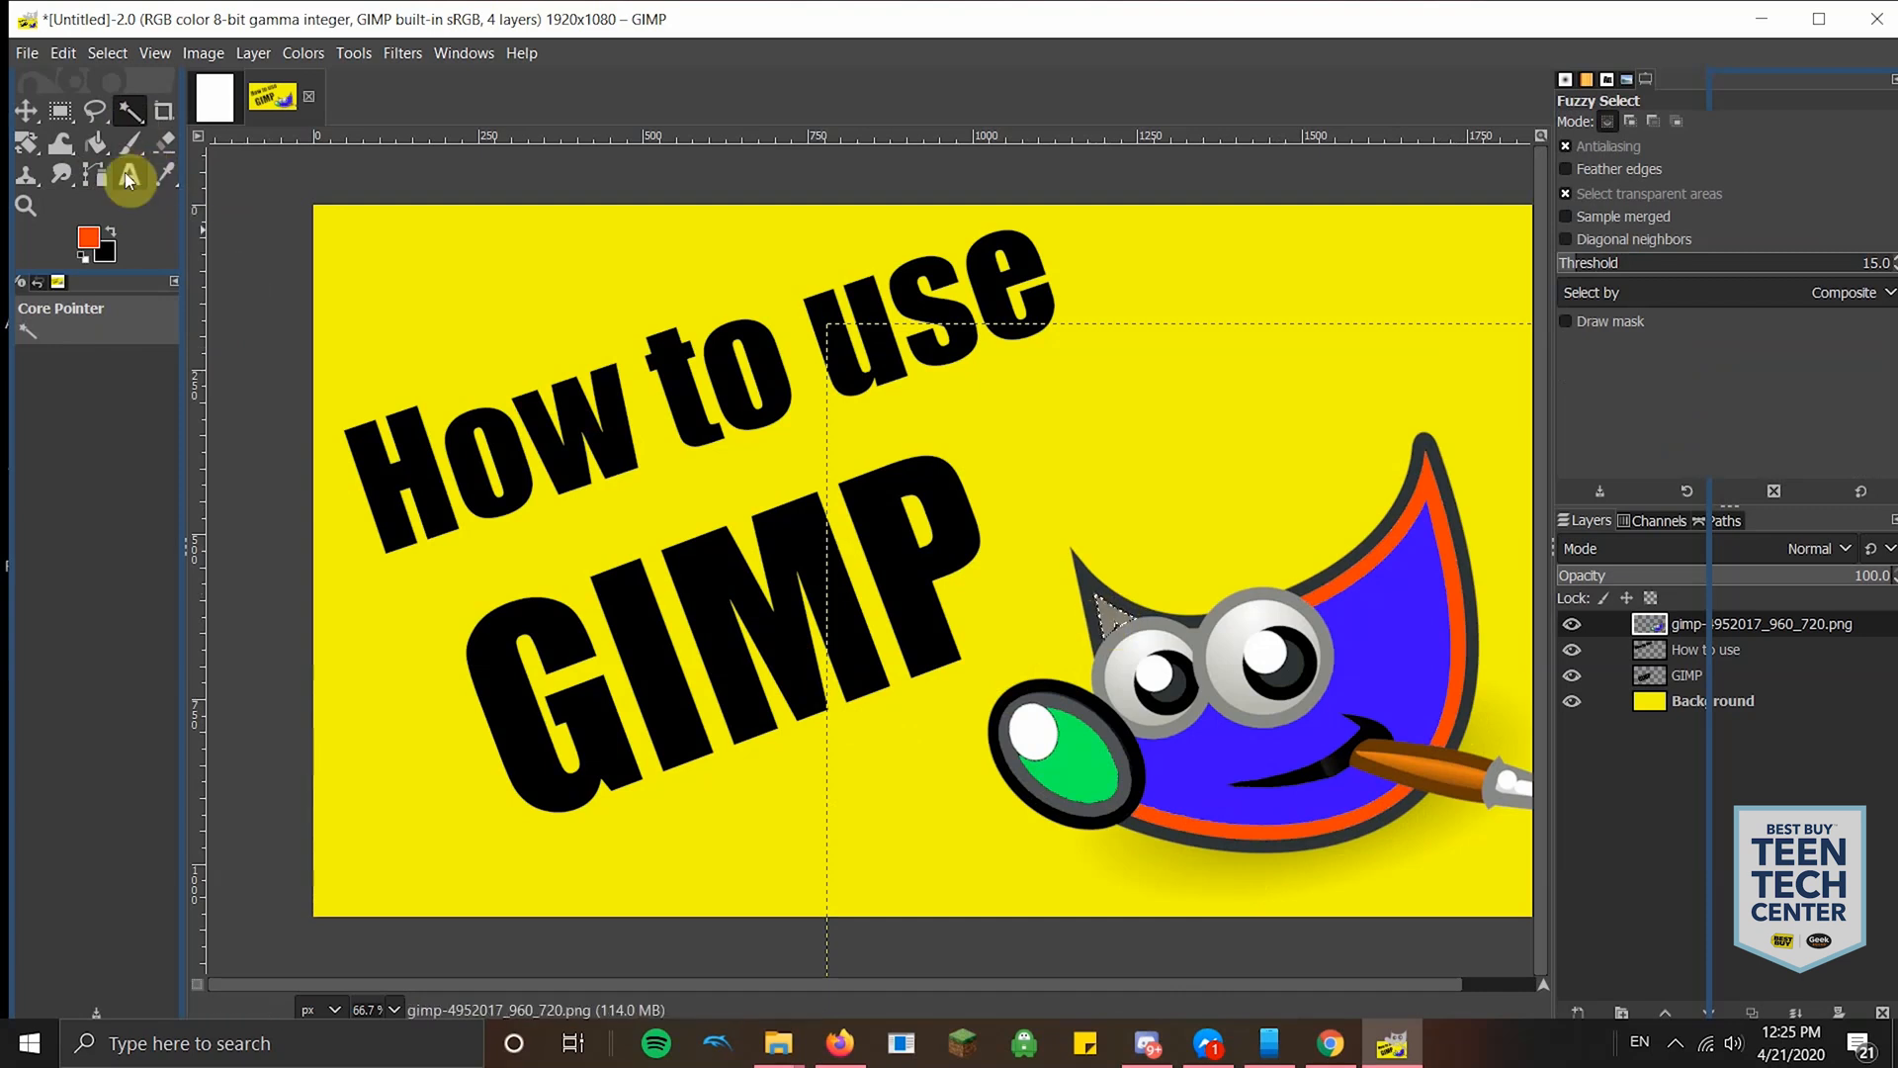
click(105, 154)
click(1107, 618)
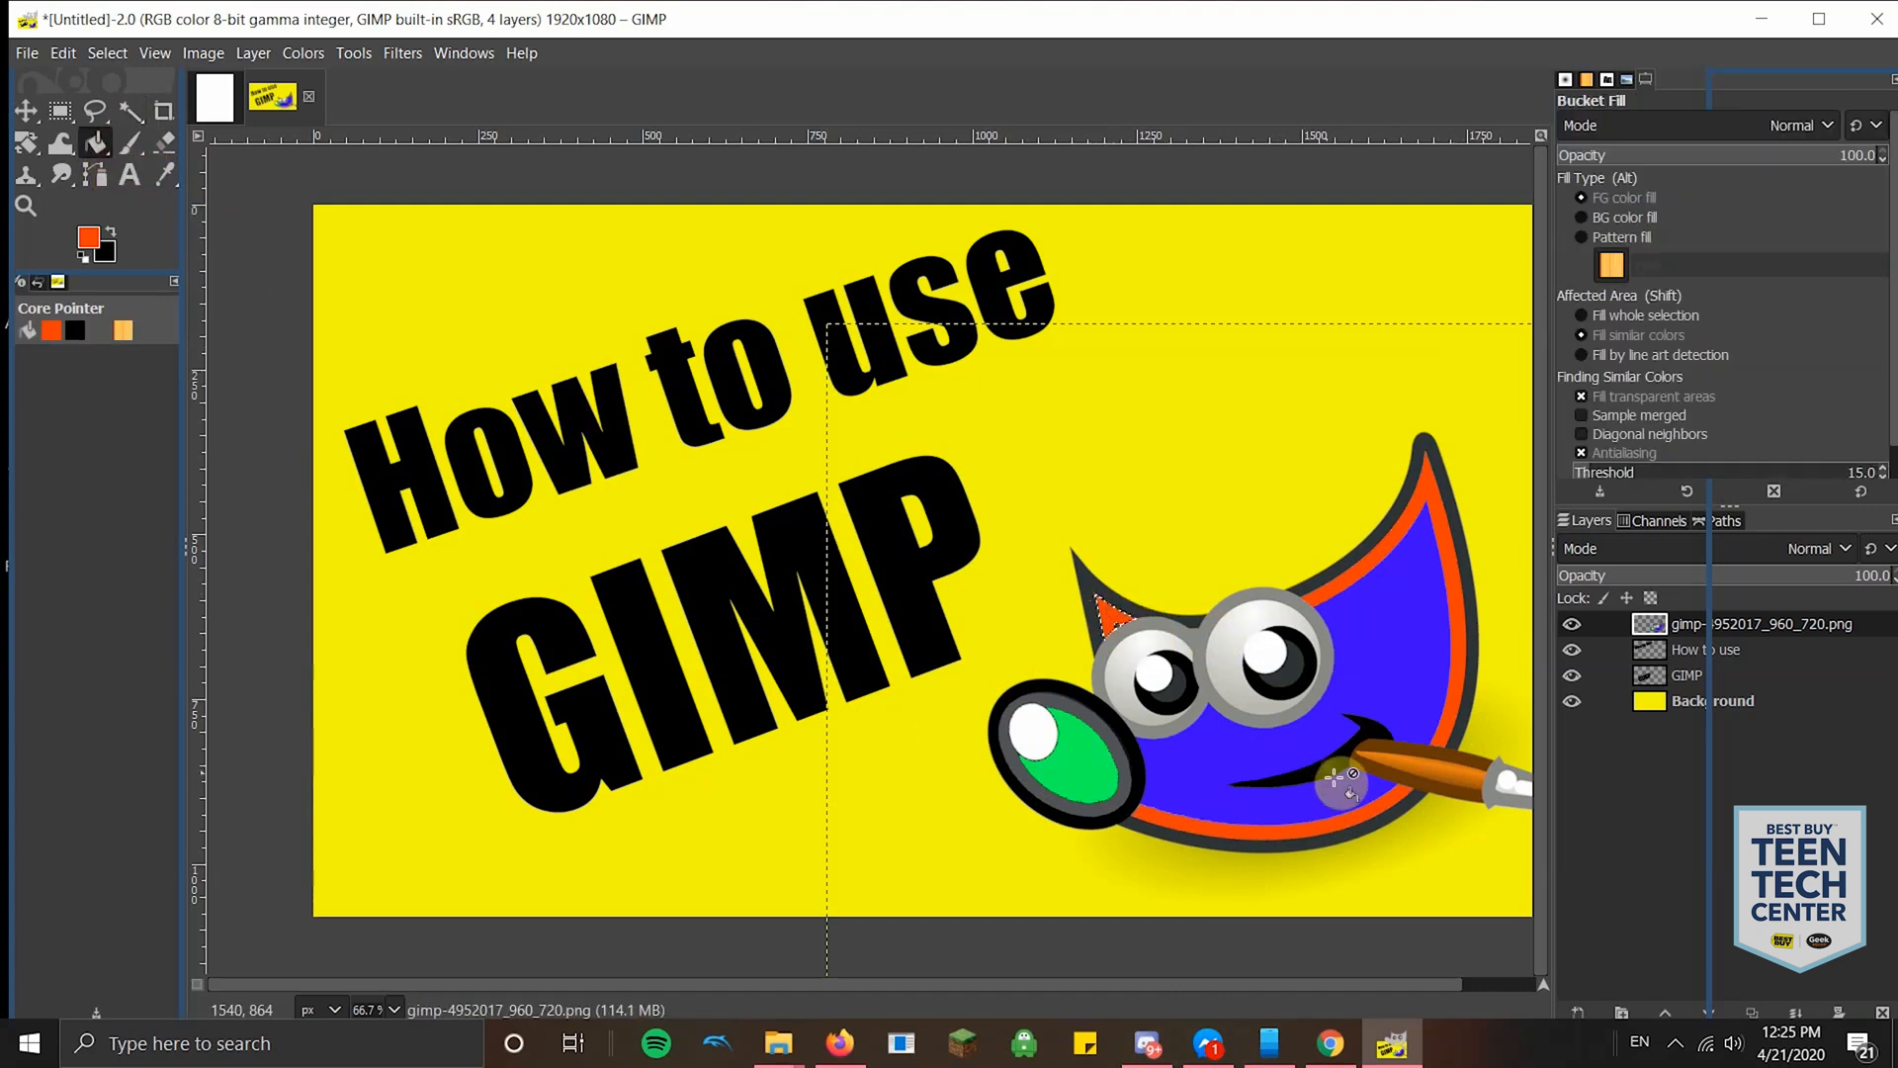
- Undo the color fills on the mascot's ear, rim, nose and face
click(1171, 781)
right_click(1111, 623)
click(1109, 603)
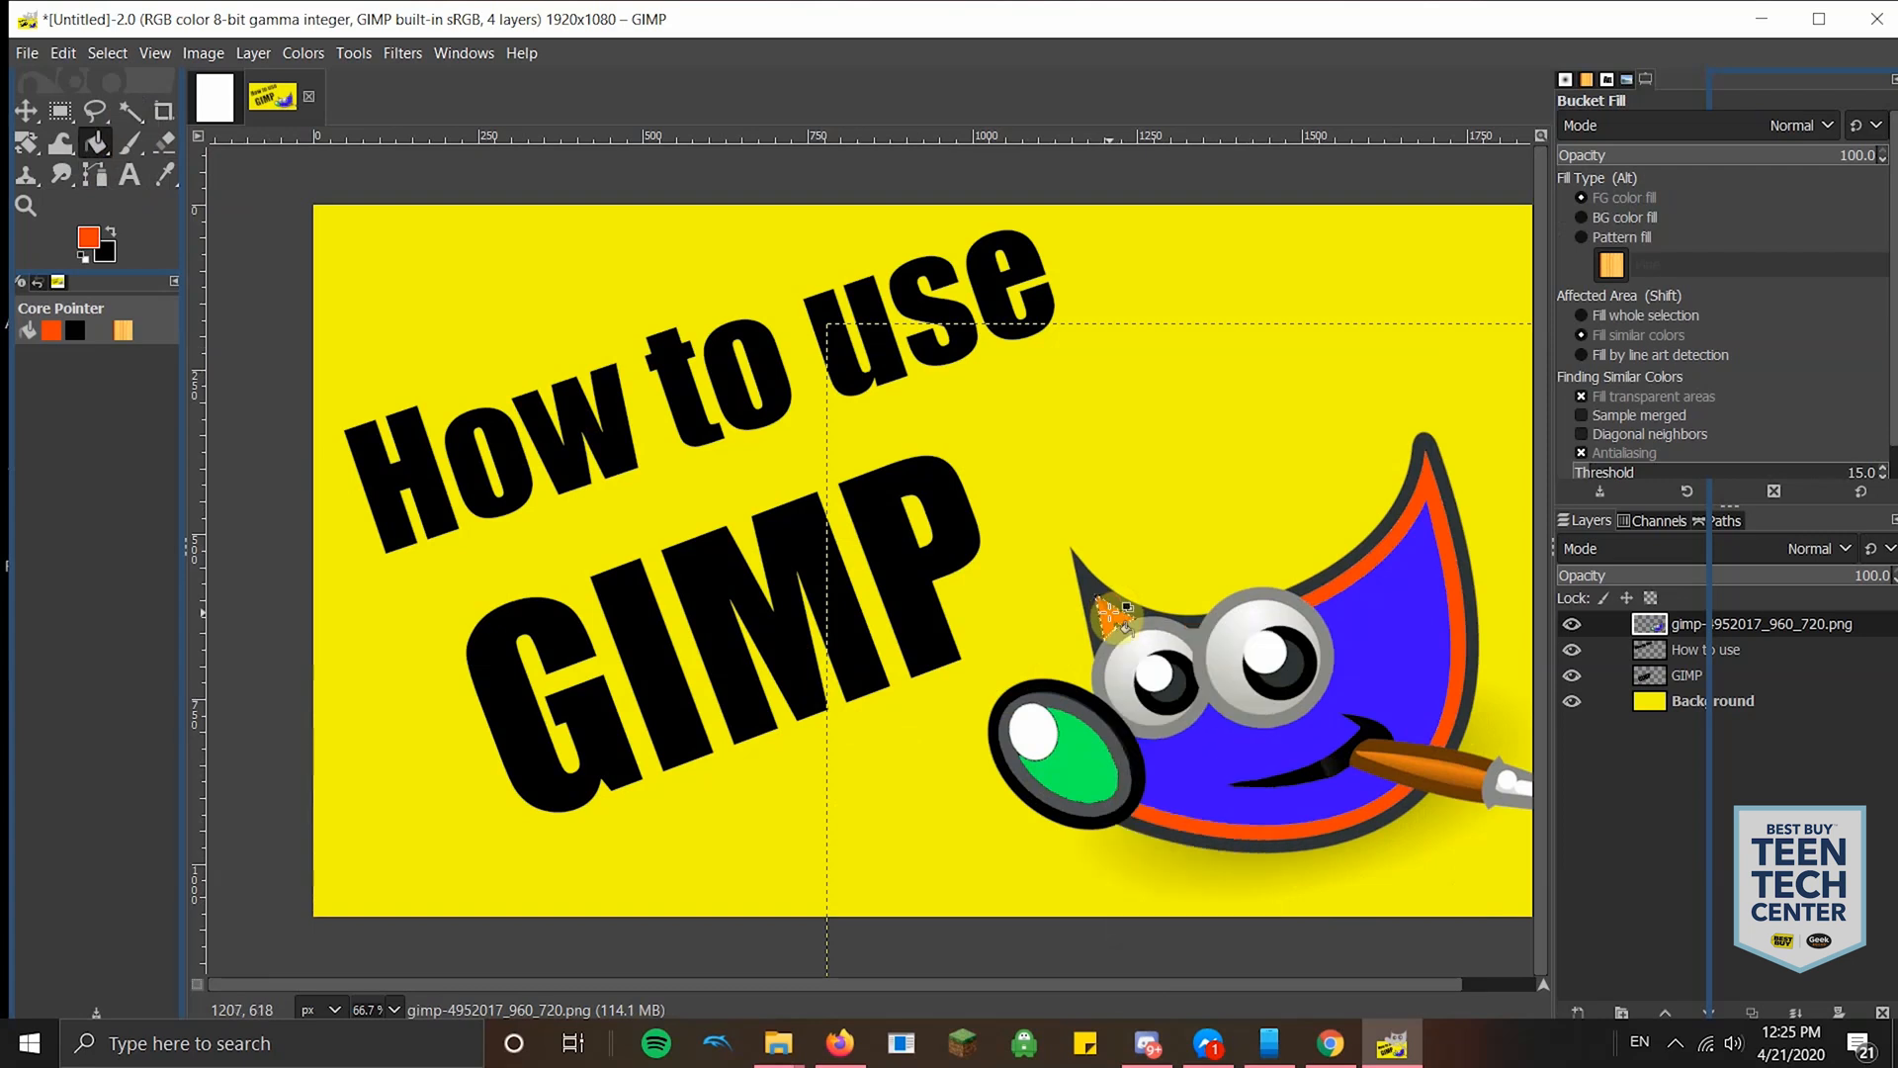
ctrl+click(1108, 603)
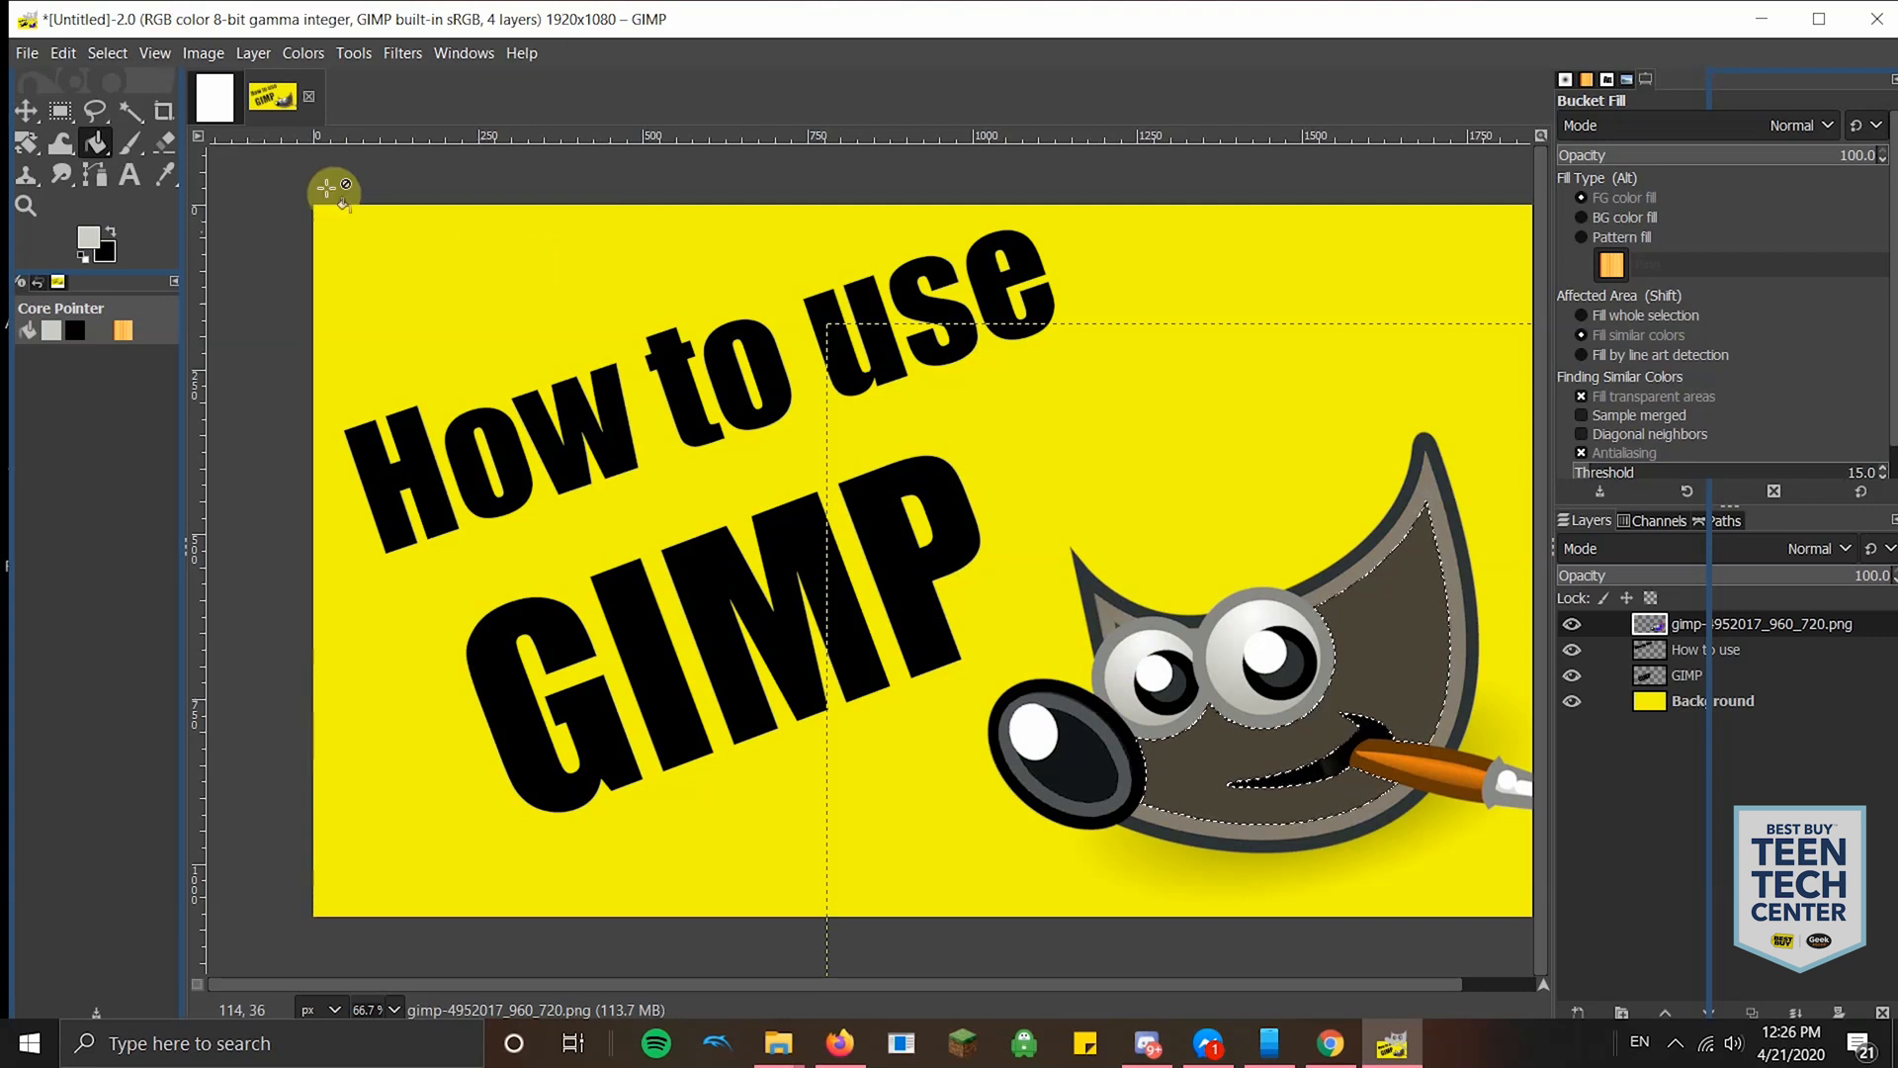
- Start an image export and name the file GIMPTHUMB.jpg
click(27, 55)
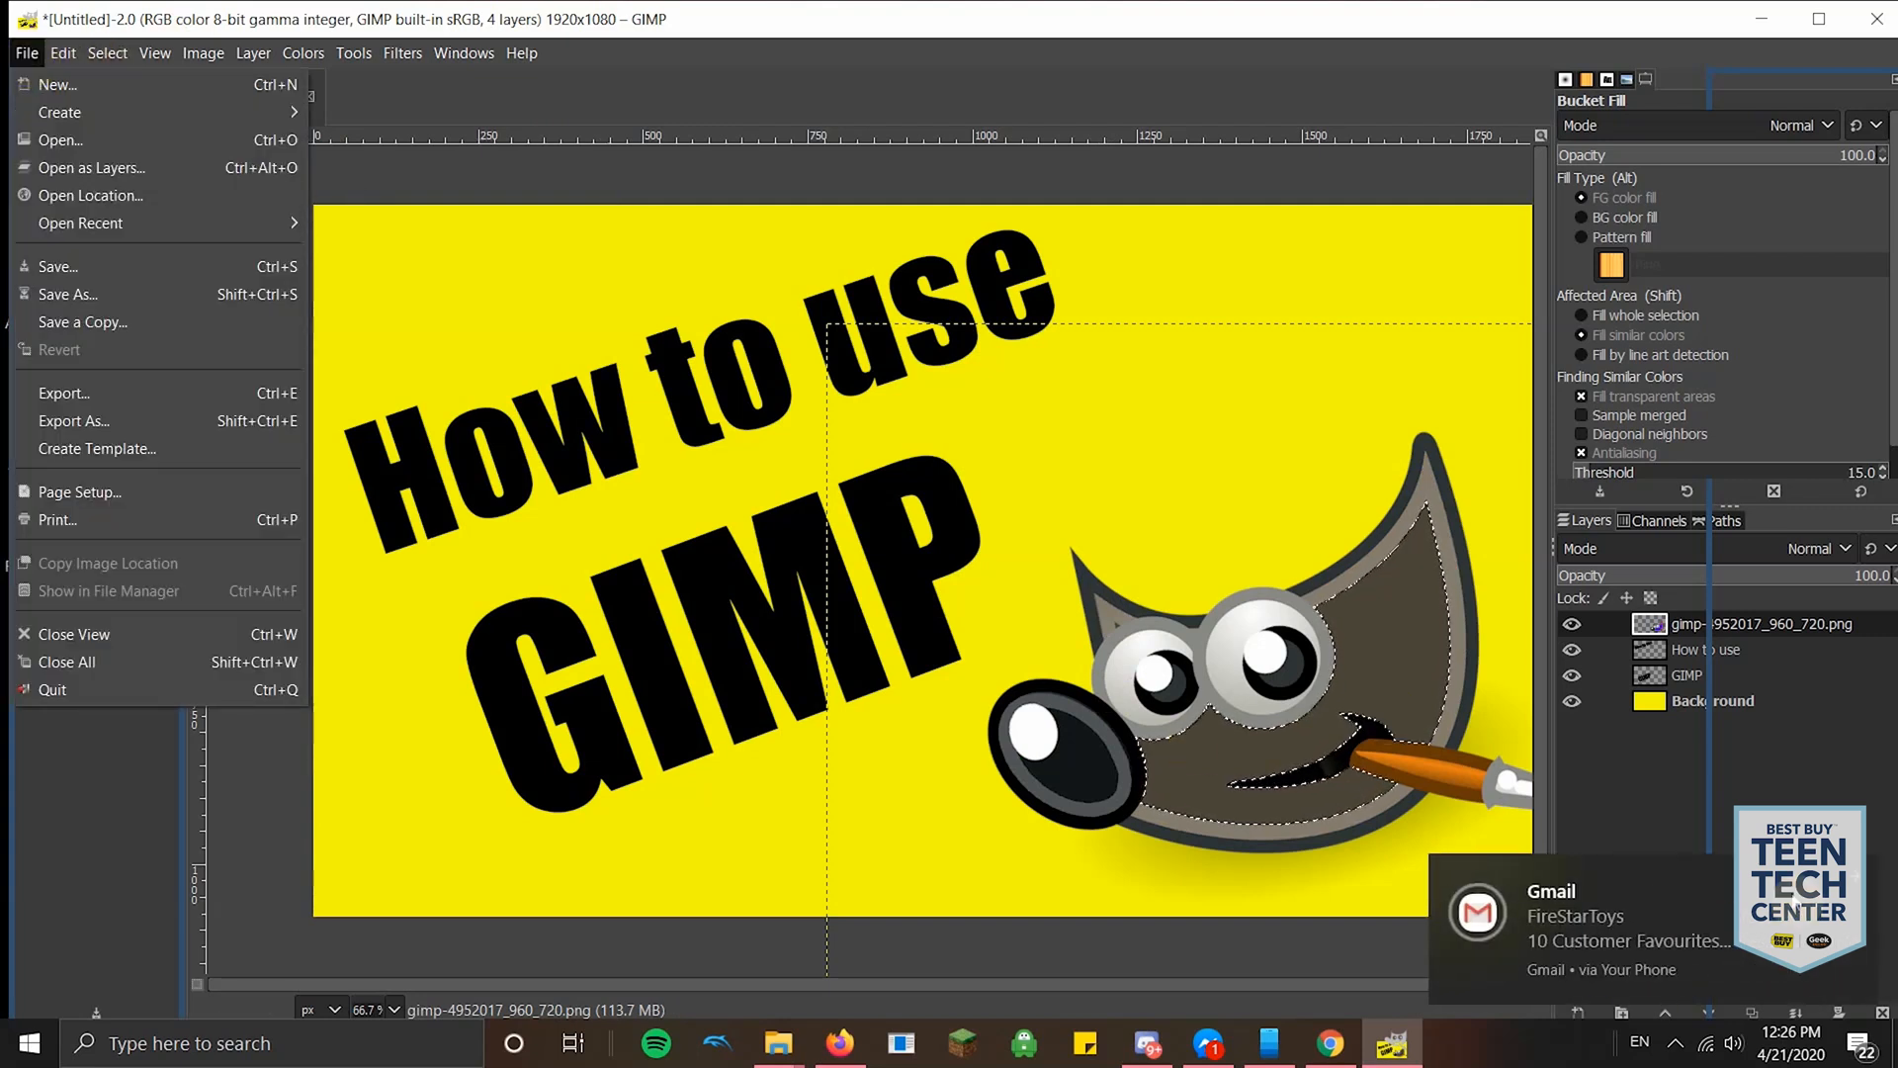
click(1216, 665)
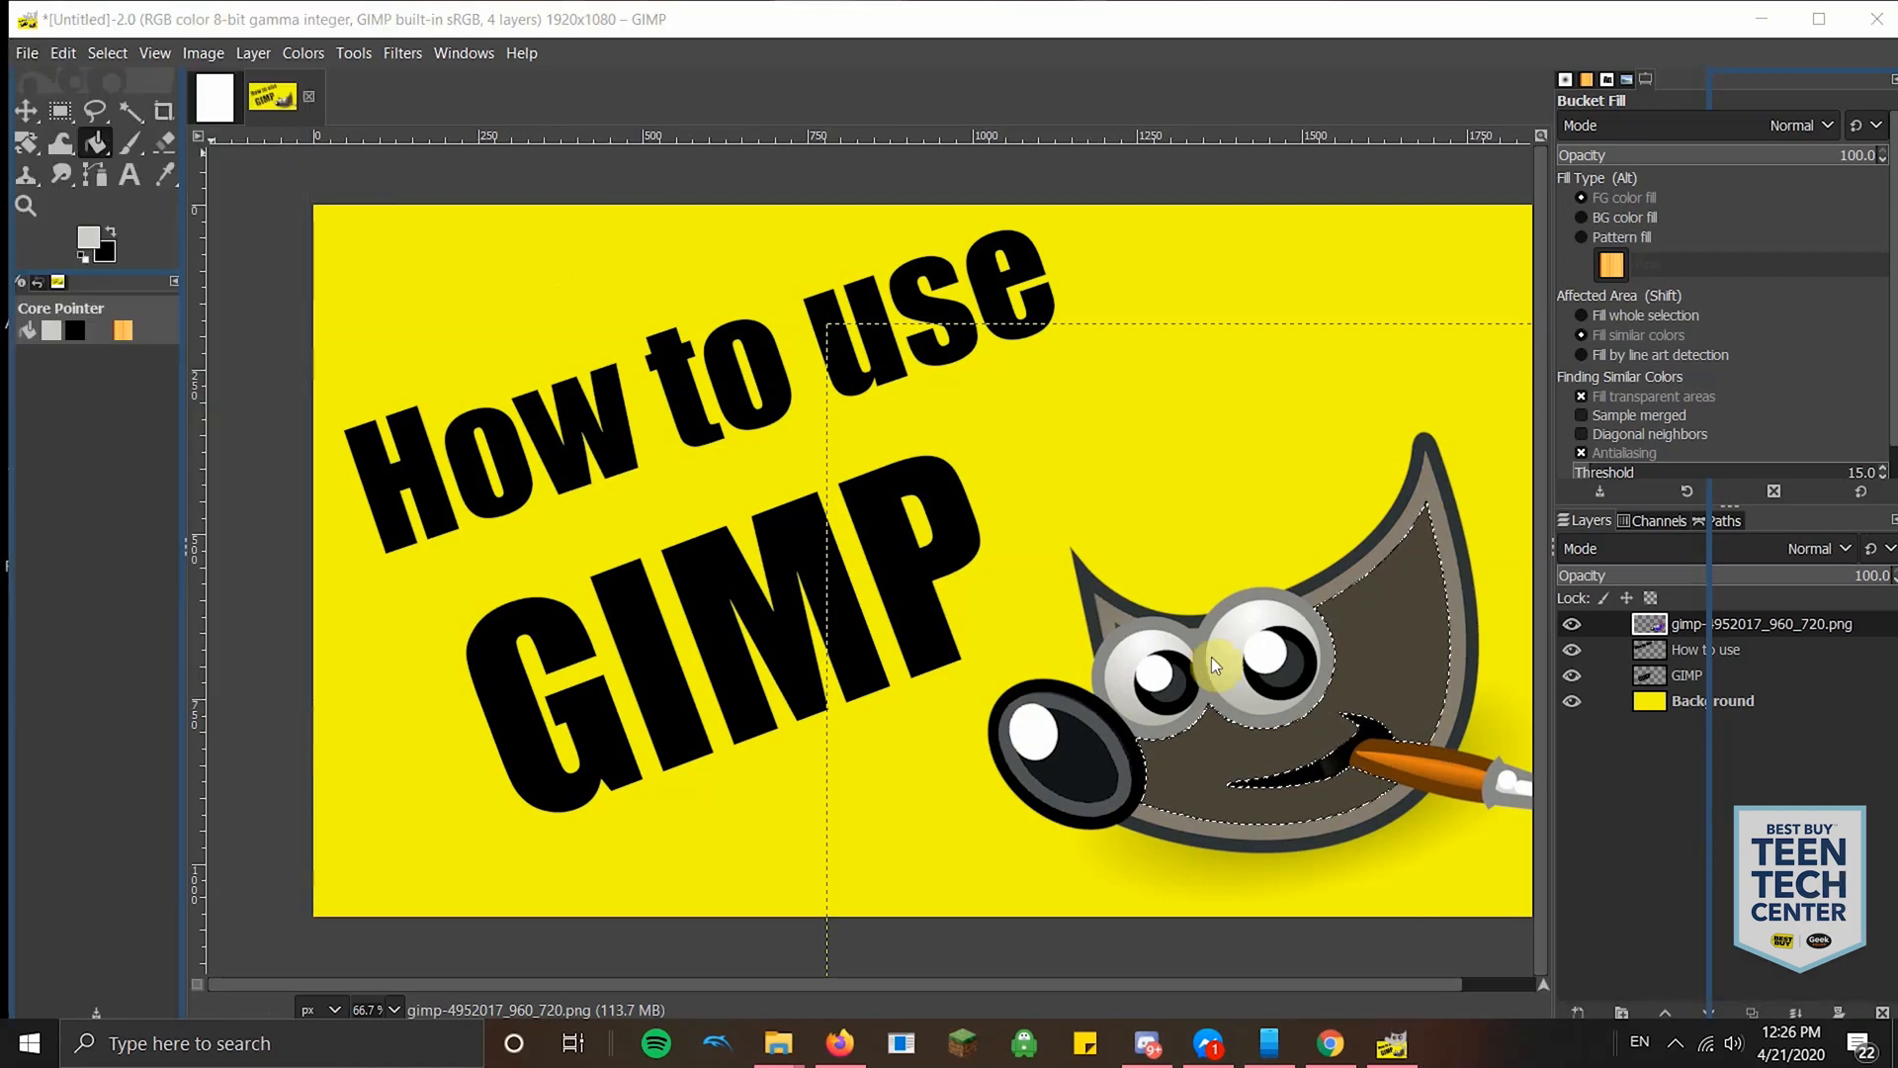
click(40, 50)
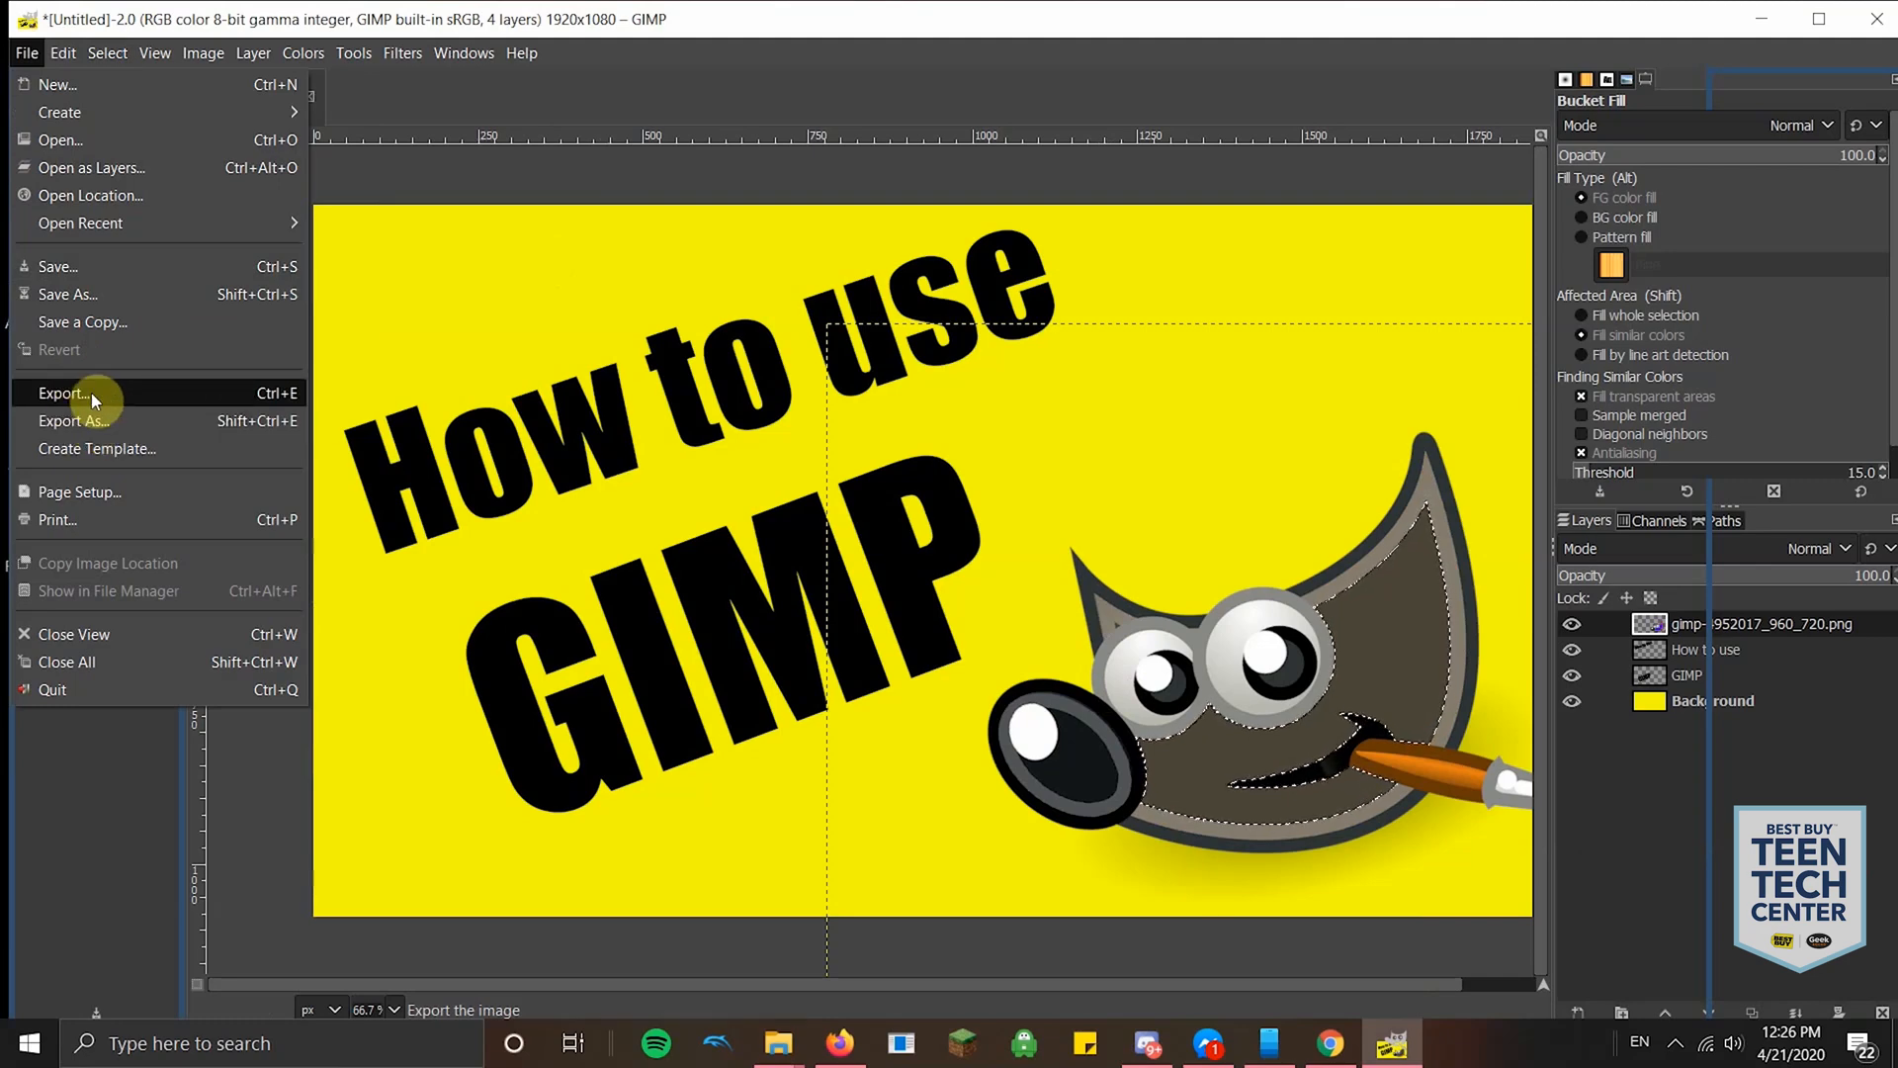
click(89, 394)
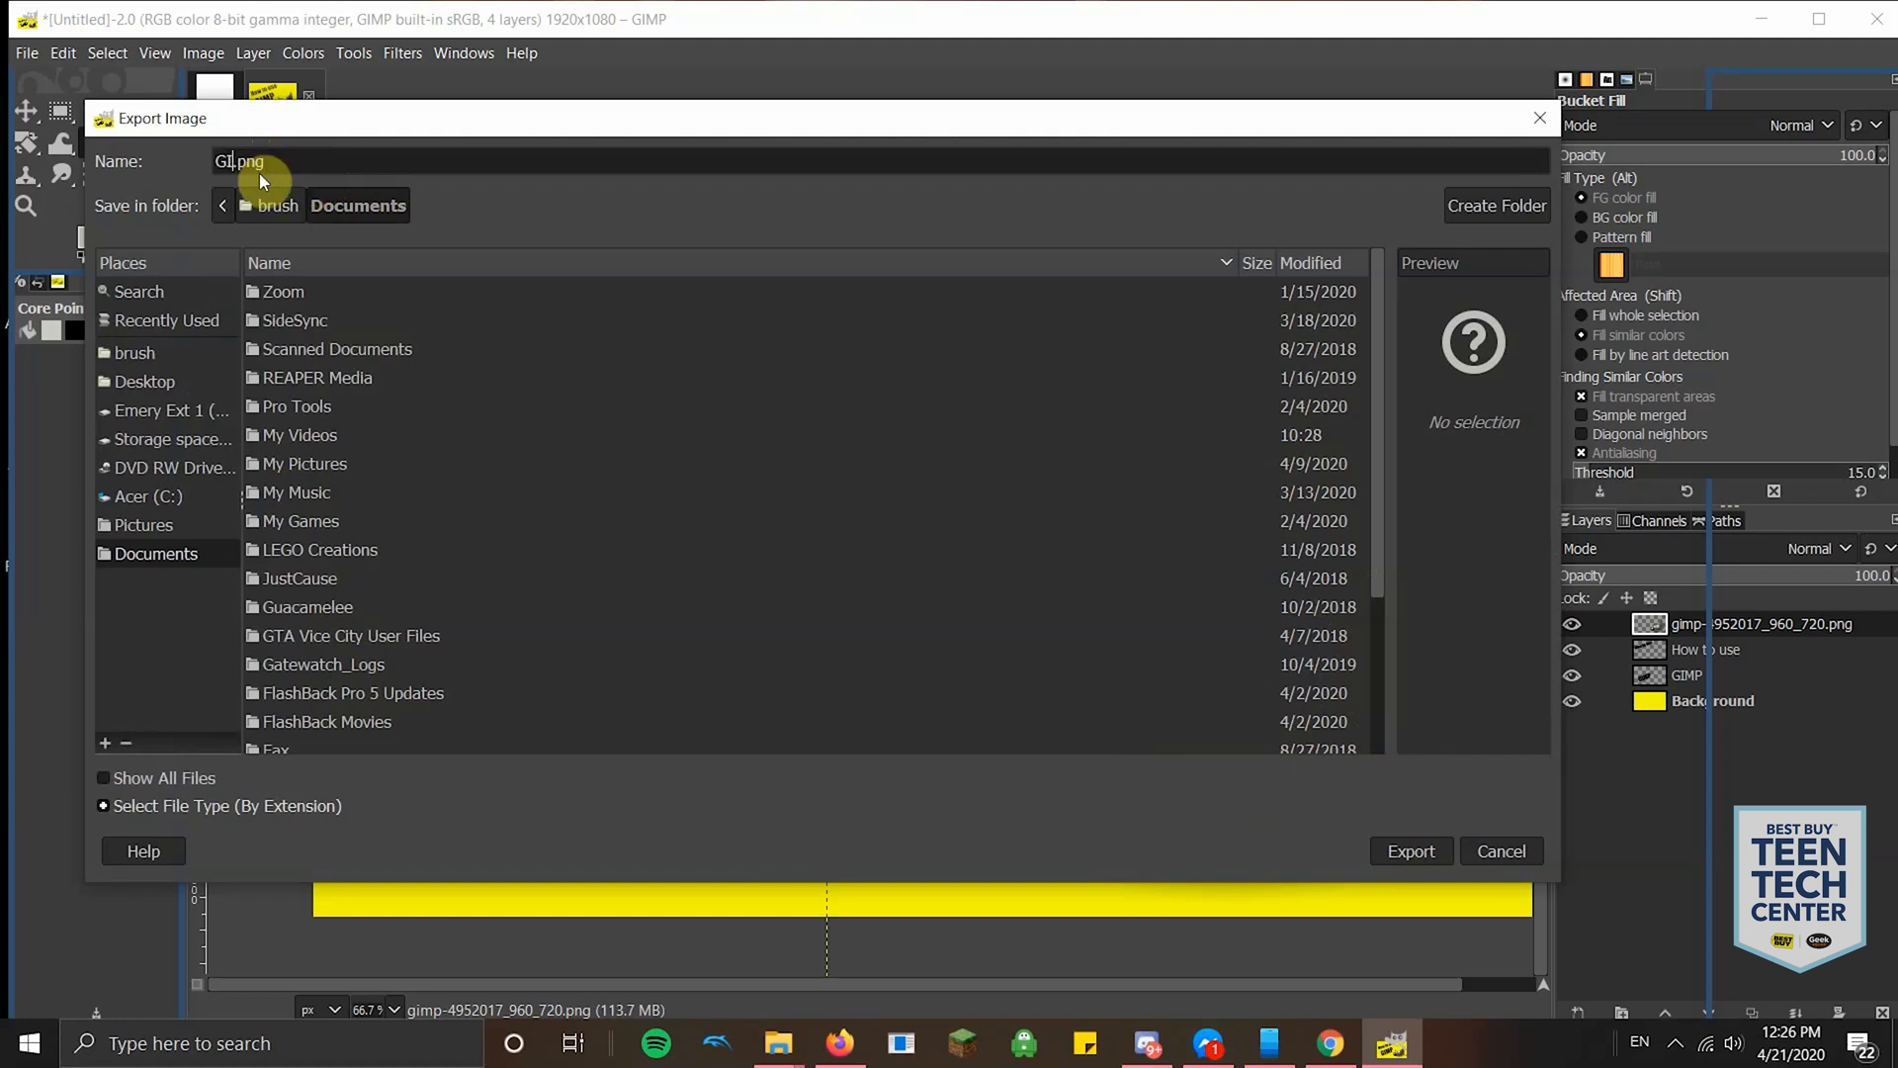
key(BackSpace)
key(BackSpace)
key(BackSpace)
key(BackSpace)
text(THUY)
text(MB)
drag(373, 161, 314, 163)
key(BackSpace)
text(jpg)
- Choose the GIMP VID folder inside ADOBE on the external drive and export the image there with the shown JPEG settings
click(175, 411)
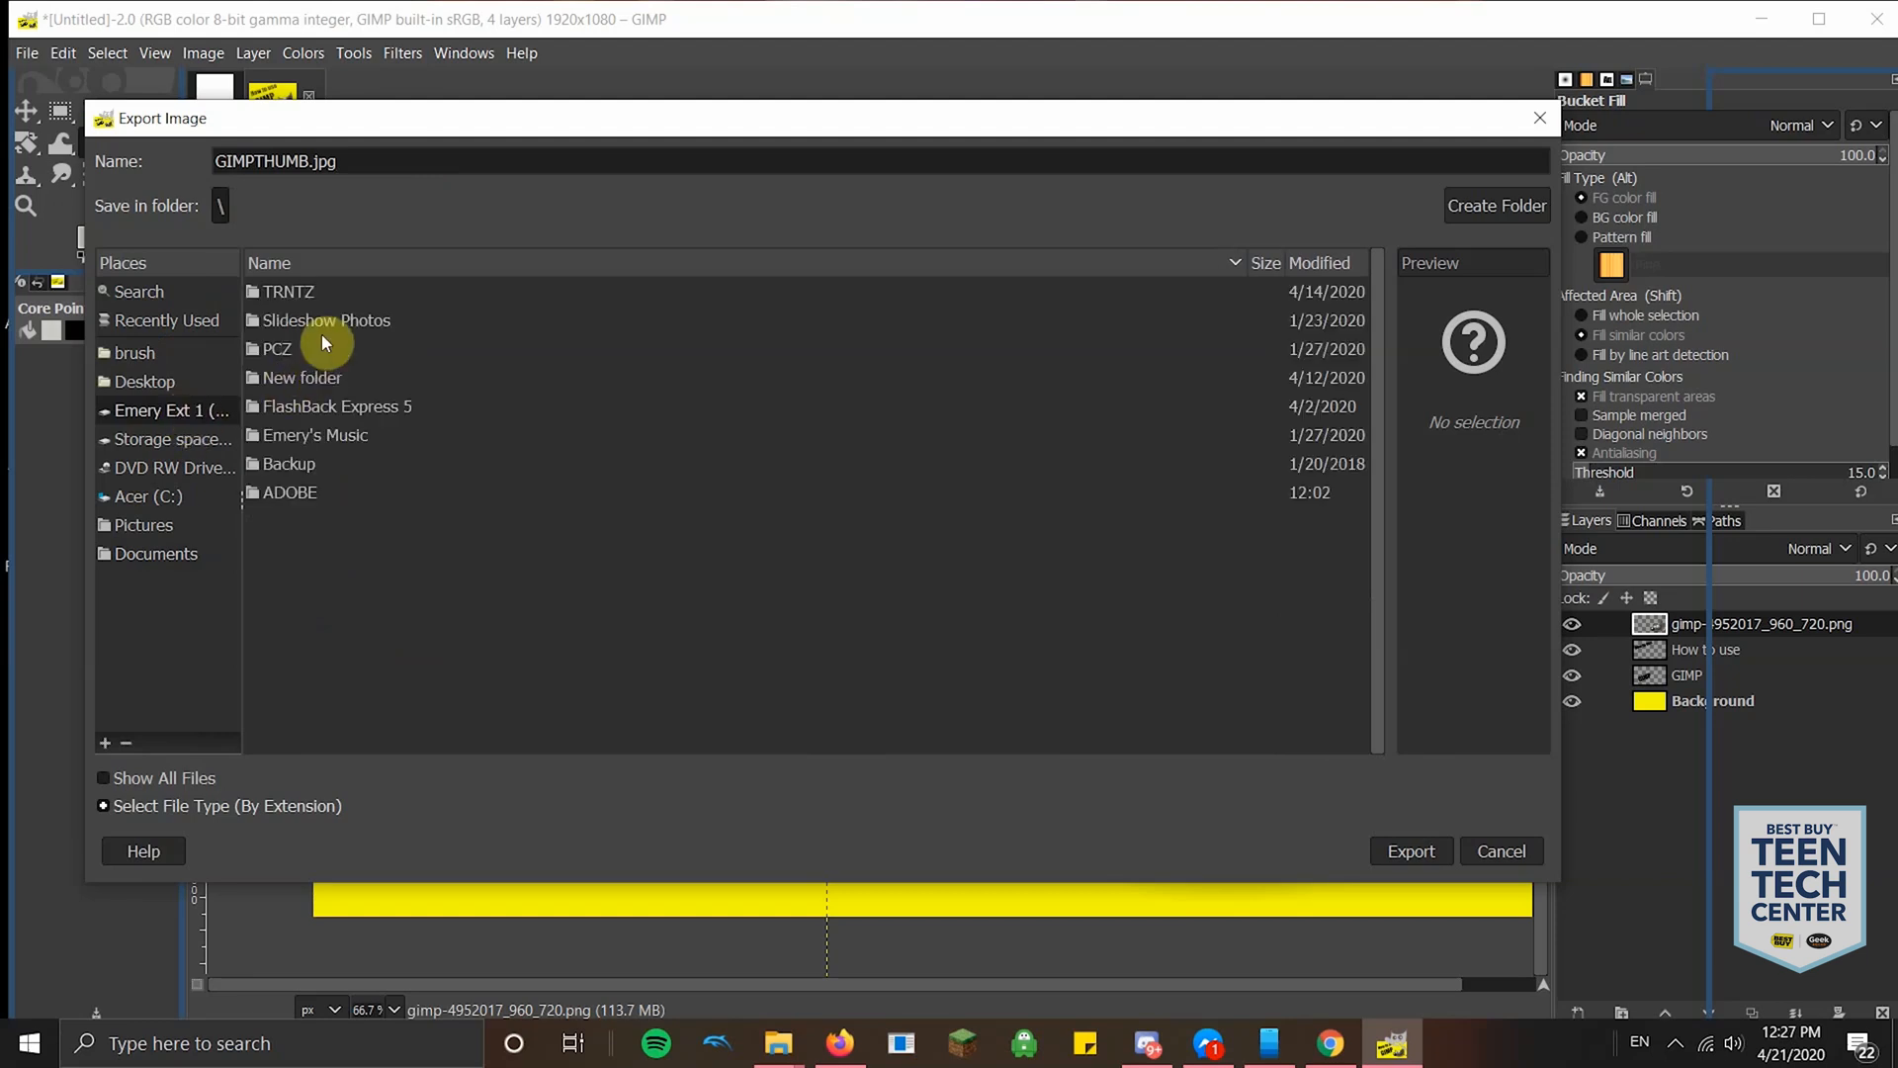
double_click(312, 492)
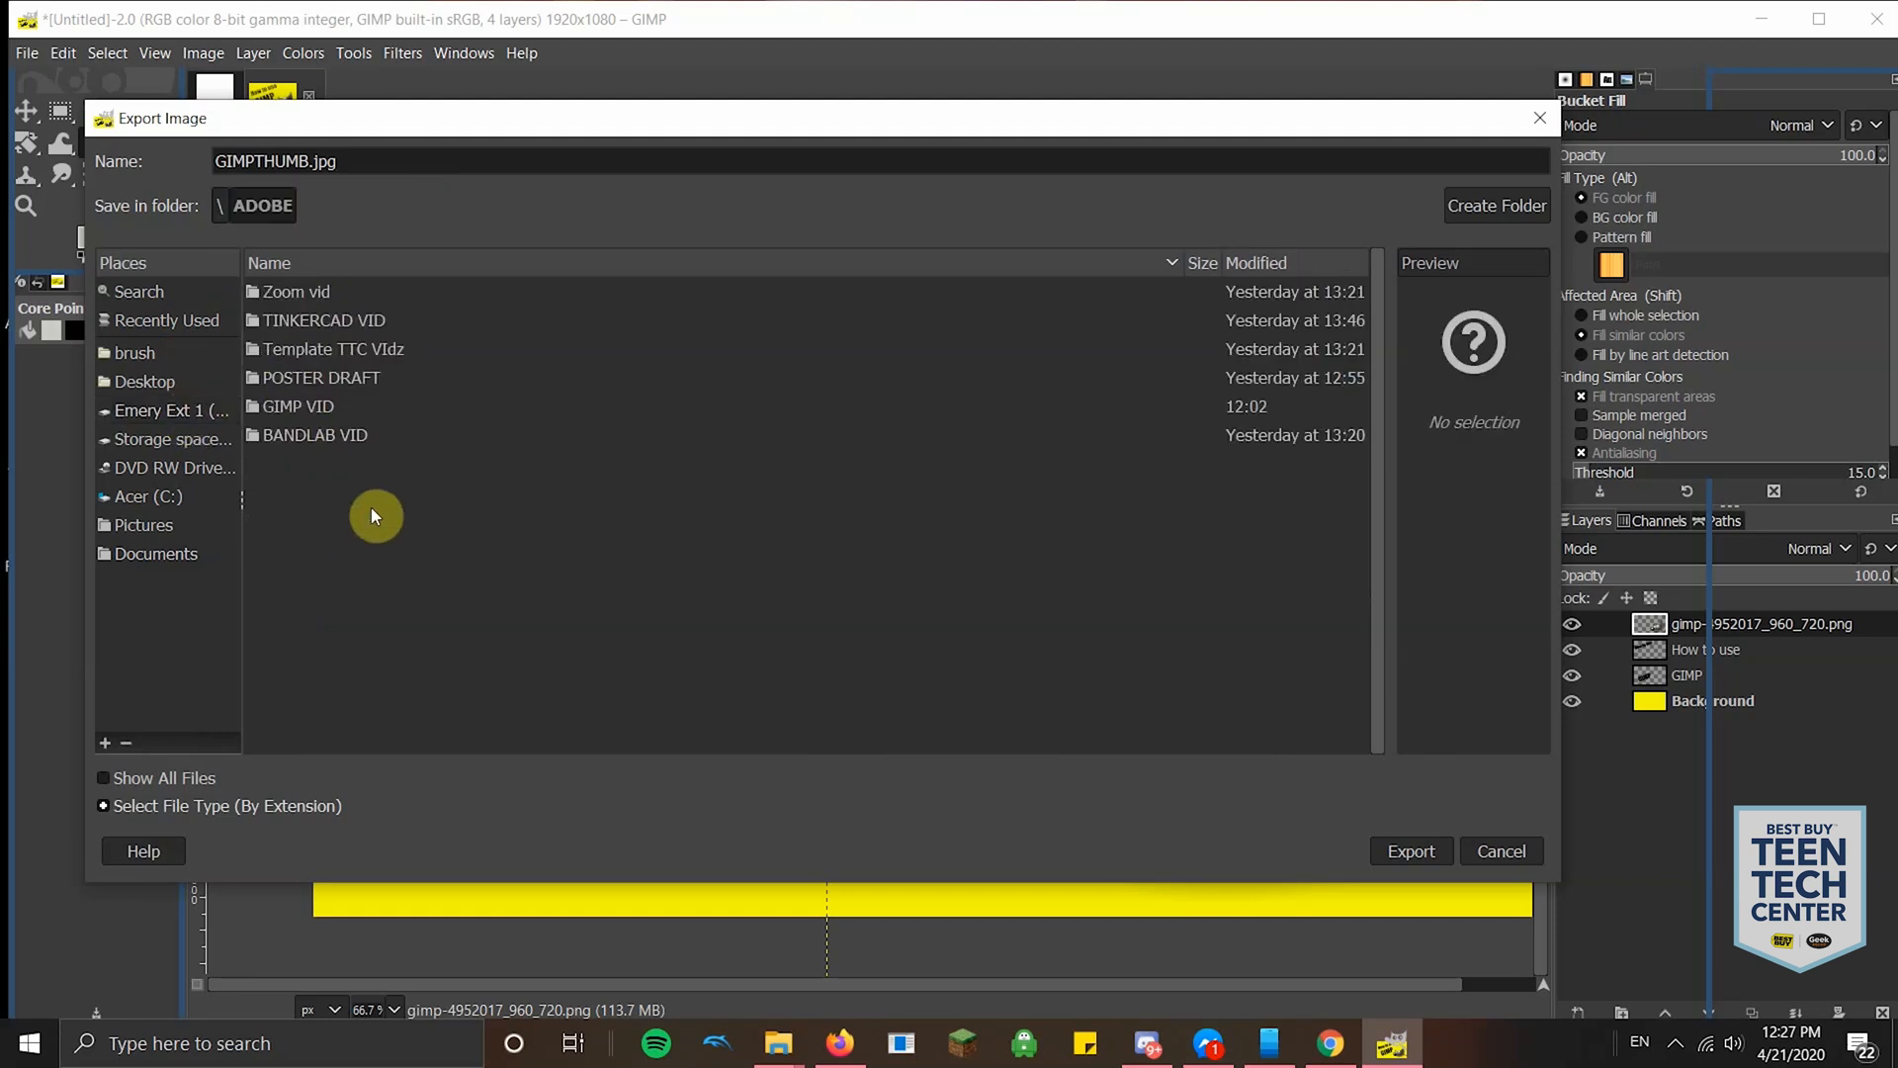
double_click(339, 407)
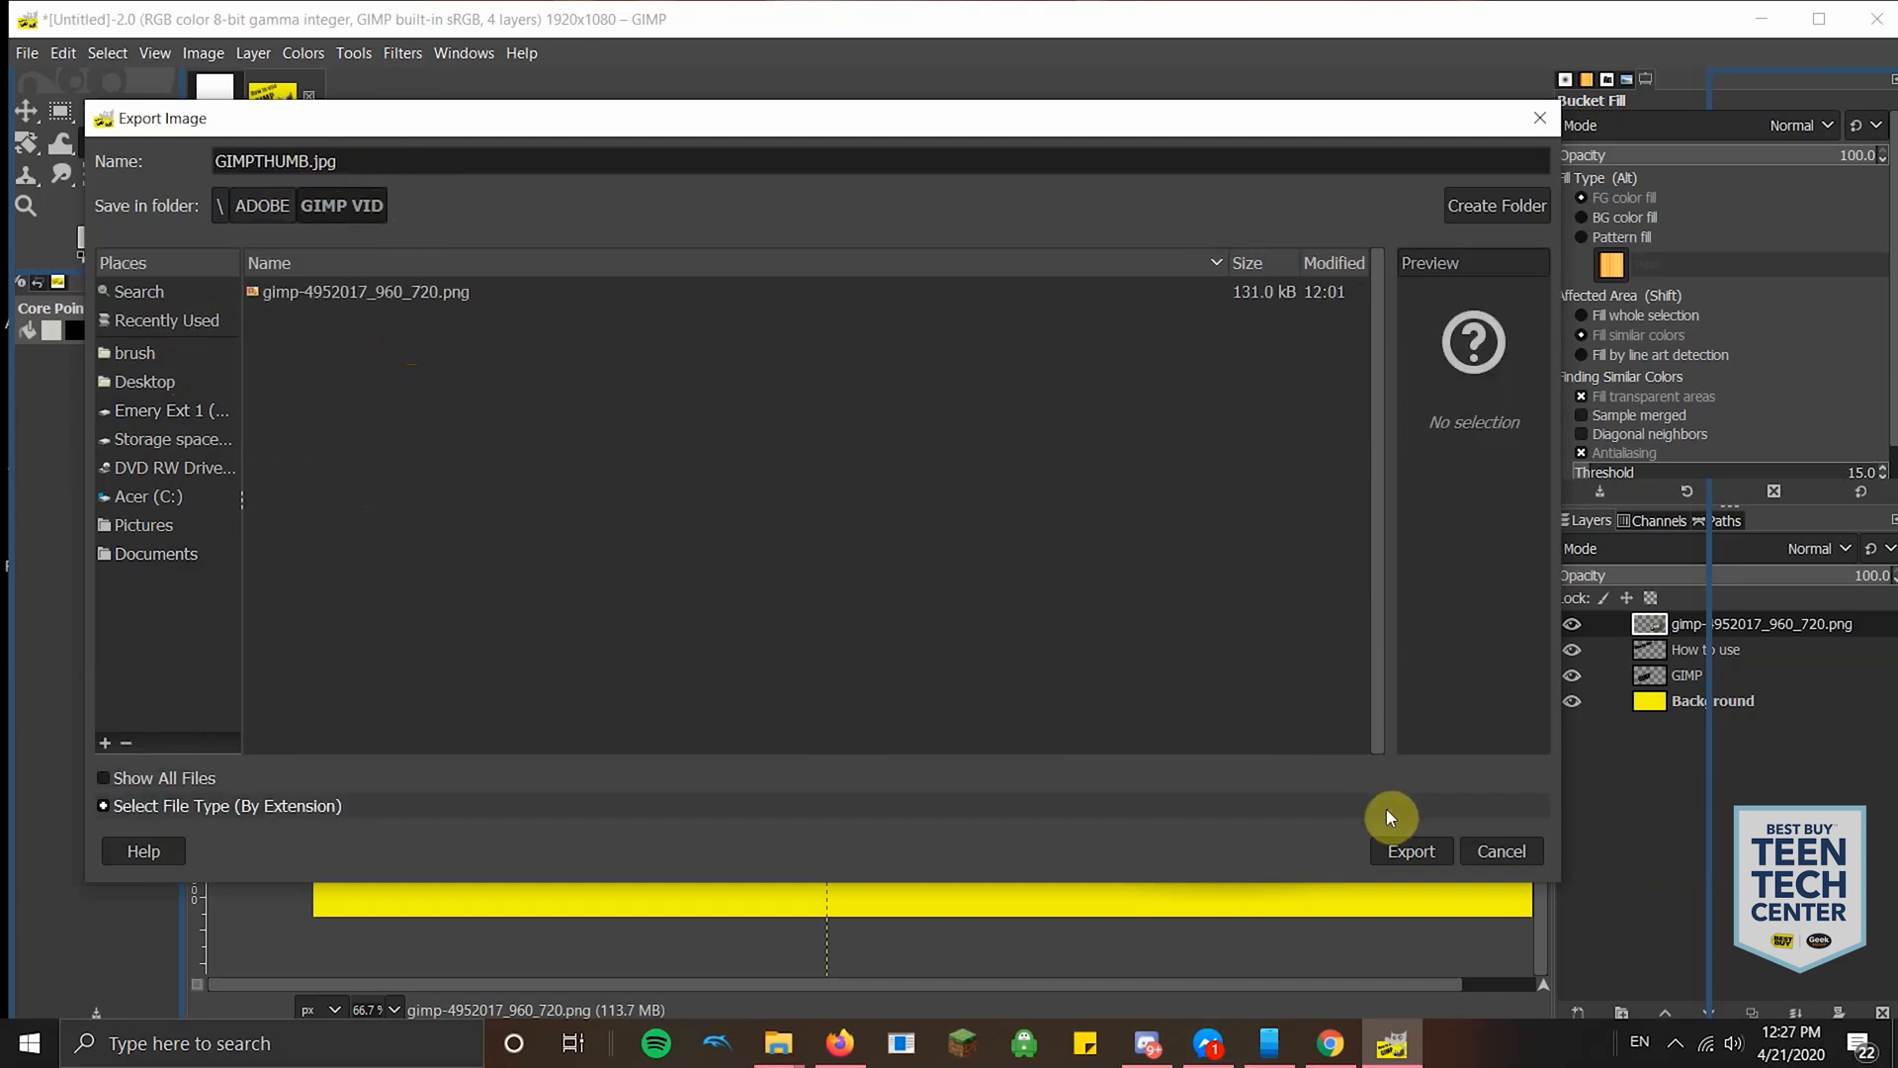
click(1408, 851)
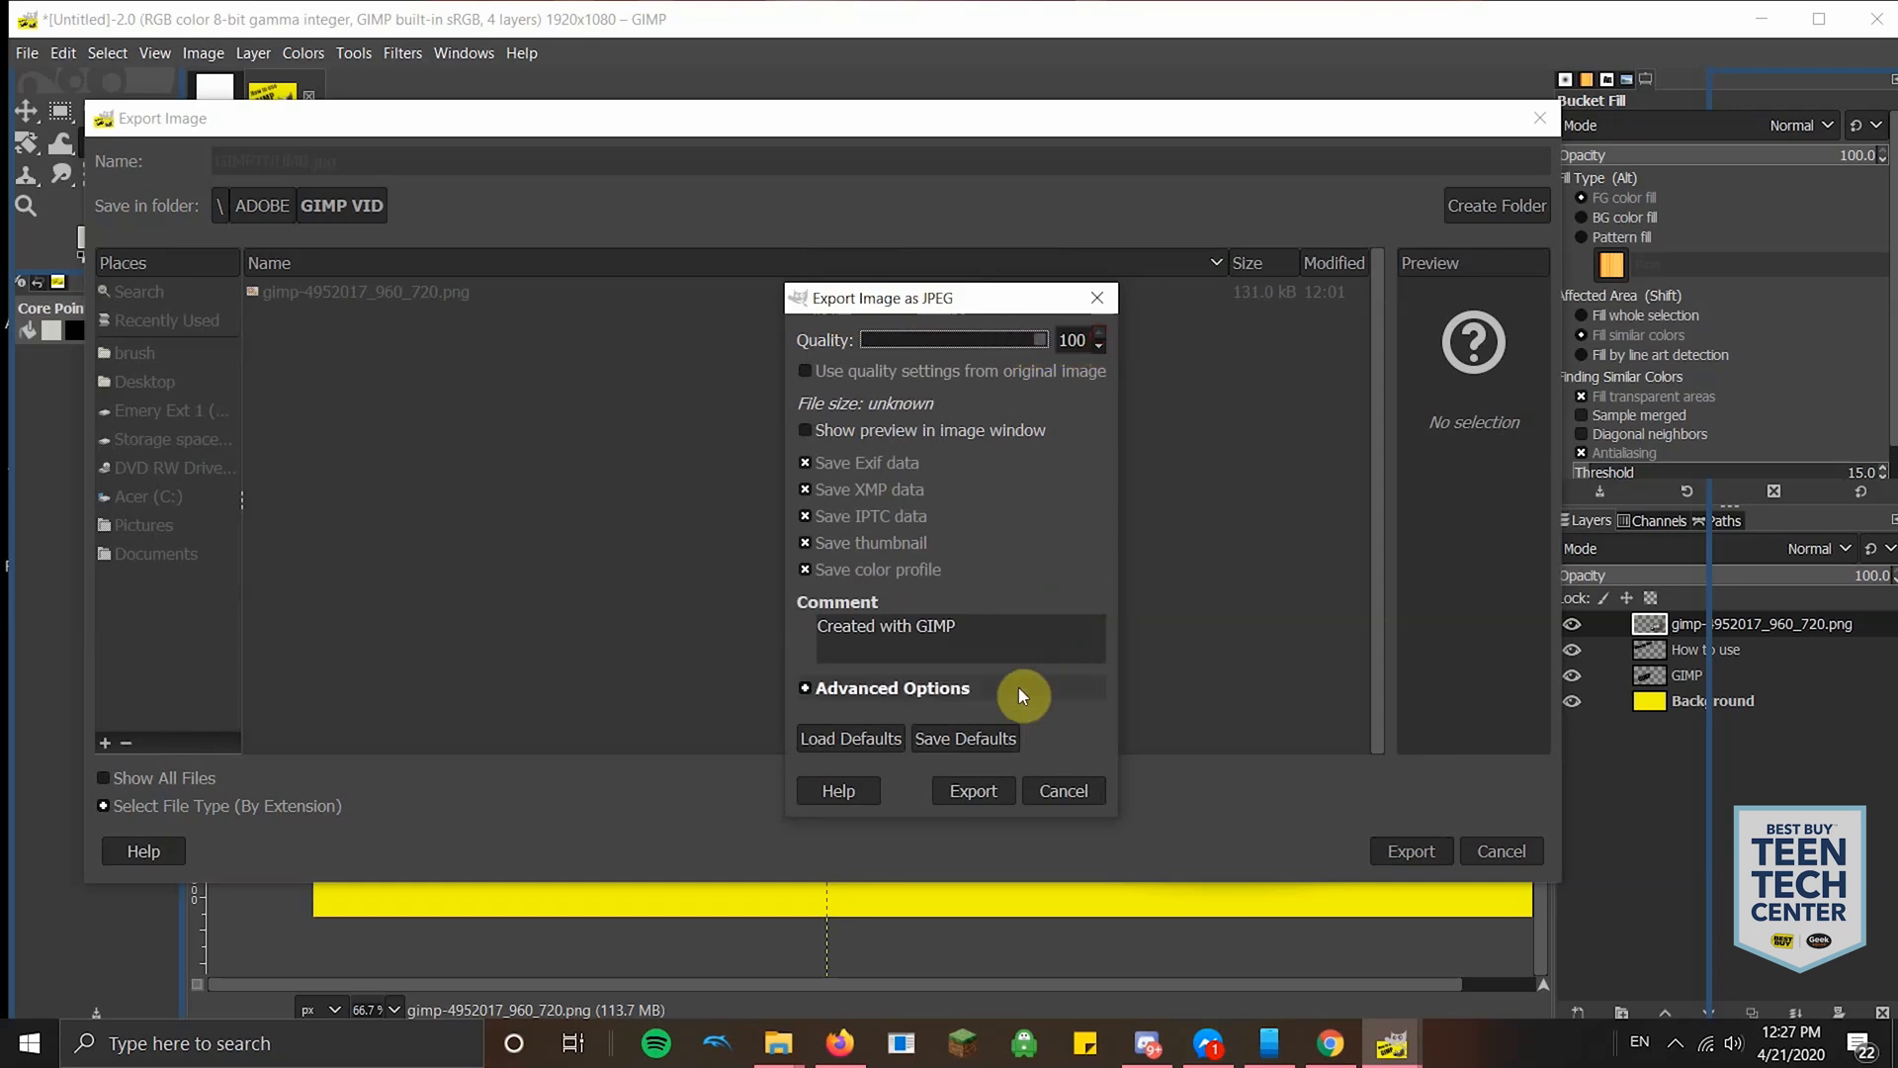
click(1012, 795)
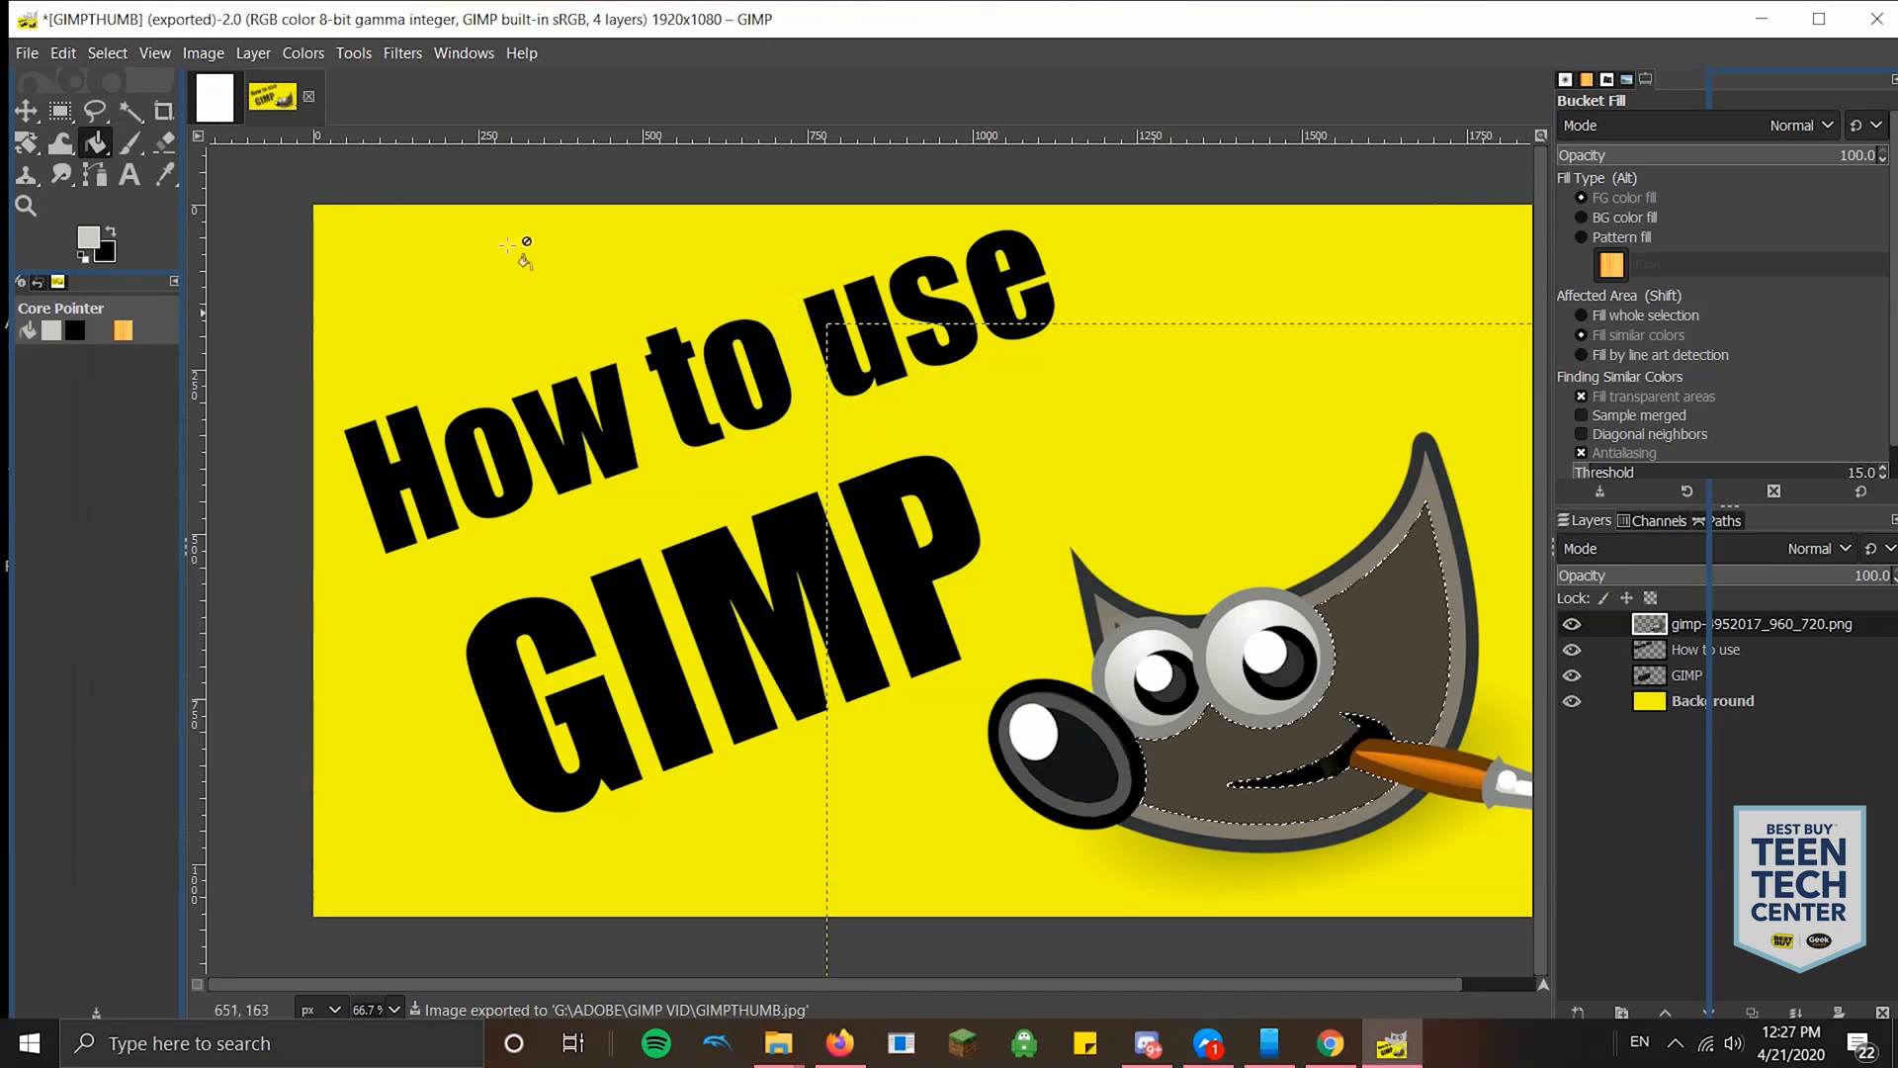
- Save the project as GIMPTHUMB.xcf in the GIMP VID folder inside ADOBE on the external drive
click(29, 54)
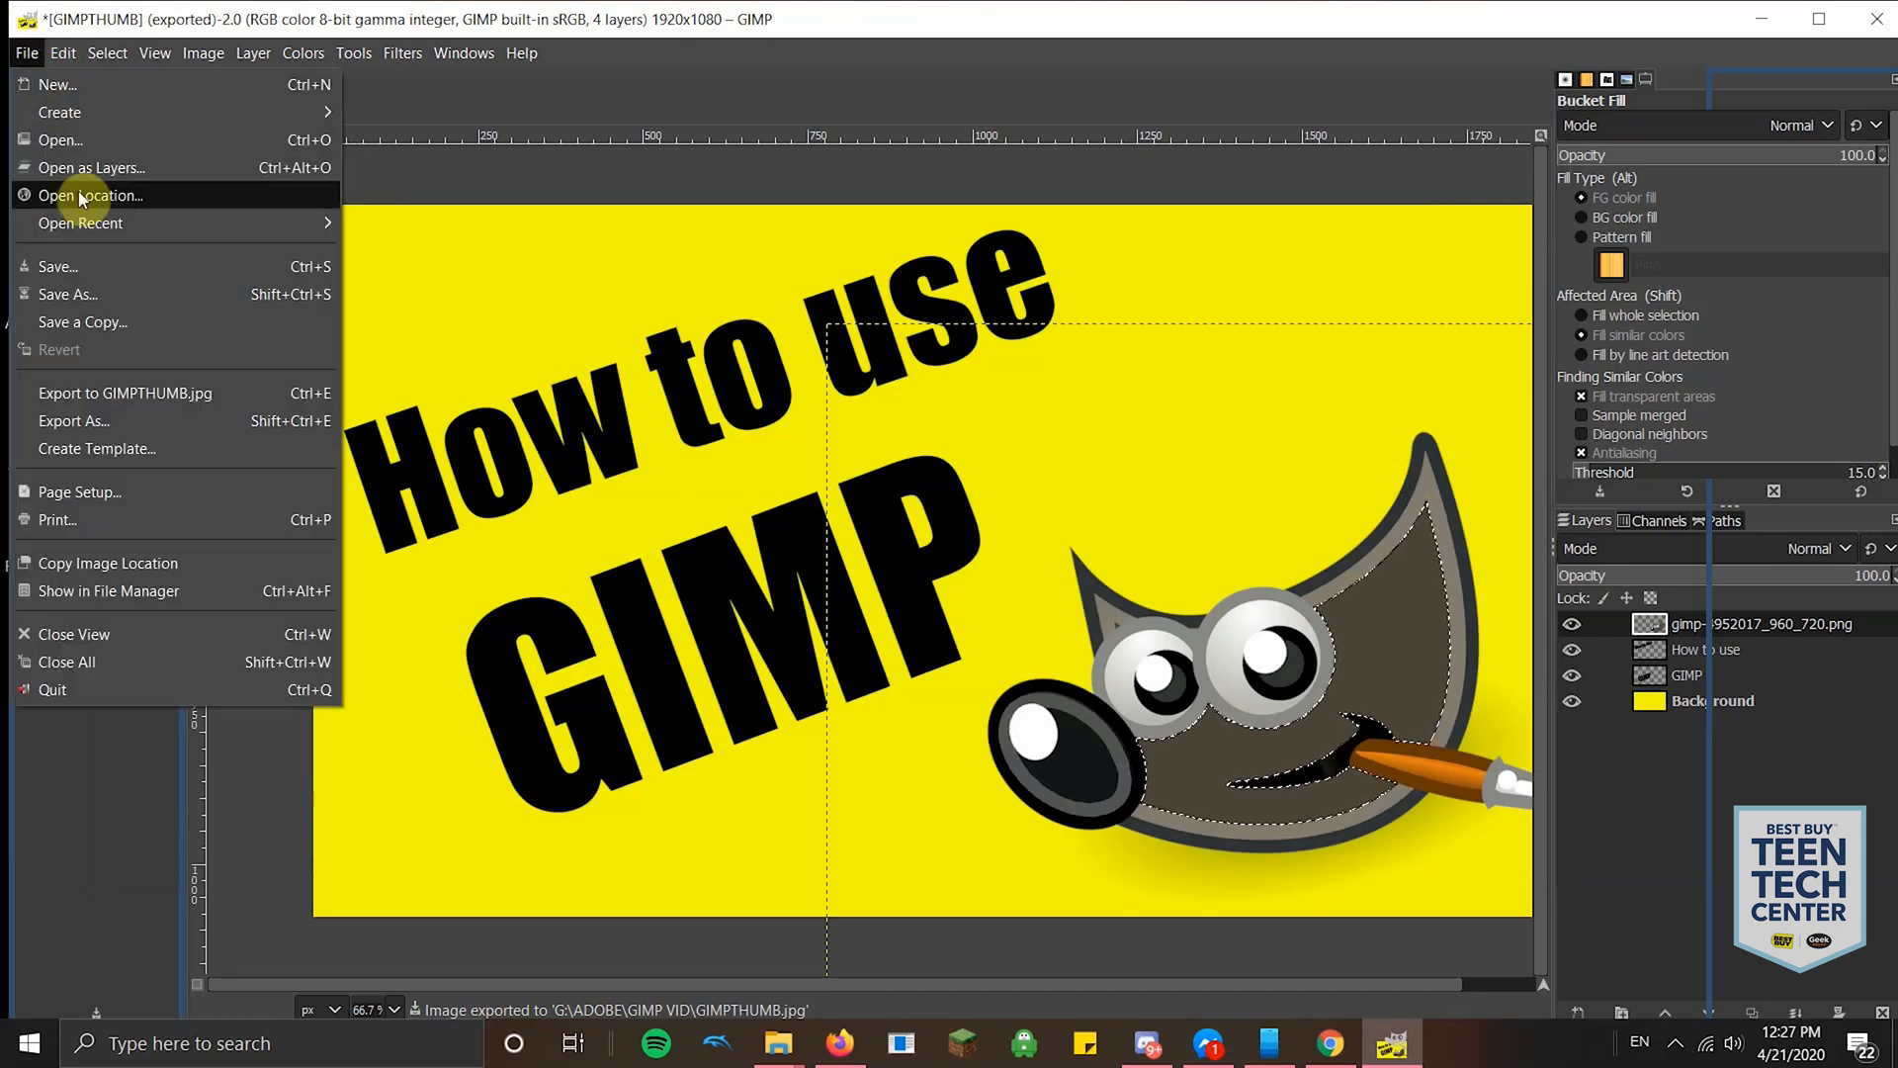
click(95, 267)
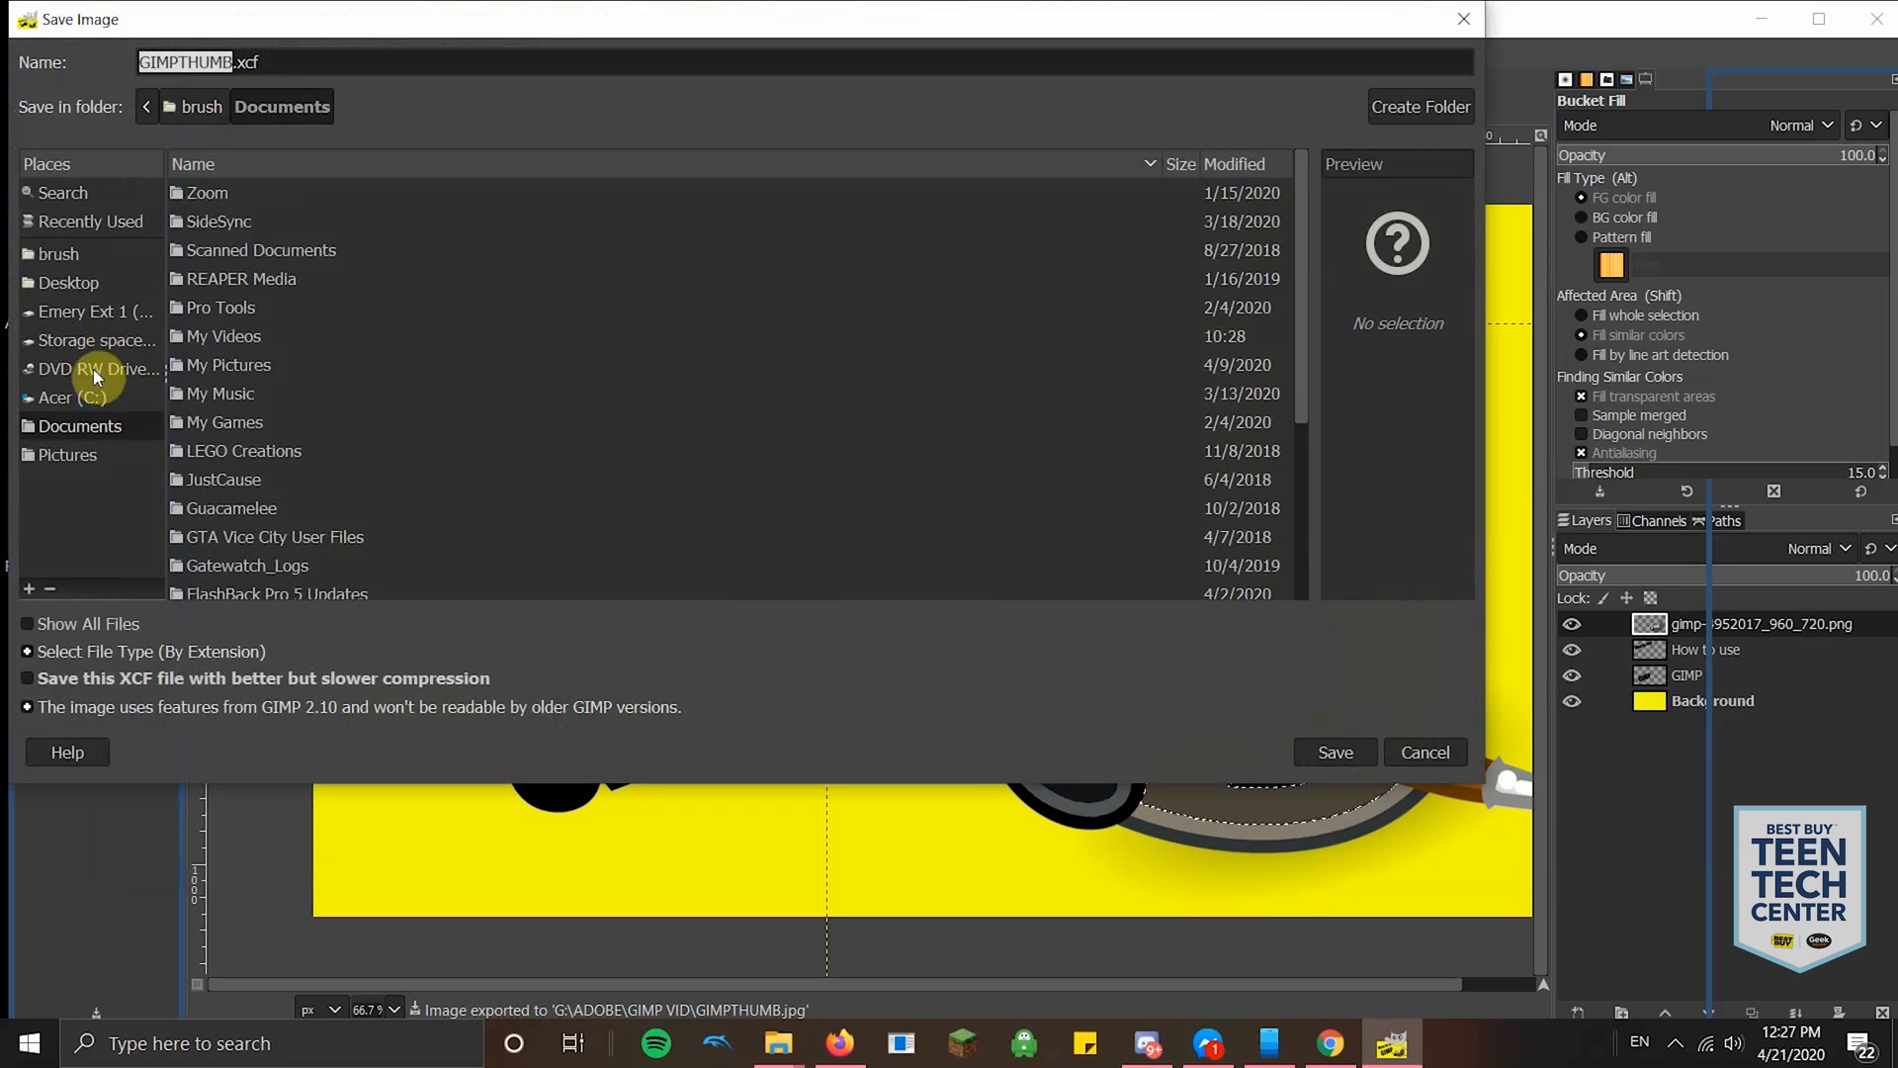
click(94, 311)
double_click(247, 393)
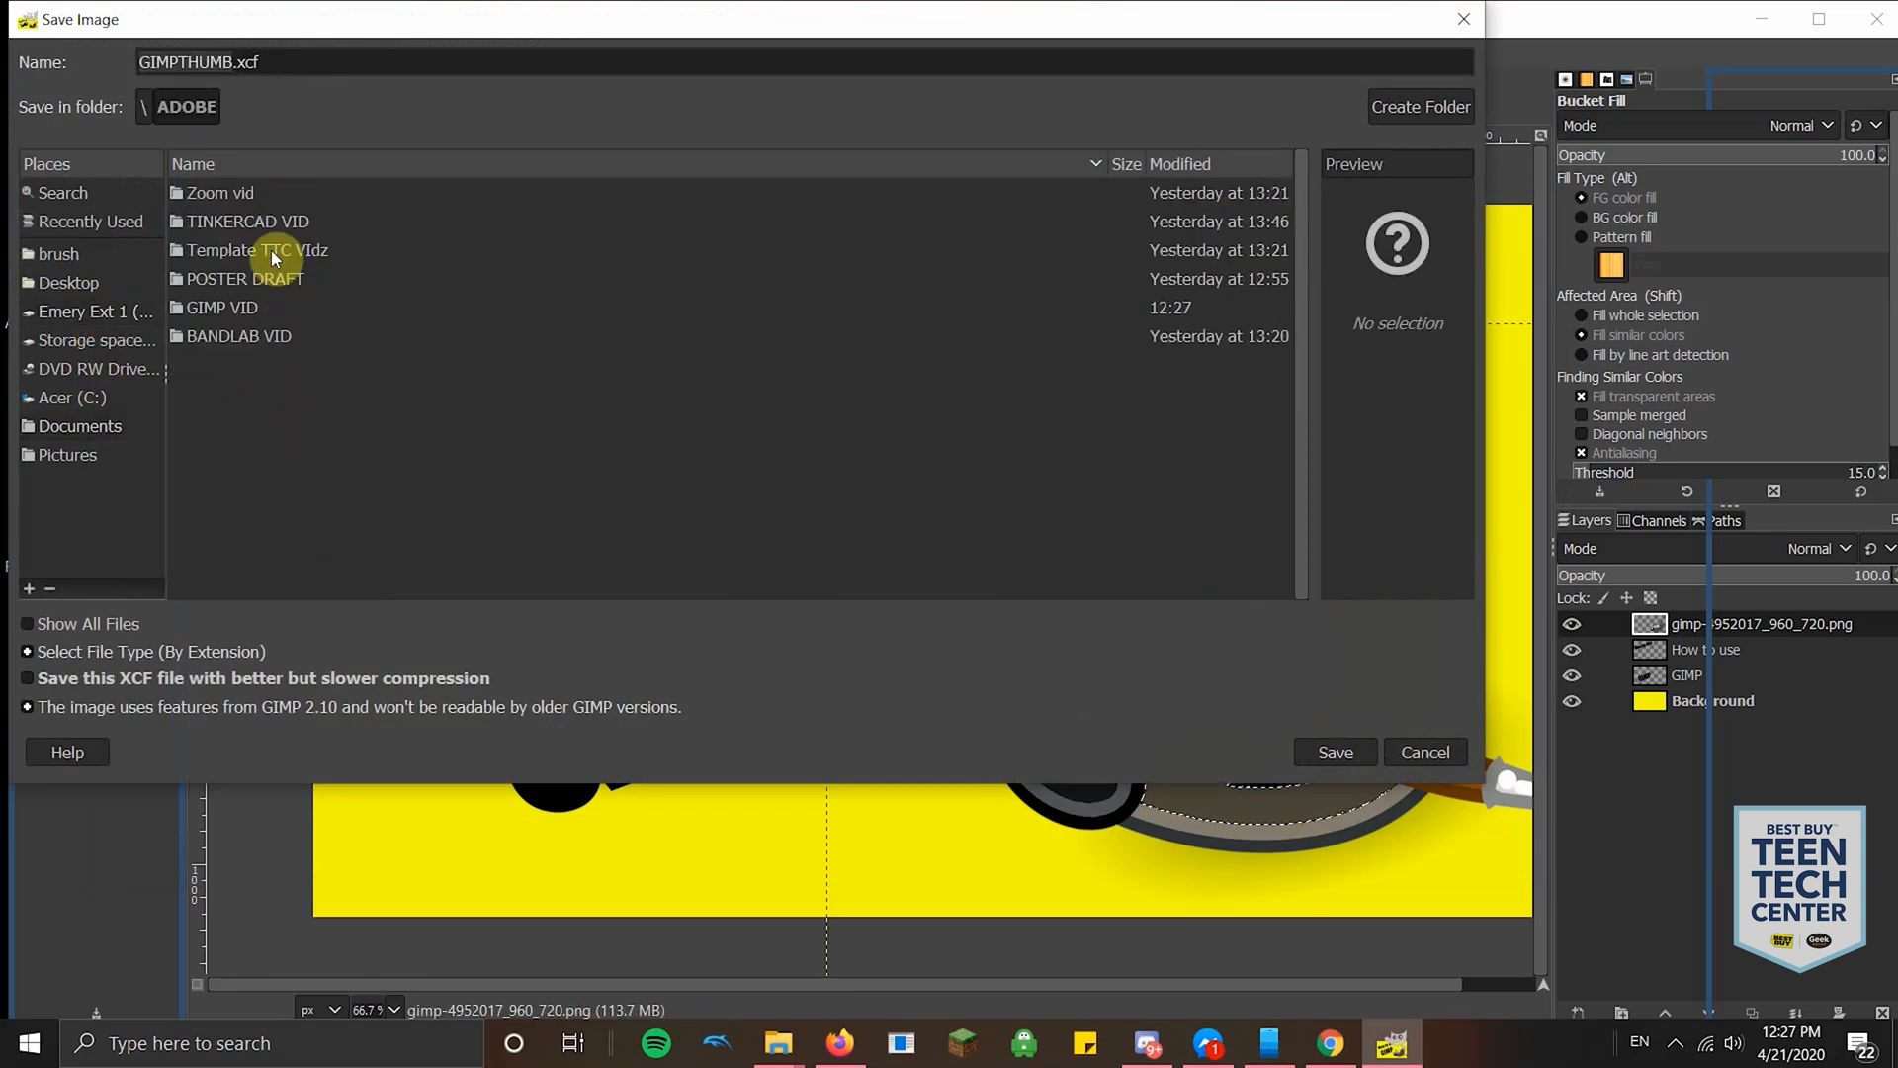
double_click(231, 305)
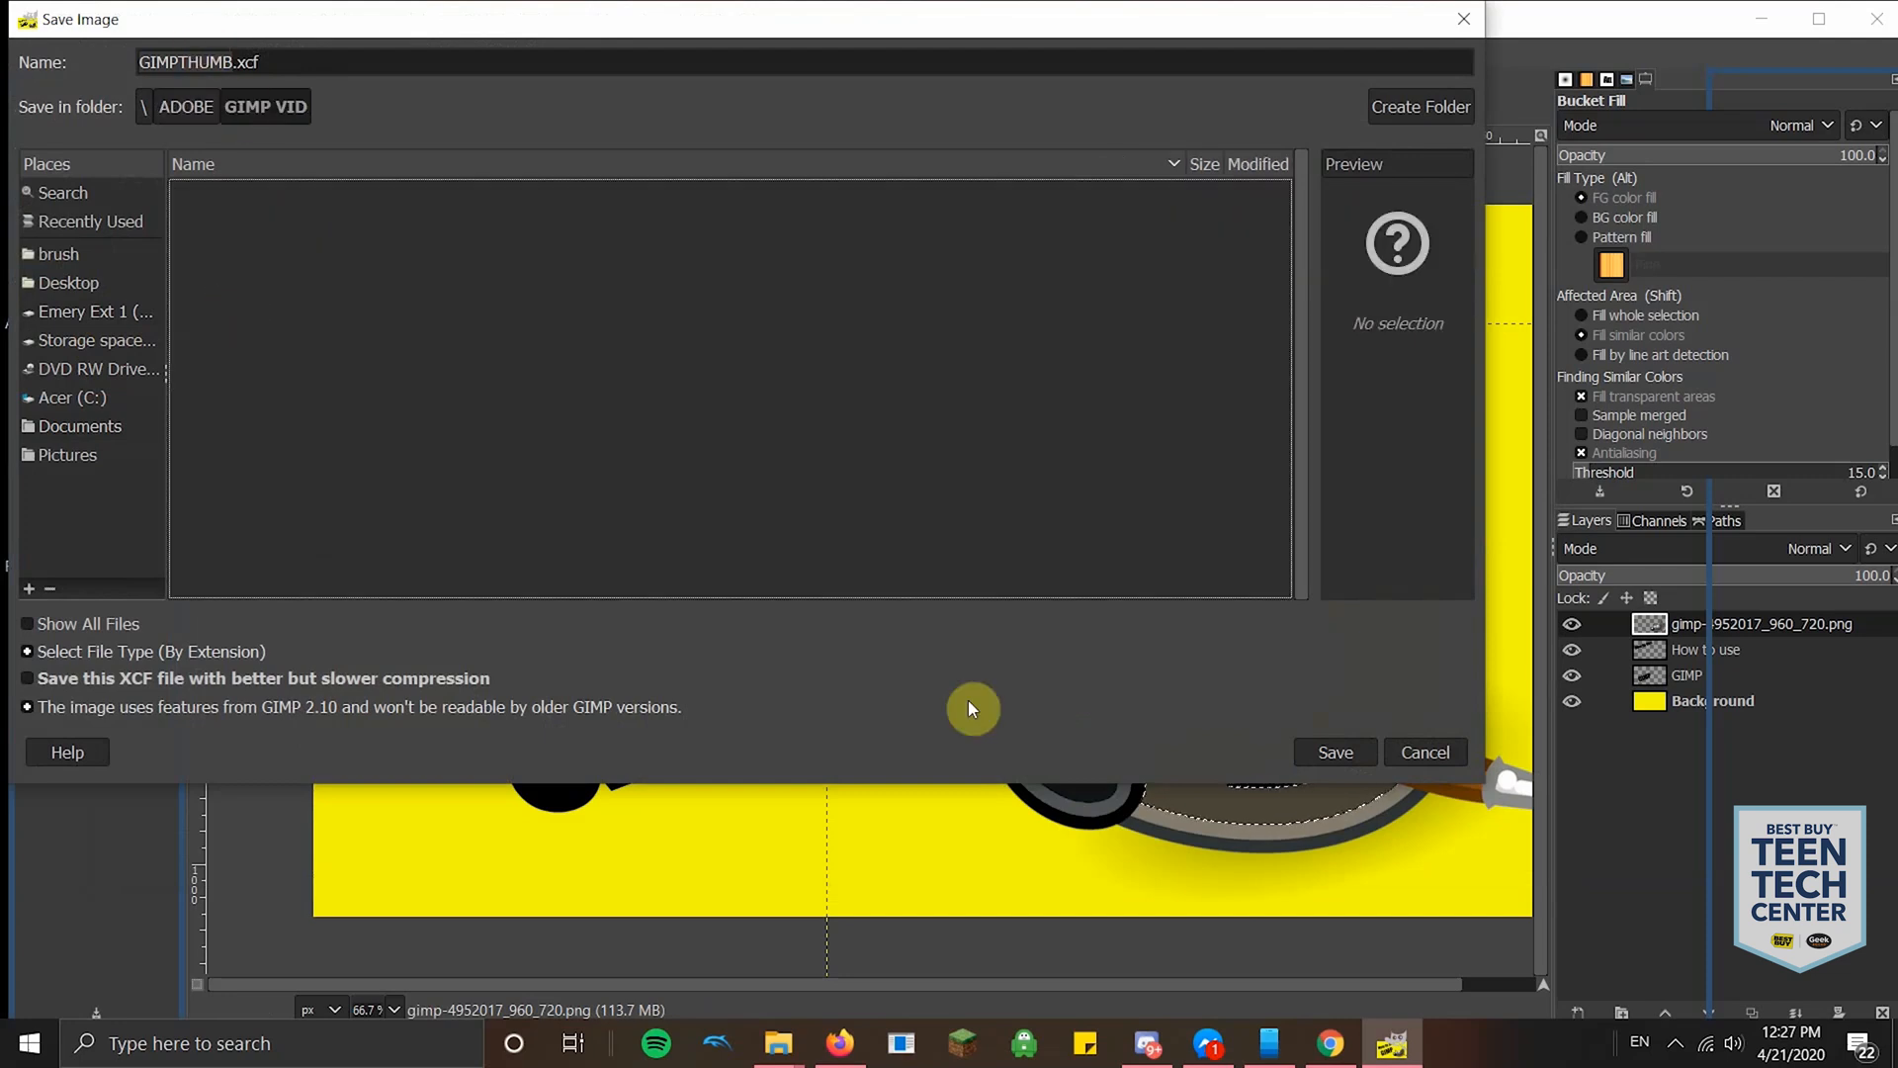
click(1307, 750)
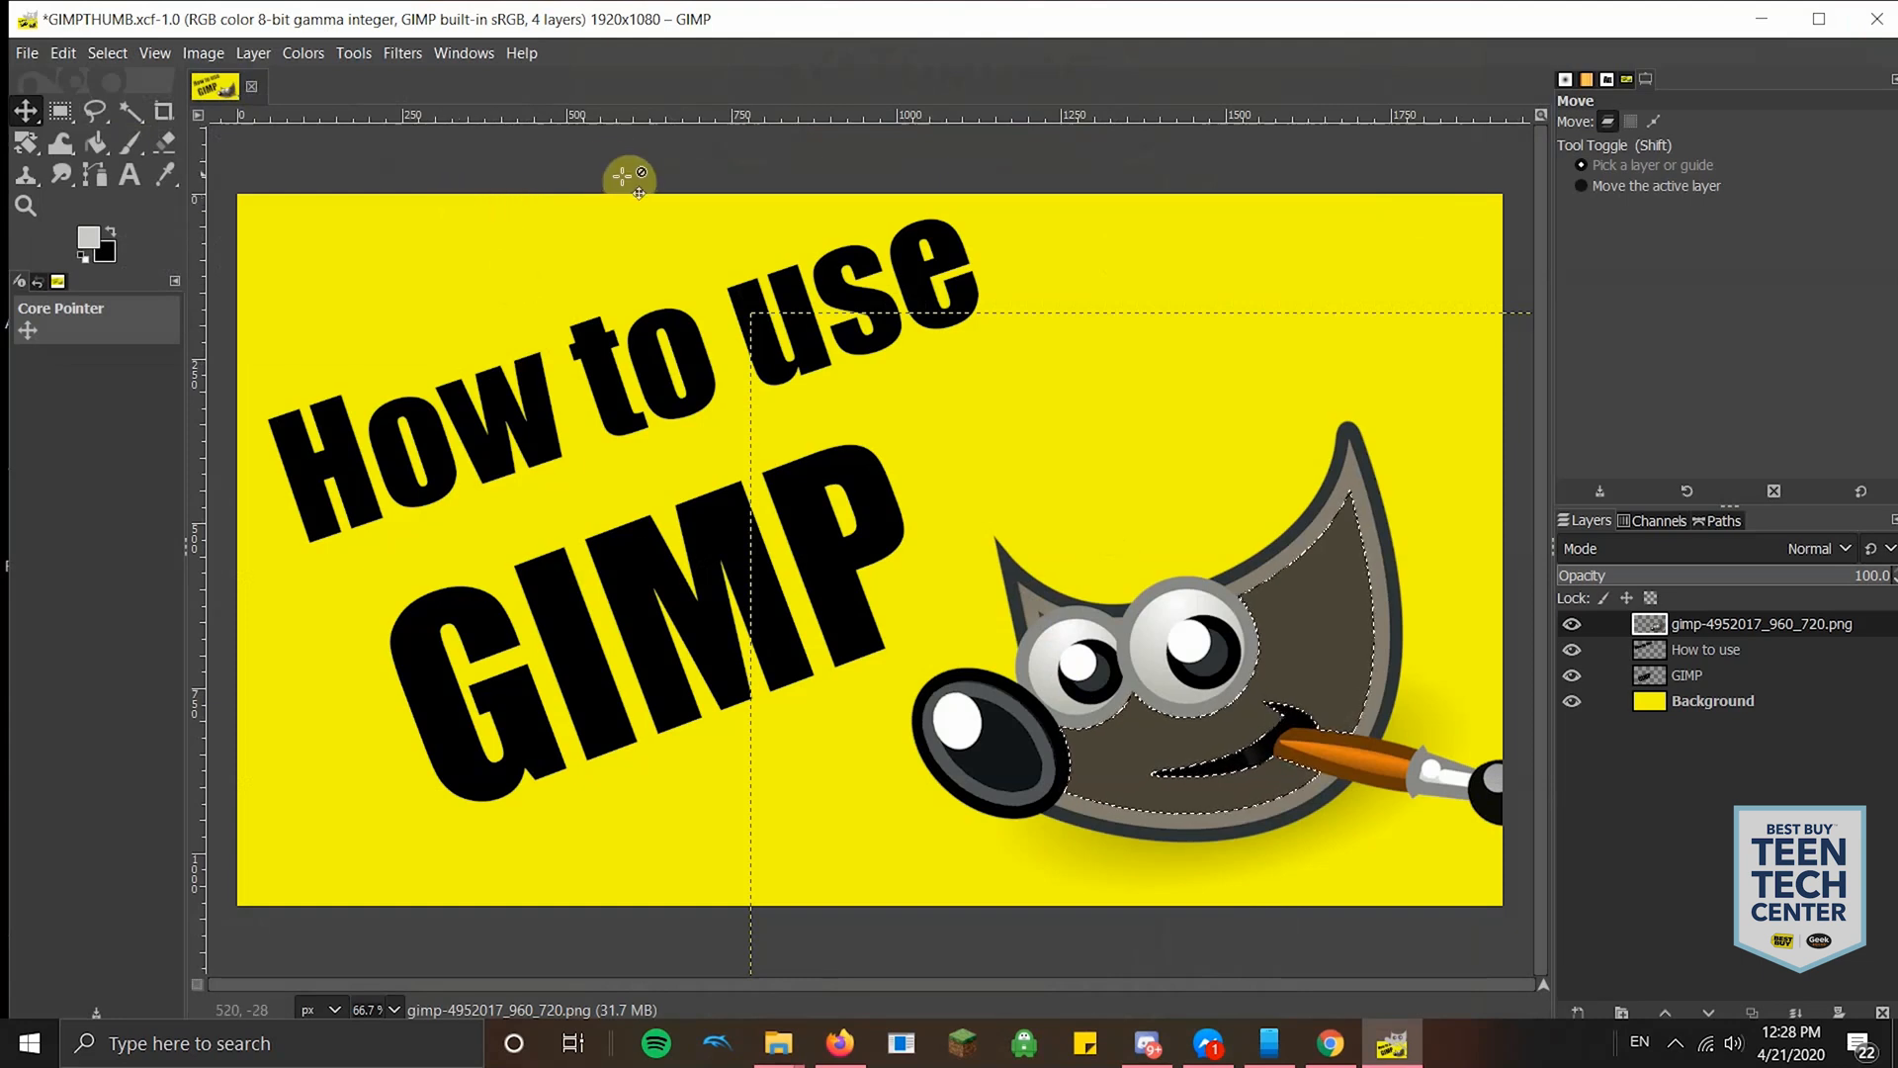
- Quit GIMP and discard the unsaved changes to the open image
click(1879, 18)
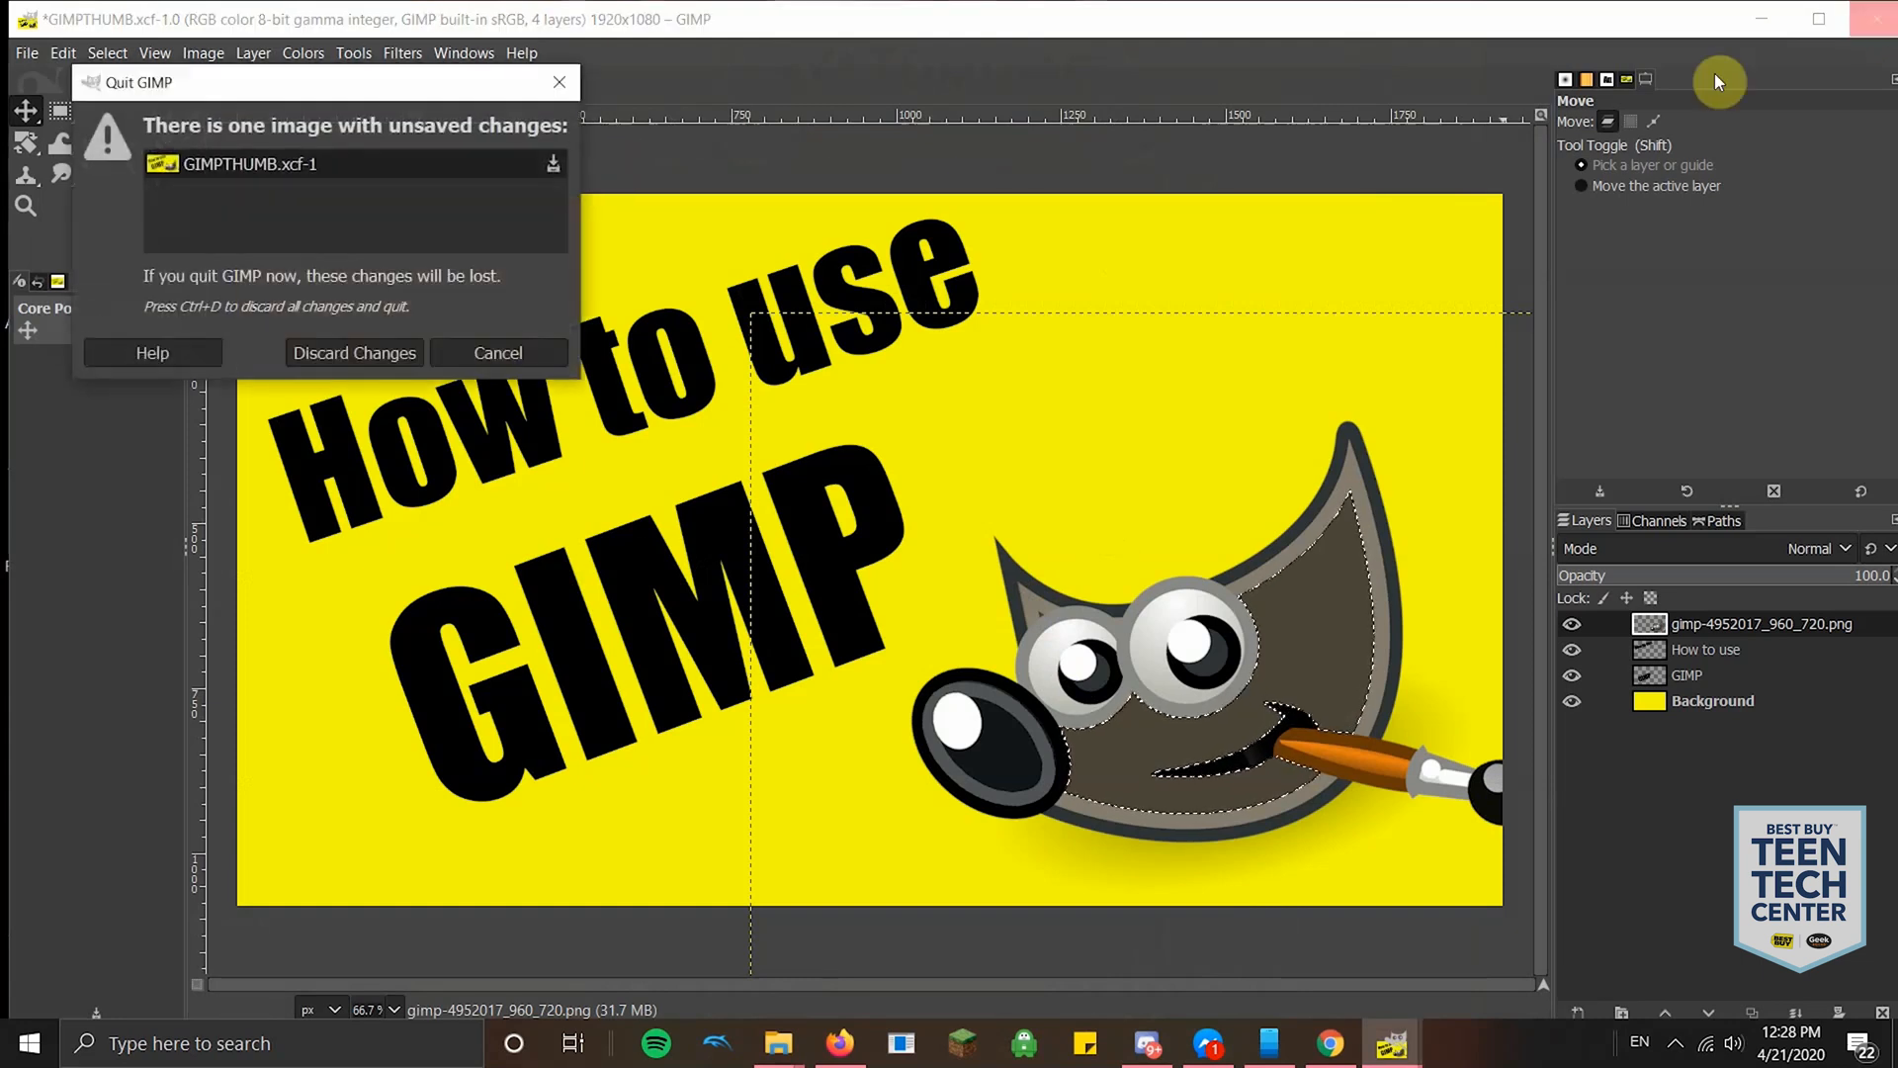
click(353, 359)
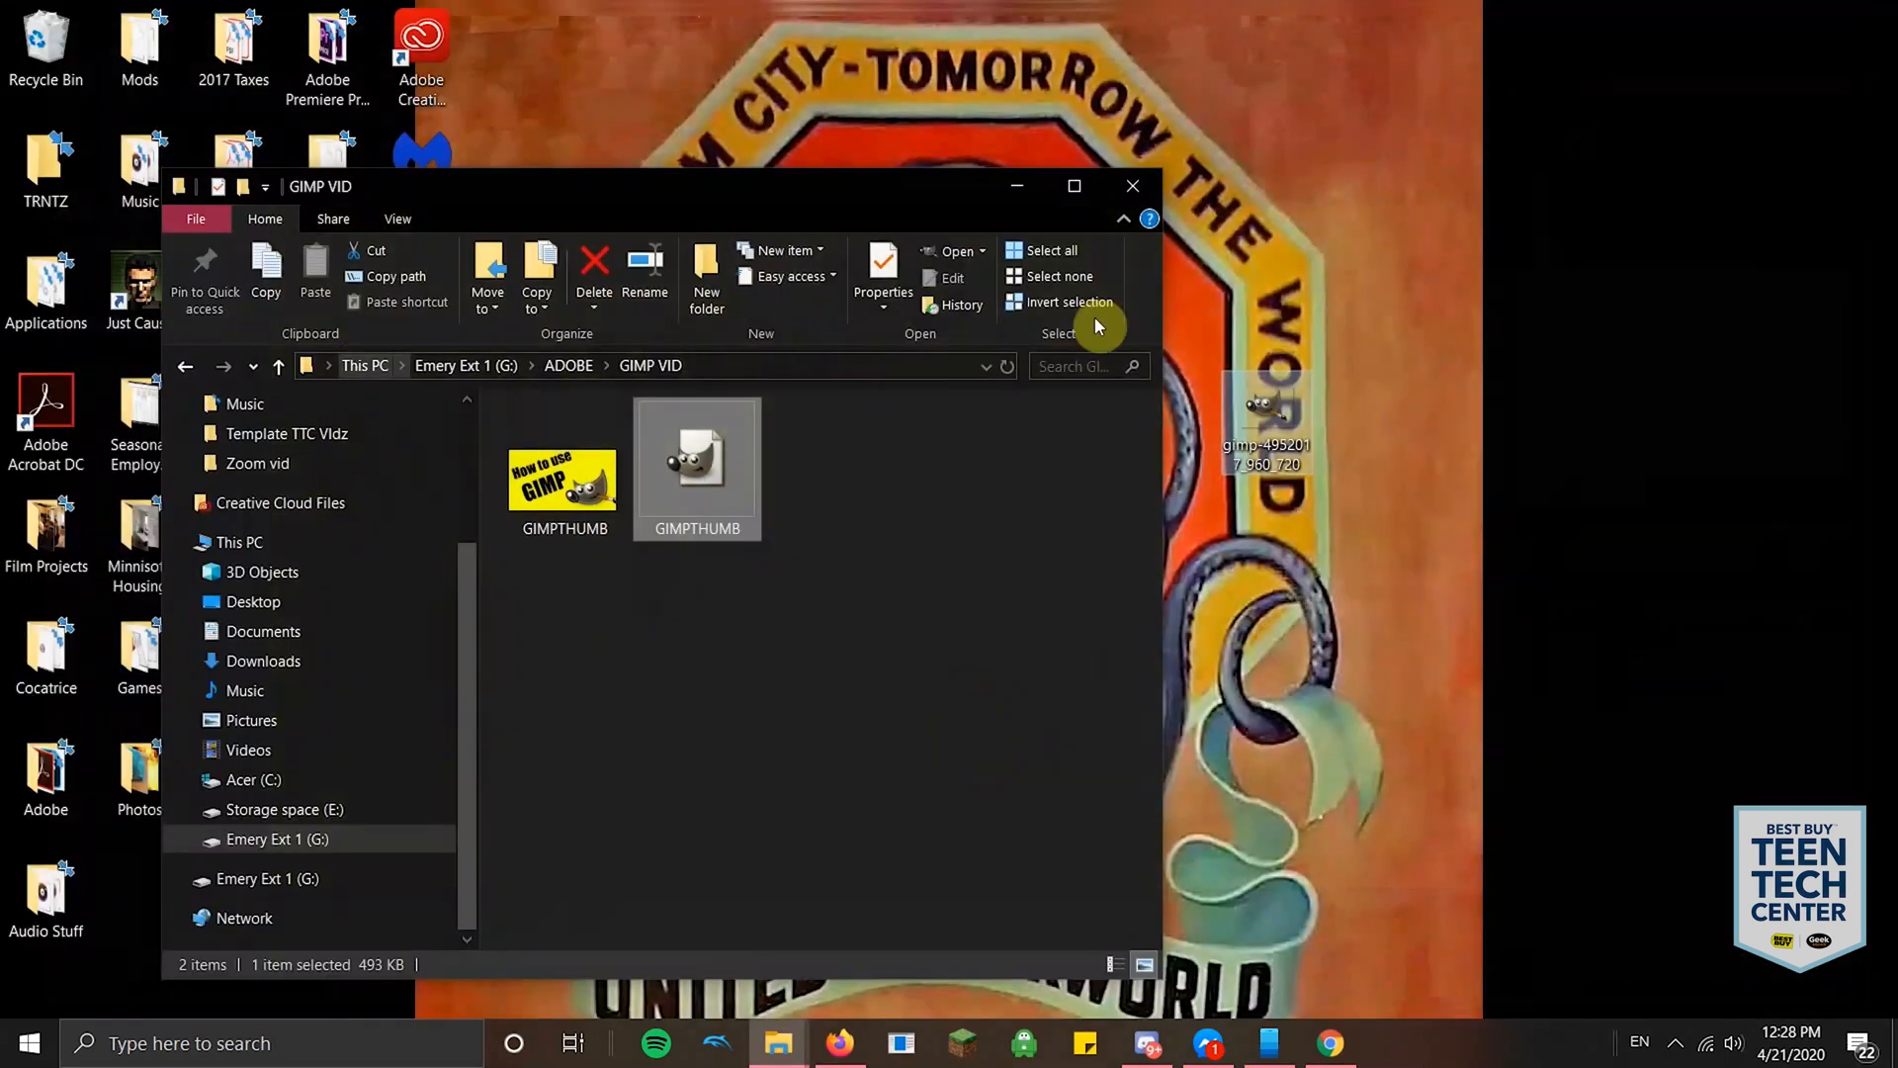
- Maximize the GIMP VID folder window and check the file details of the exported GIMPTHUMB JPG
click(1049, 306)
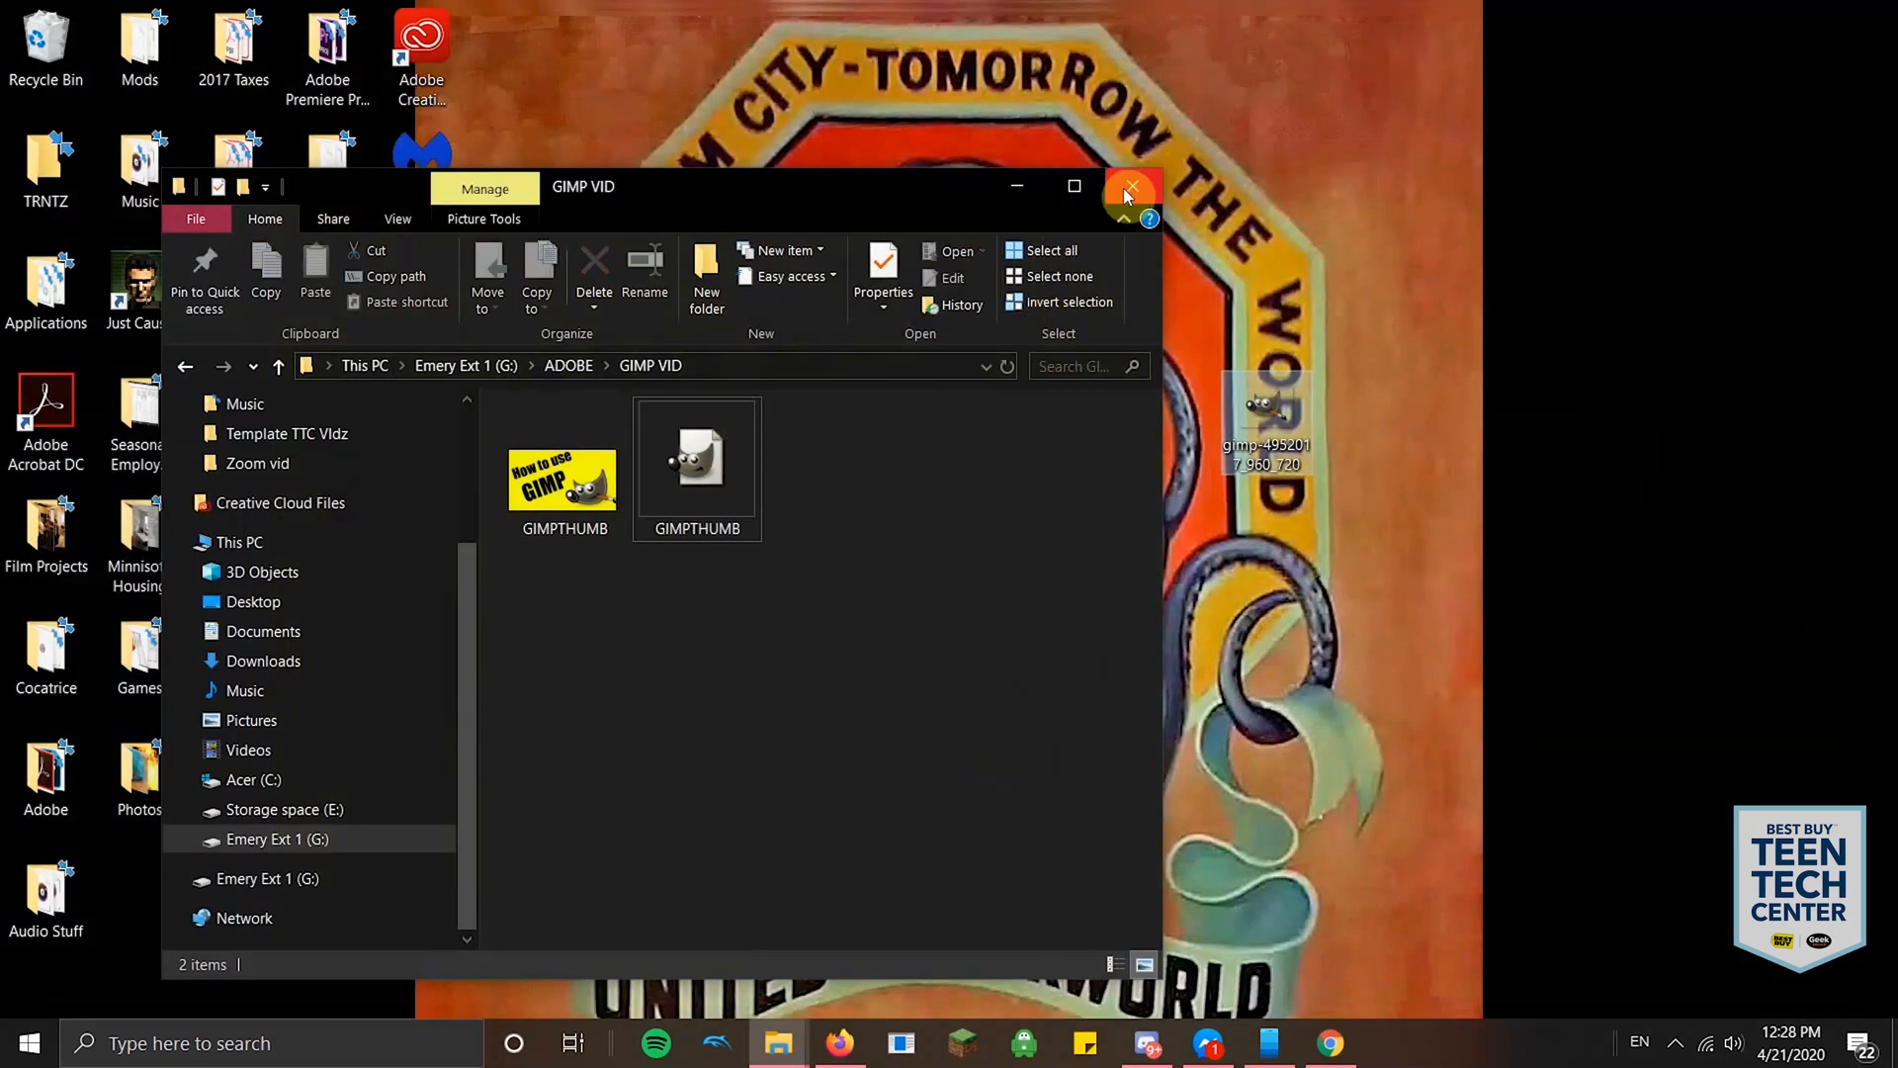
click(1071, 191)
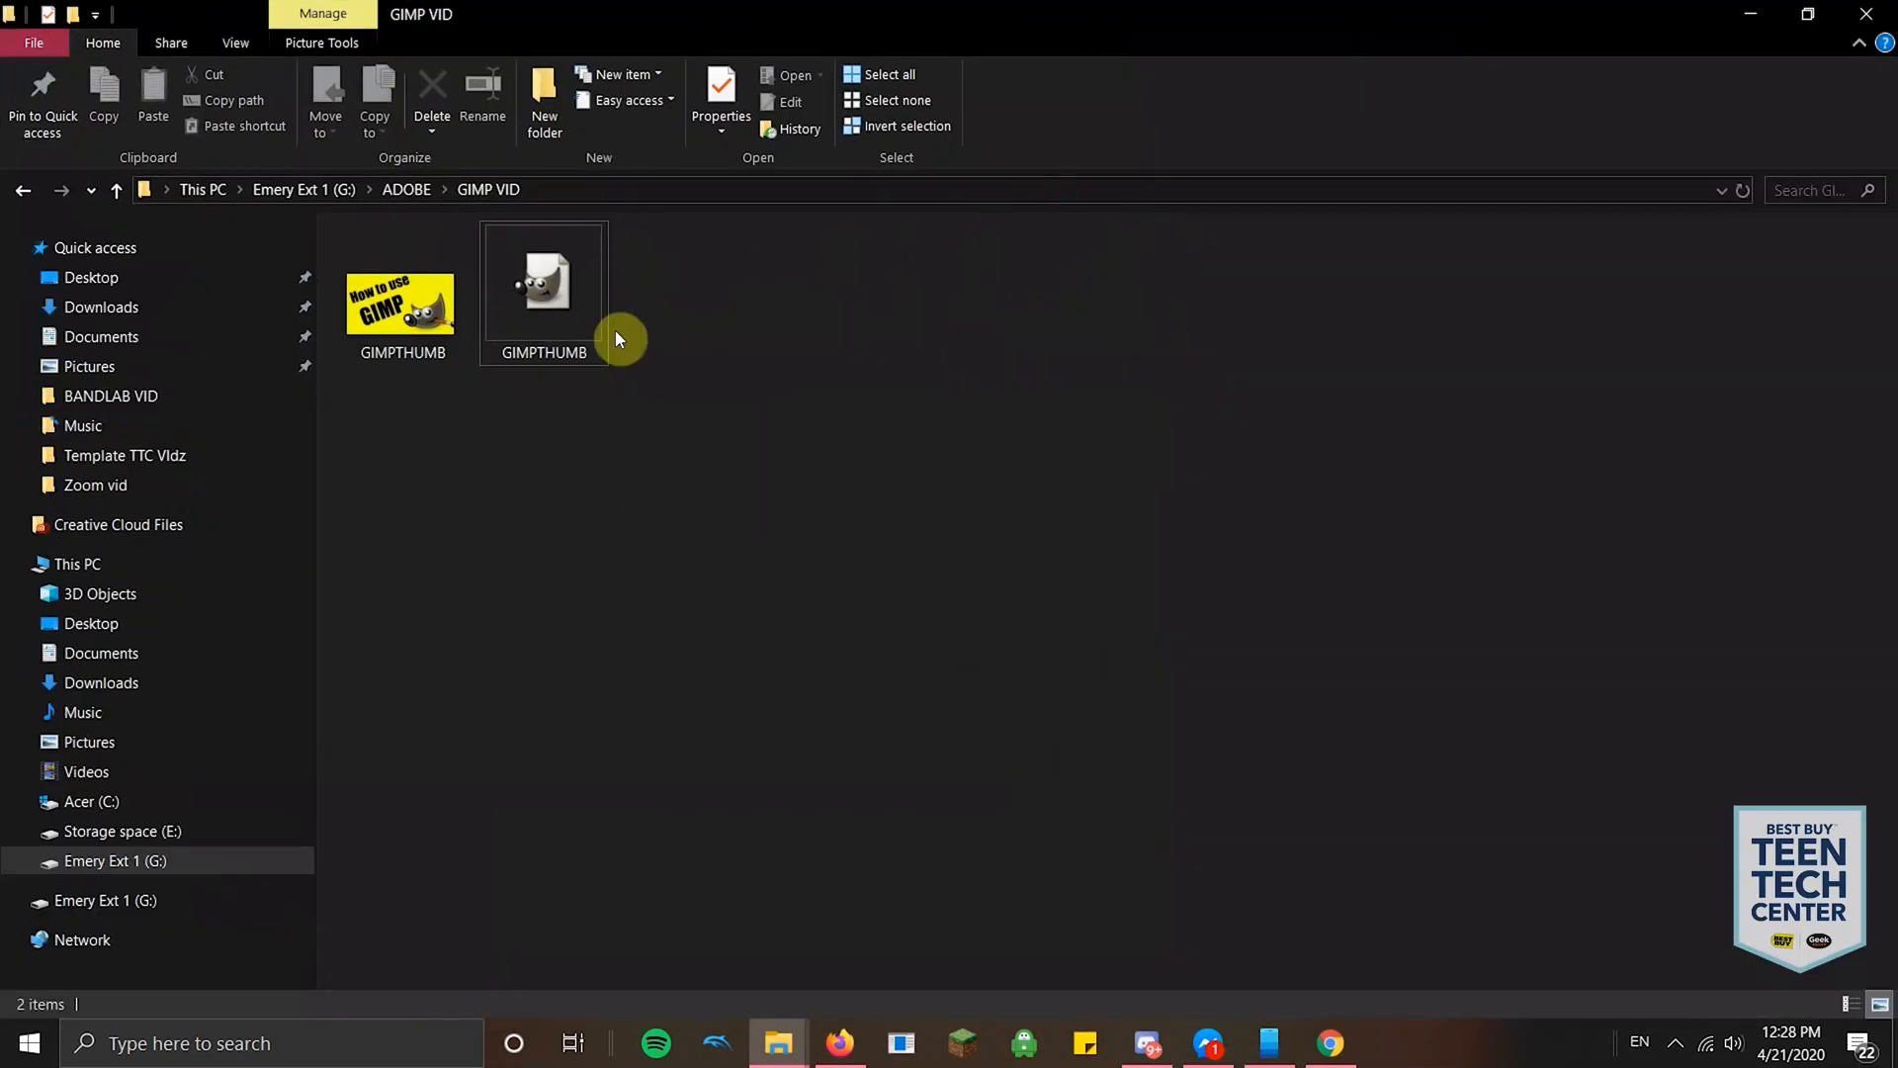
click(459, 336)
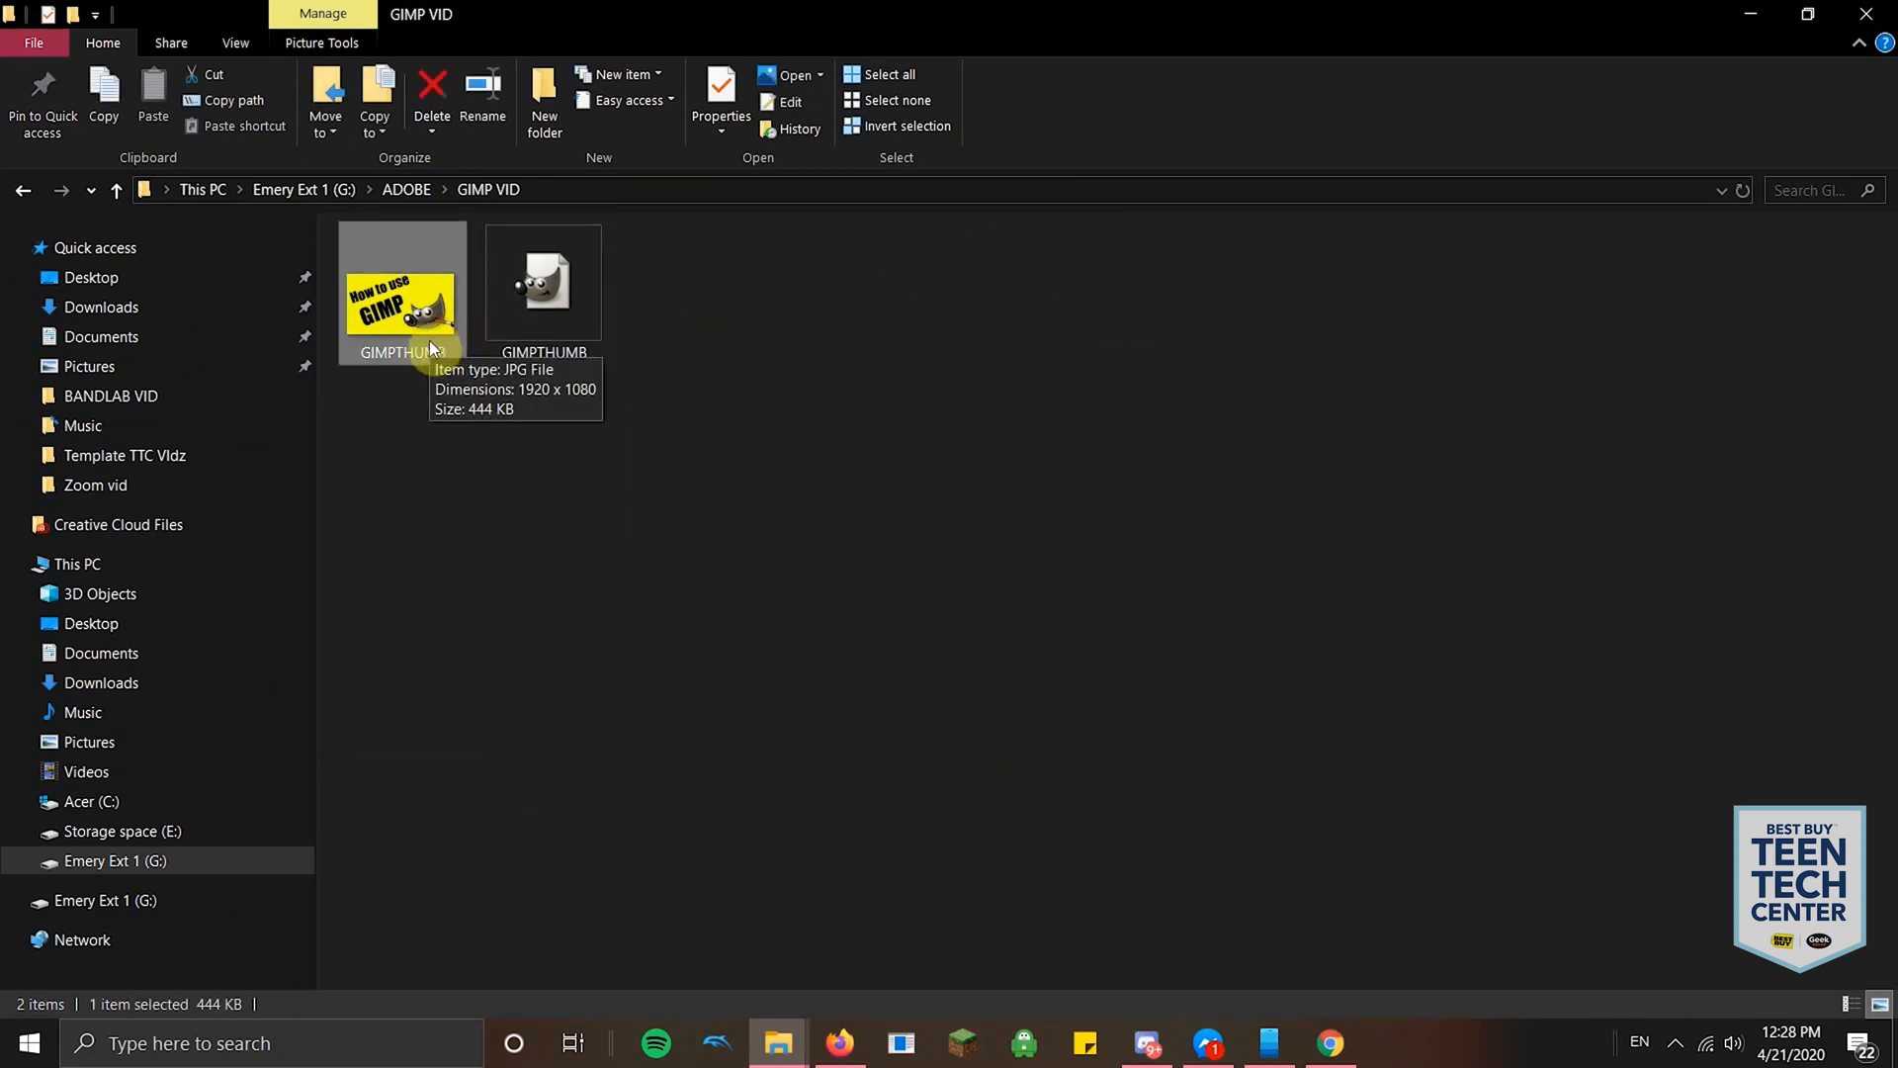
click(814, 327)
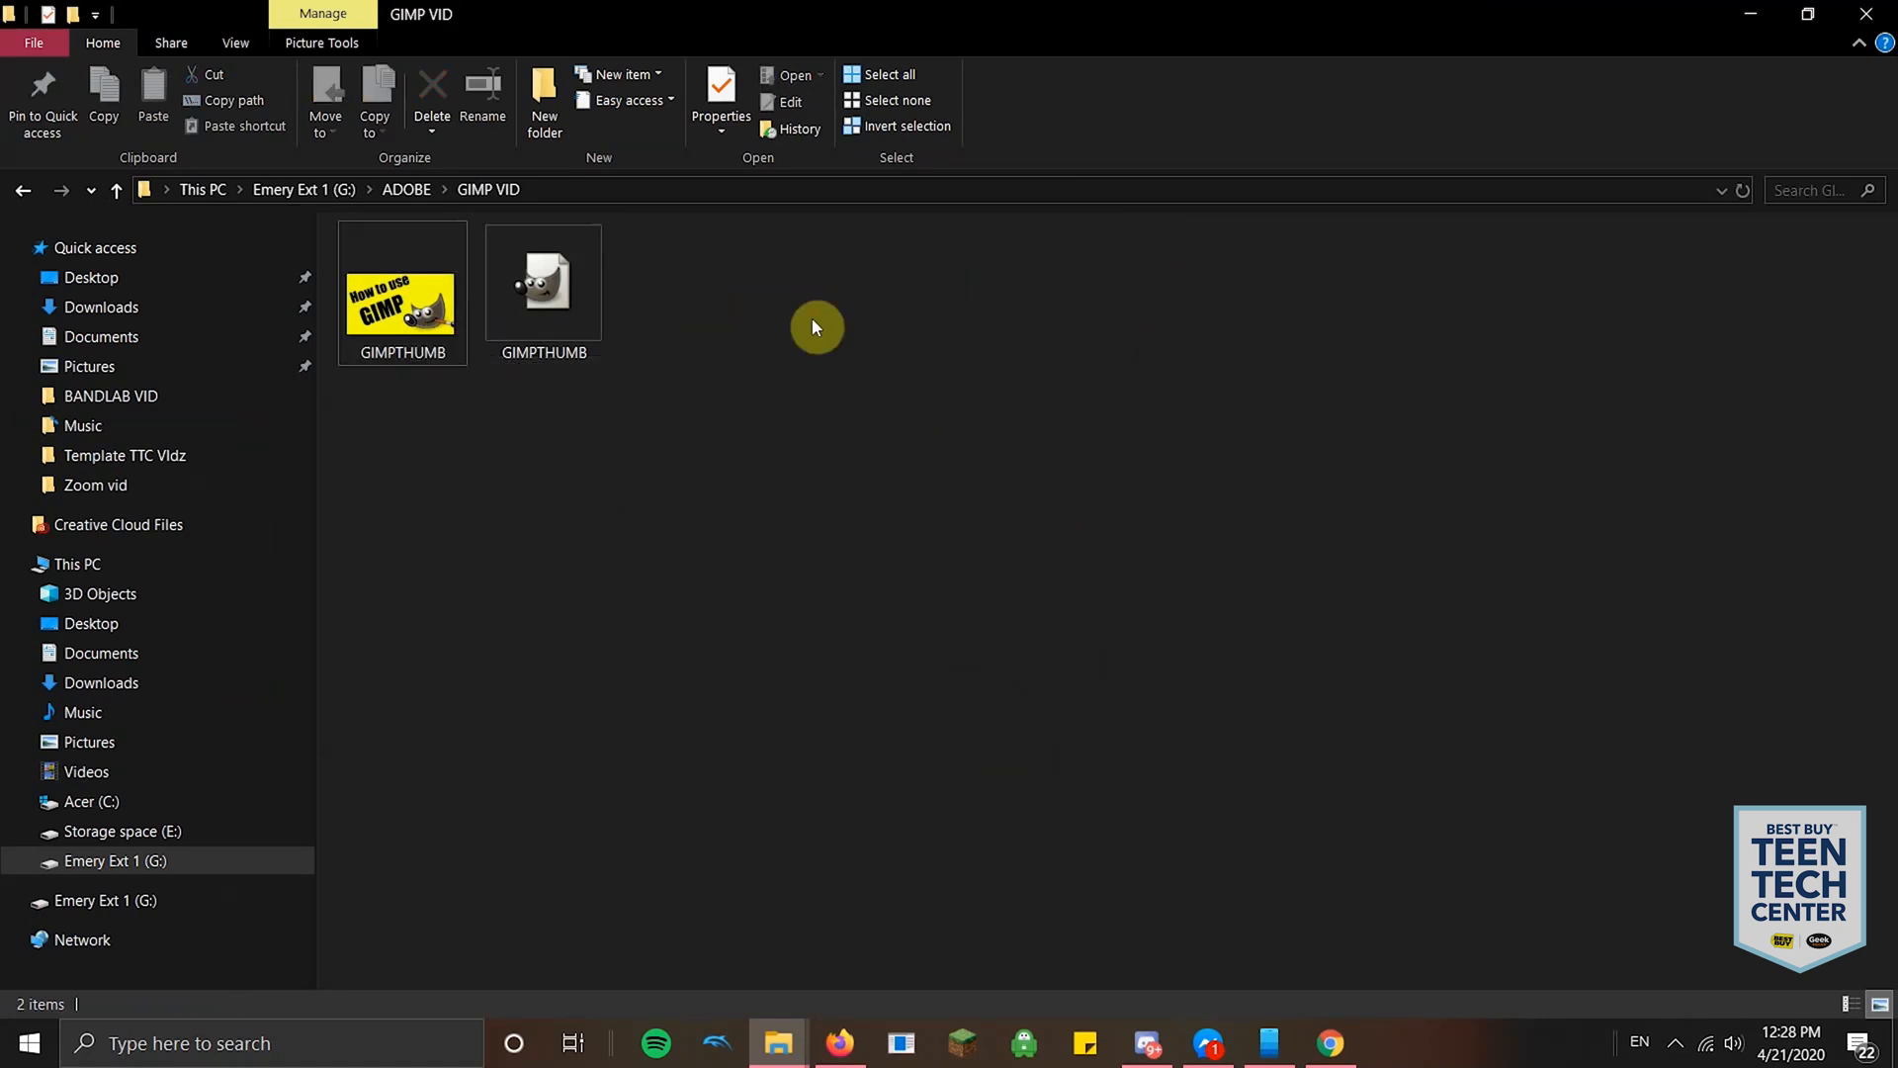